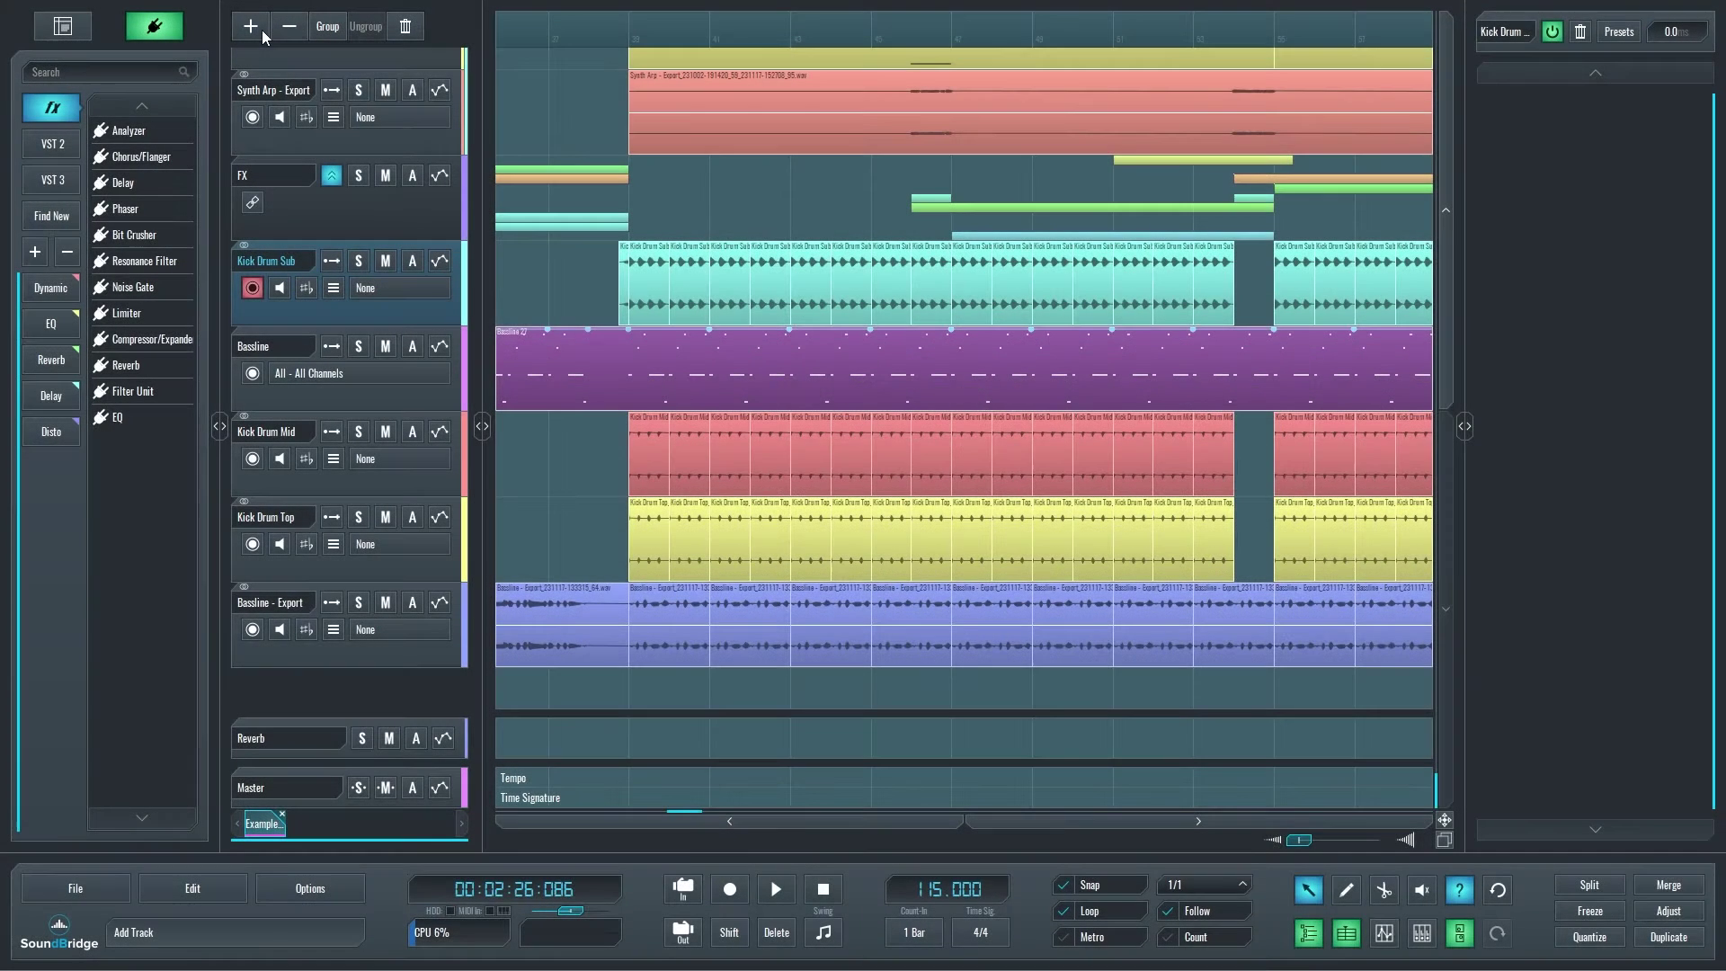
click(252, 27)
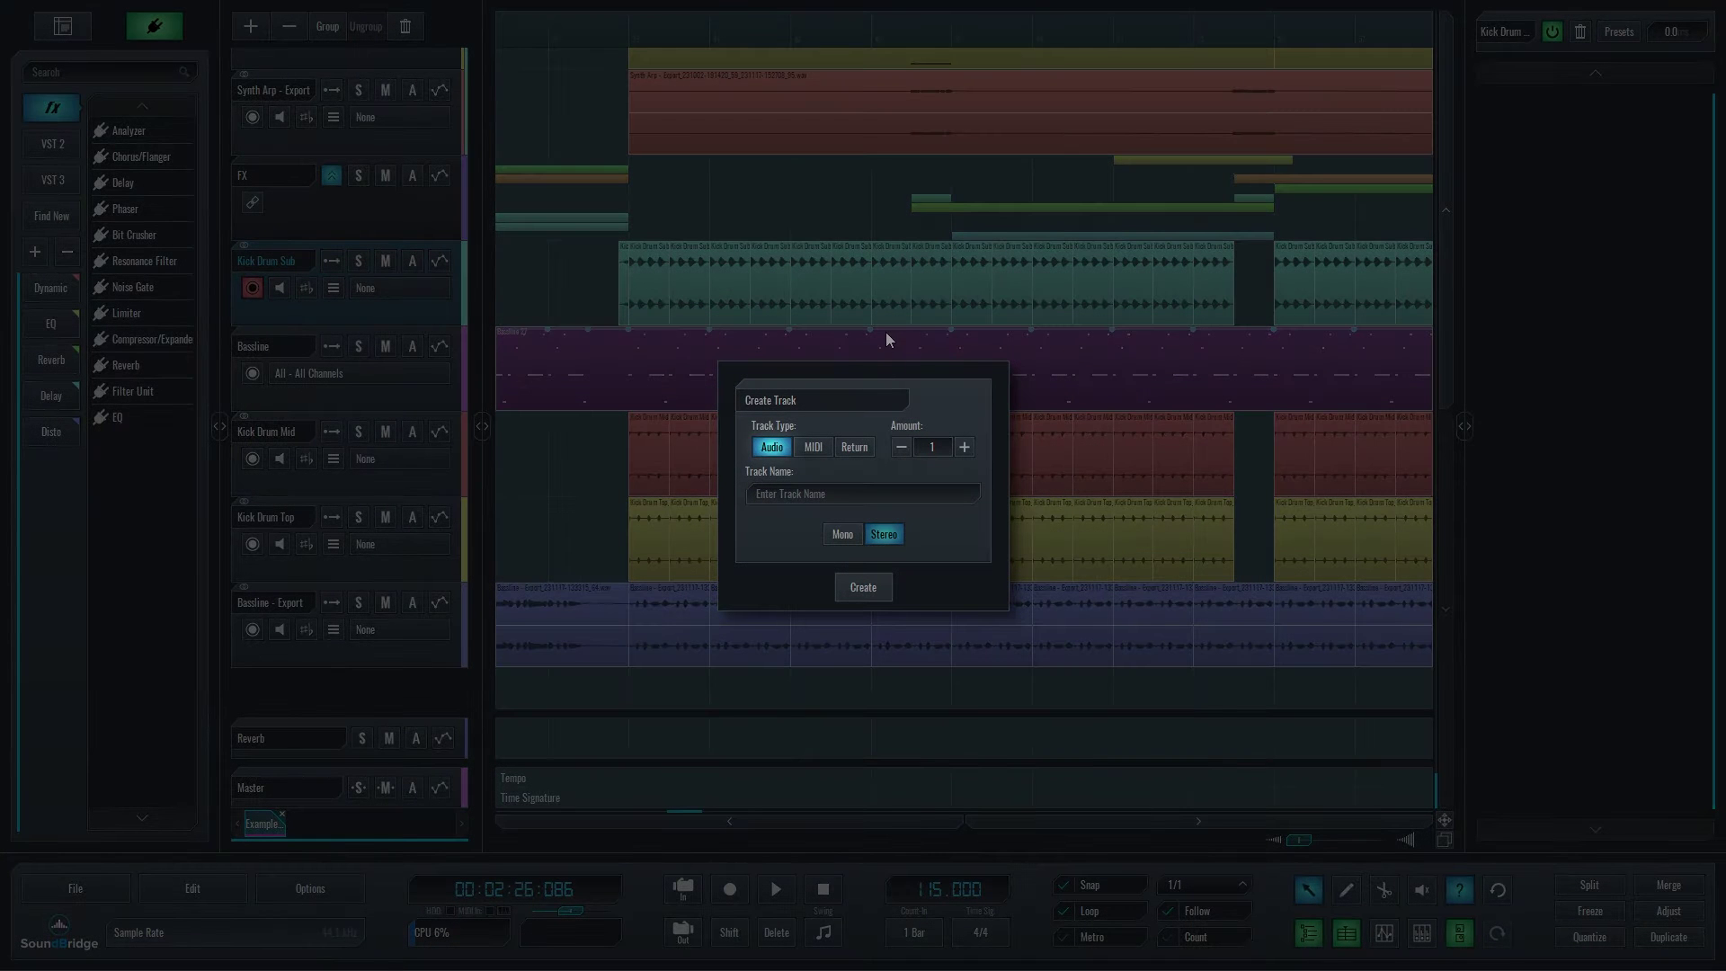
click(829, 449)
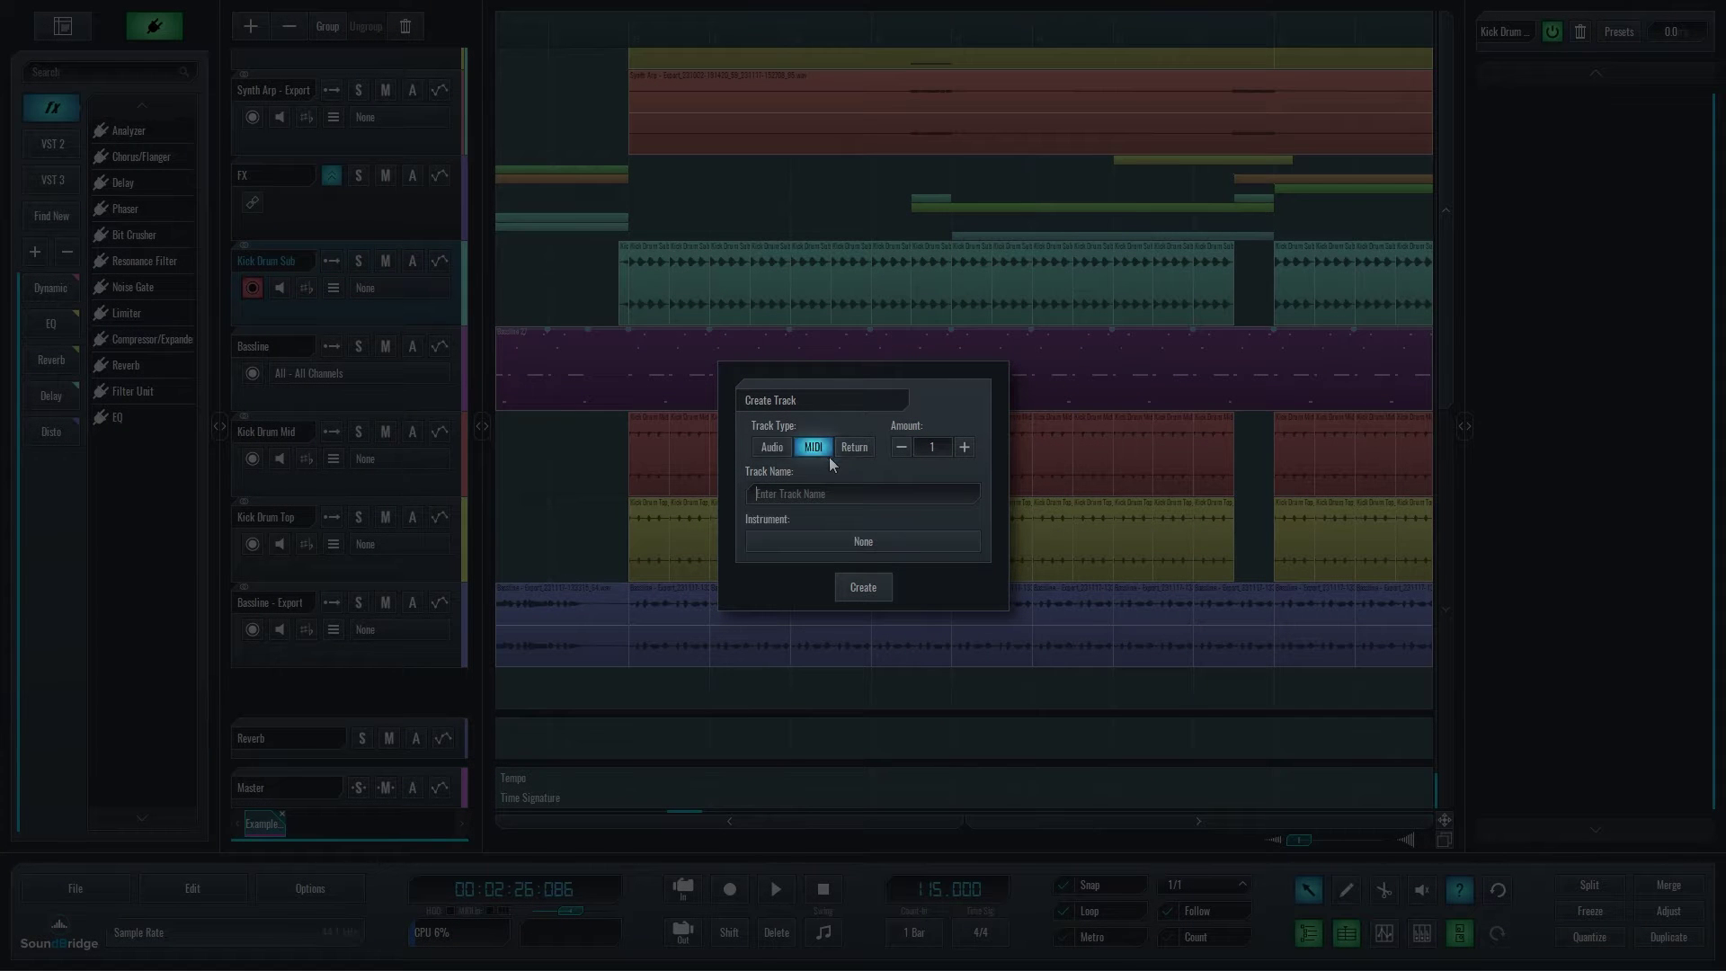
click(854, 448)
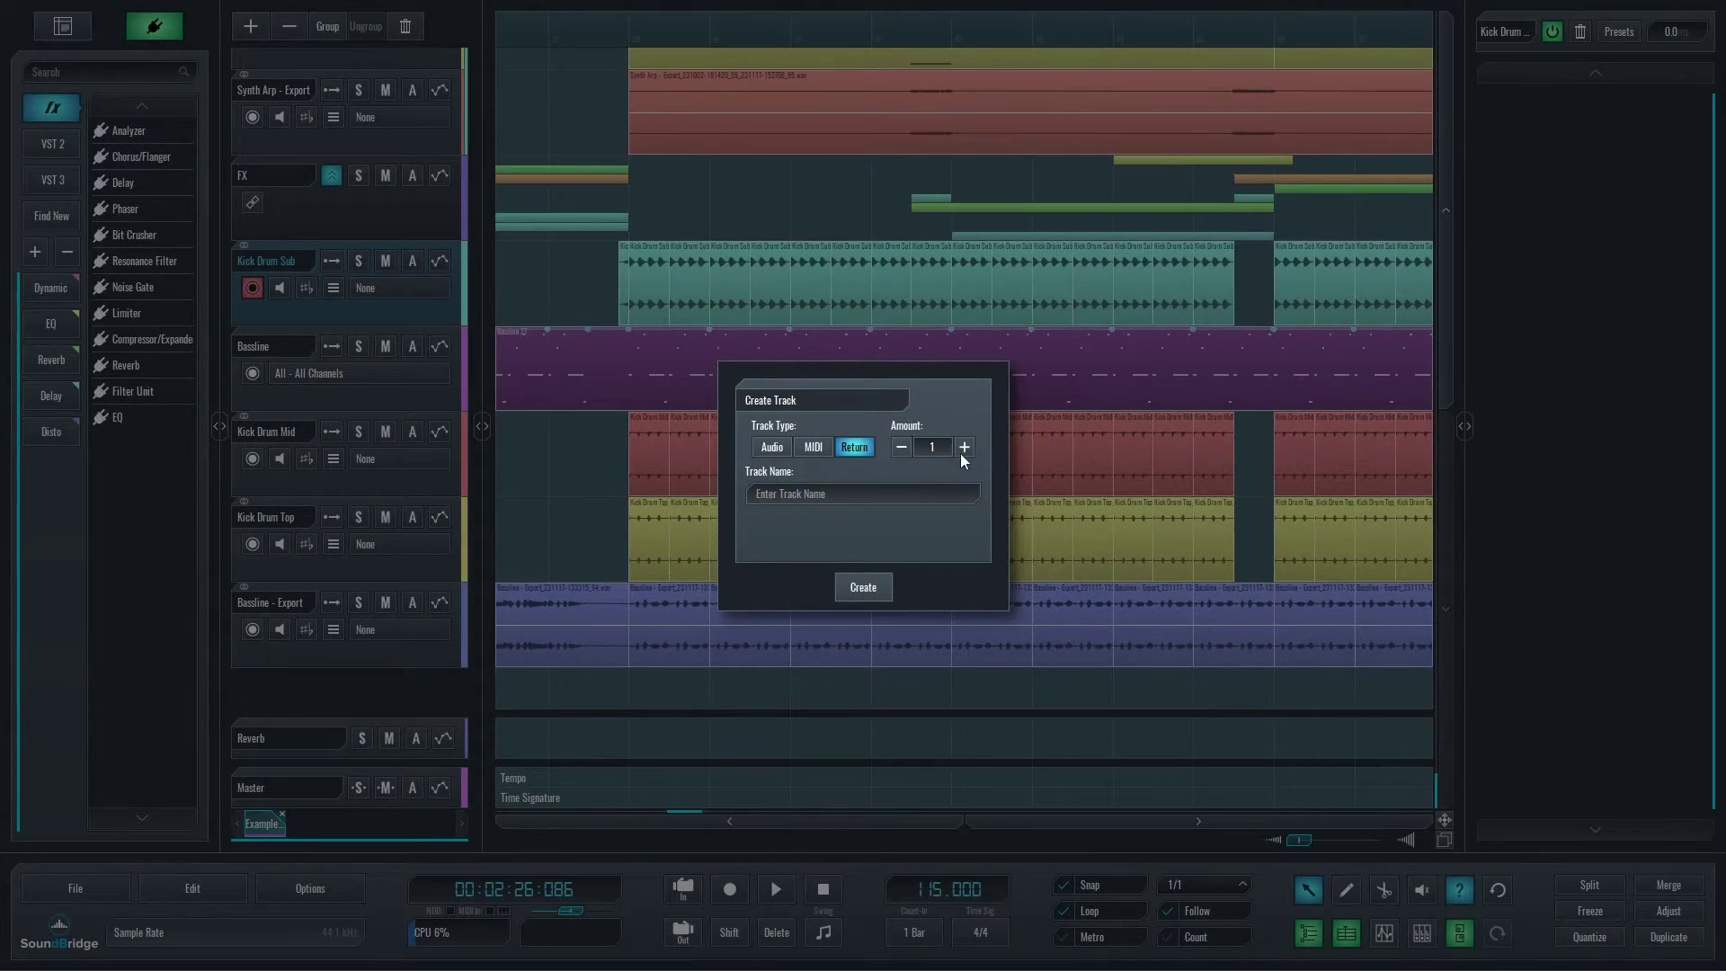
click(964, 446)
click(963, 446)
click(964, 447)
click(963, 447)
click(814, 447)
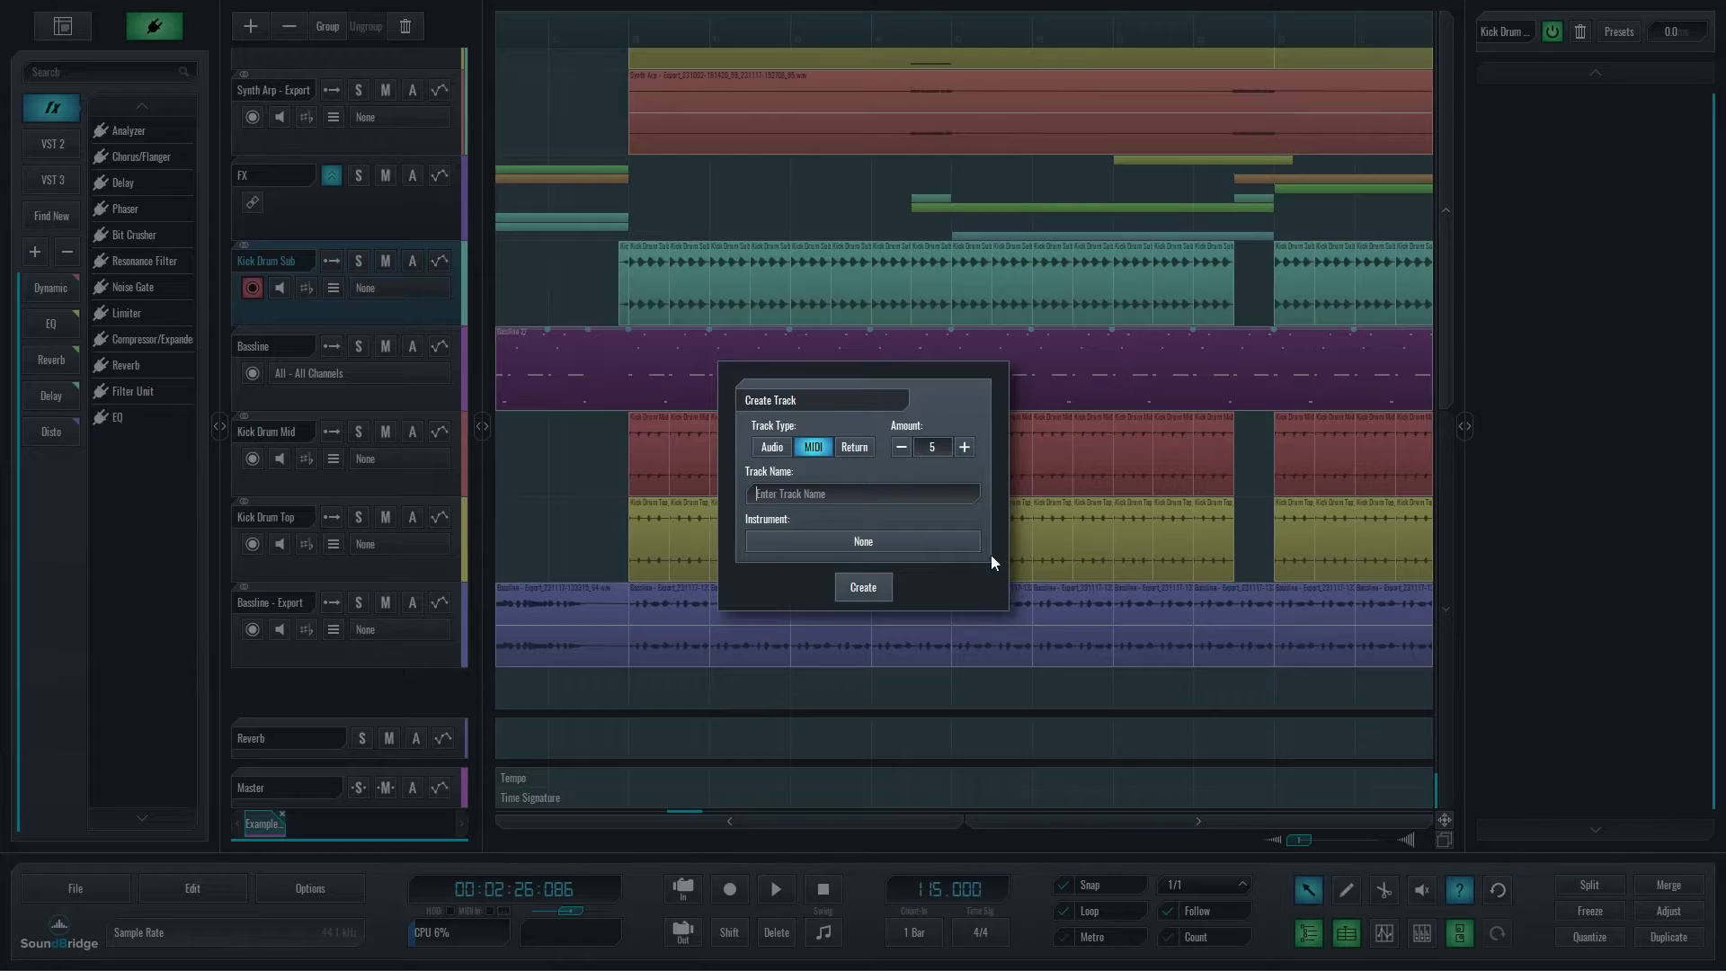
click(705, 394)
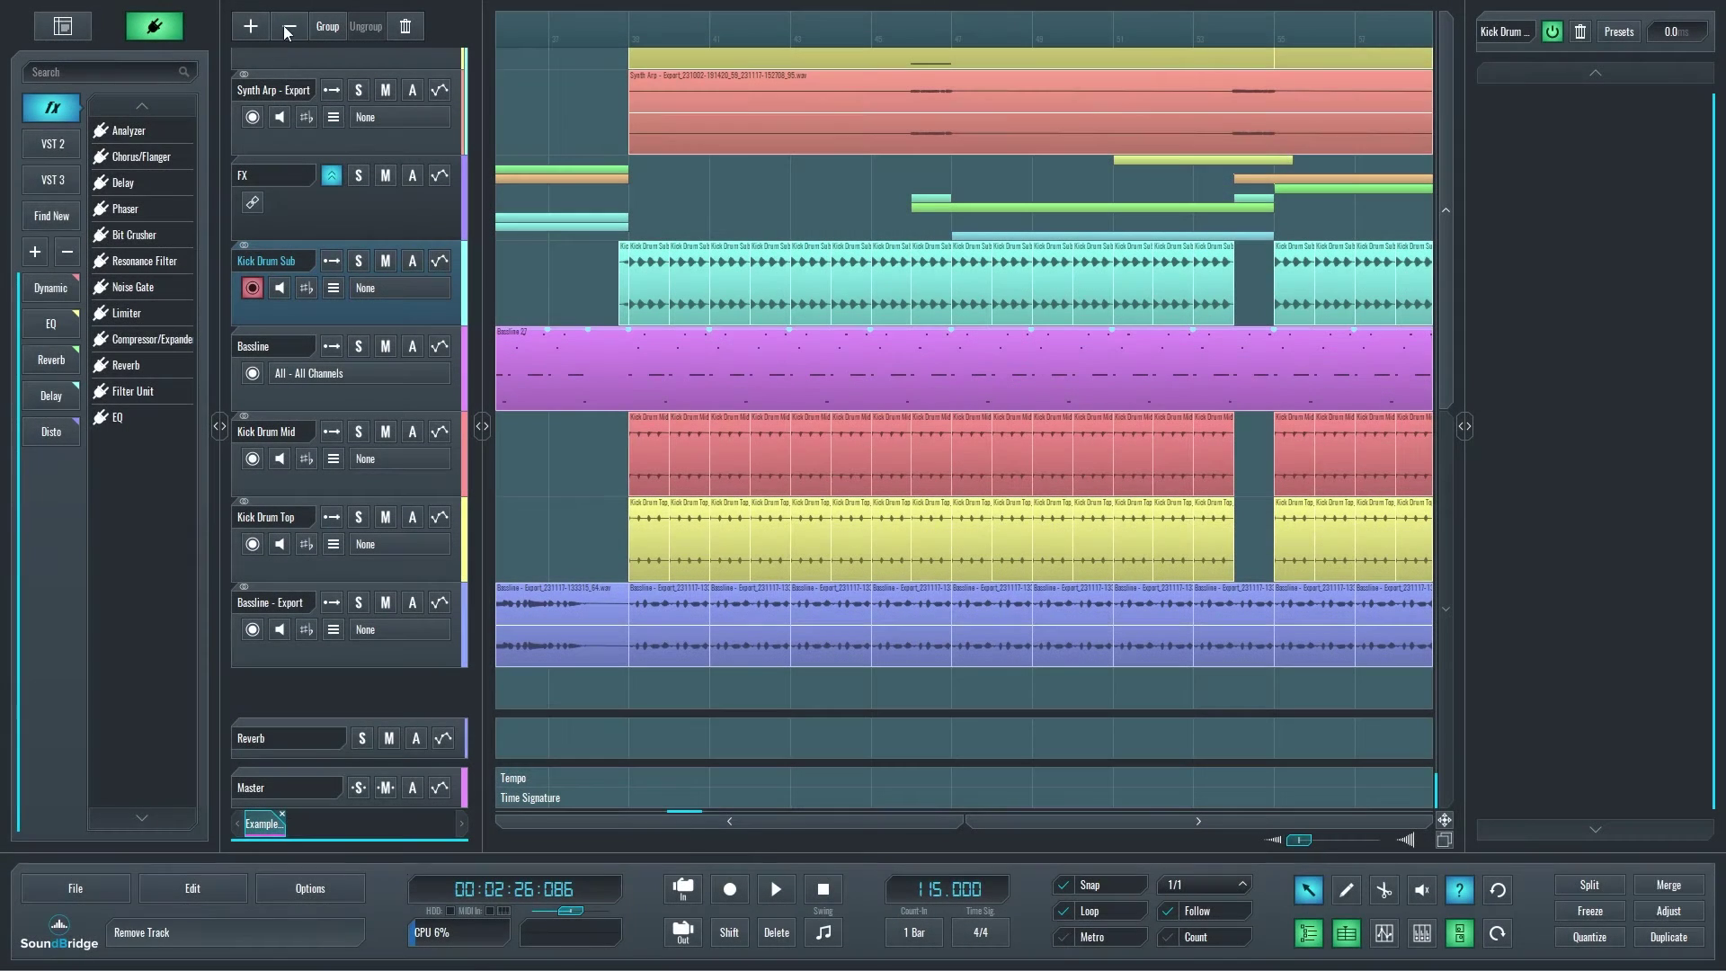
Group the tracks from Kick Drum Sub through Bassline - Export, and ungroup them again
click(288, 30)
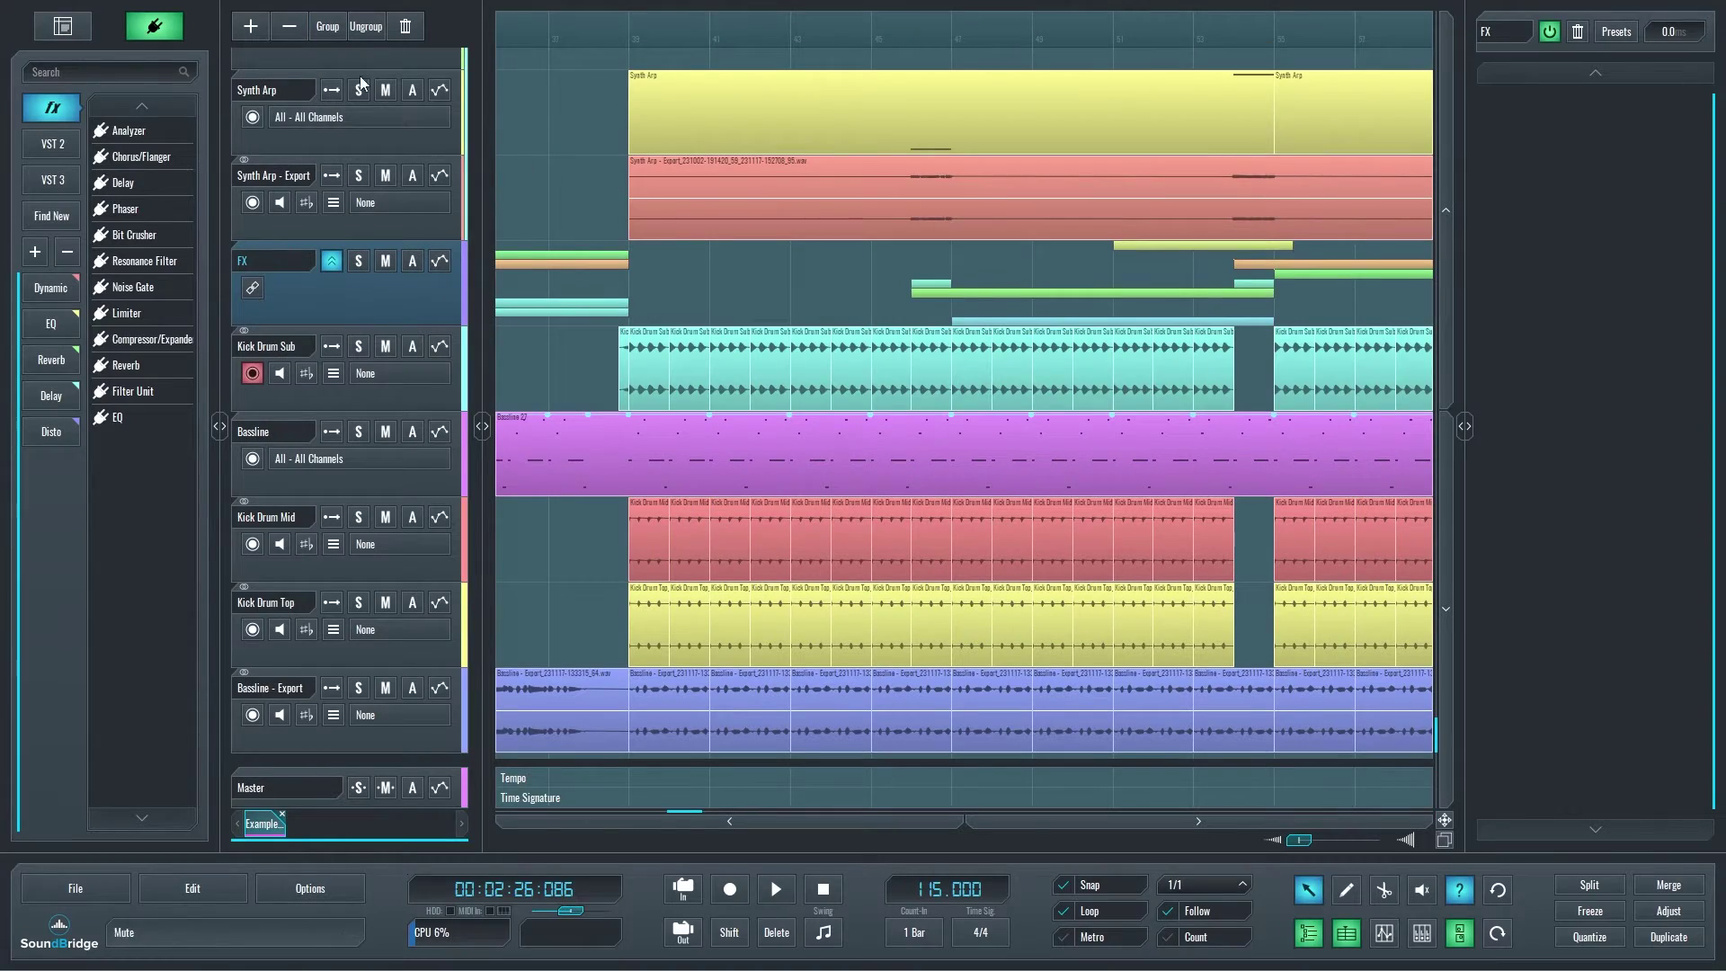
click(319, 25)
click(281, 343)
shift+click(278, 681)
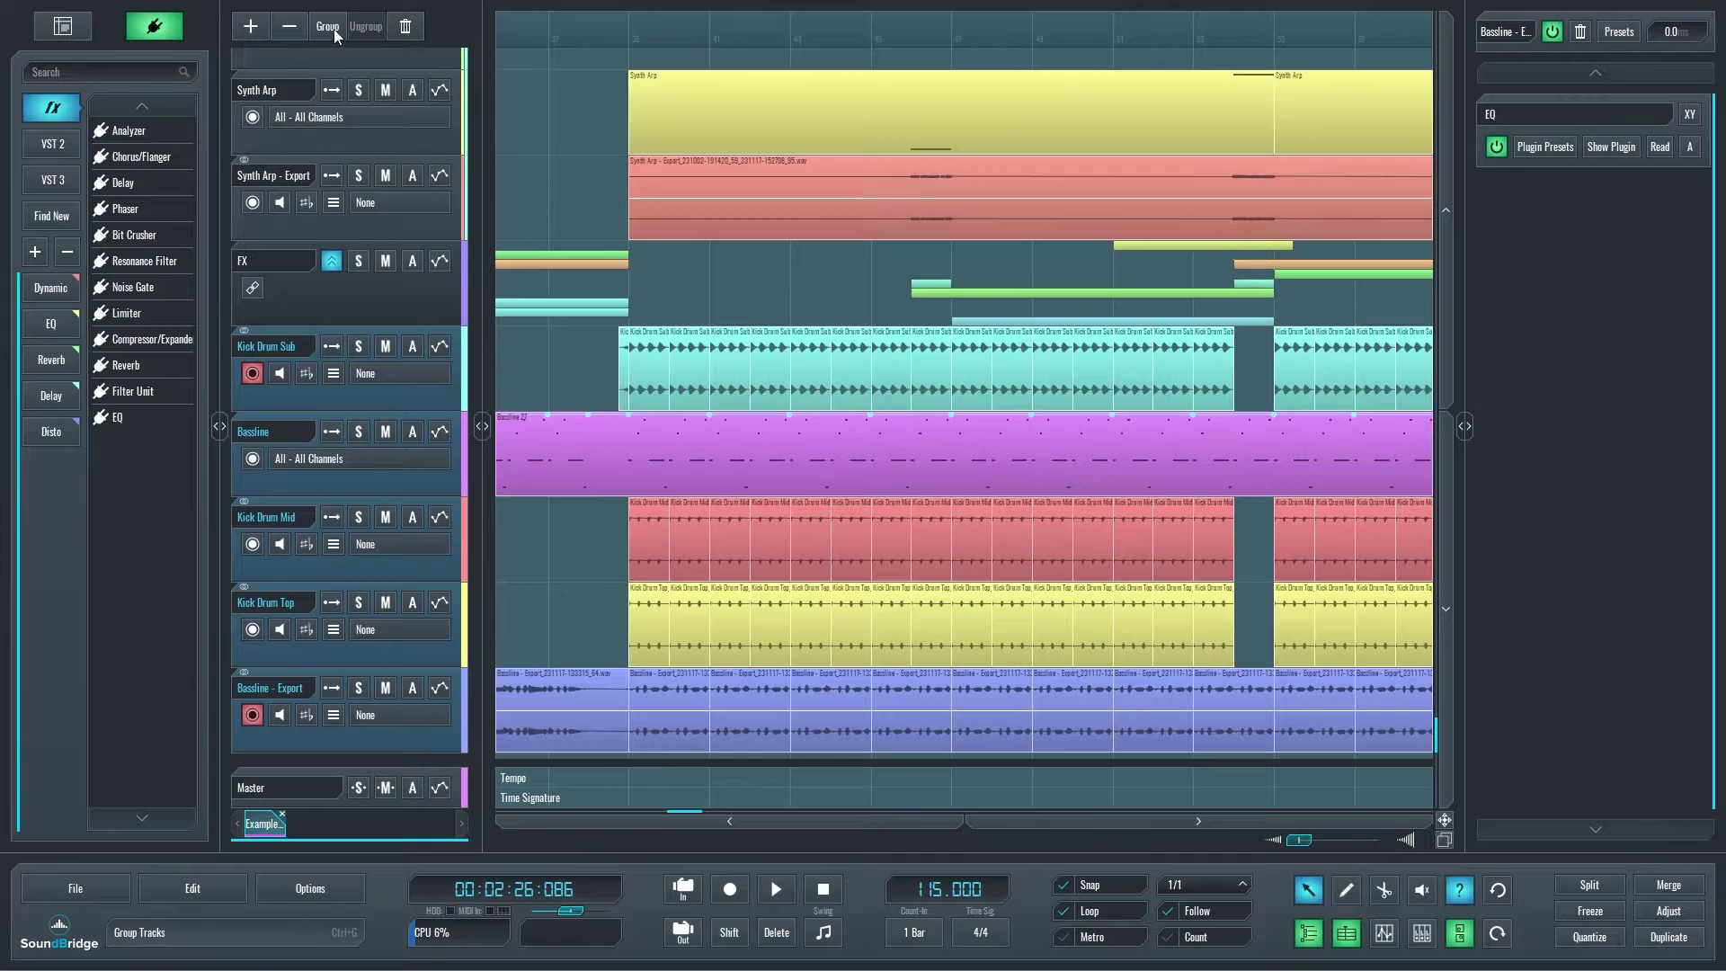
click(329, 27)
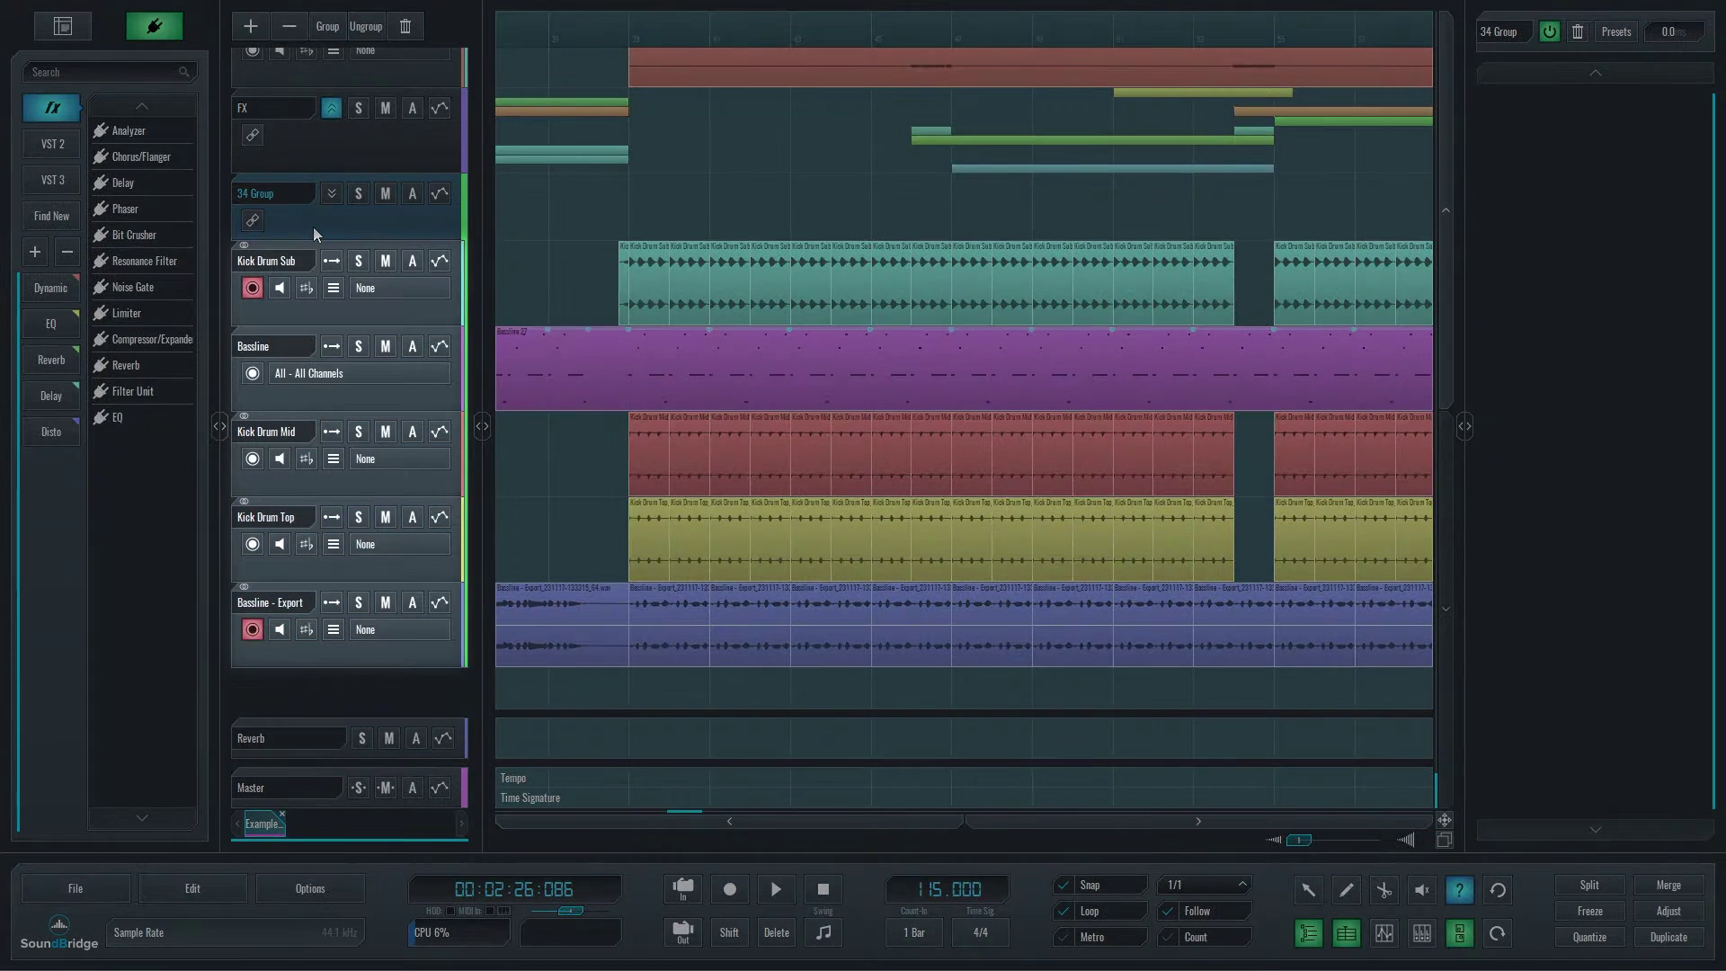
click(313, 226)
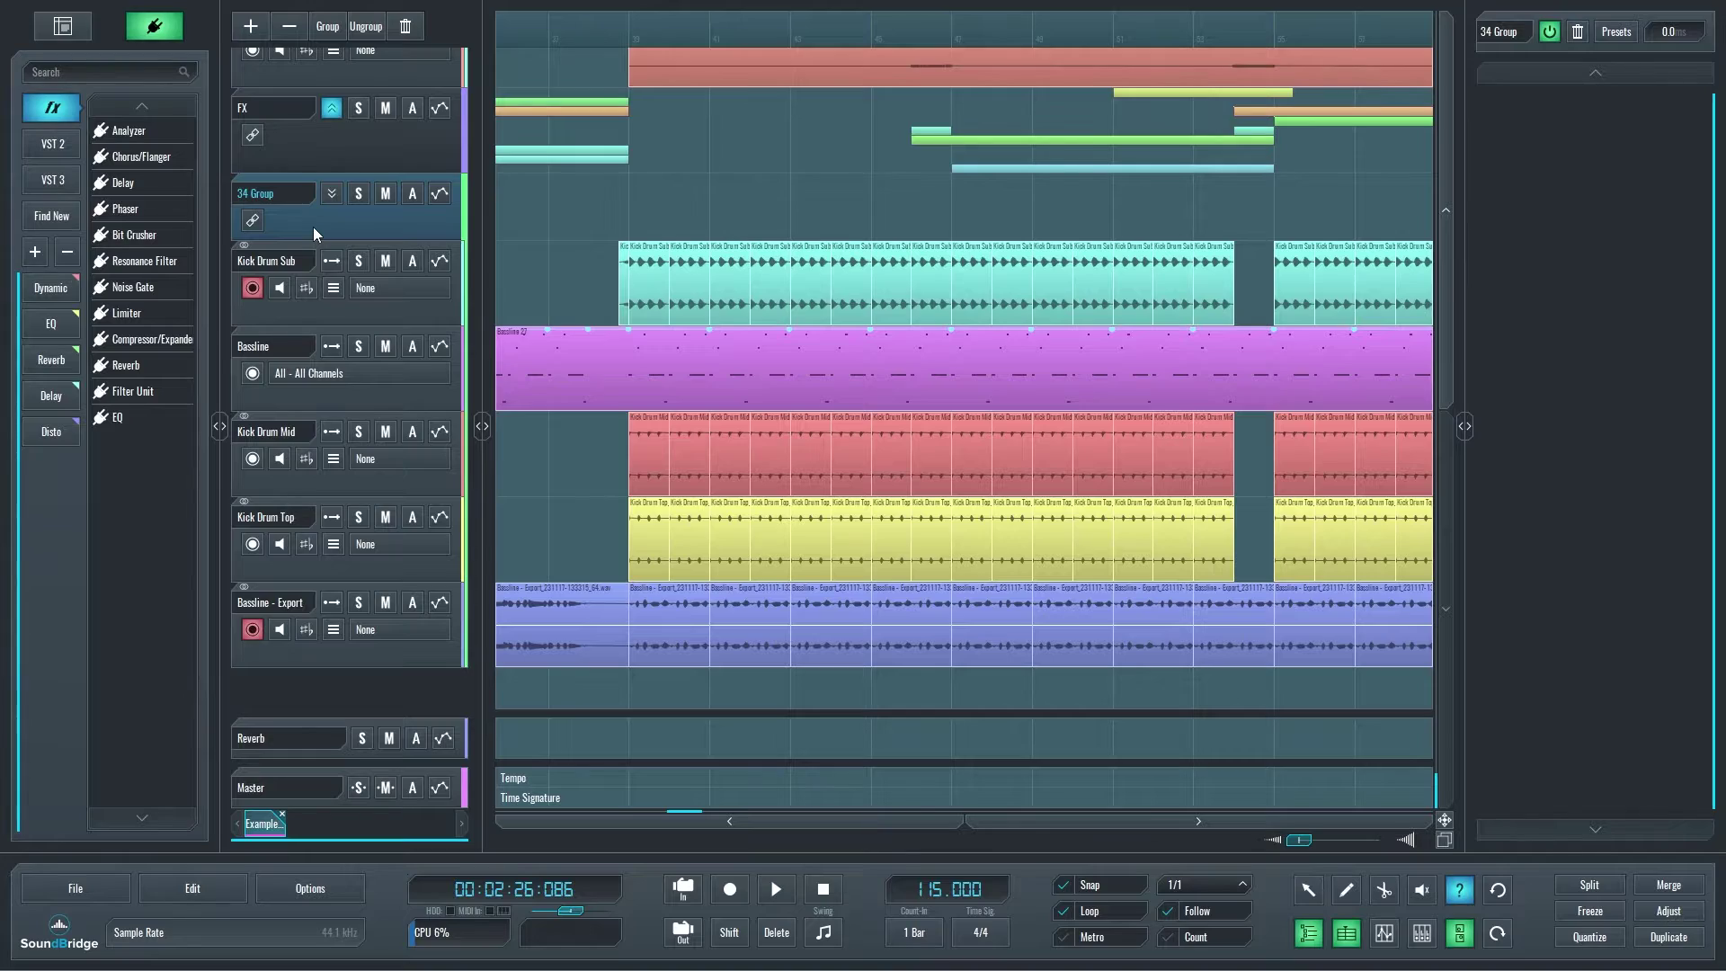
click(364, 34)
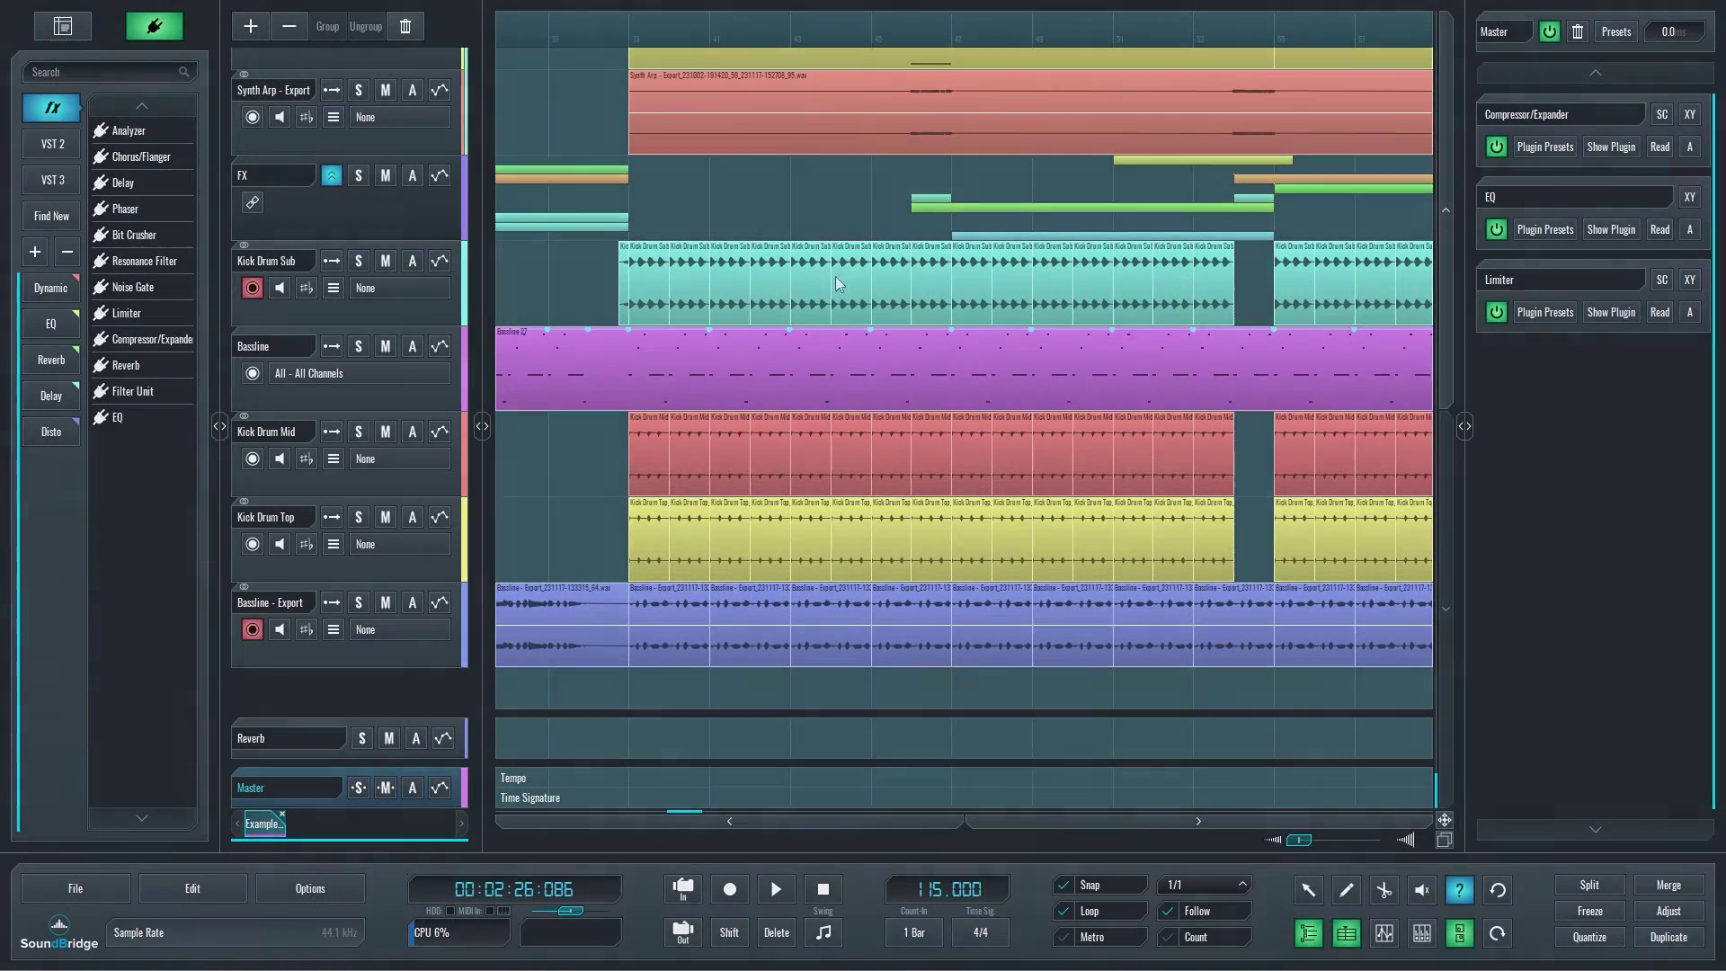
Delete one clip in the middle of the Kick Drum Sub track's first long block of clips
click(813, 297)
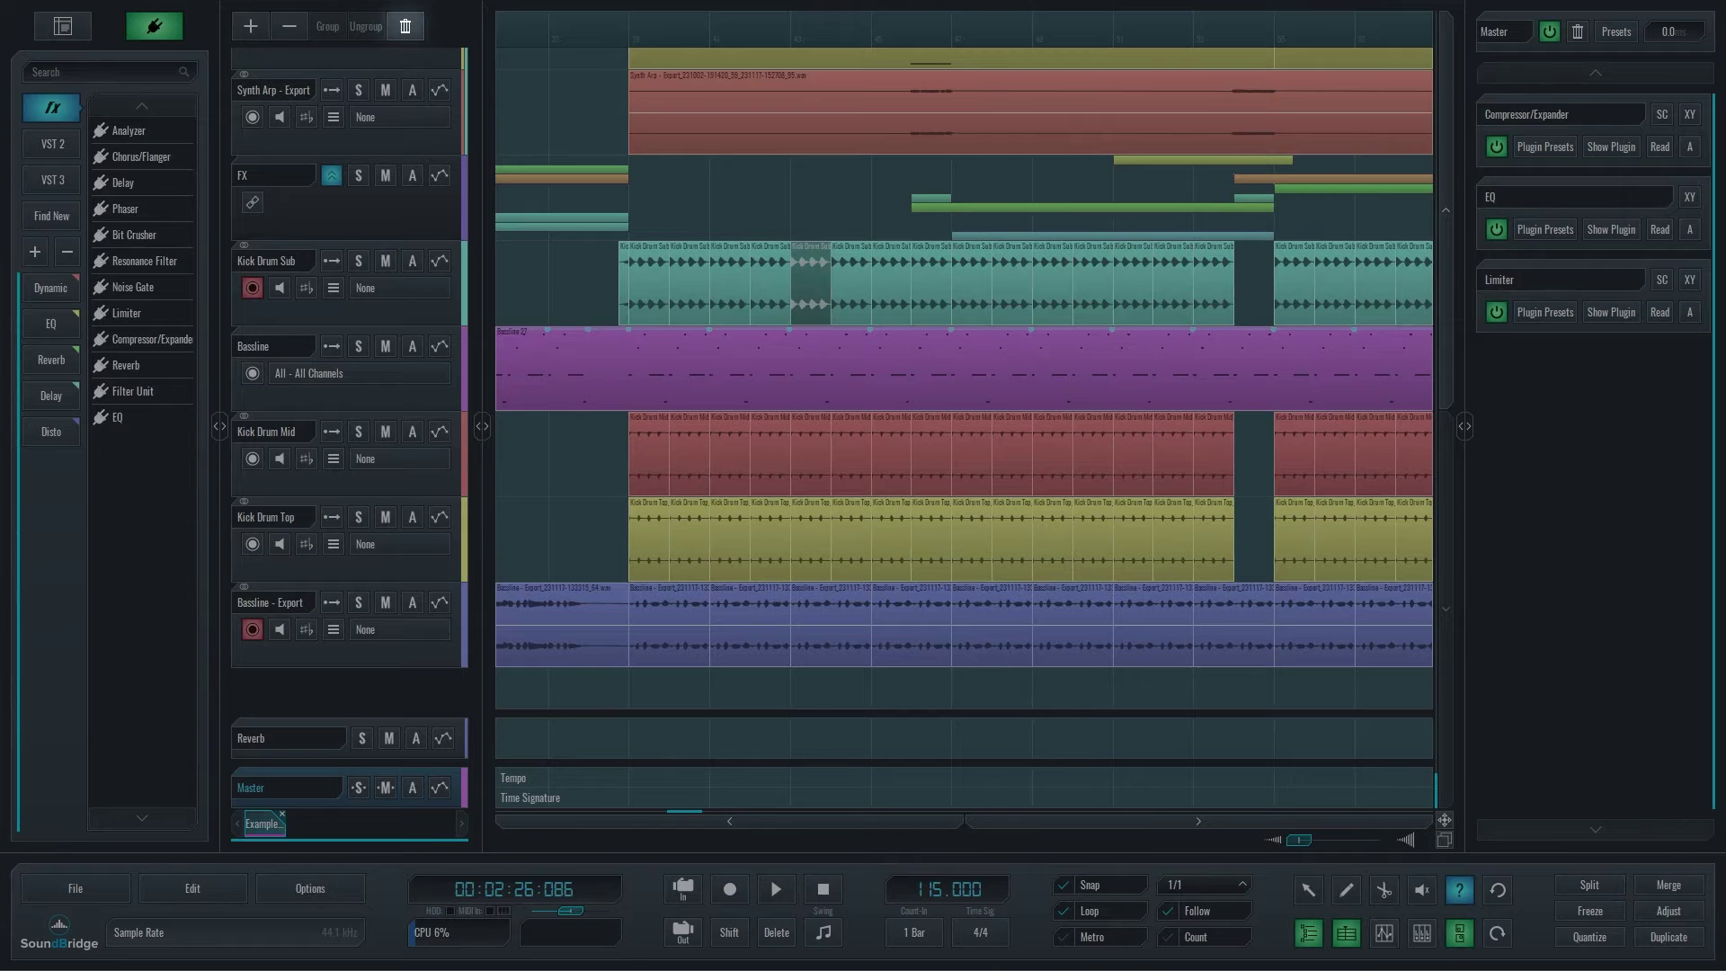
key(Delete)
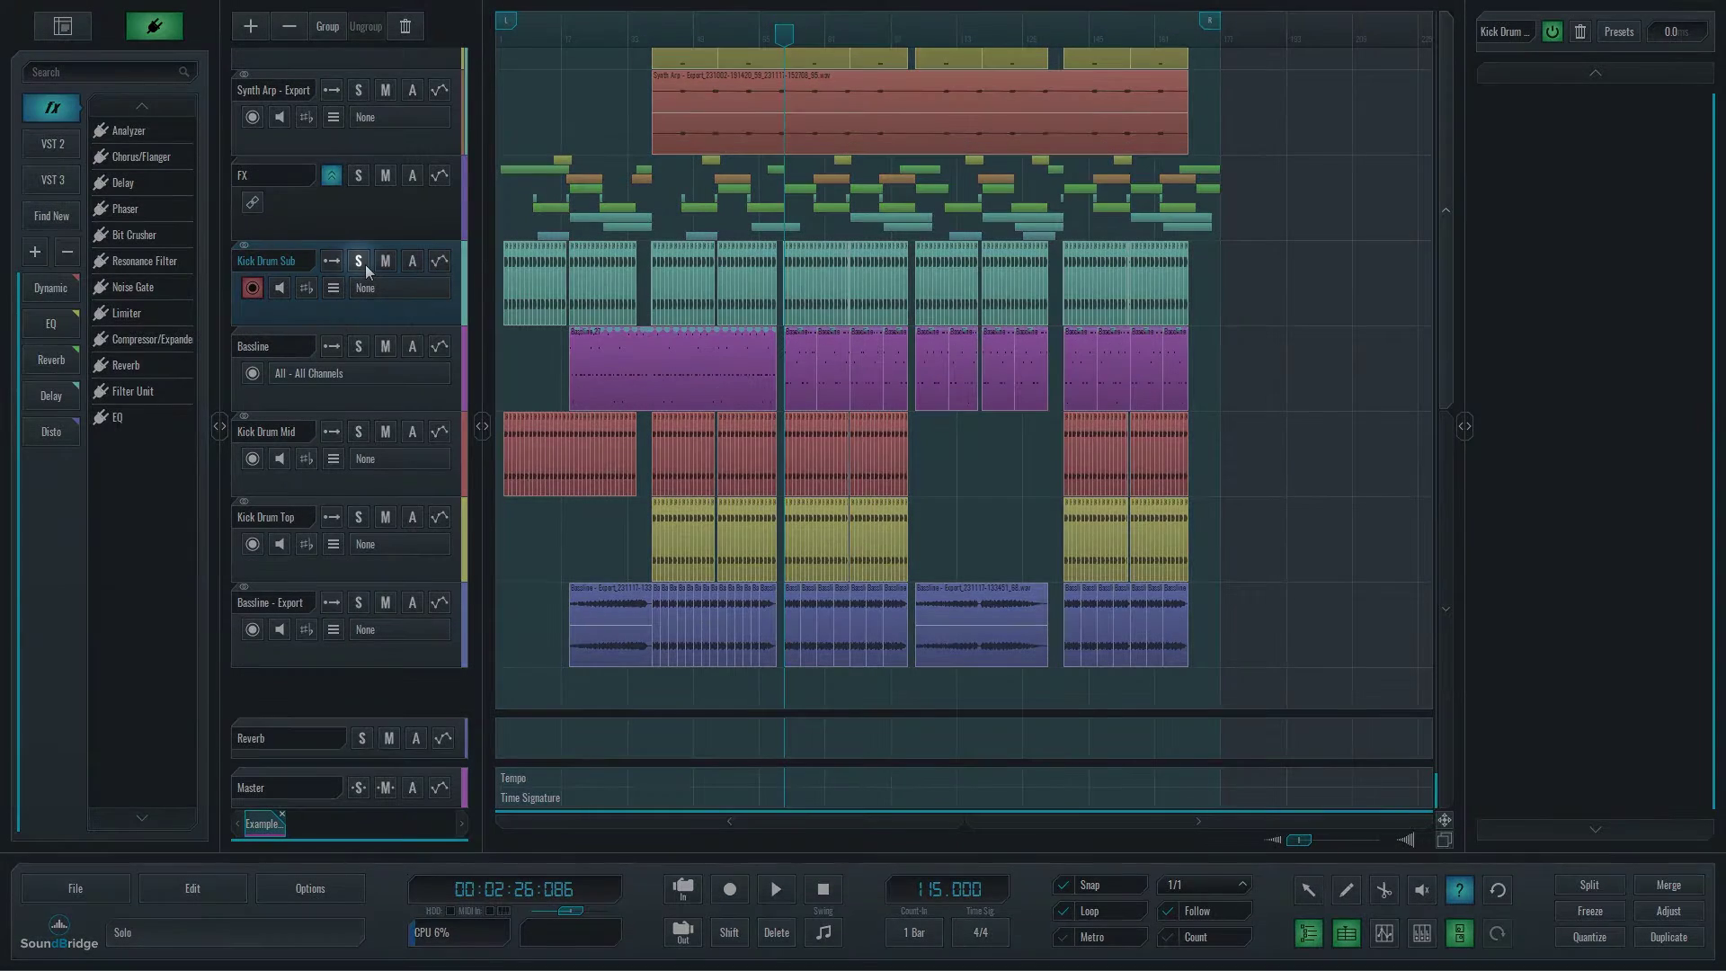
Solo the Kick Drum Sub track, switch it from solo to mute, and unmute it
click(364, 264)
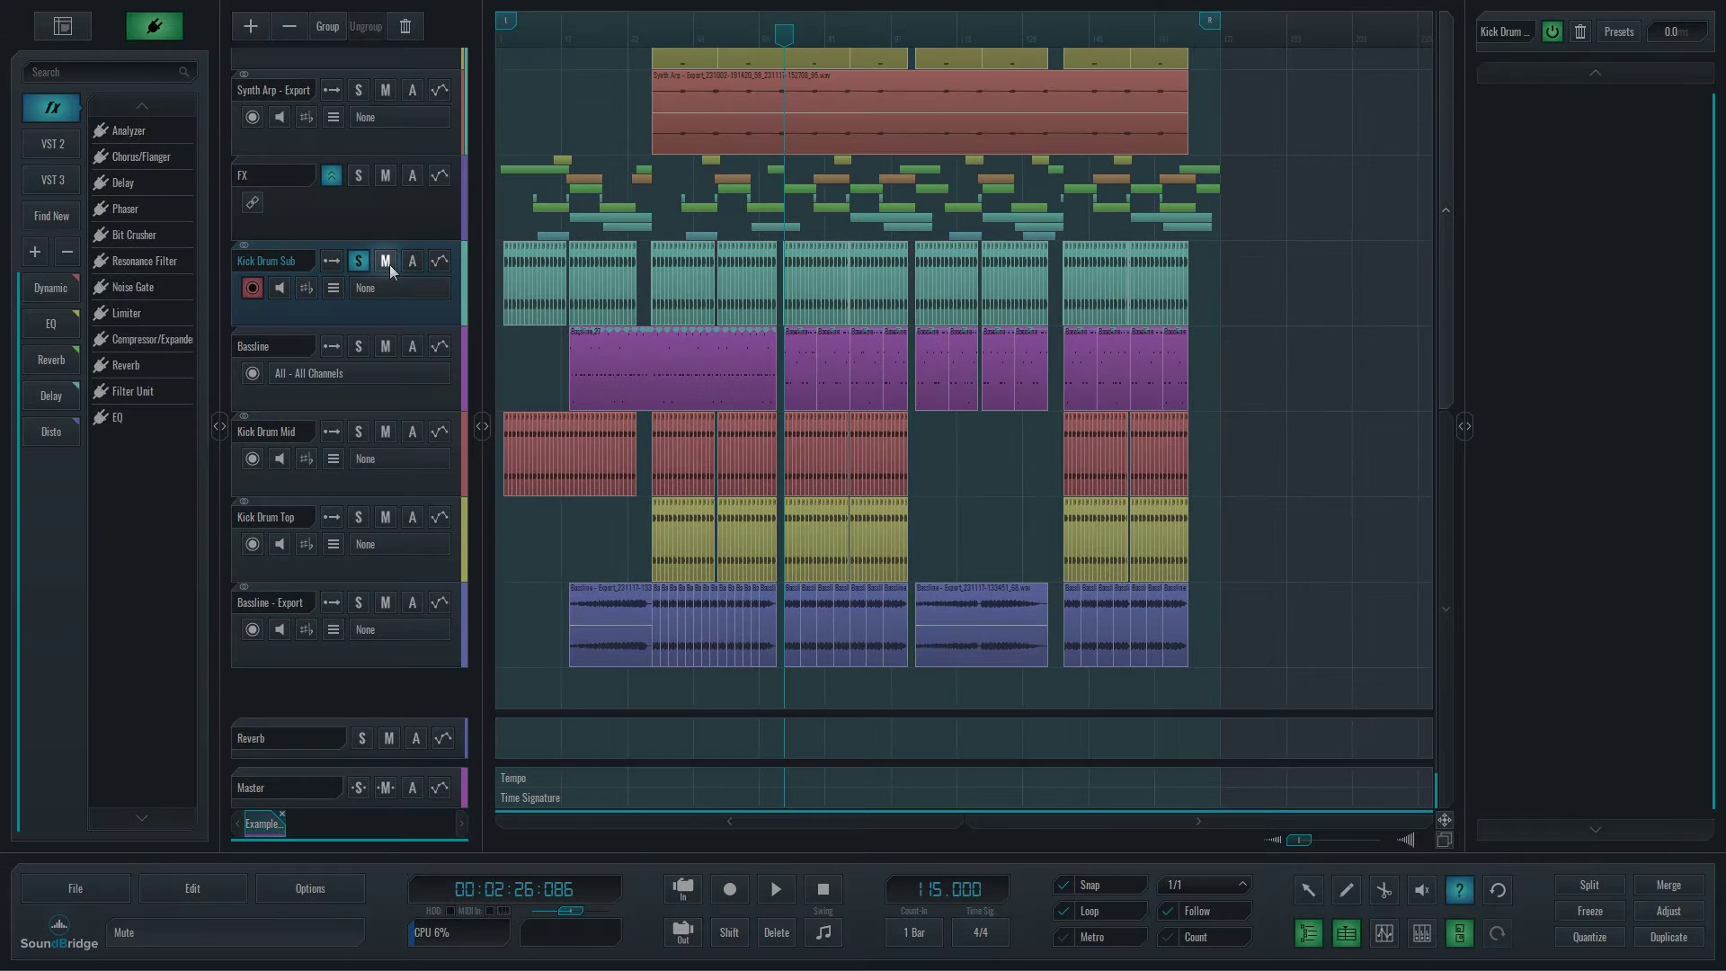
click(385, 260)
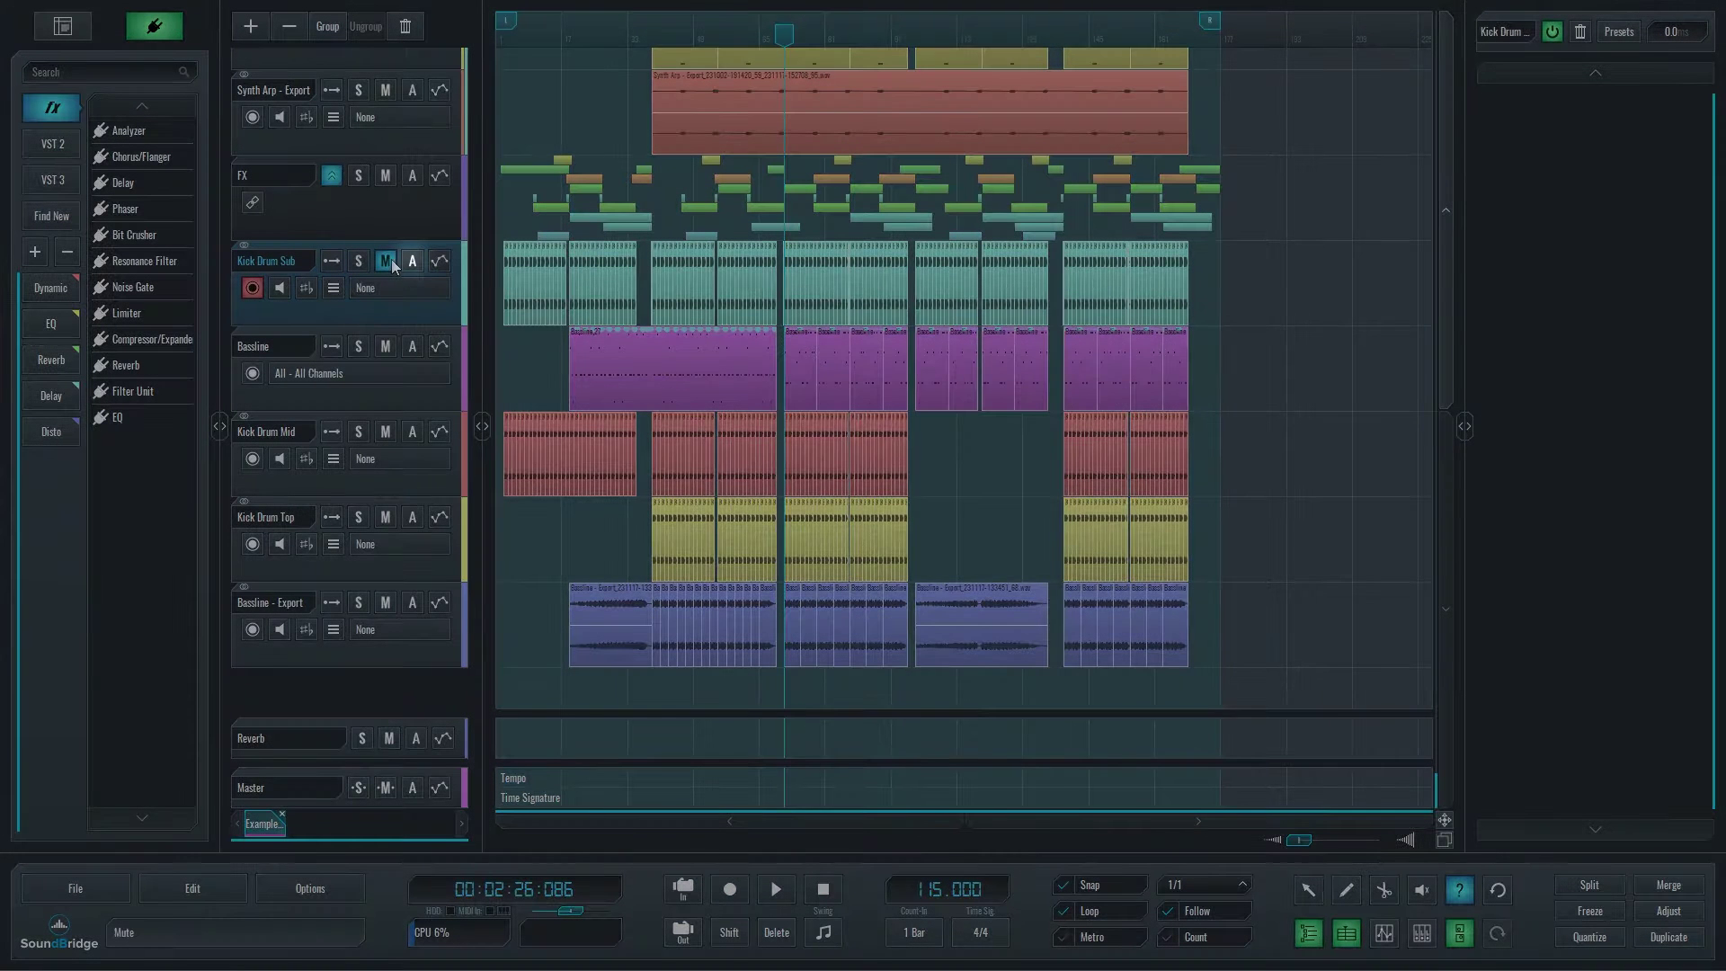
click(385, 260)
Show the Kick Drum Sub track's automation lanes, bypass and re-enable its Gain and Pre-Gain lanes, and toggle automation arming
click(411, 260)
click(440, 478)
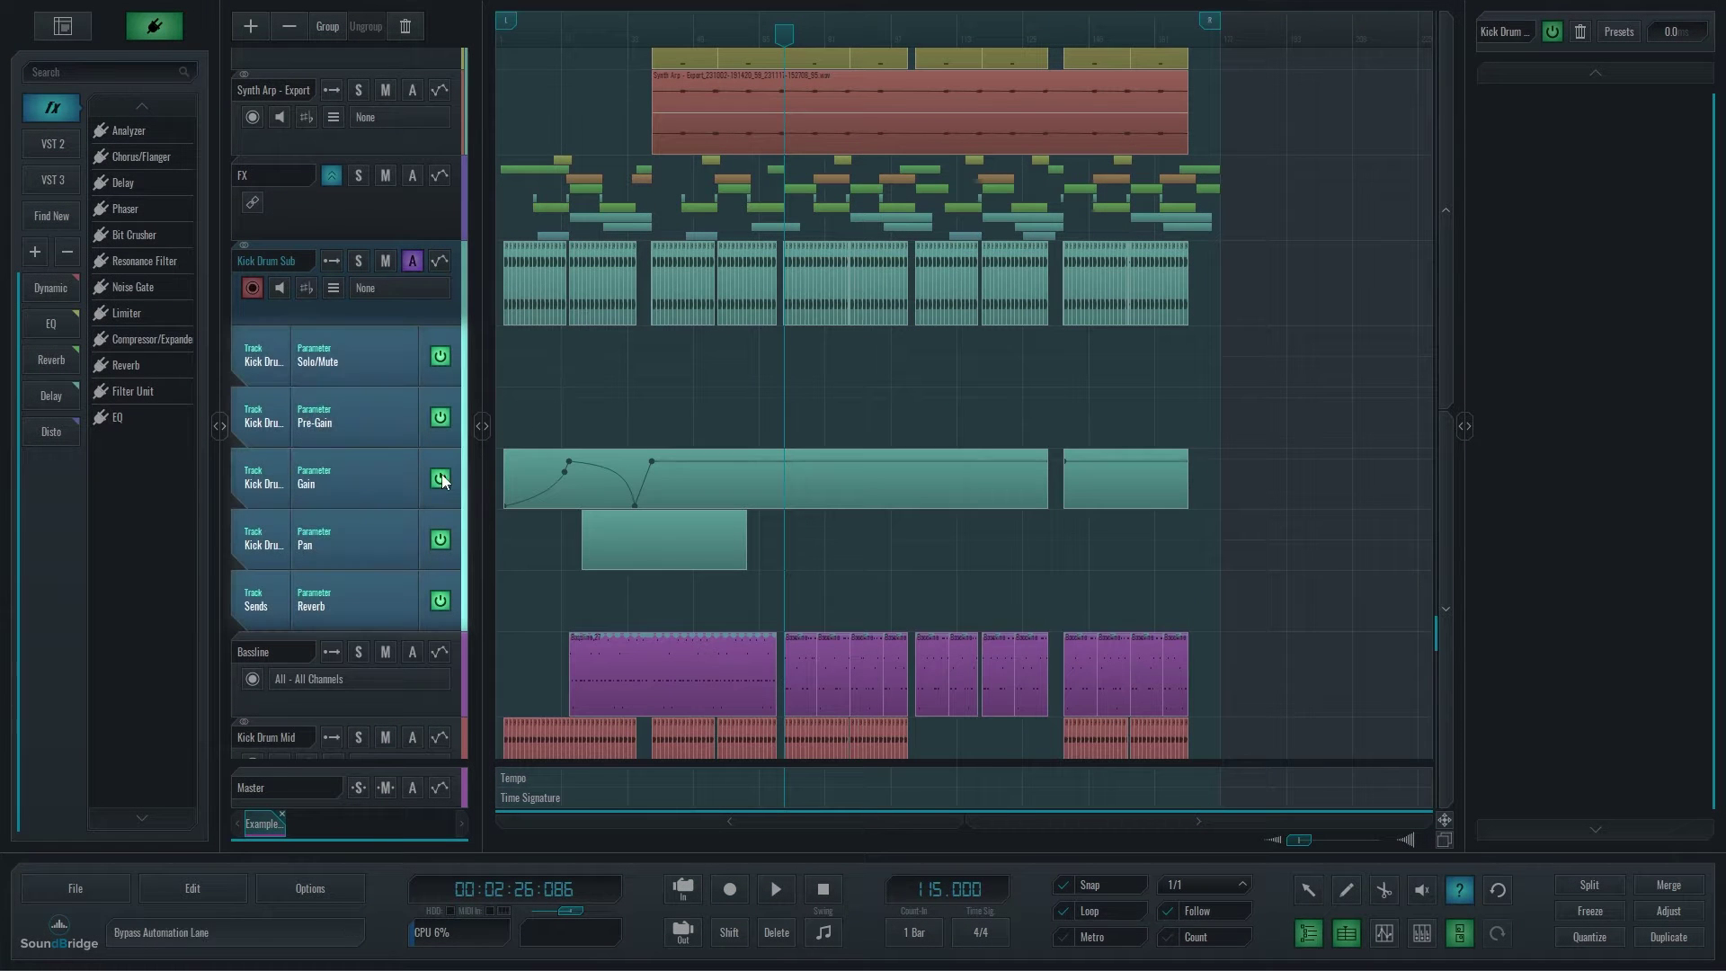
click(440, 419)
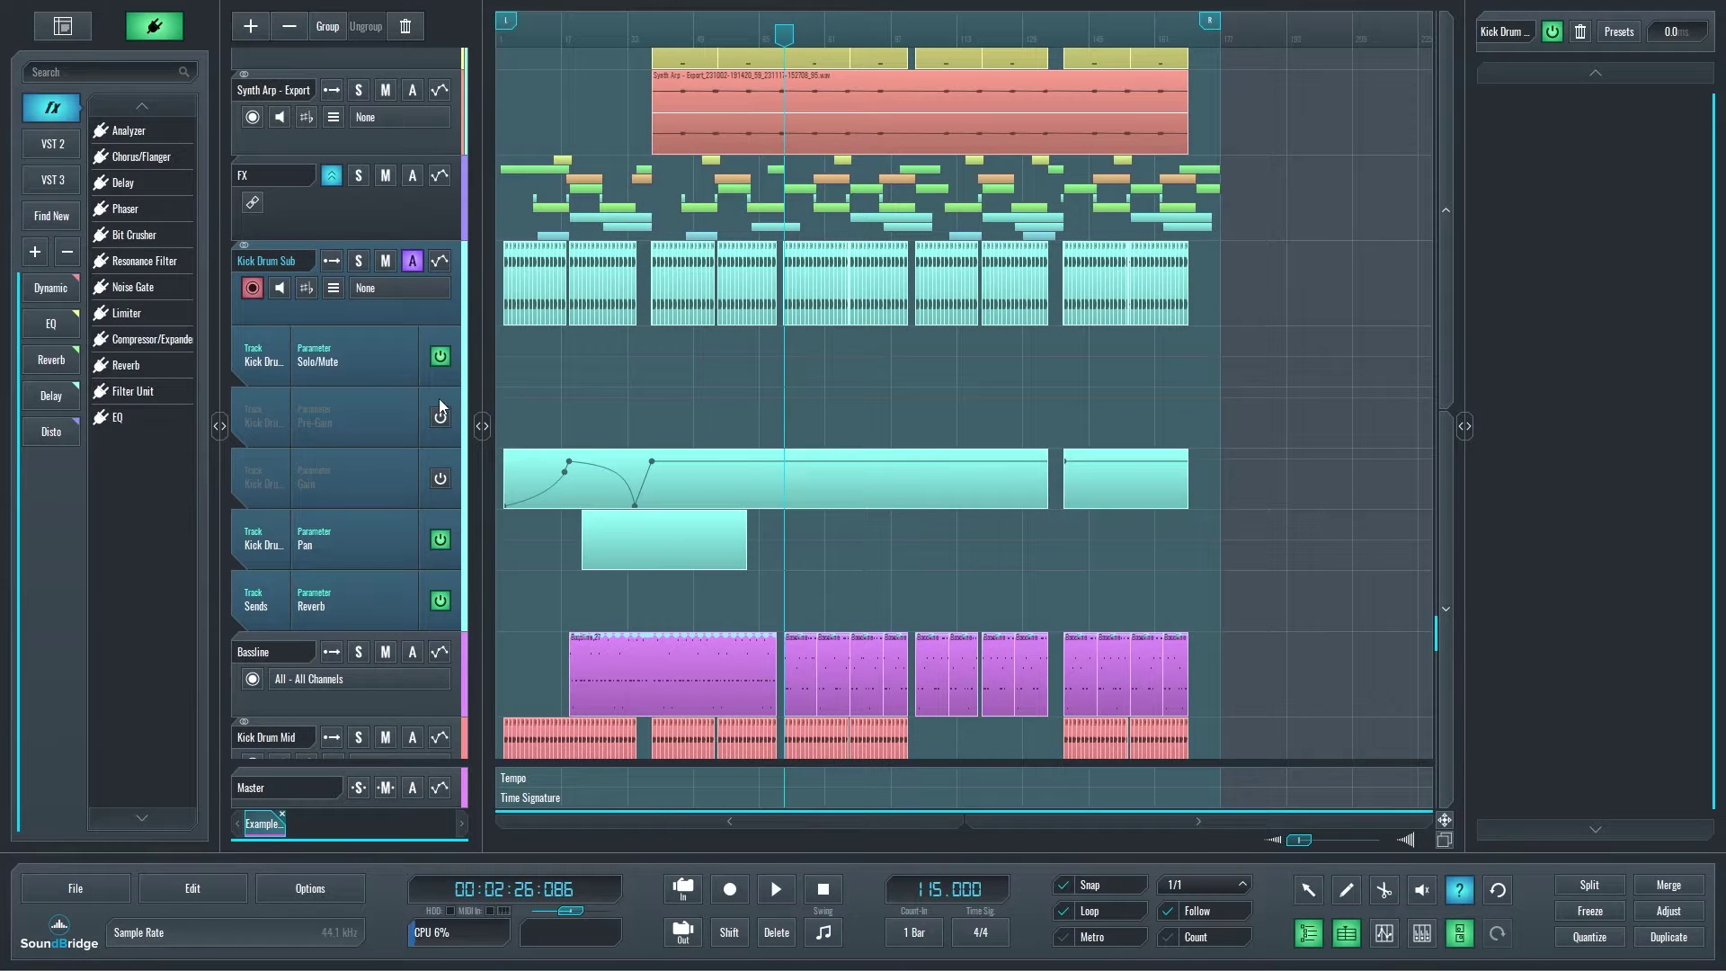
click(439, 415)
click(440, 478)
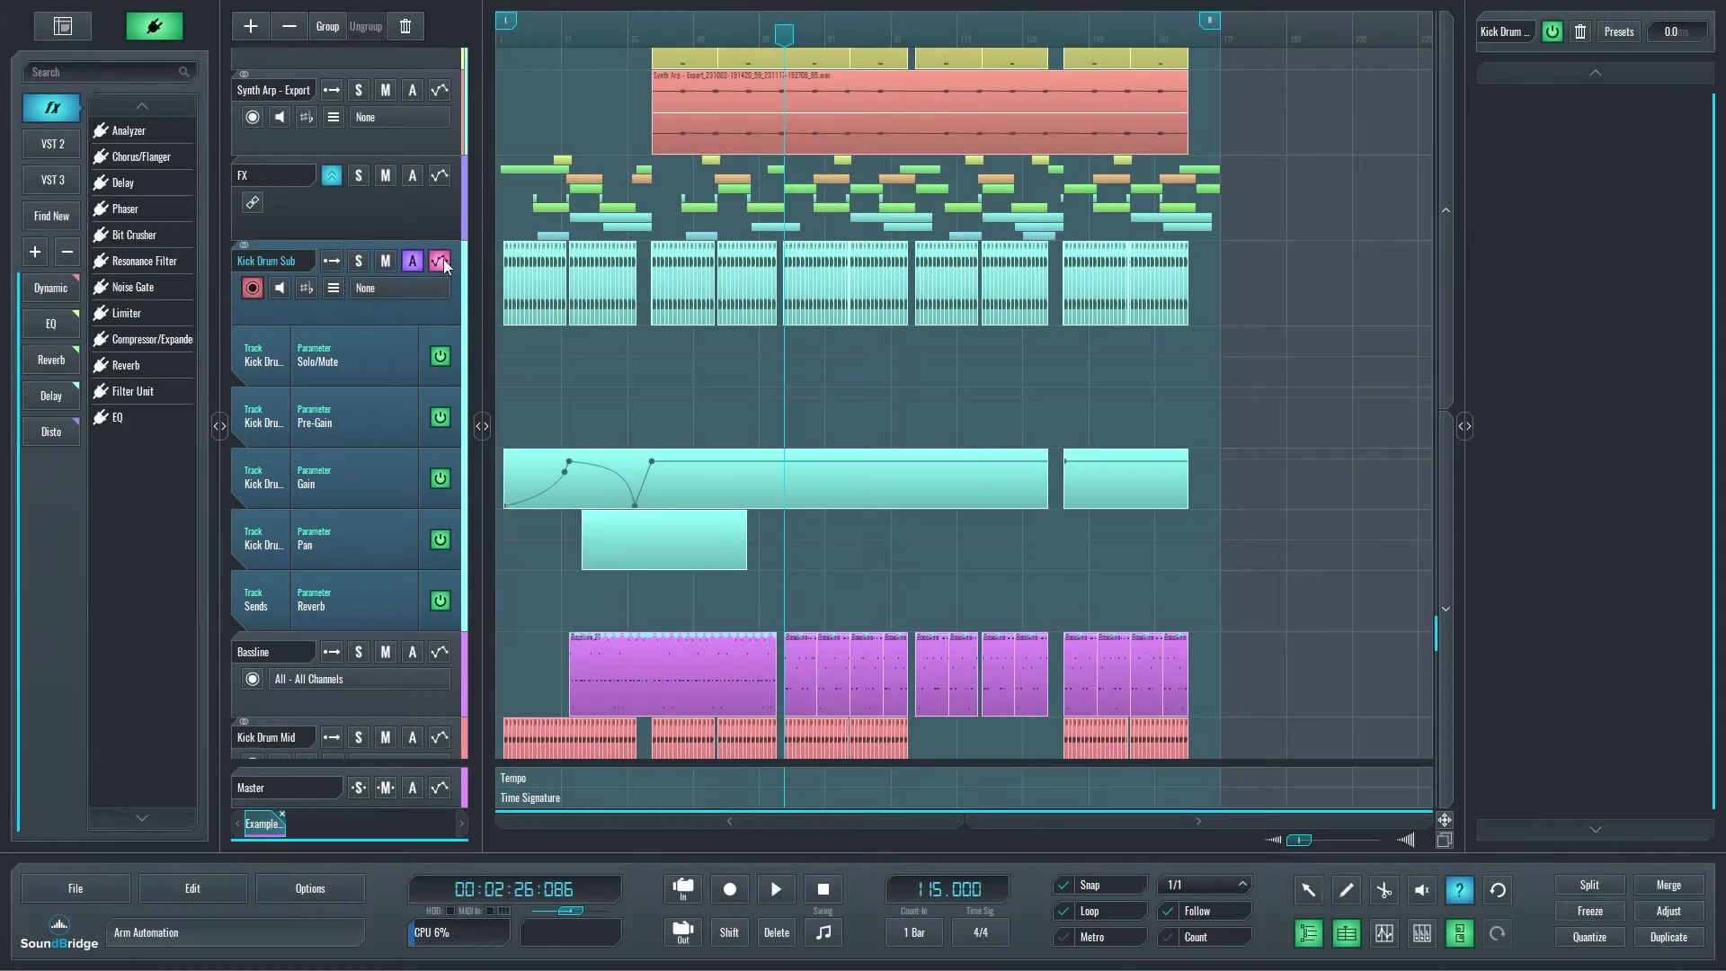
click(438, 260)
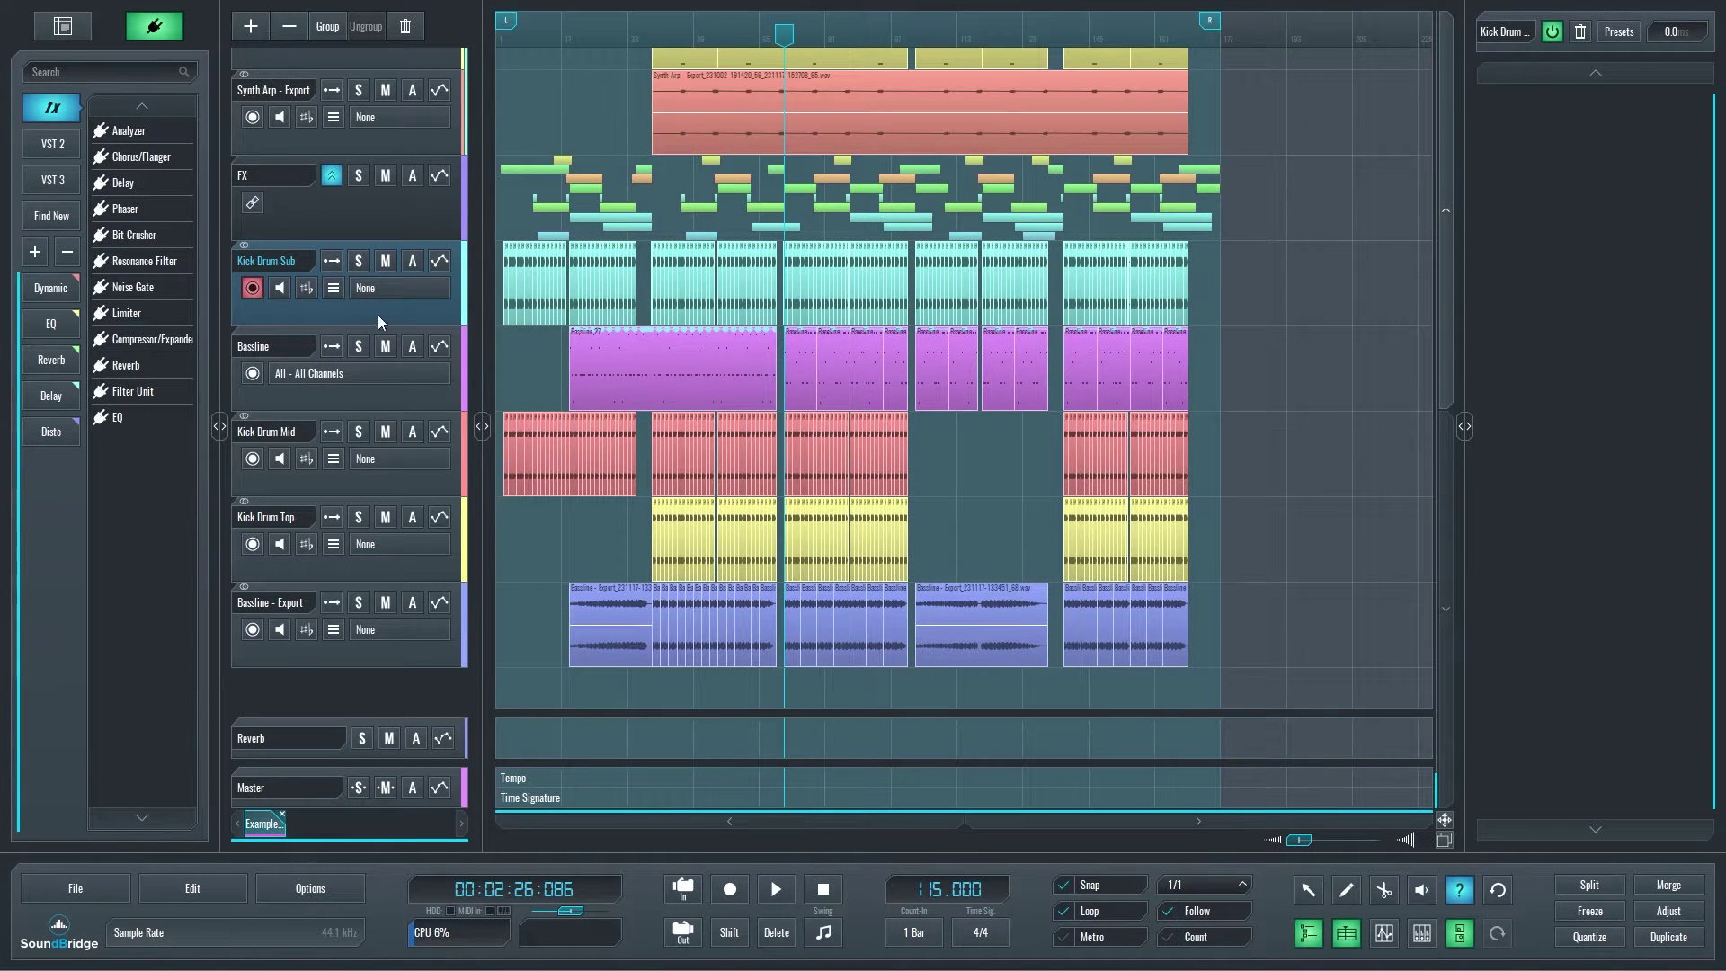
Turn on input monitoring for the Kick Drum Sub track and try its audio input sources, ending on None
click(280, 287)
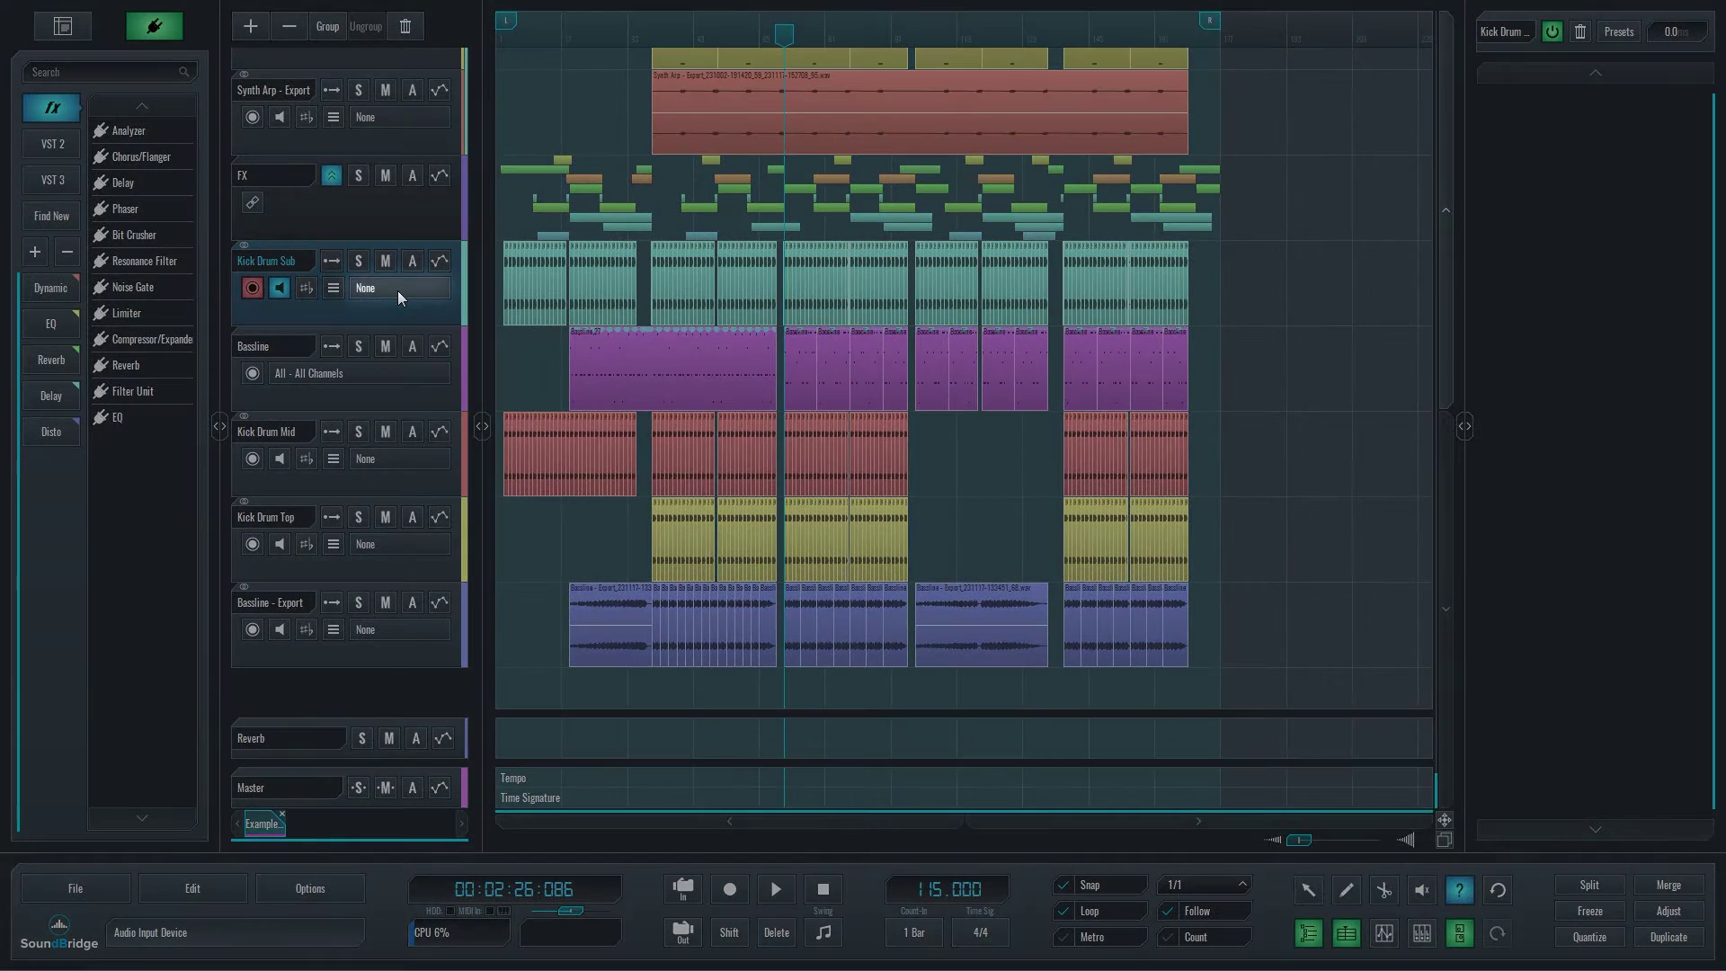
click(397, 290)
click(575, 498)
click(591, 458)
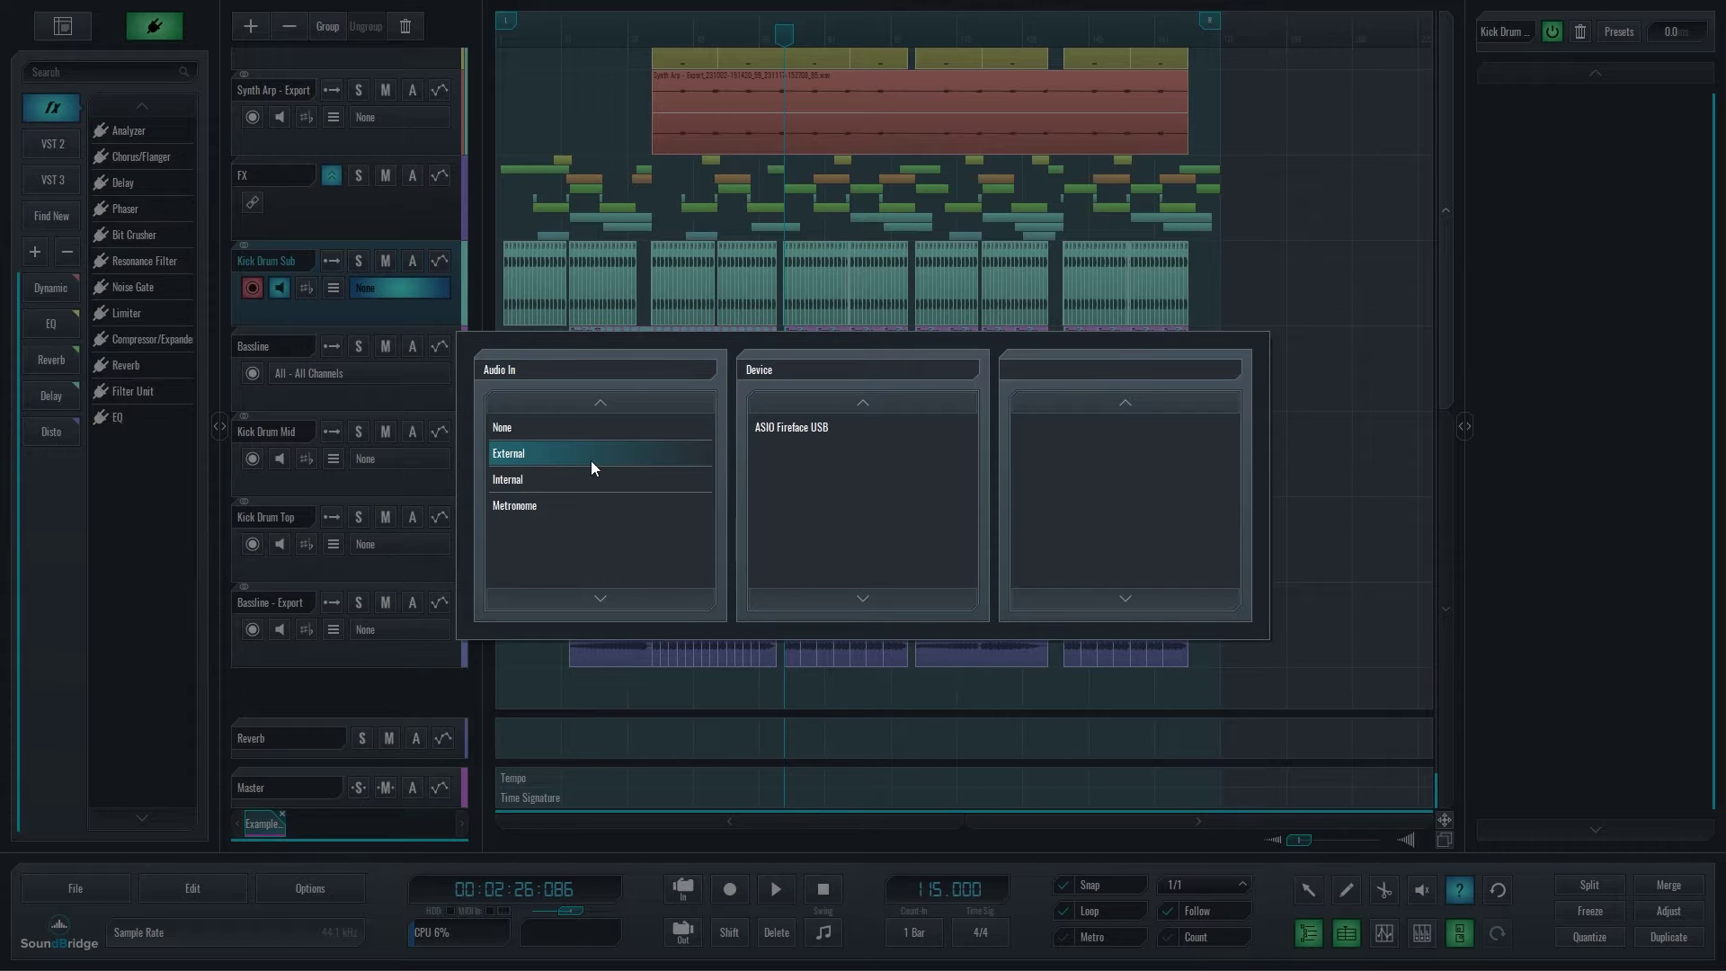
click(501, 427)
click(424, 327)
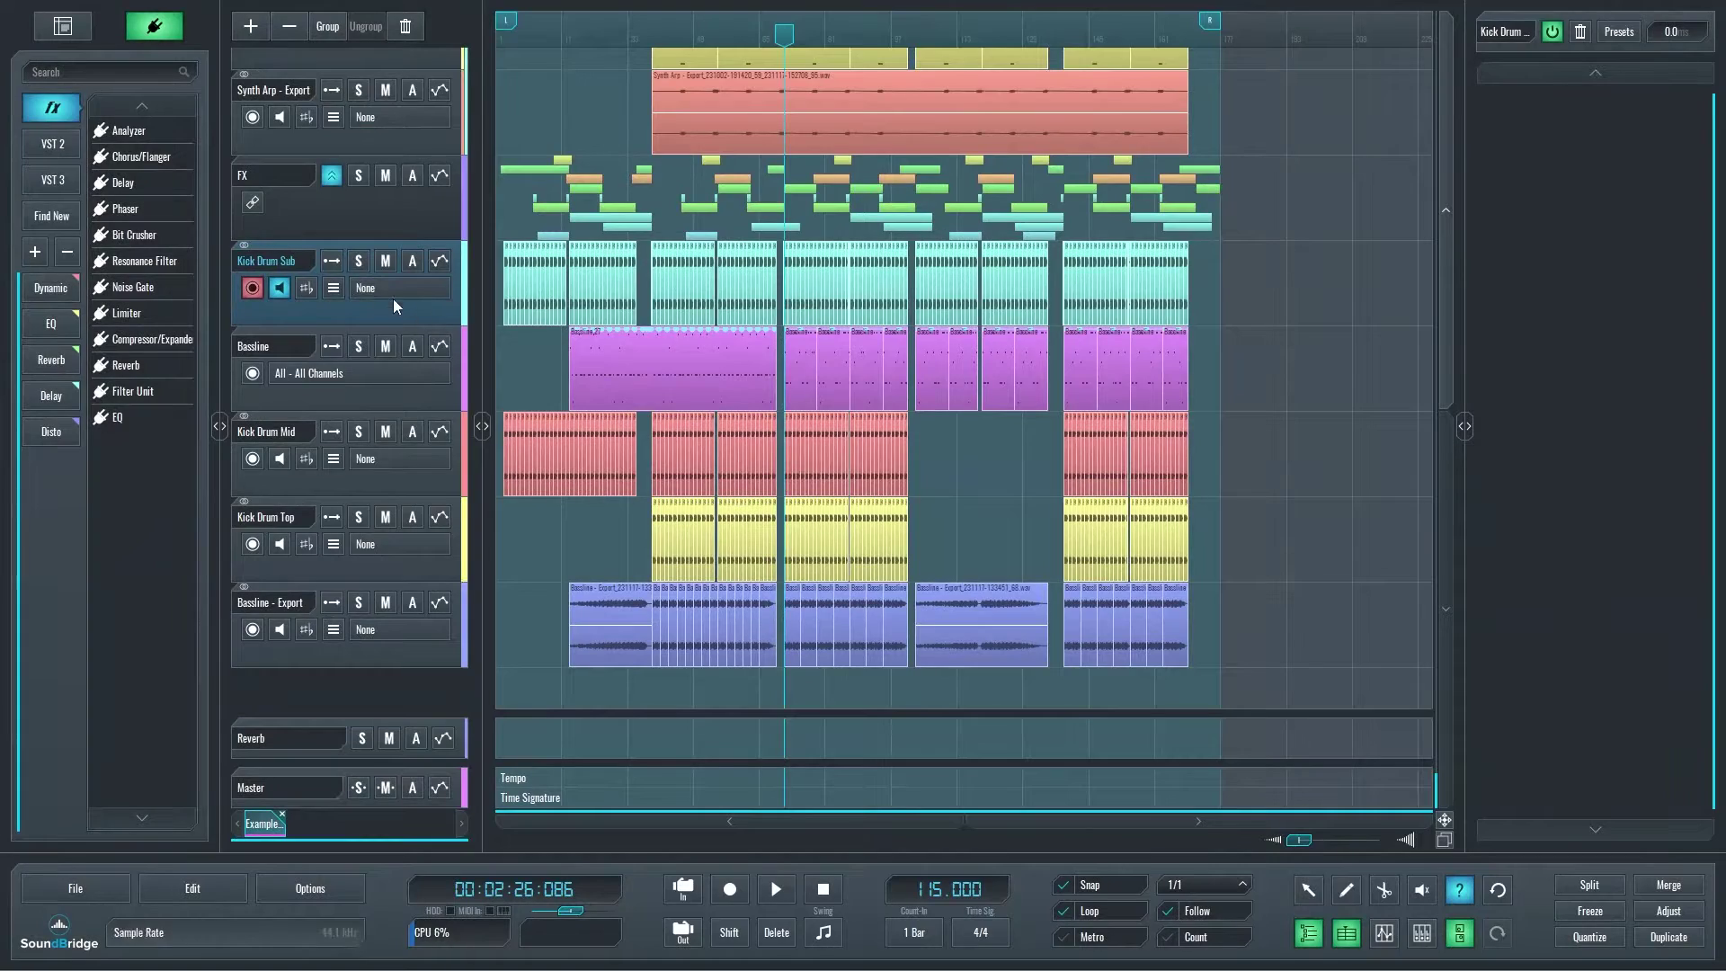
Toggle the Tempo Stretch option for the Kick Drum Sub track
click(303, 288)
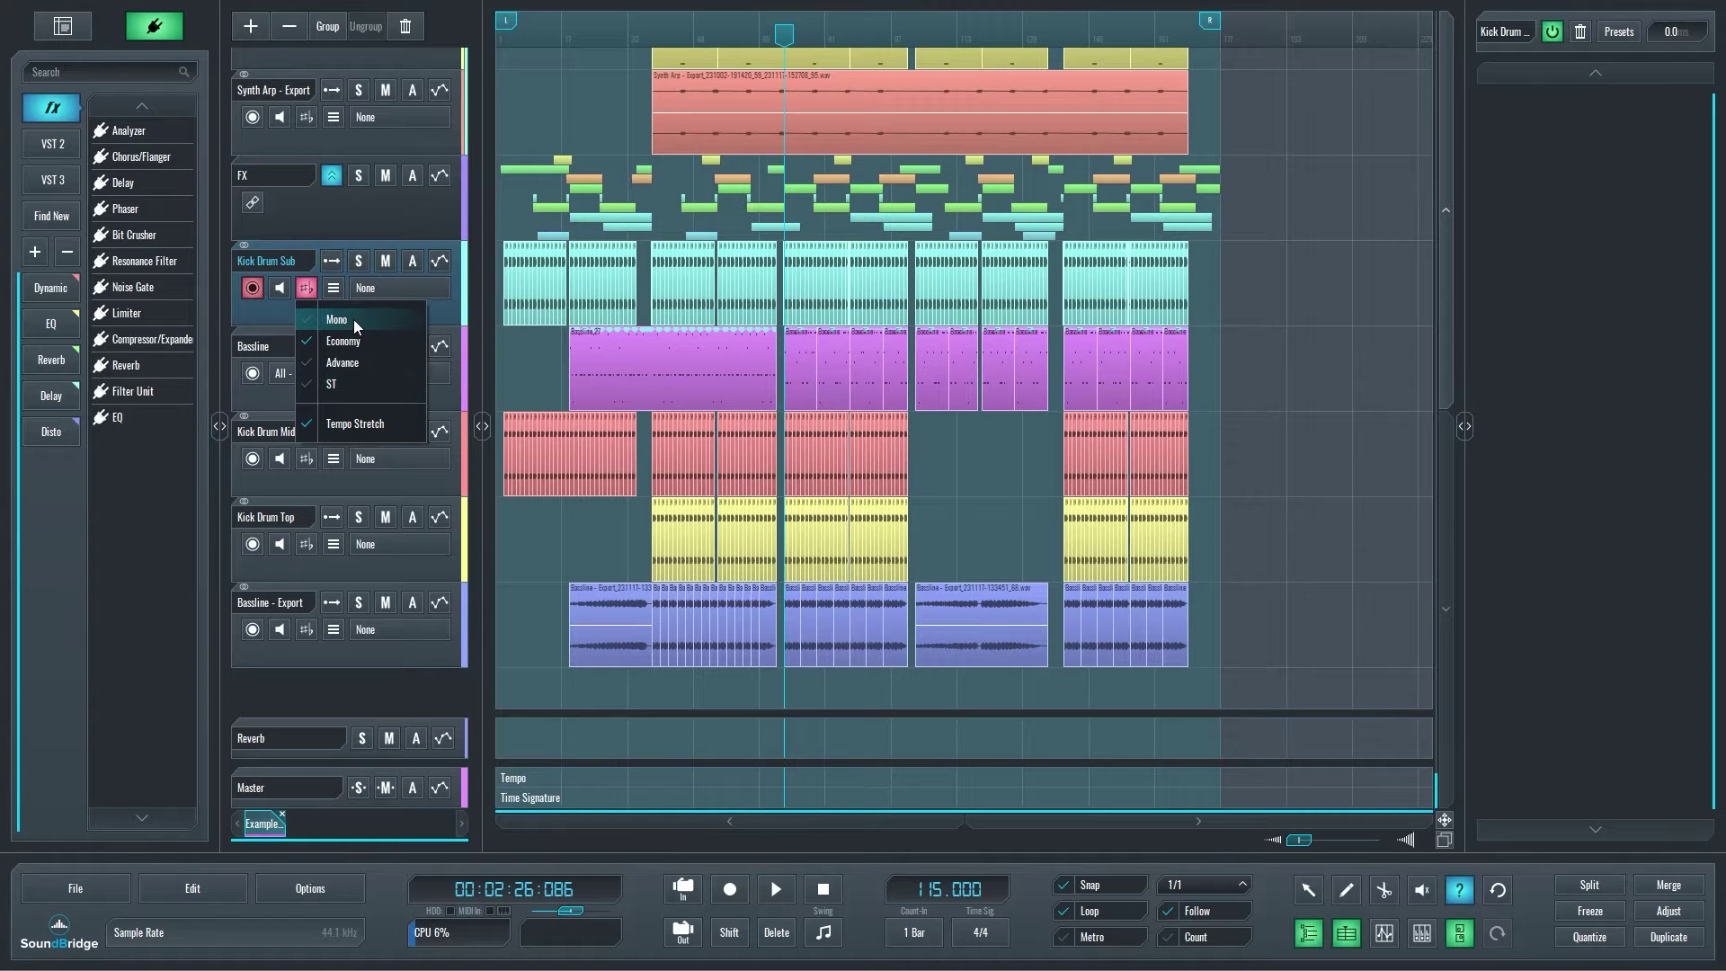
click(401, 421)
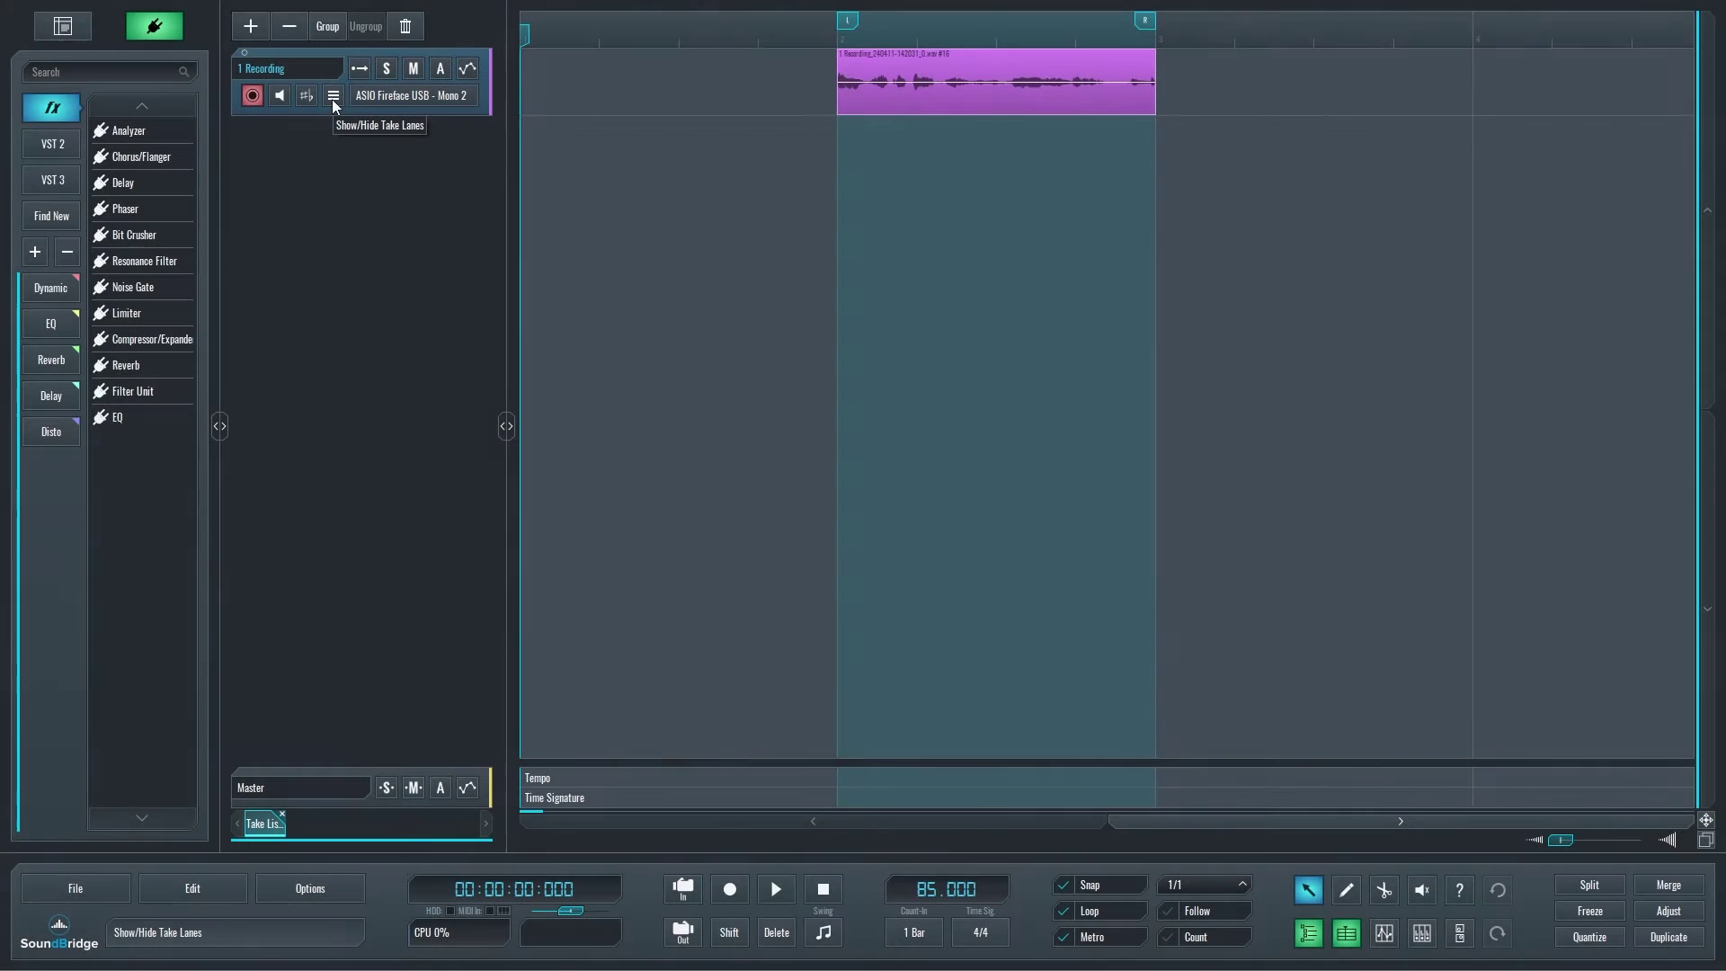
Show the take lanes of the 1 Recording track, place the playhead at the loop start, and solo take 5 followed by take 7
click(332, 95)
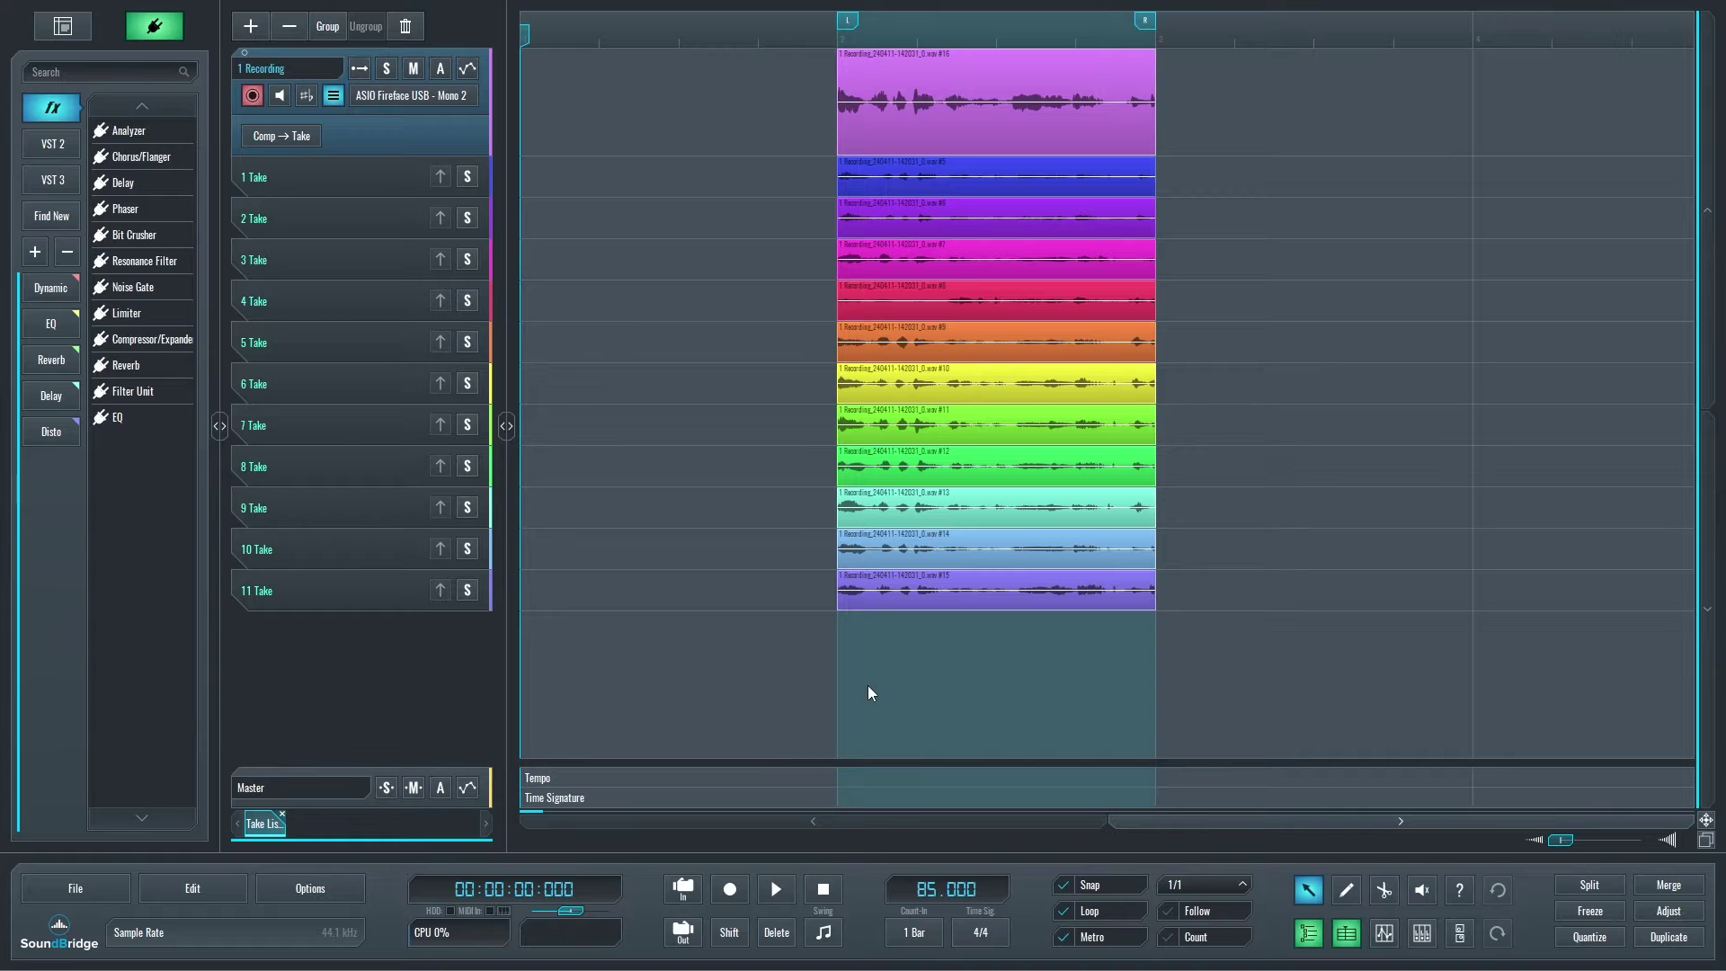
click(831, 36)
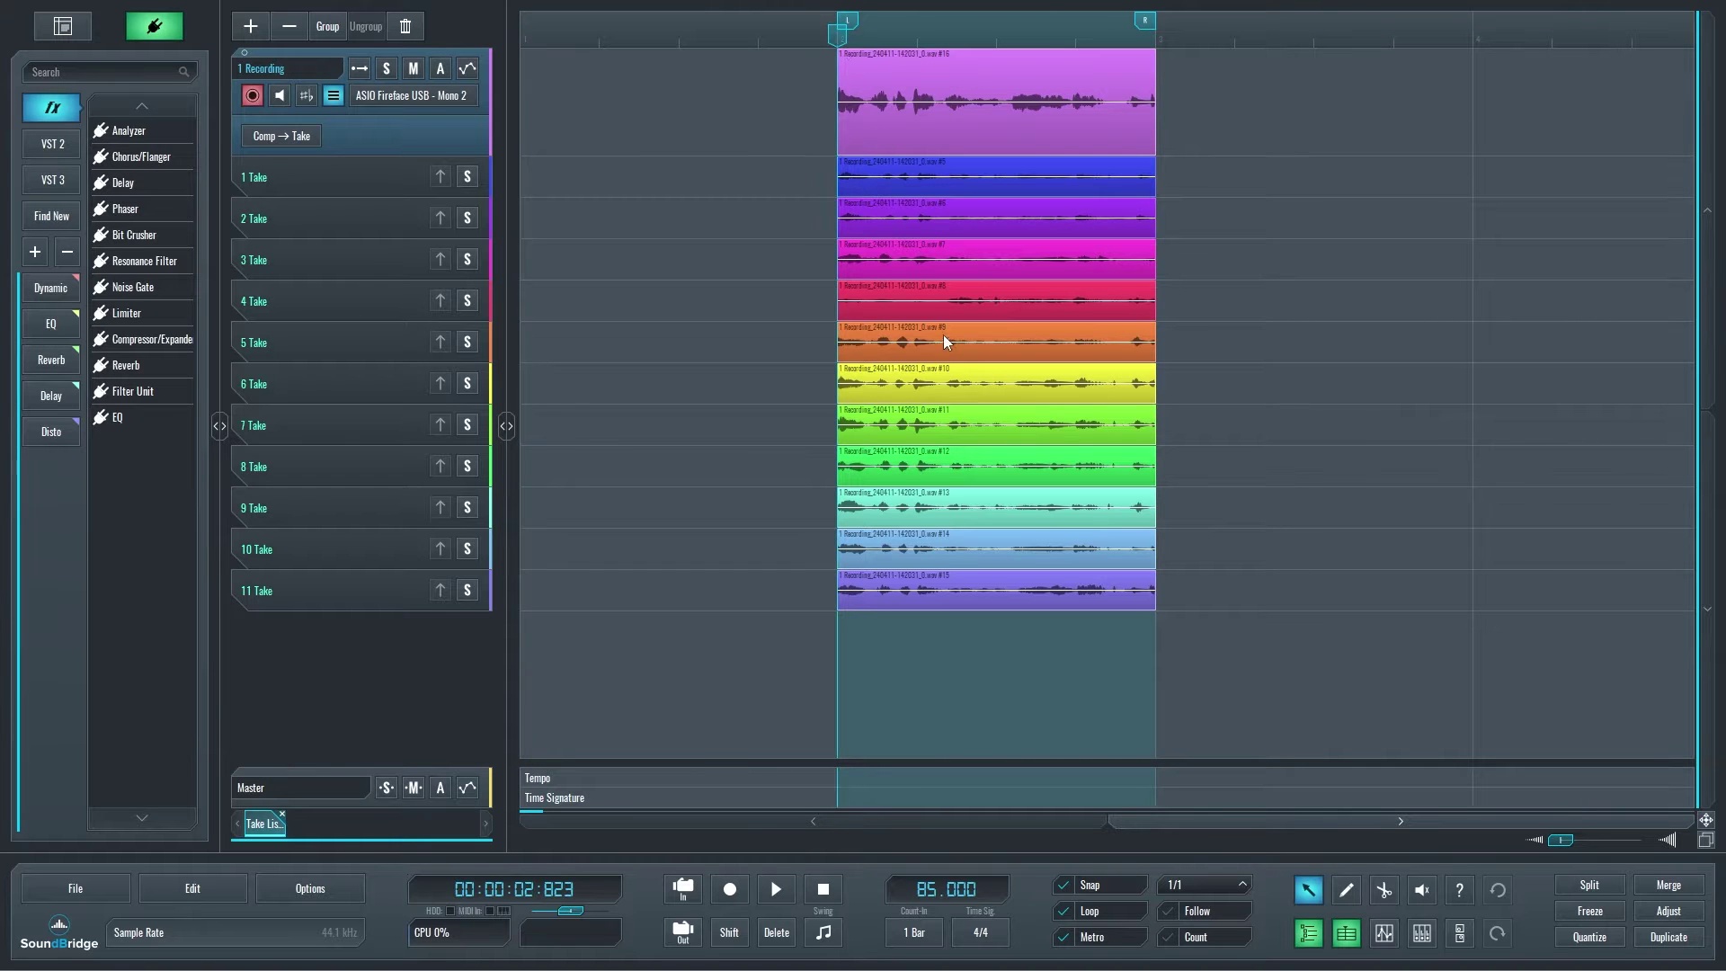
click(467, 342)
click(465, 425)
Move the clip on the 1 Recording track's main comp lane into a new take lane
click(900, 135)
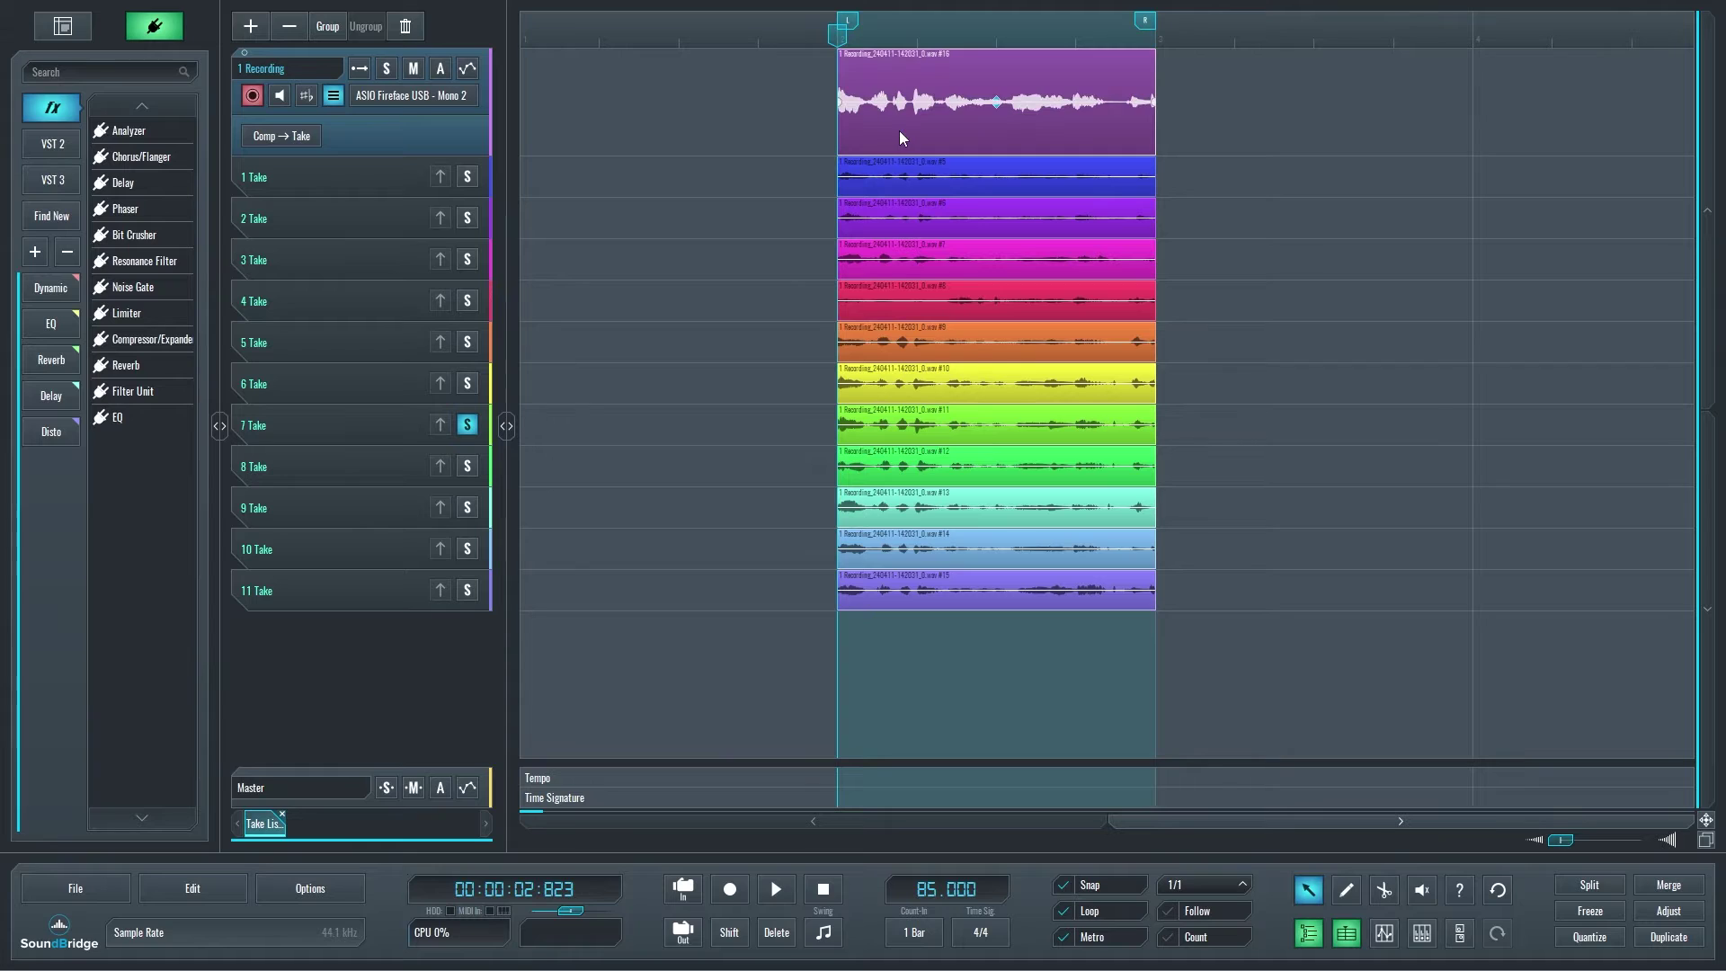
click(309, 140)
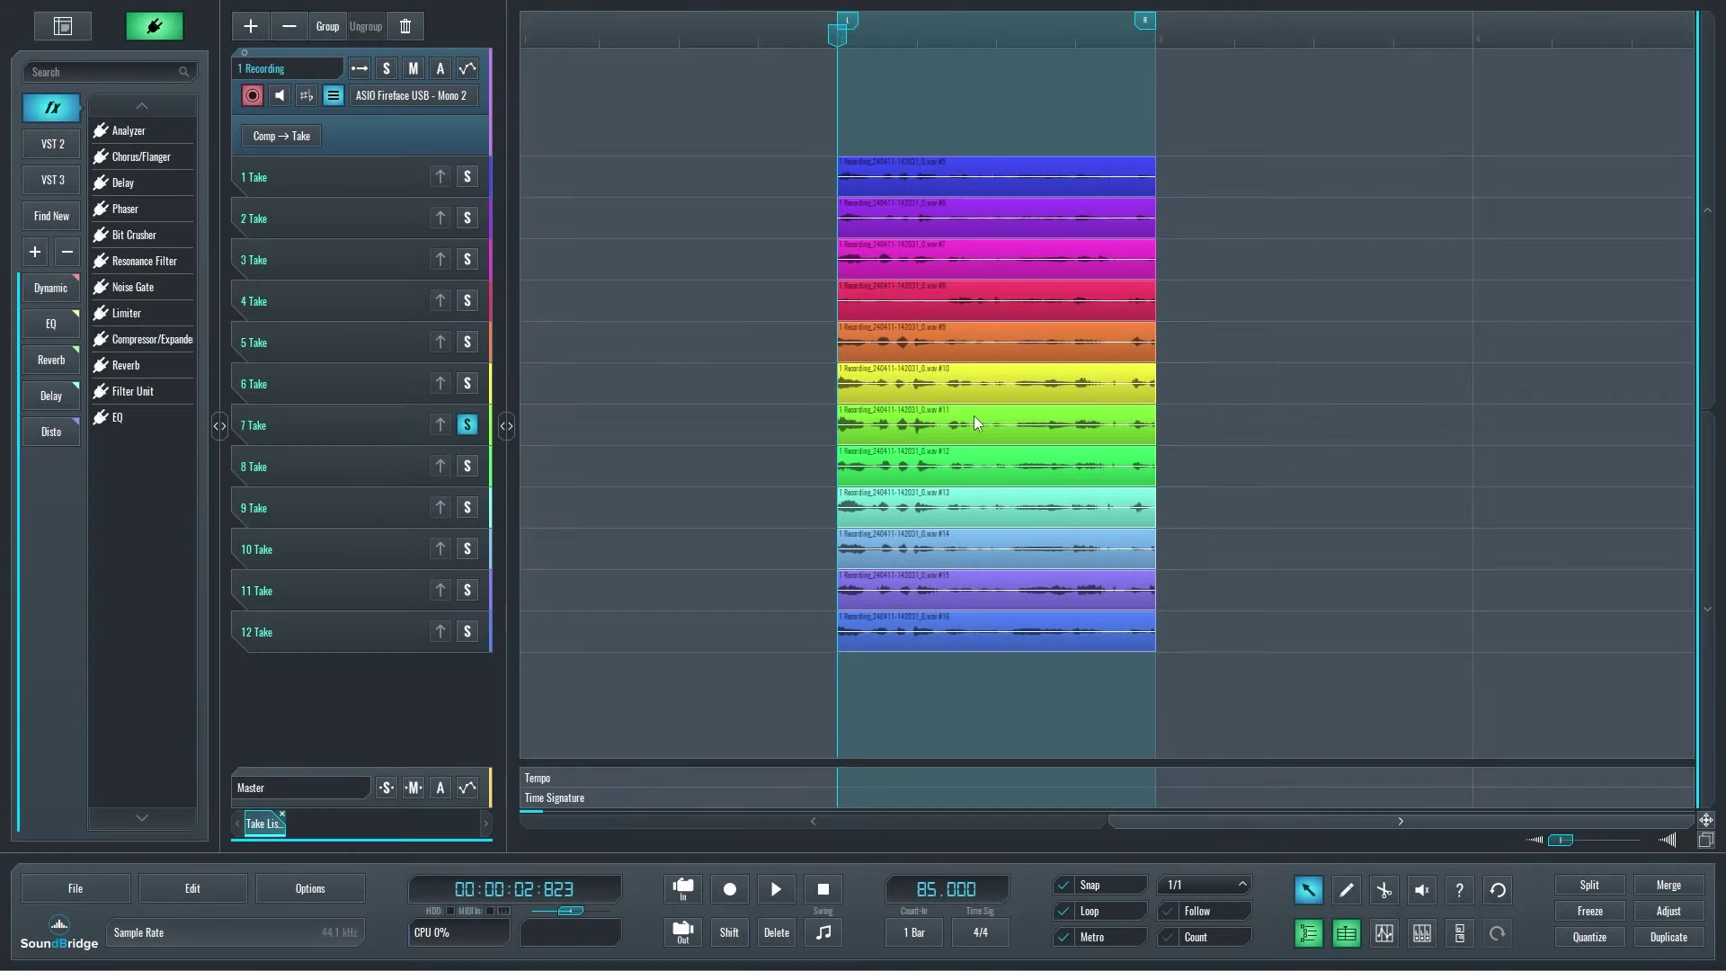
Send the take 7 clip up to the main comp lane and turn off solo on take 7
click(973, 415)
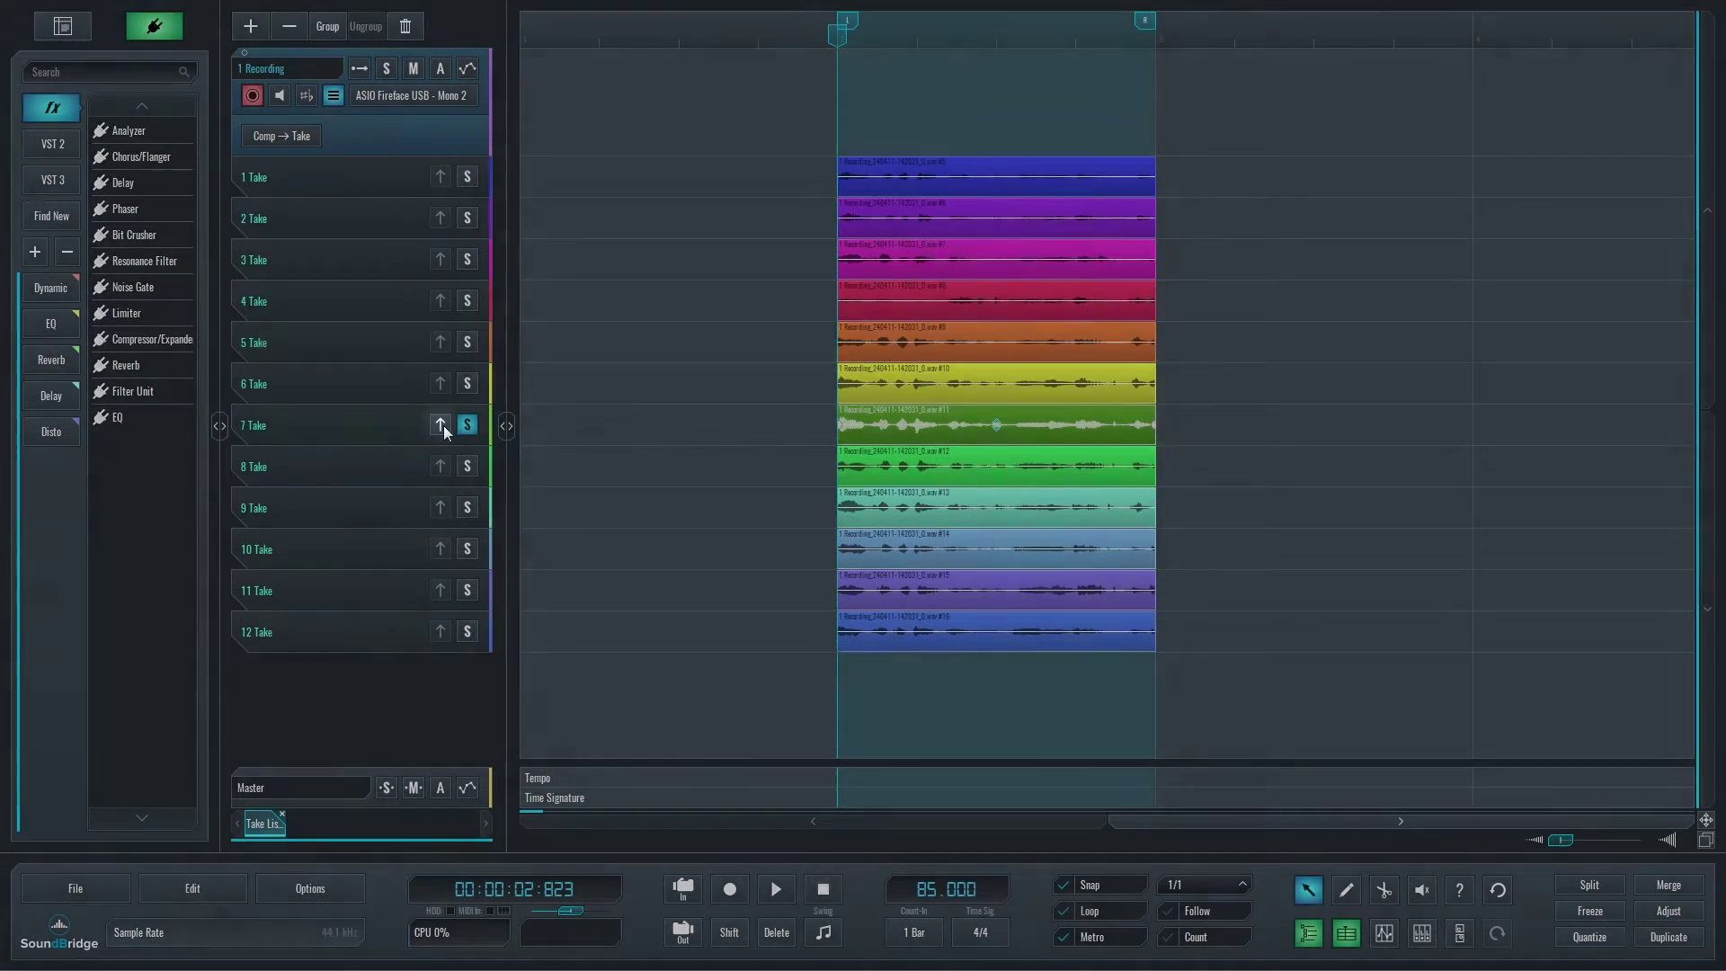
click(441, 425)
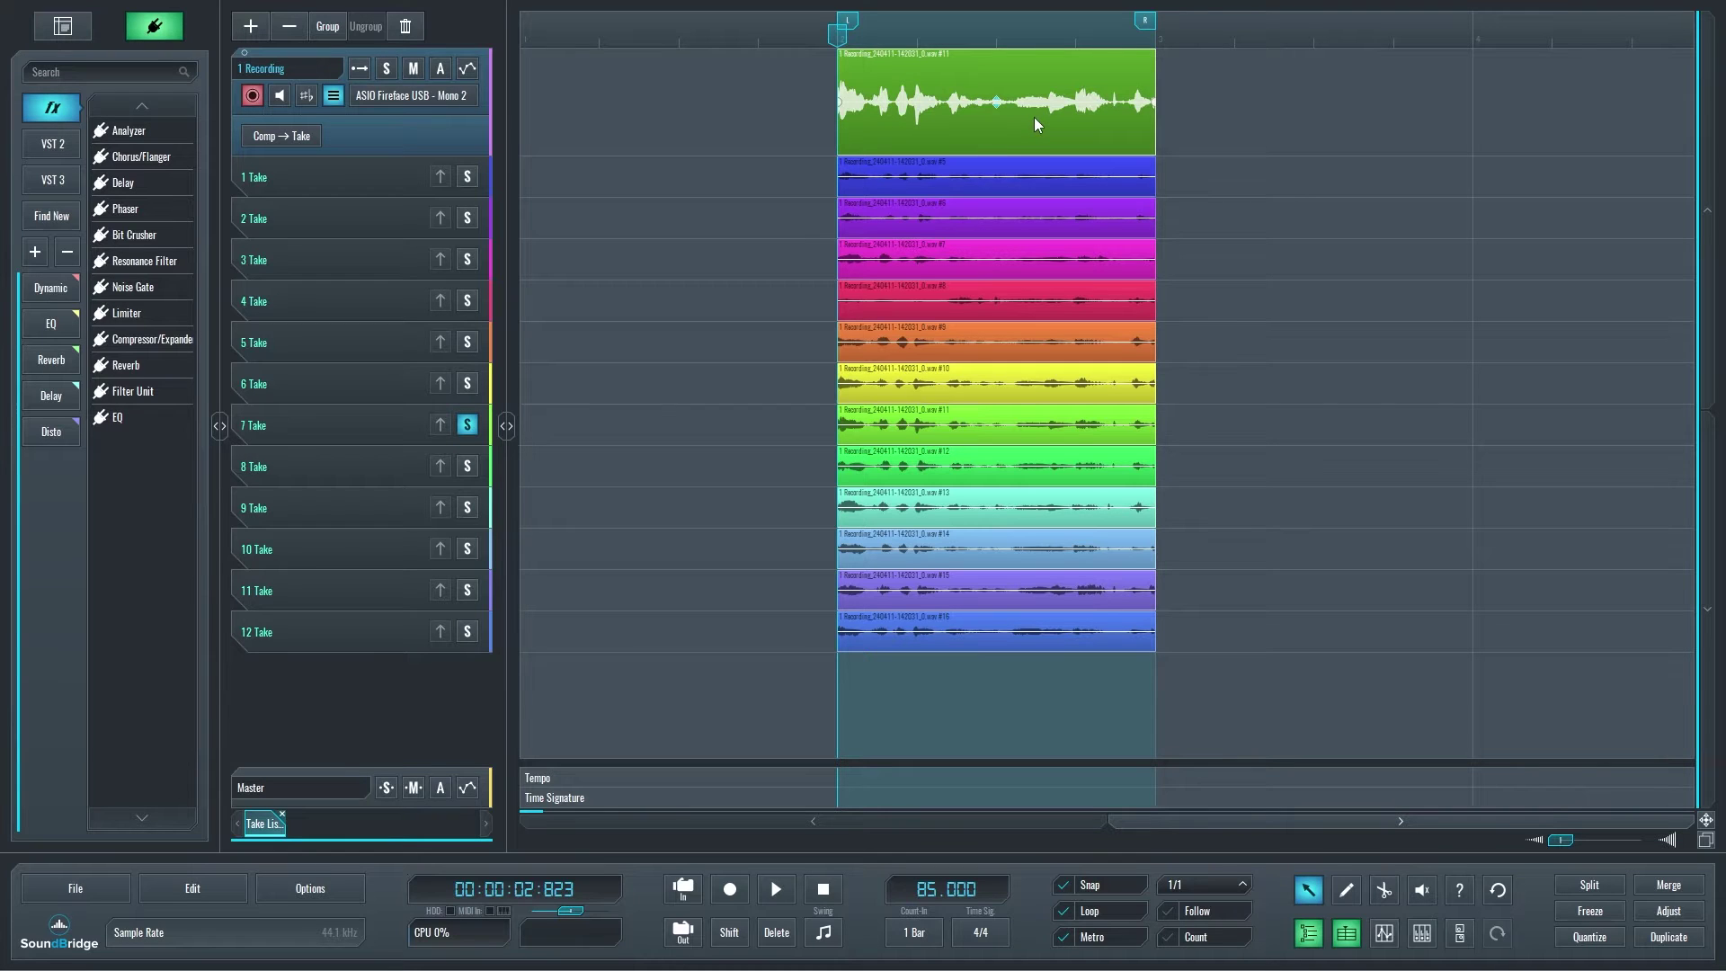
click(474, 424)
Set the snap grid to 1/8 and split the take 5 clip with the Cut tool at its midpoint and three-quarter point
click(1384, 890)
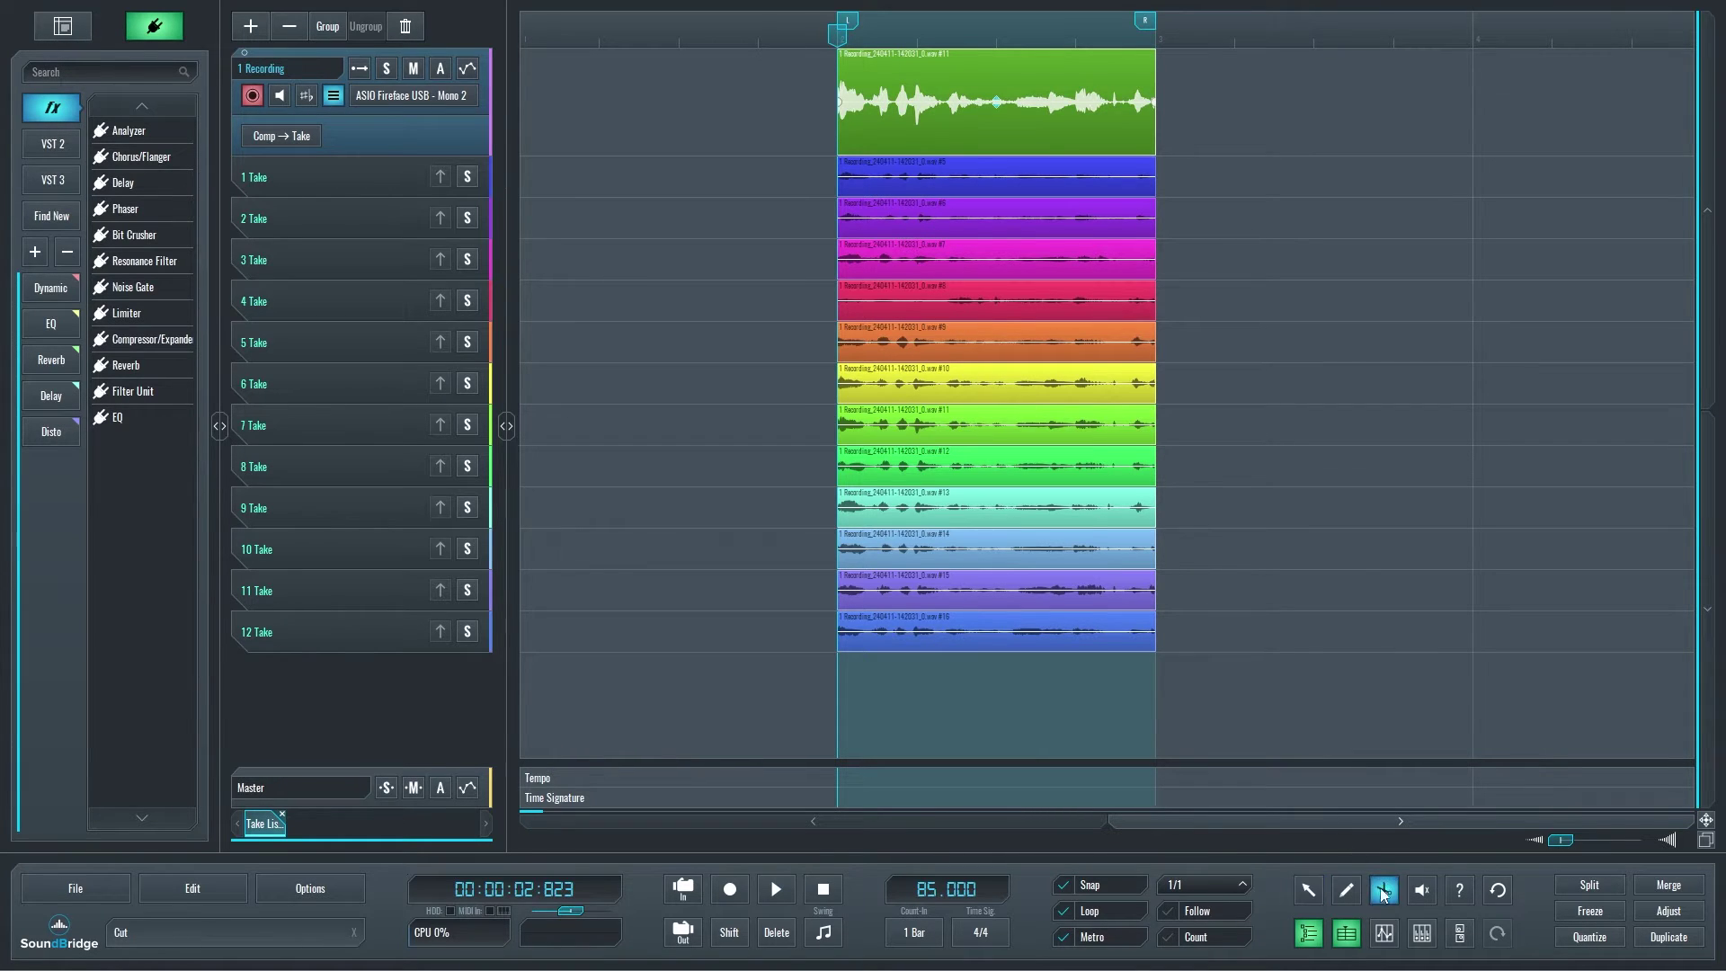
click(1182, 885)
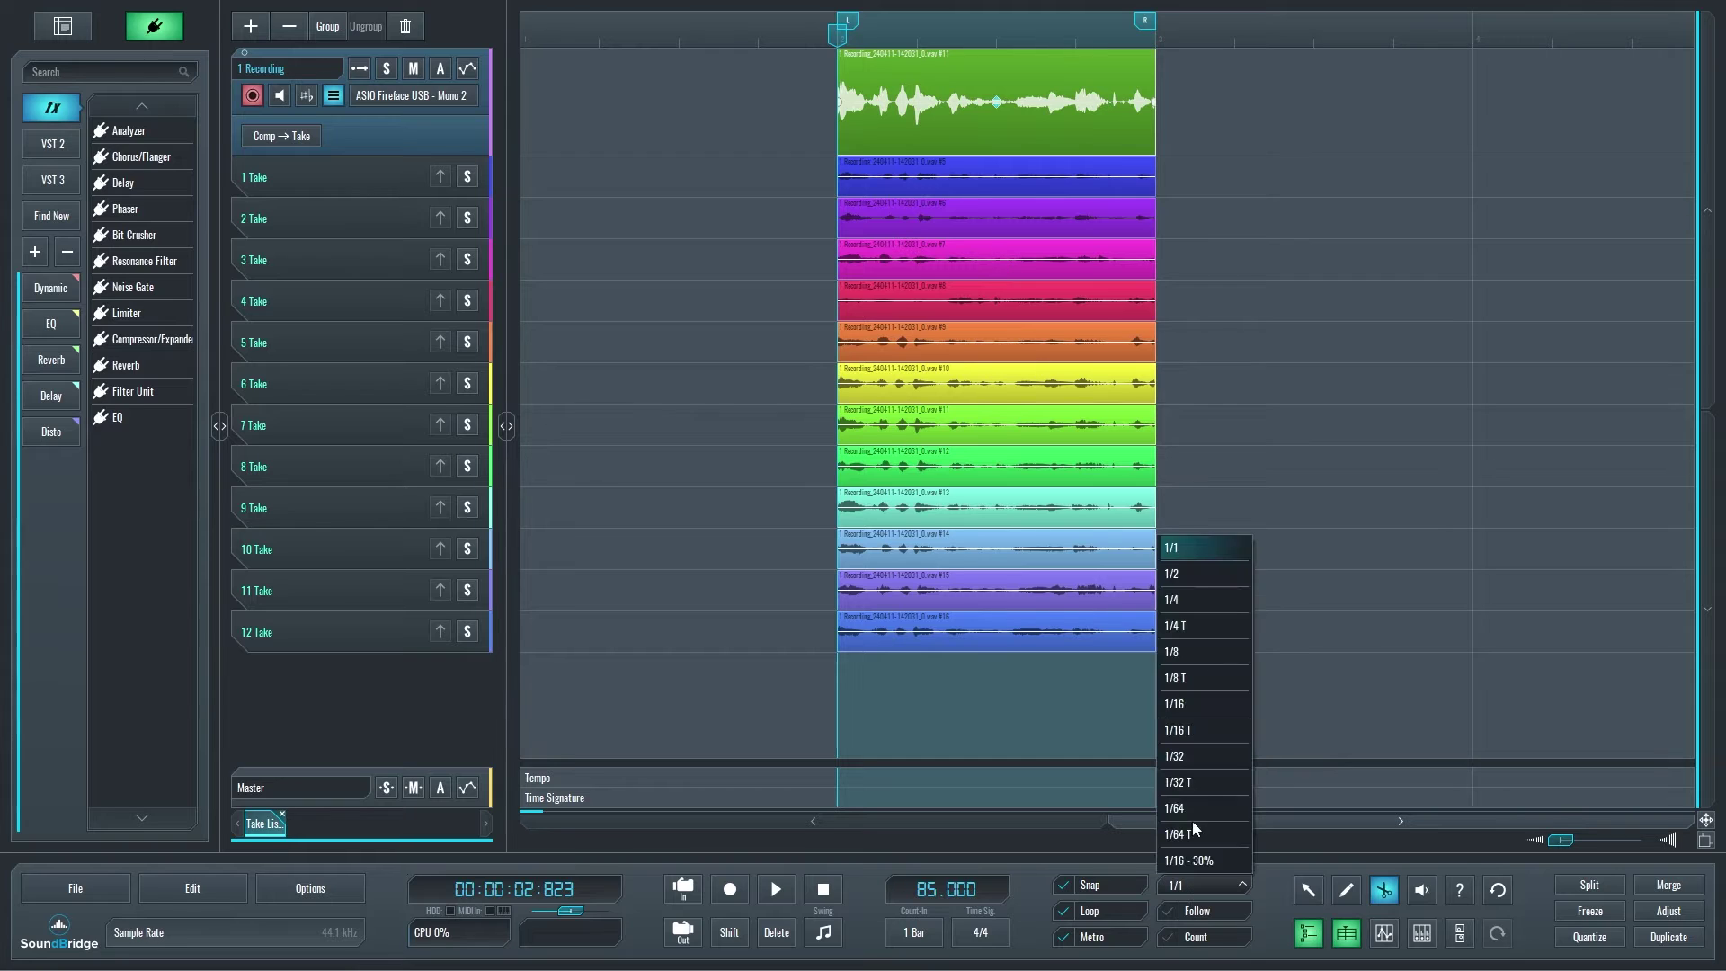
click(1195, 654)
click(1083, 342)
click(1025, 342)
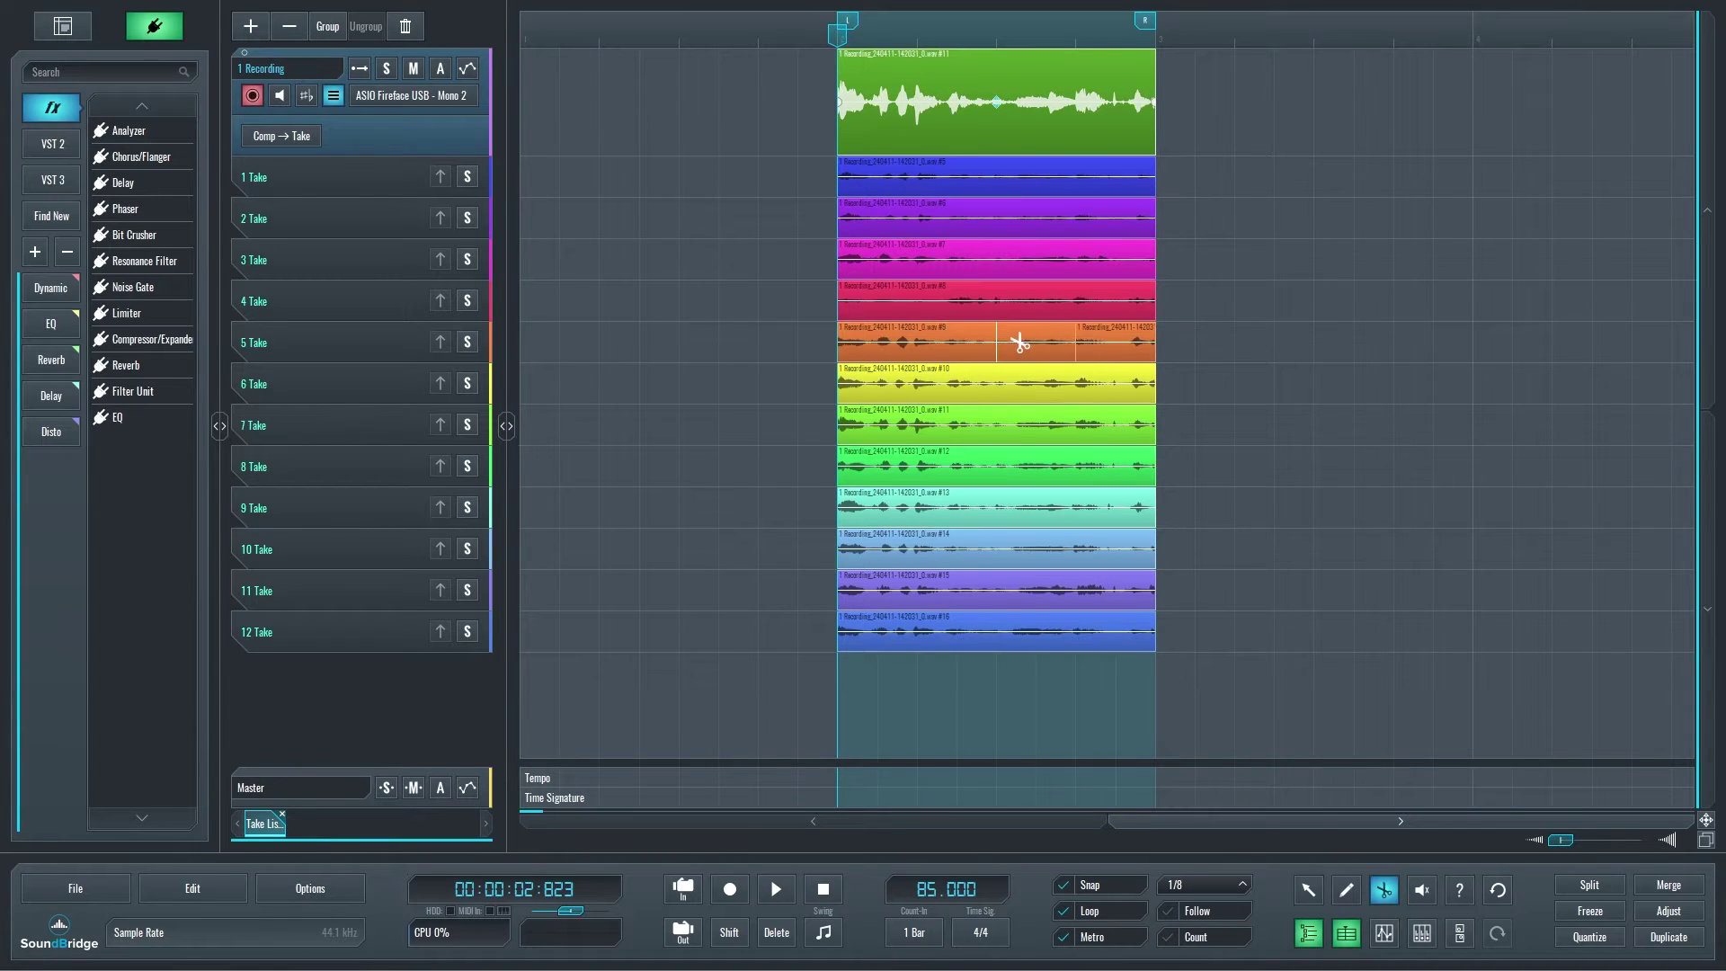
Split take 6 at its midpoint and three-quarter point, and takes 9 and 3 at their quarter point and midpoint
click(1008, 385)
click(1084, 391)
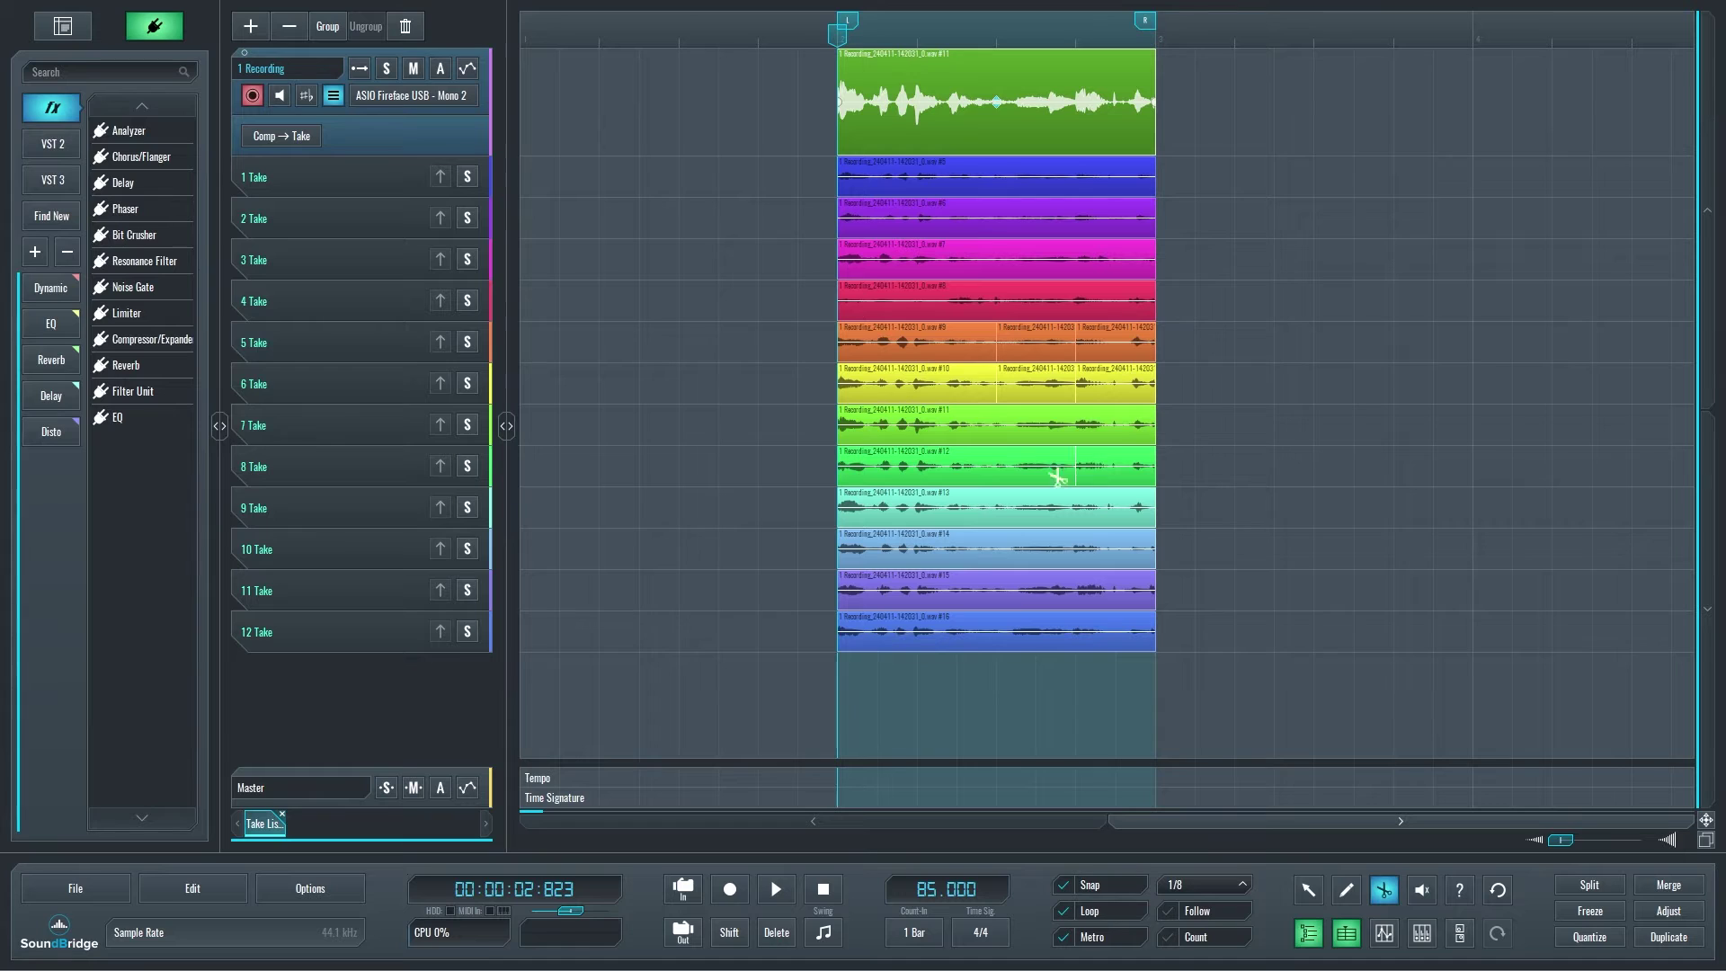
click(989, 511)
click(931, 511)
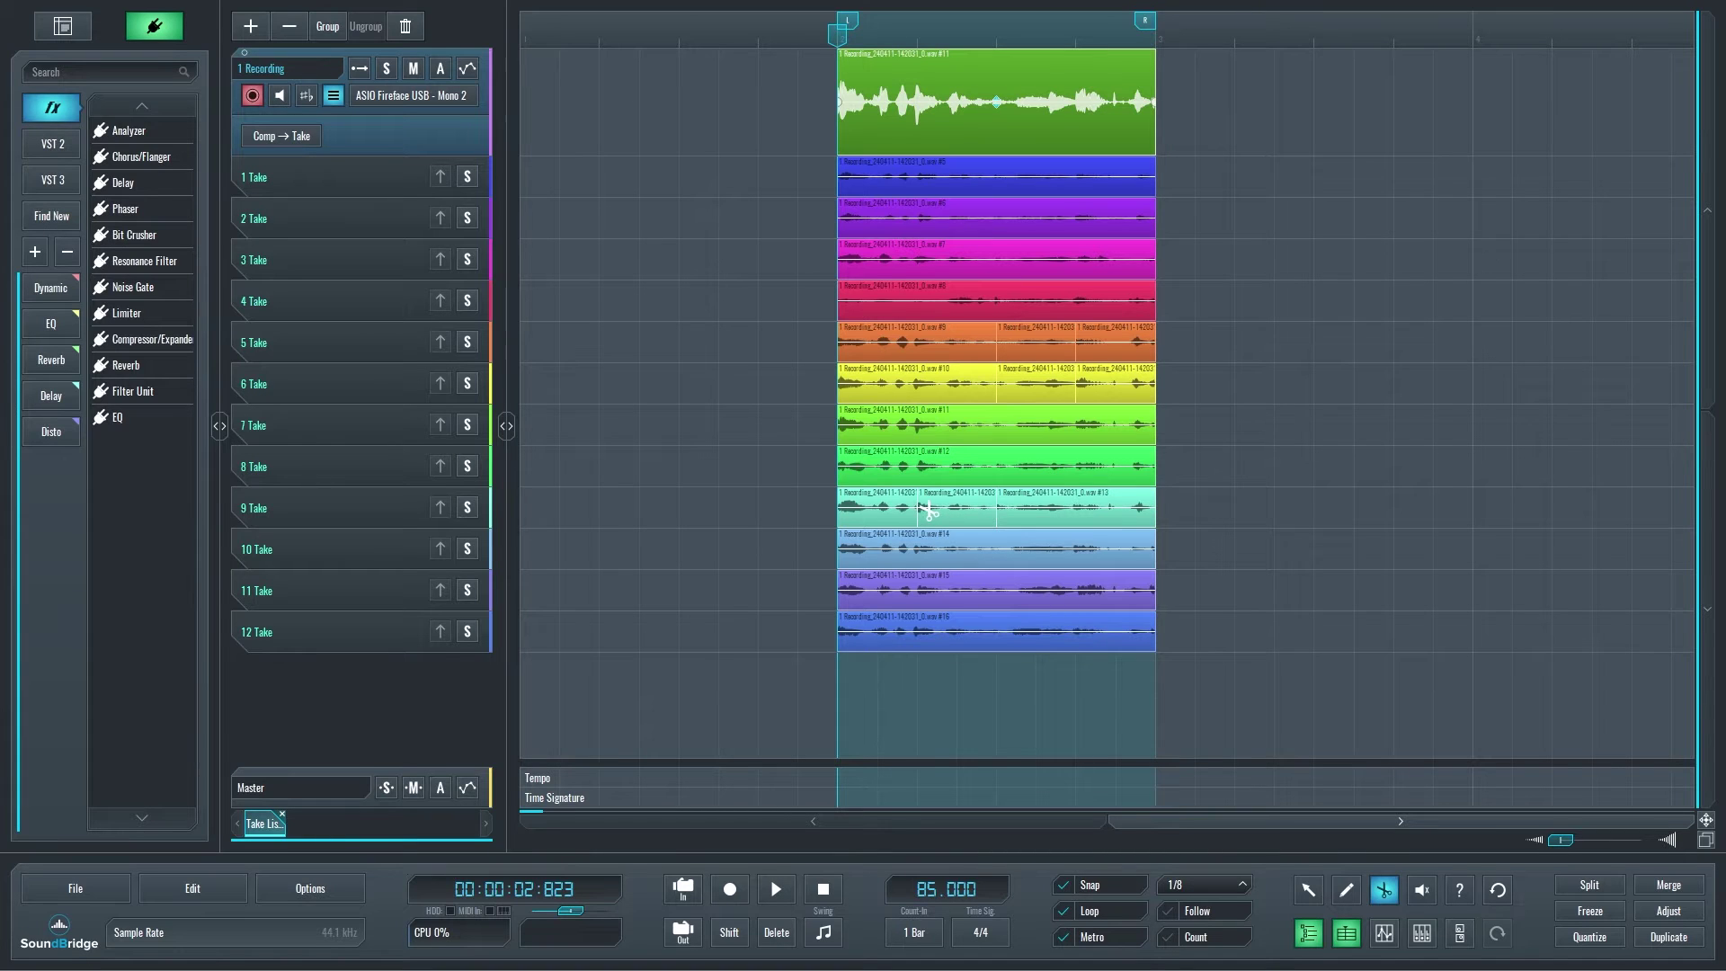
click(920, 256)
click(994, 258)
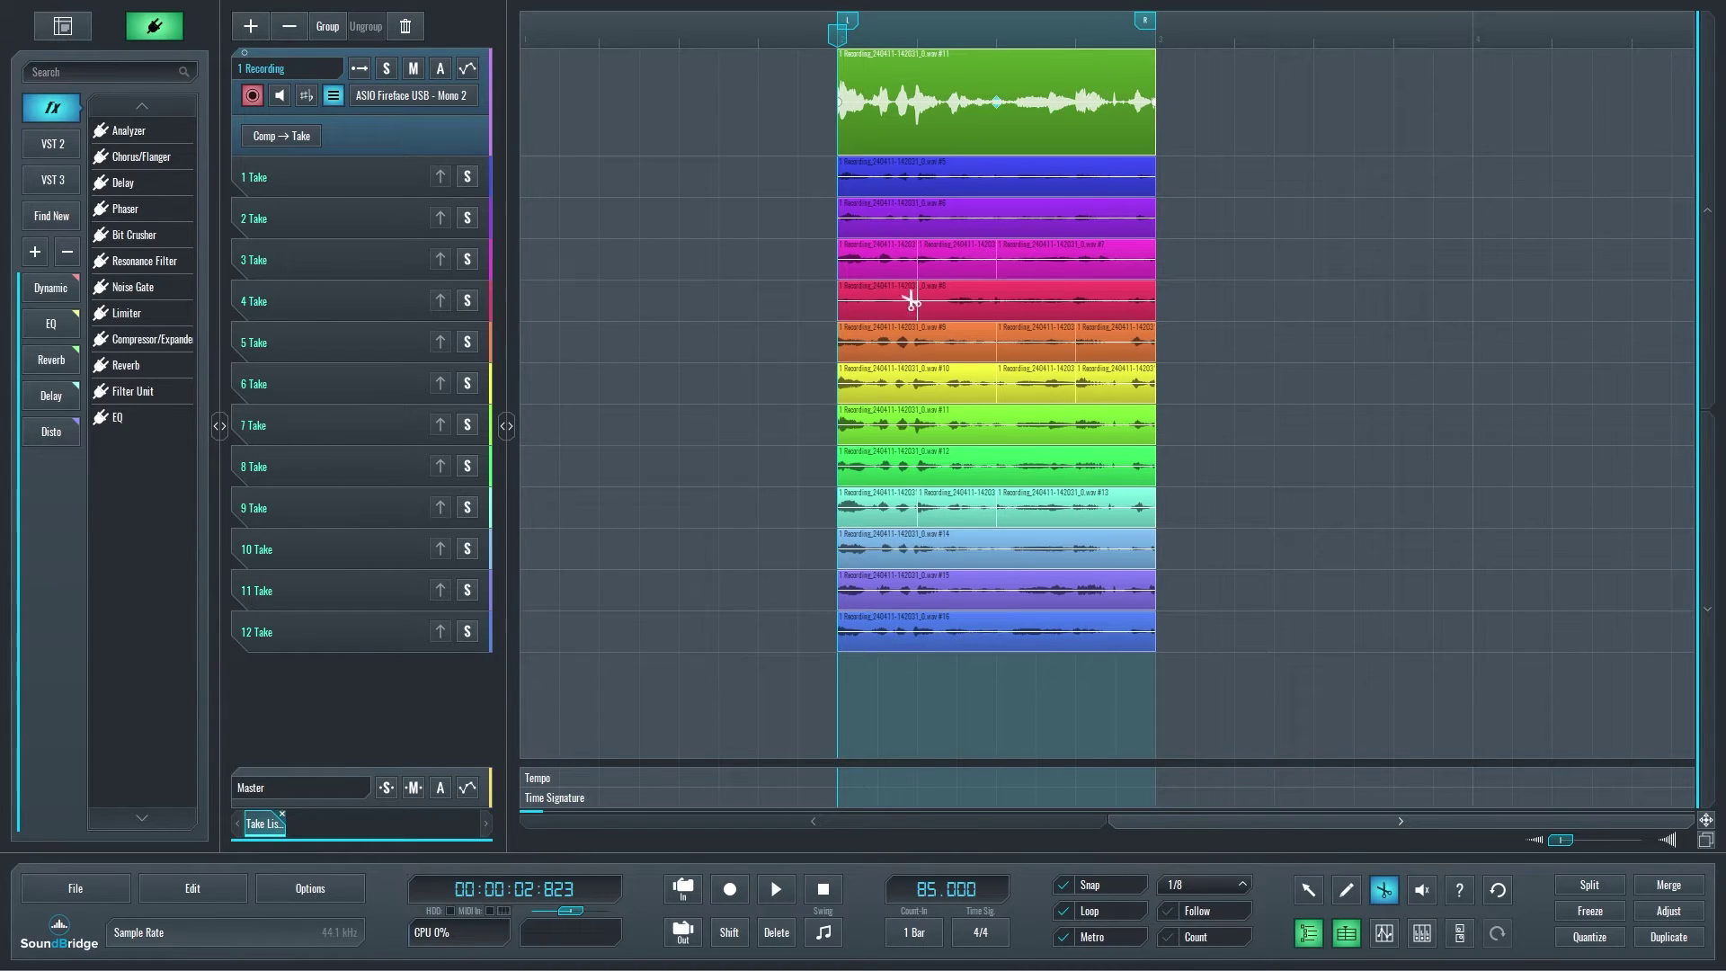
Try to move the third-quarter segment of take 6 into the main comp lane with the Arrow tool, and undo it
click(1308, 890)
click(1049, 394)
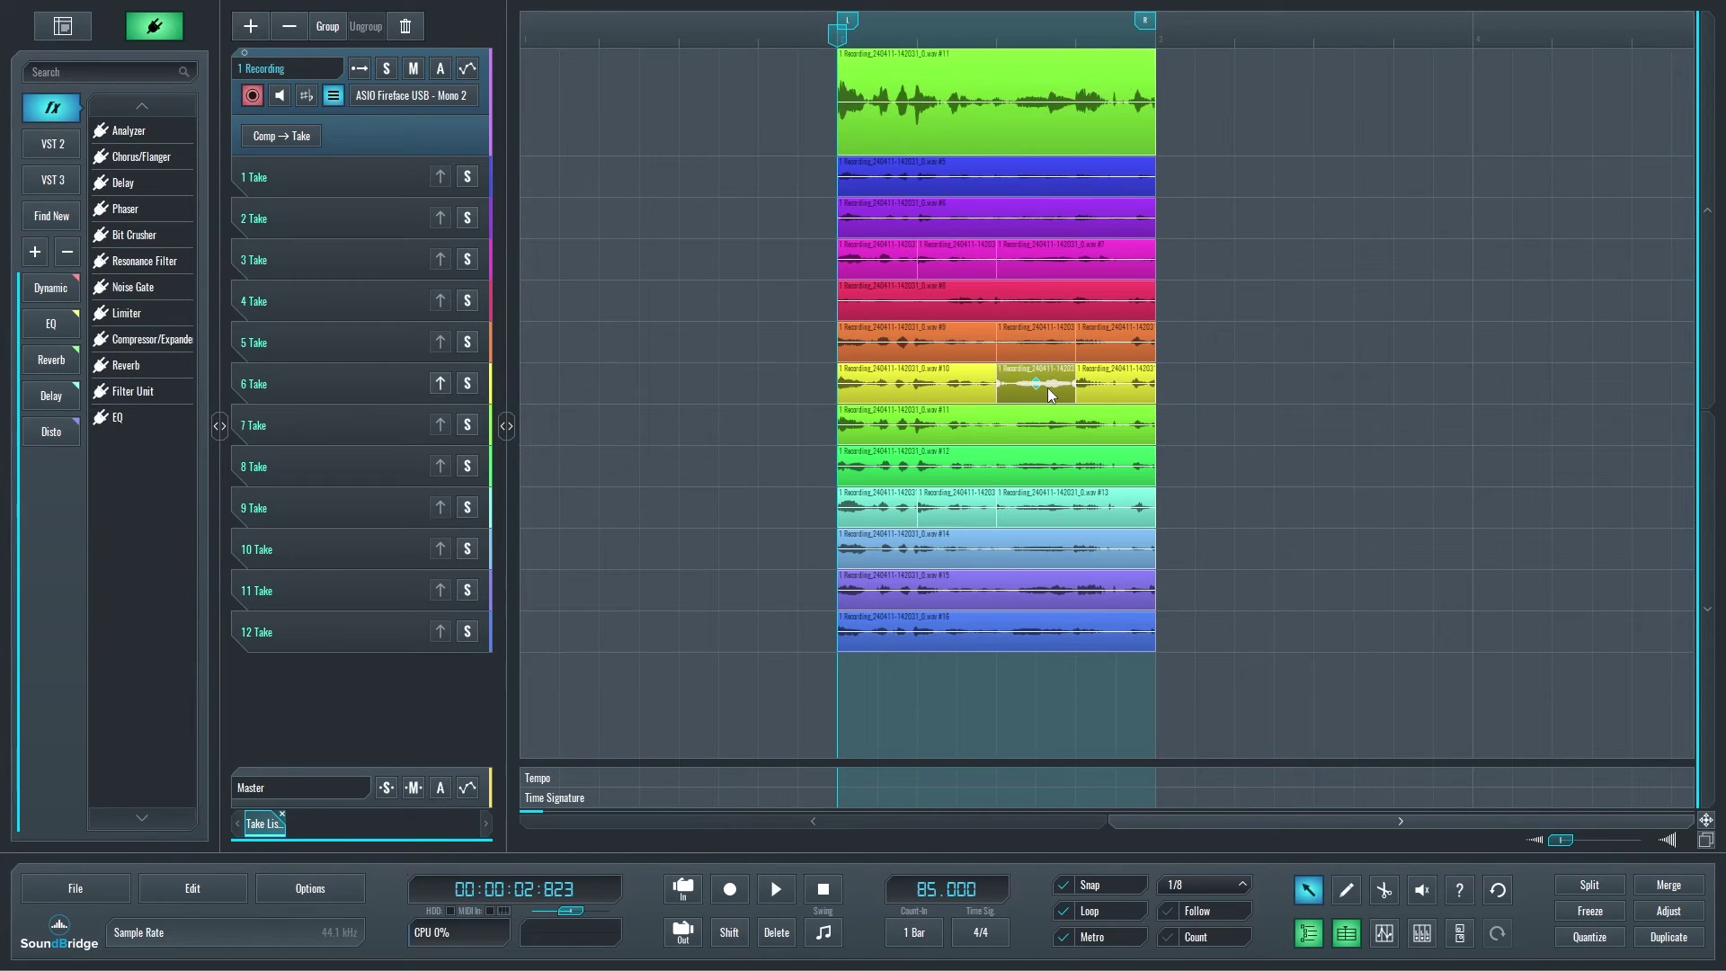
drag(1044, 390, 1054, 115)
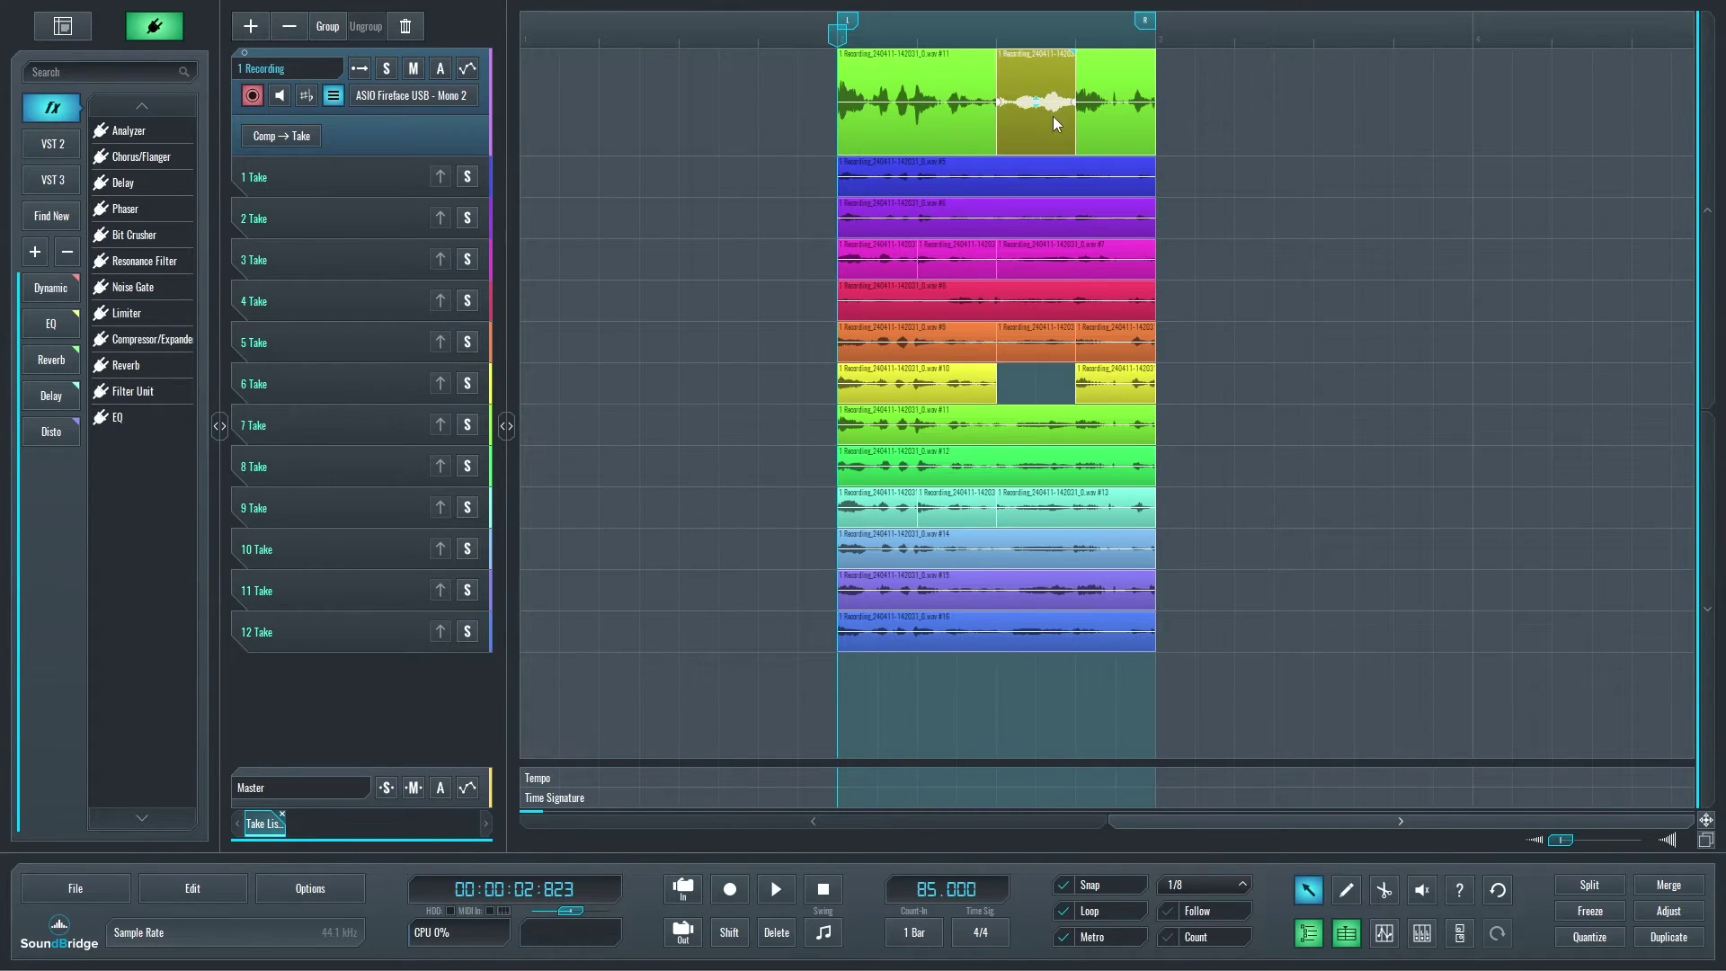
key(ctrl+z)
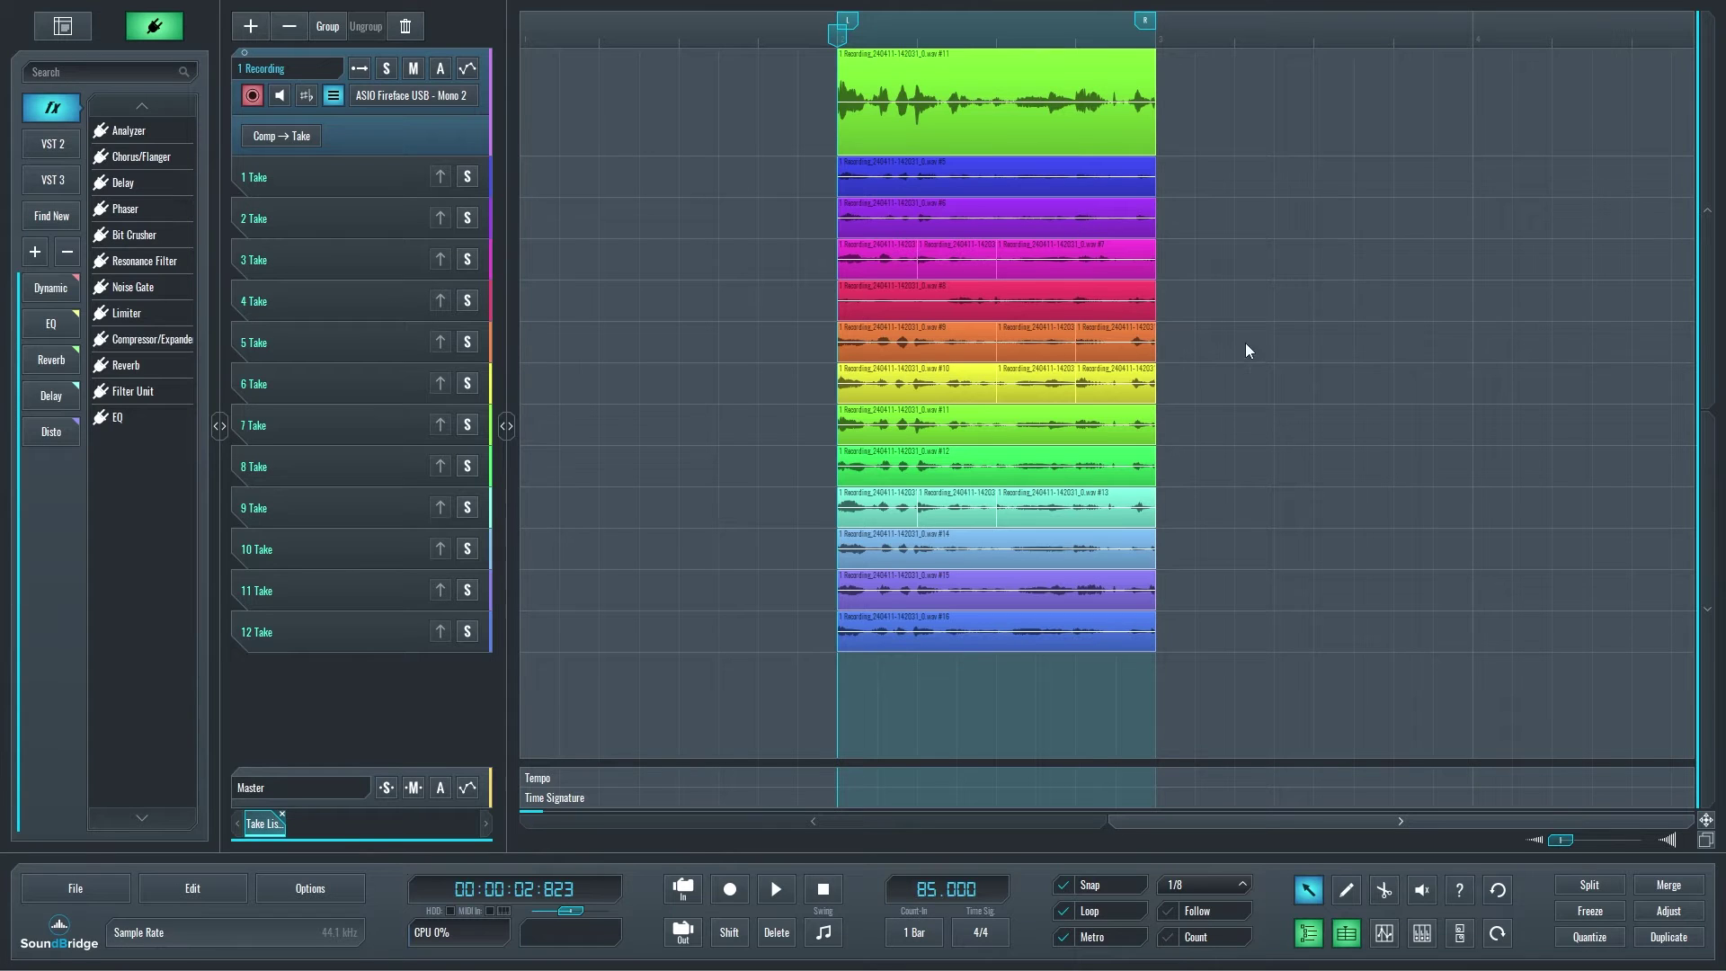
Send the third-quarter segment of take 5, the second-quarter segment of take 9 and the first segment of take 3 up to the comp lane
click(1047, 350)
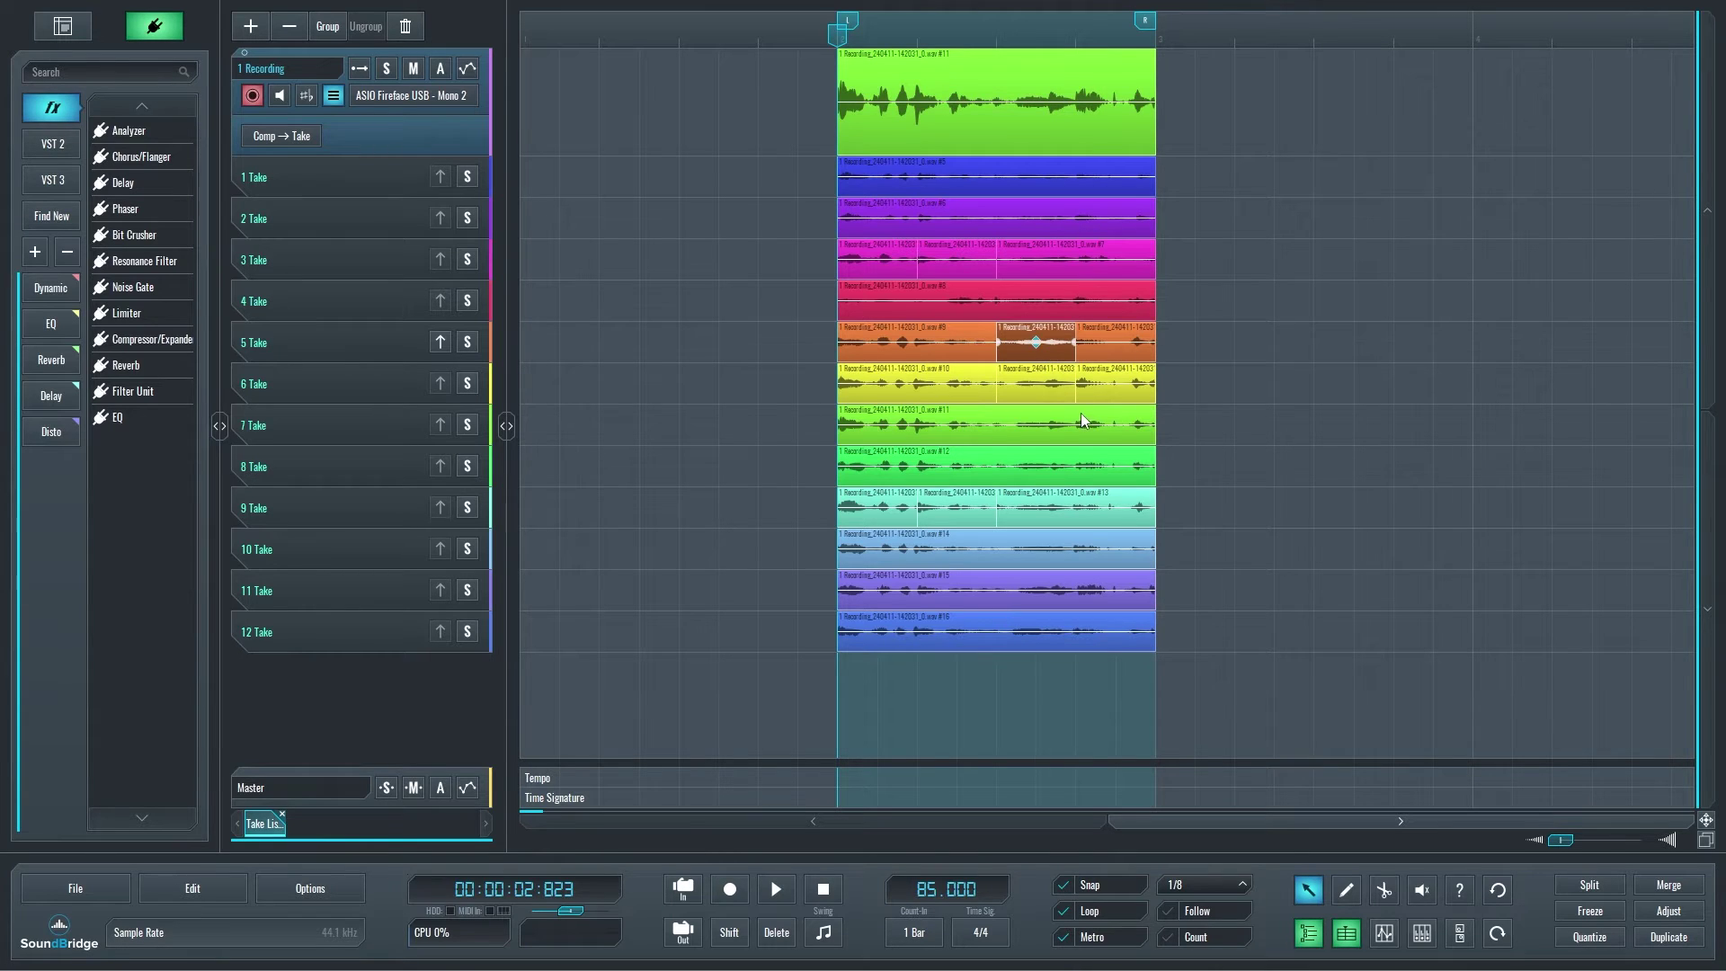
click(440, 342)
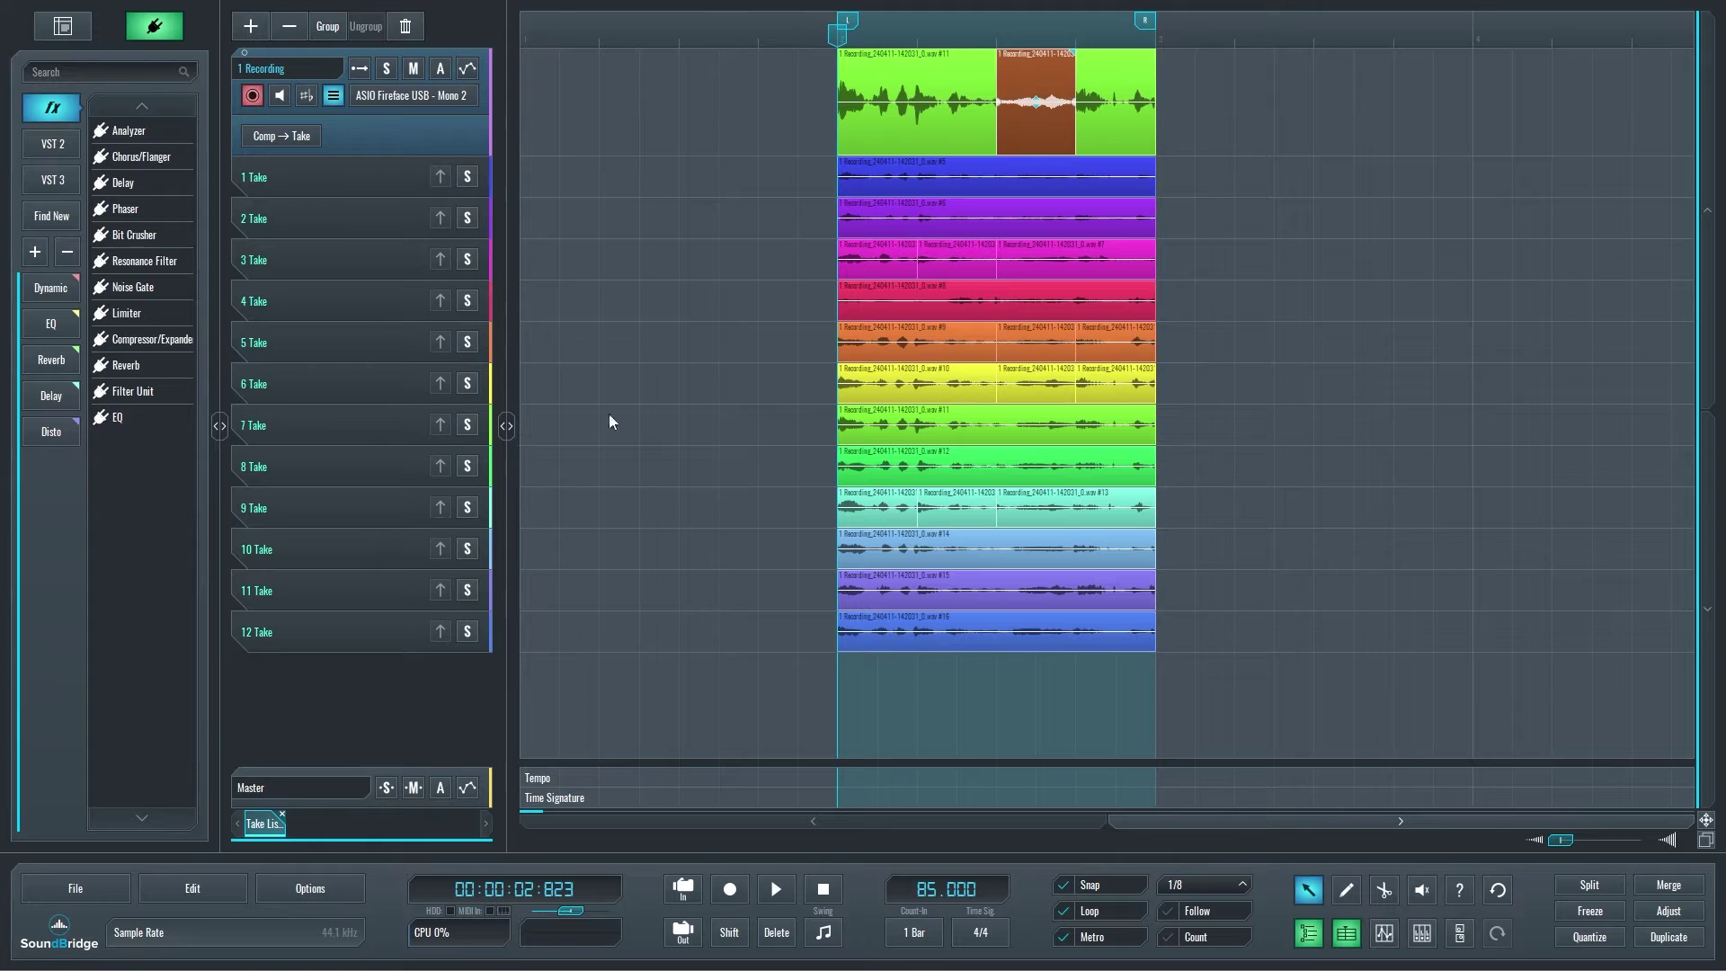
click(918, 518)
click(440, 507)
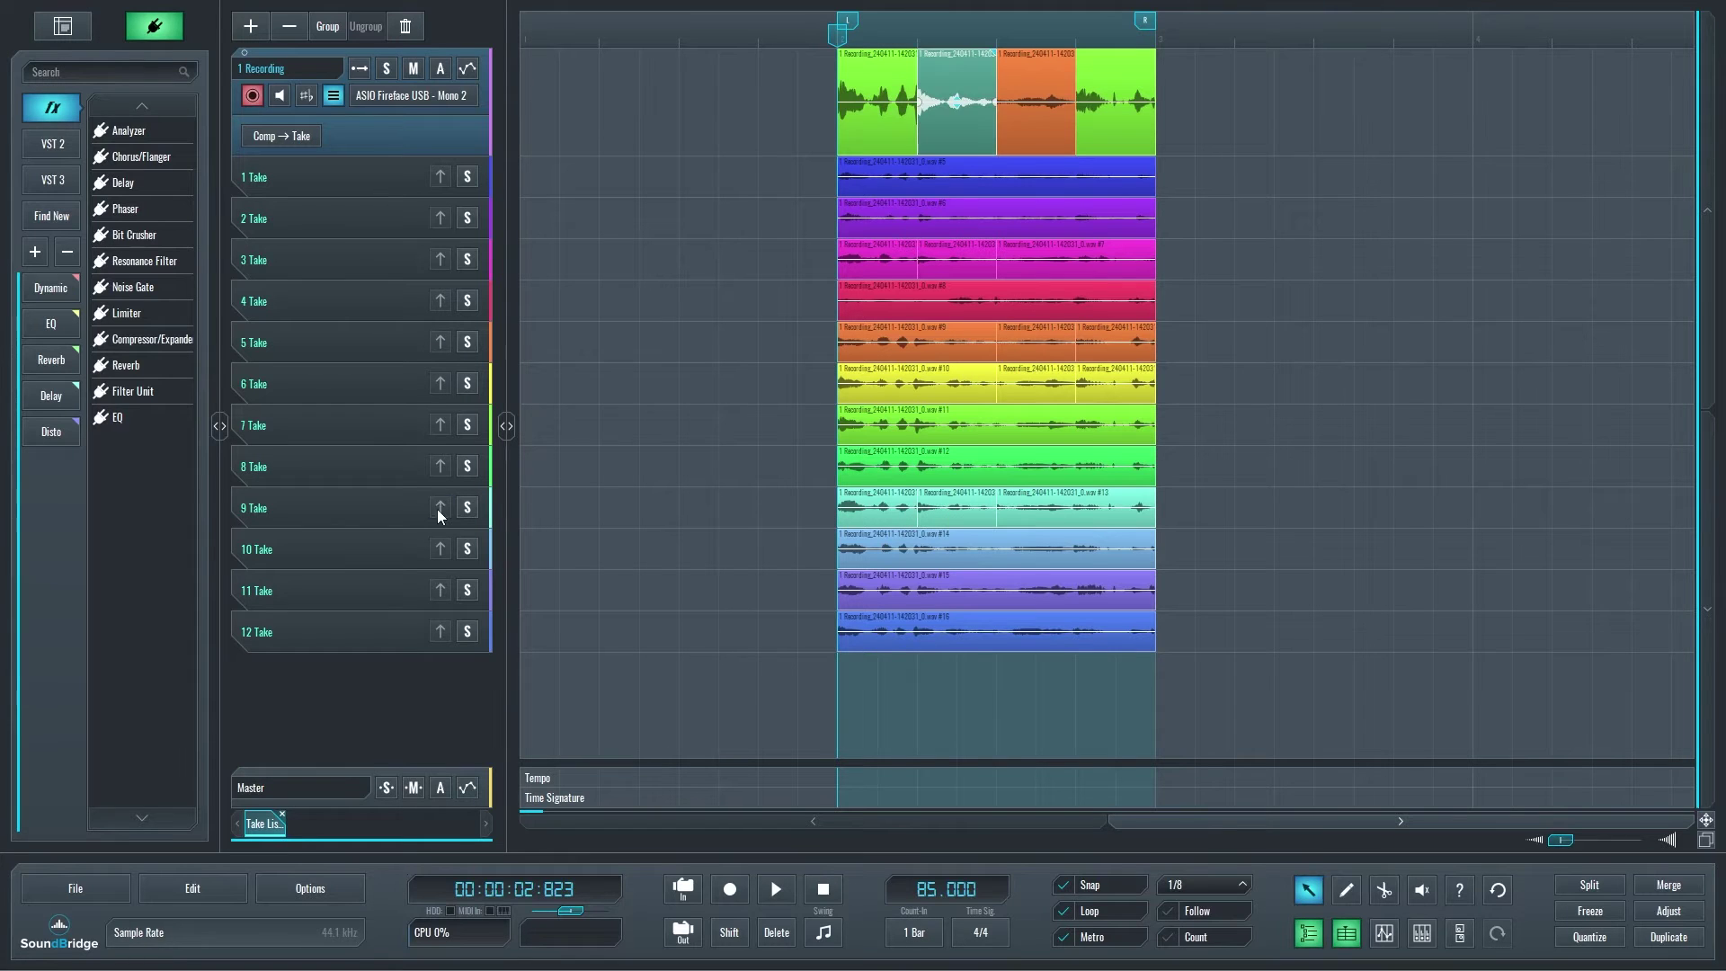
click(893, 269)
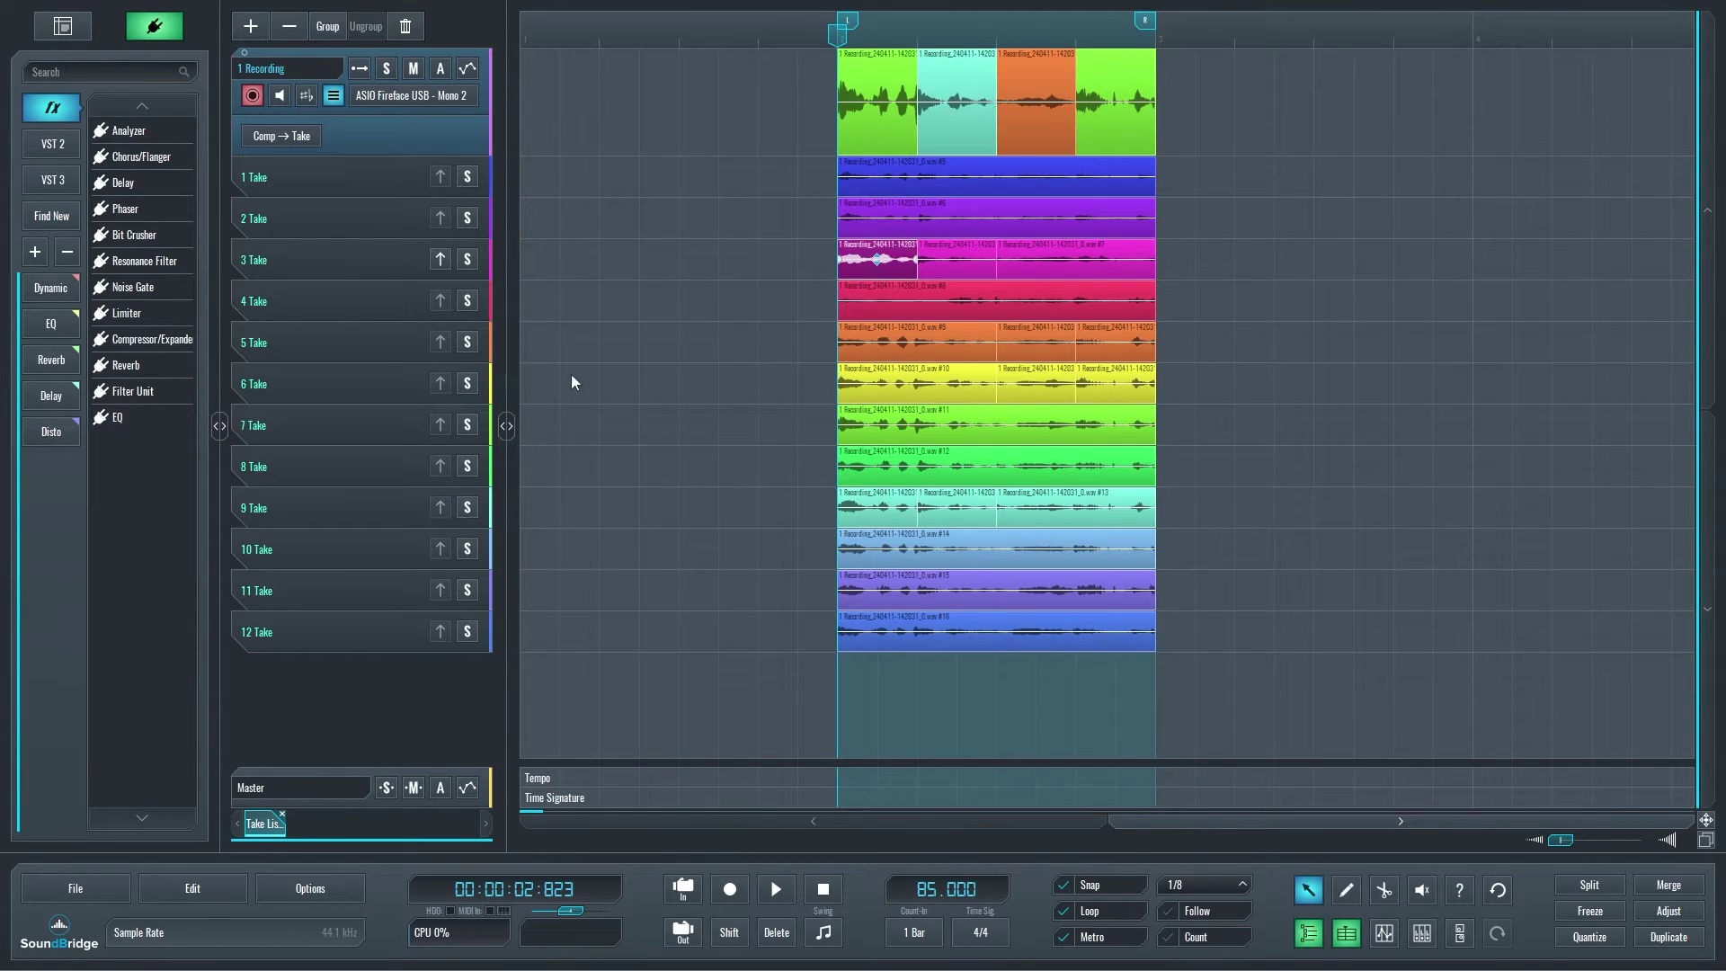
click(440, 259)
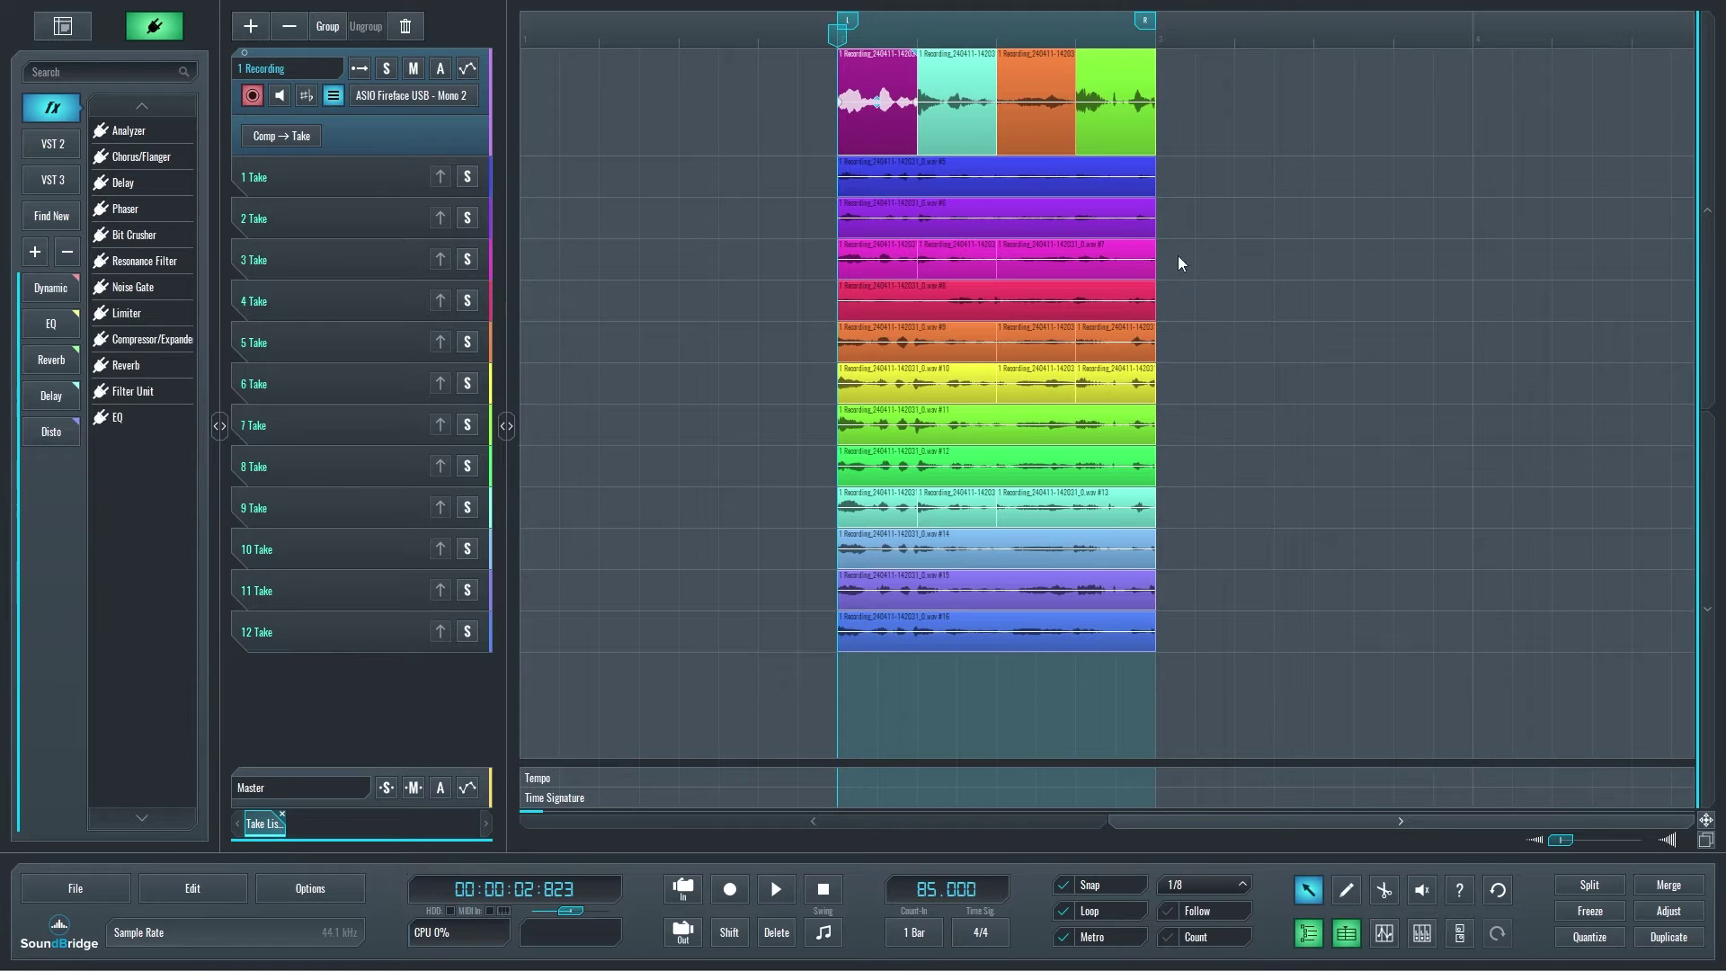
drag(1075, 50, 1008, 53)
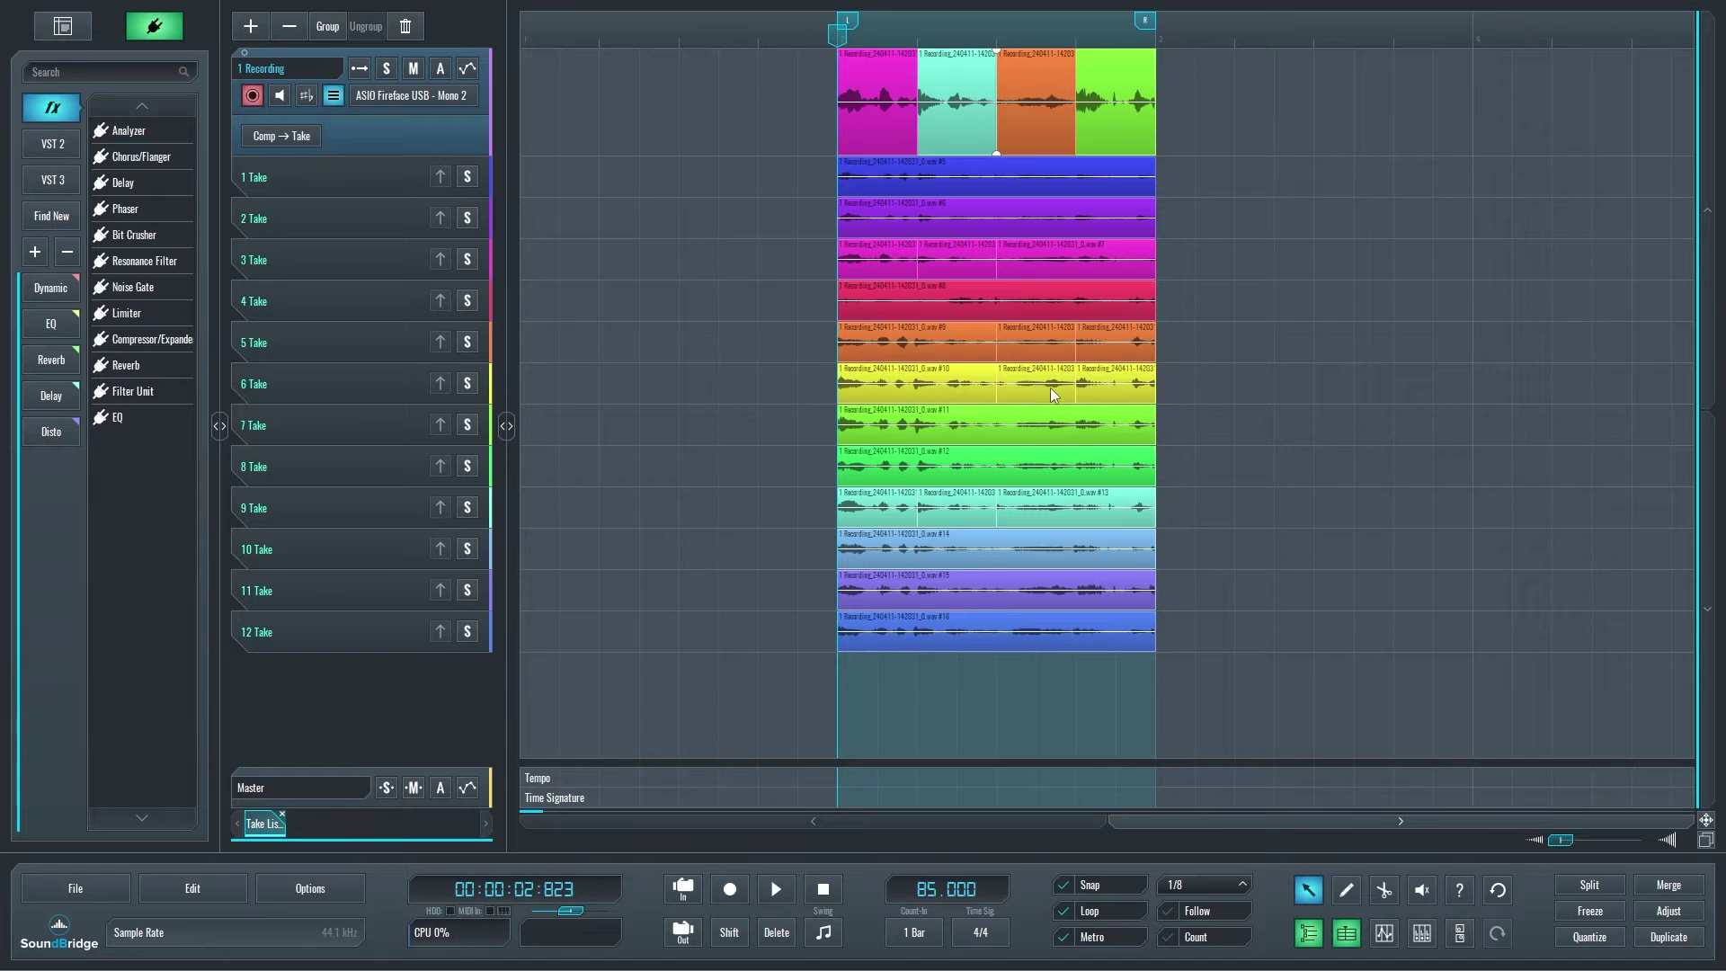
mouse_move(1050, 388)
mouse_down()
mouse_move(1223, 388)
mouse_move(1056, 385)
mouse_up()
mouse_move(1119, 389)
mouse_down()
mouse_move(1115, 216)
mouse_move(1385, 297)
mouse_move(1009, 386)
mouse_move(1320, 289)
mouse_move(1372, 299)
mouse_move(1361, 437)
mouse_move(1364, 84)
mouse_move(1368, 582)
mouse_move(1345, 204)
mouse_move(1352, 389)
mouse_move(1135, 387)
mouse_up()
Move the assembled comp into a new take lane and hide the take lanes of the 1 Recording track
click(307, 139)
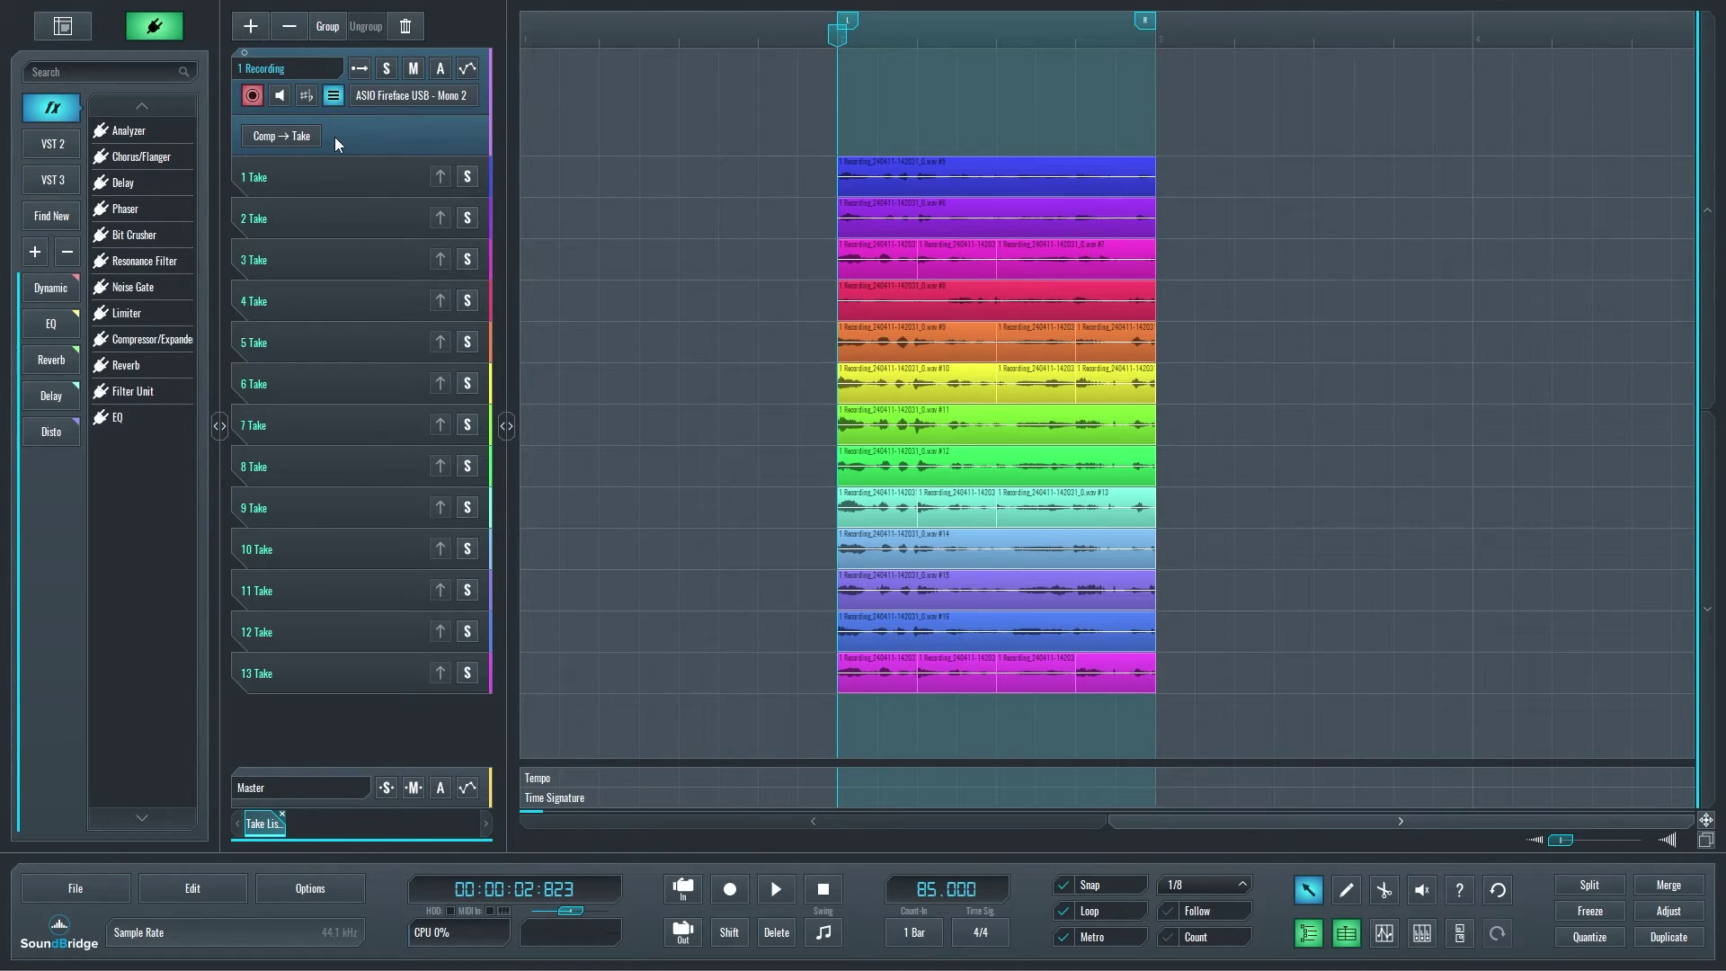
click(335, 95)
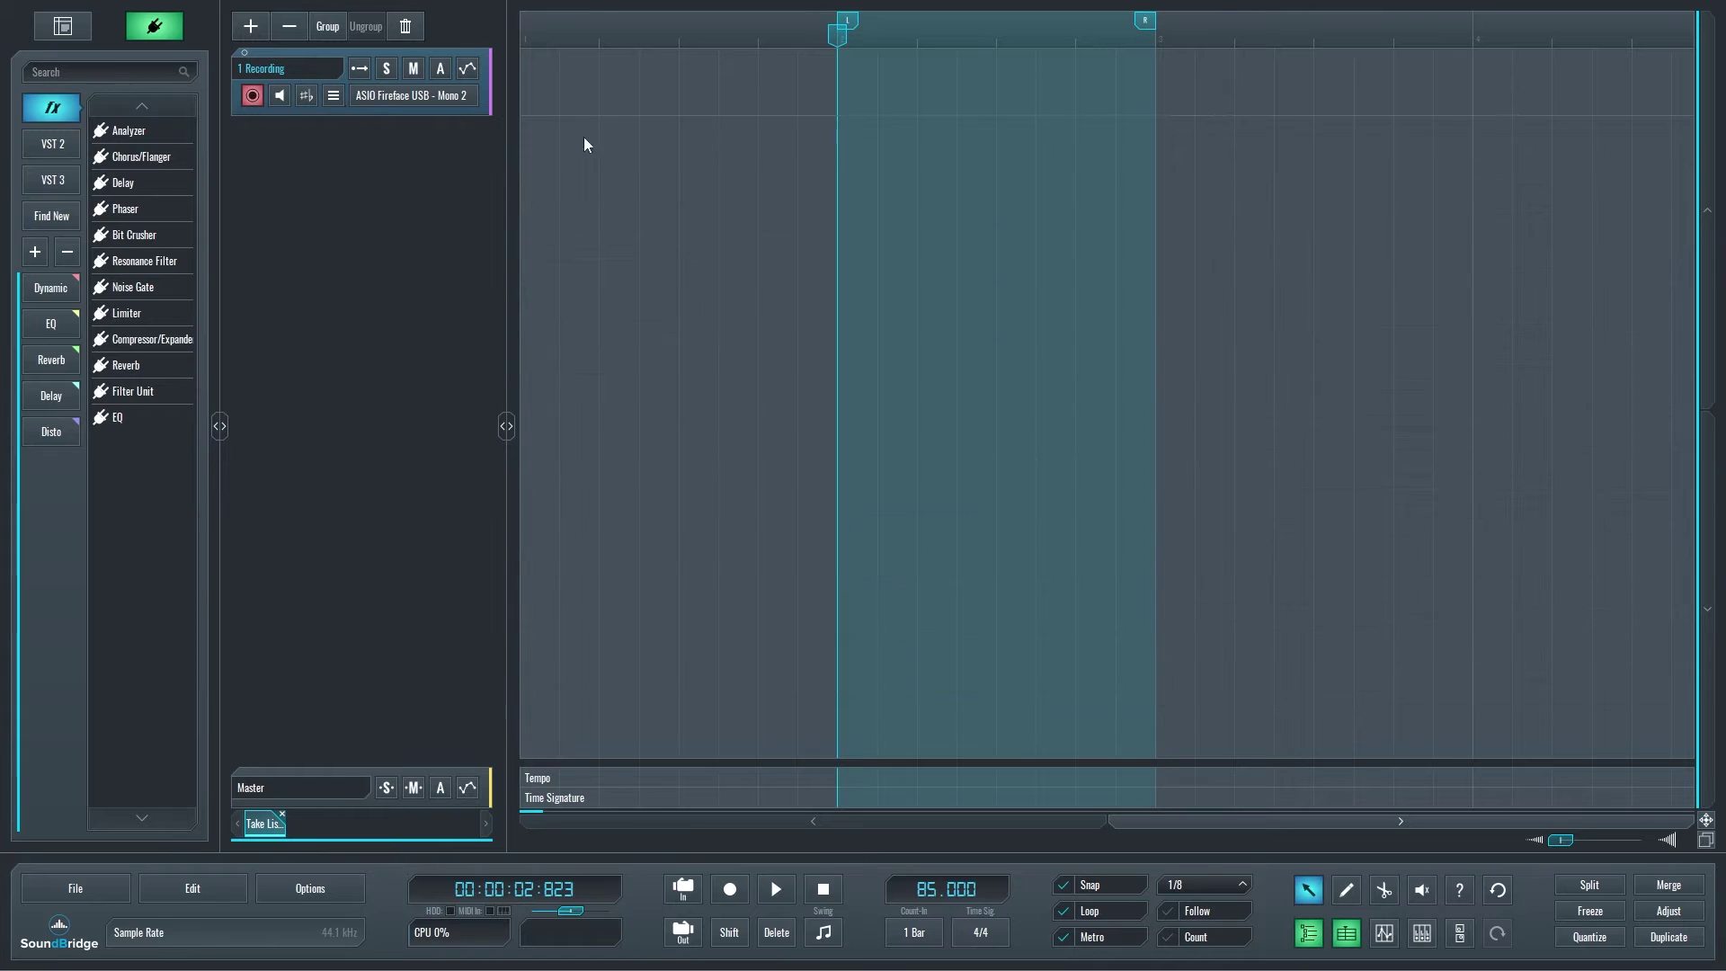
Move the loop region to the start of the fourth bar and shorten it to half a bar
scroll(1070, 144, down, 2)
drag(812, 31, 1171, 30)
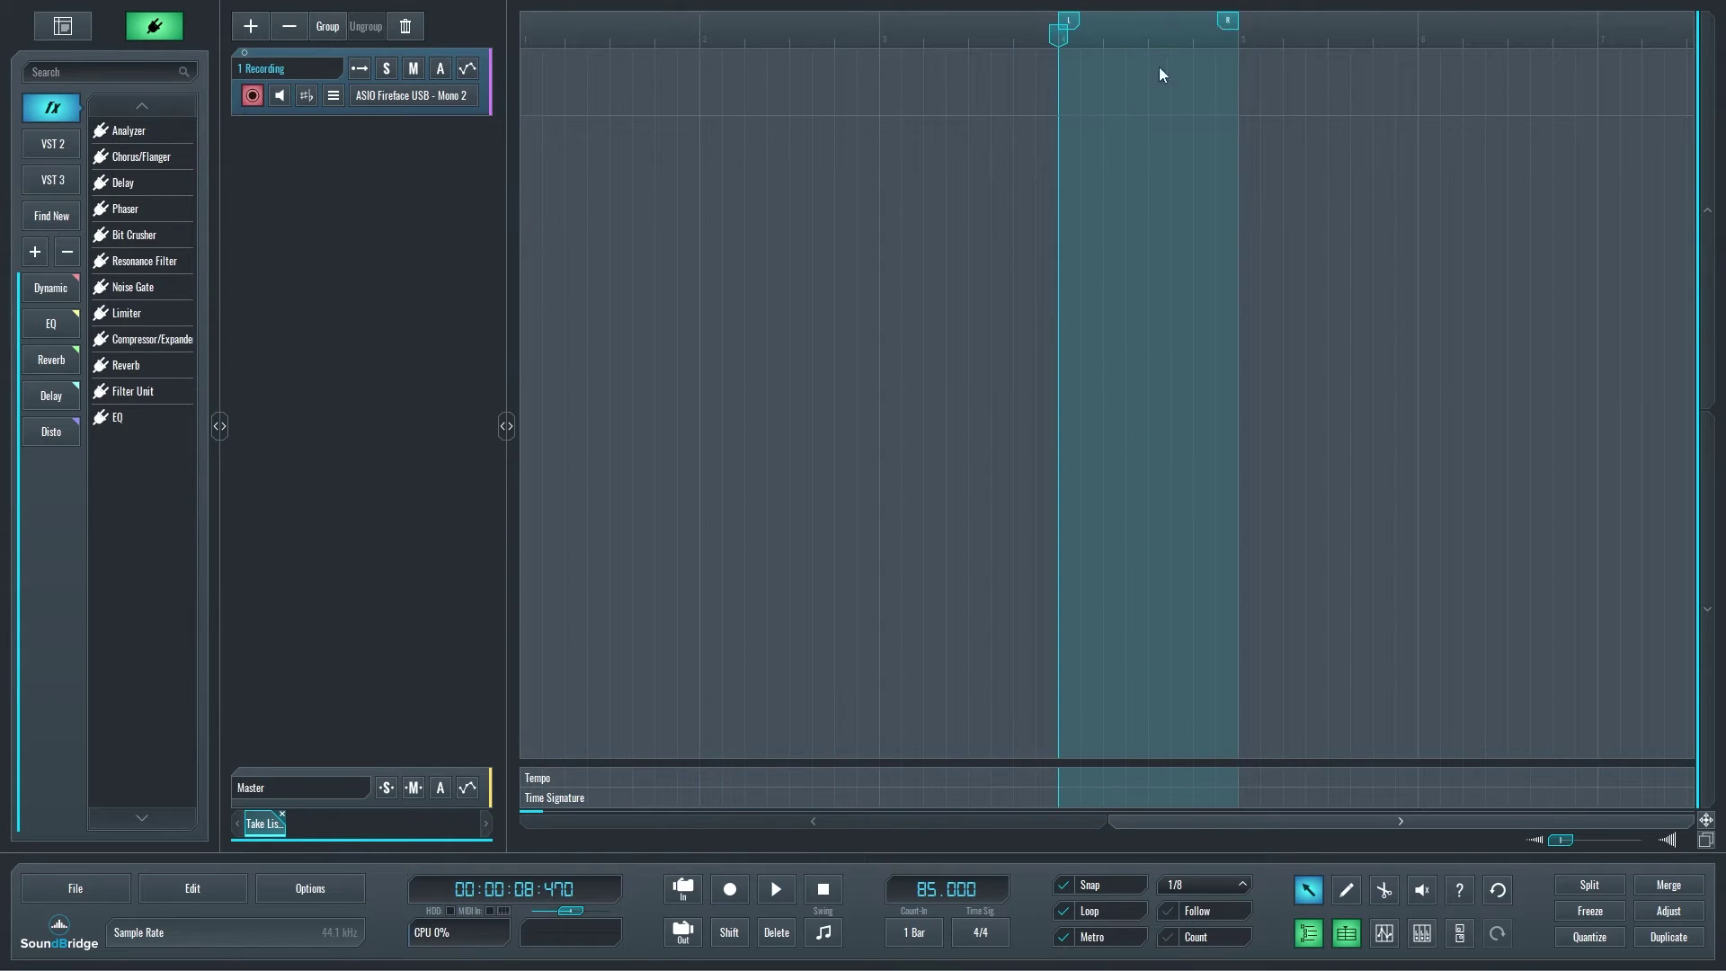
drag(1230, 26, 1140, 25)
Record several looped passes on the 1 Recording track and show its take lanes down to the newest takes
click(739, 888)
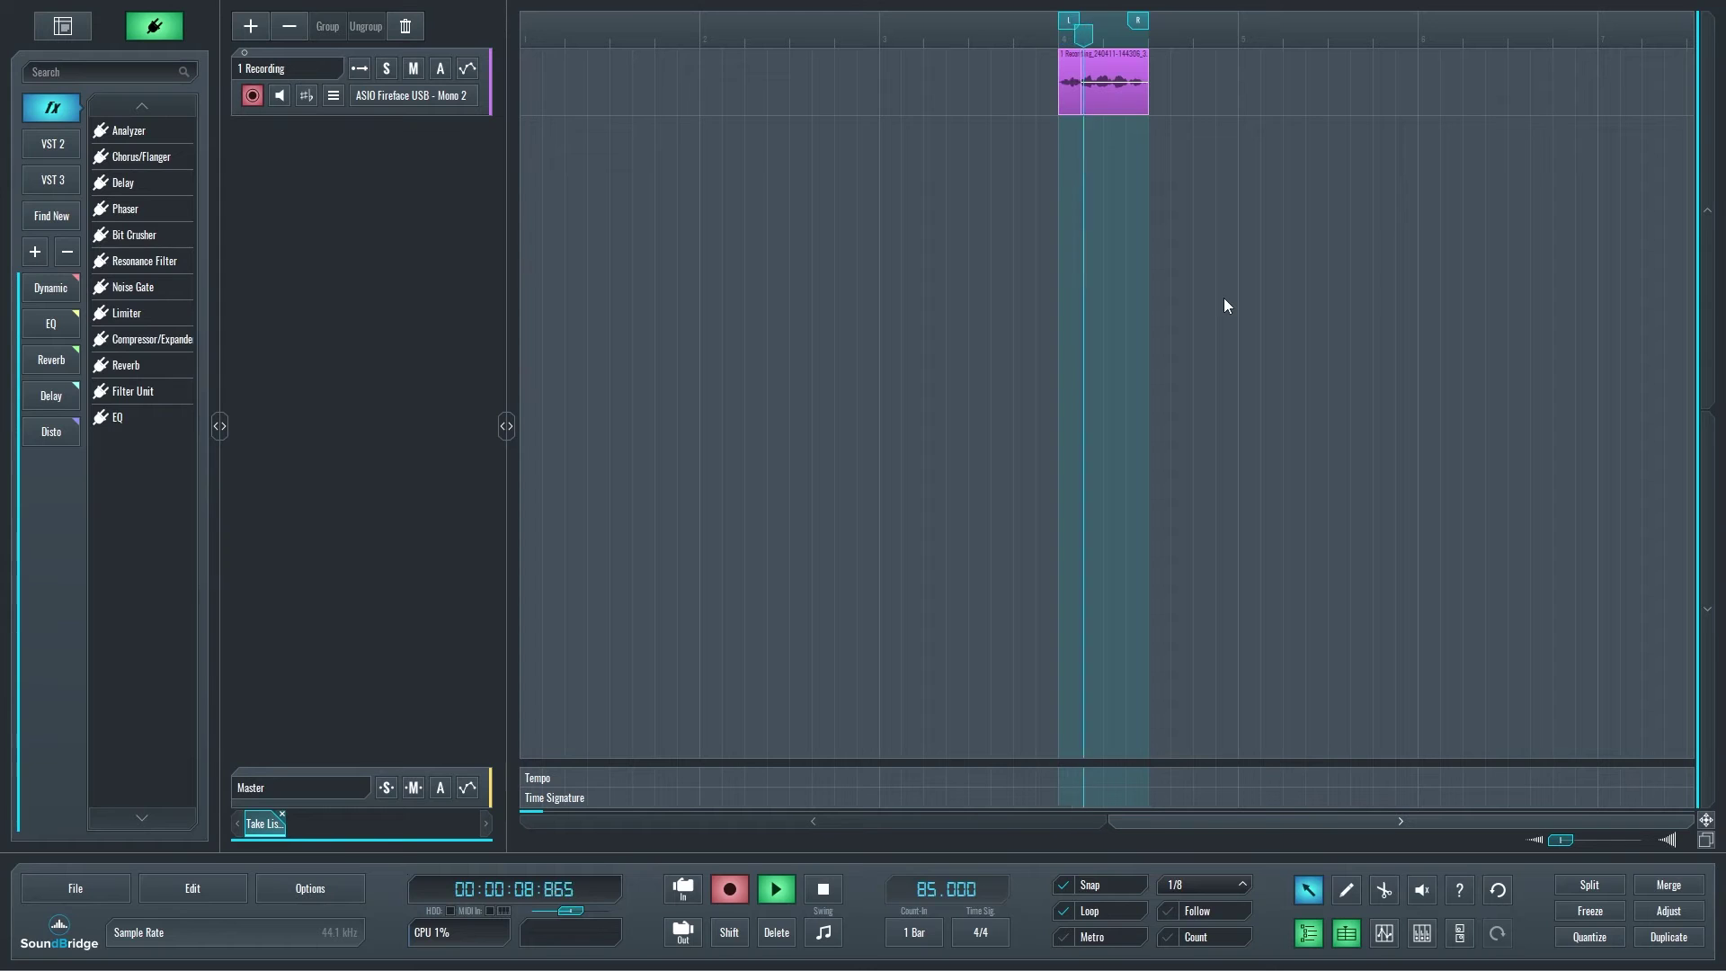
key(space)
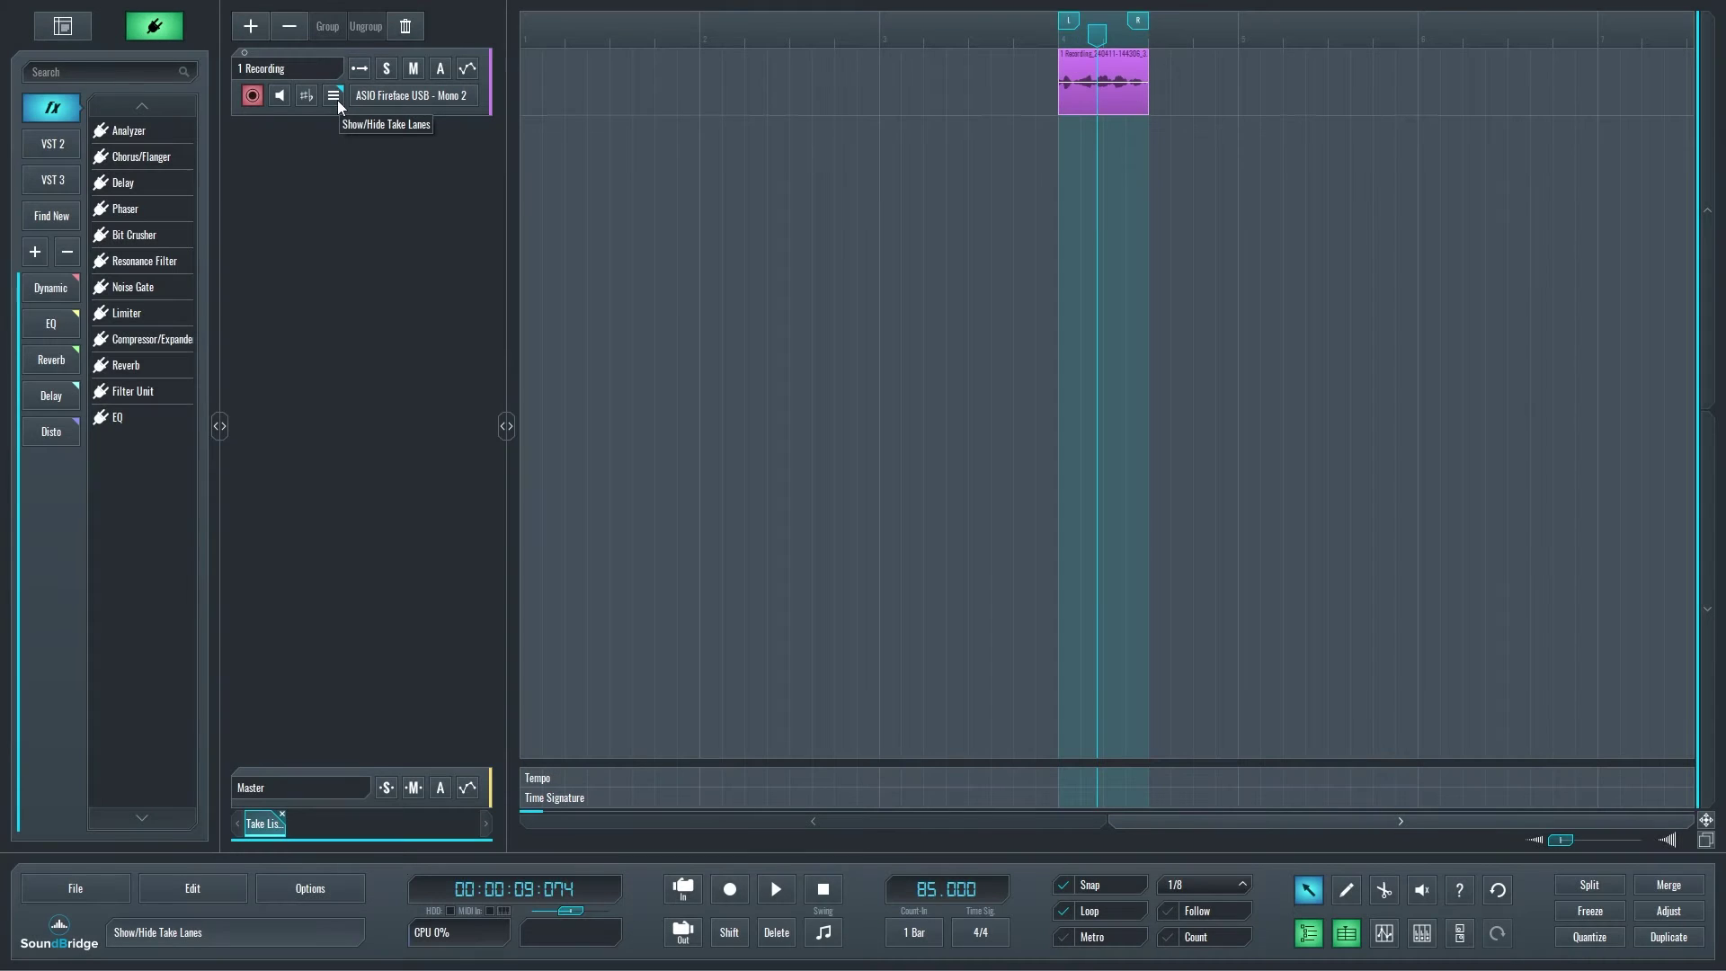
click(338, 102)
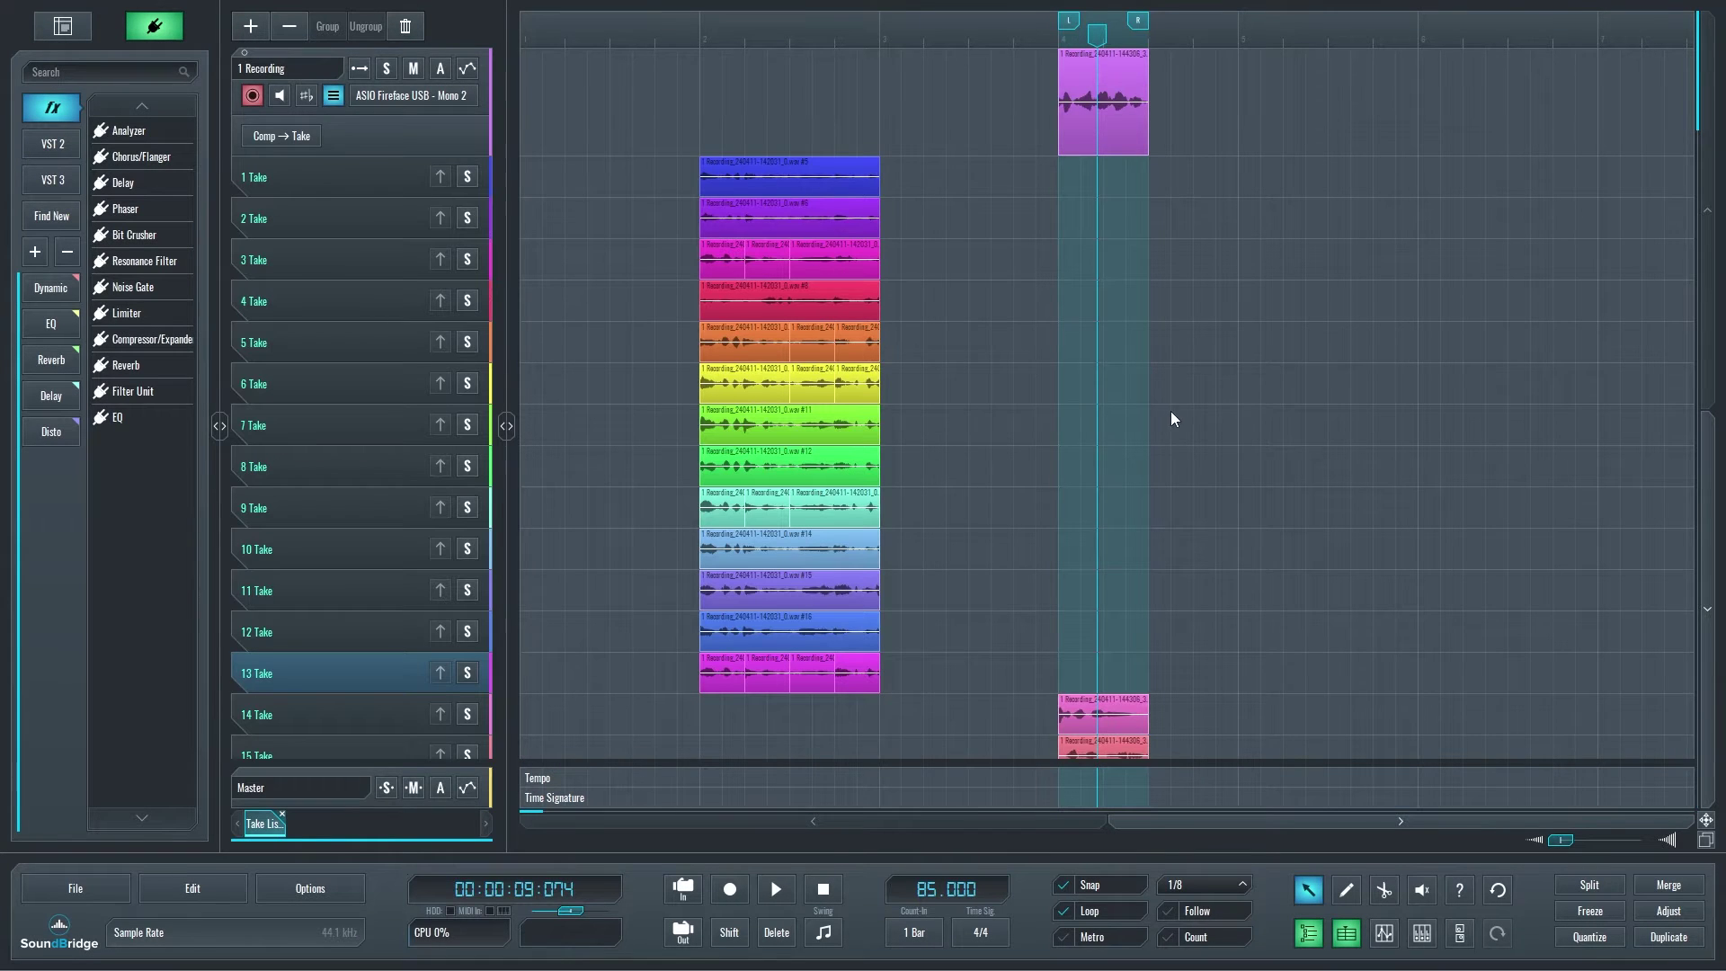
scroll(1170, 412, down, 3)
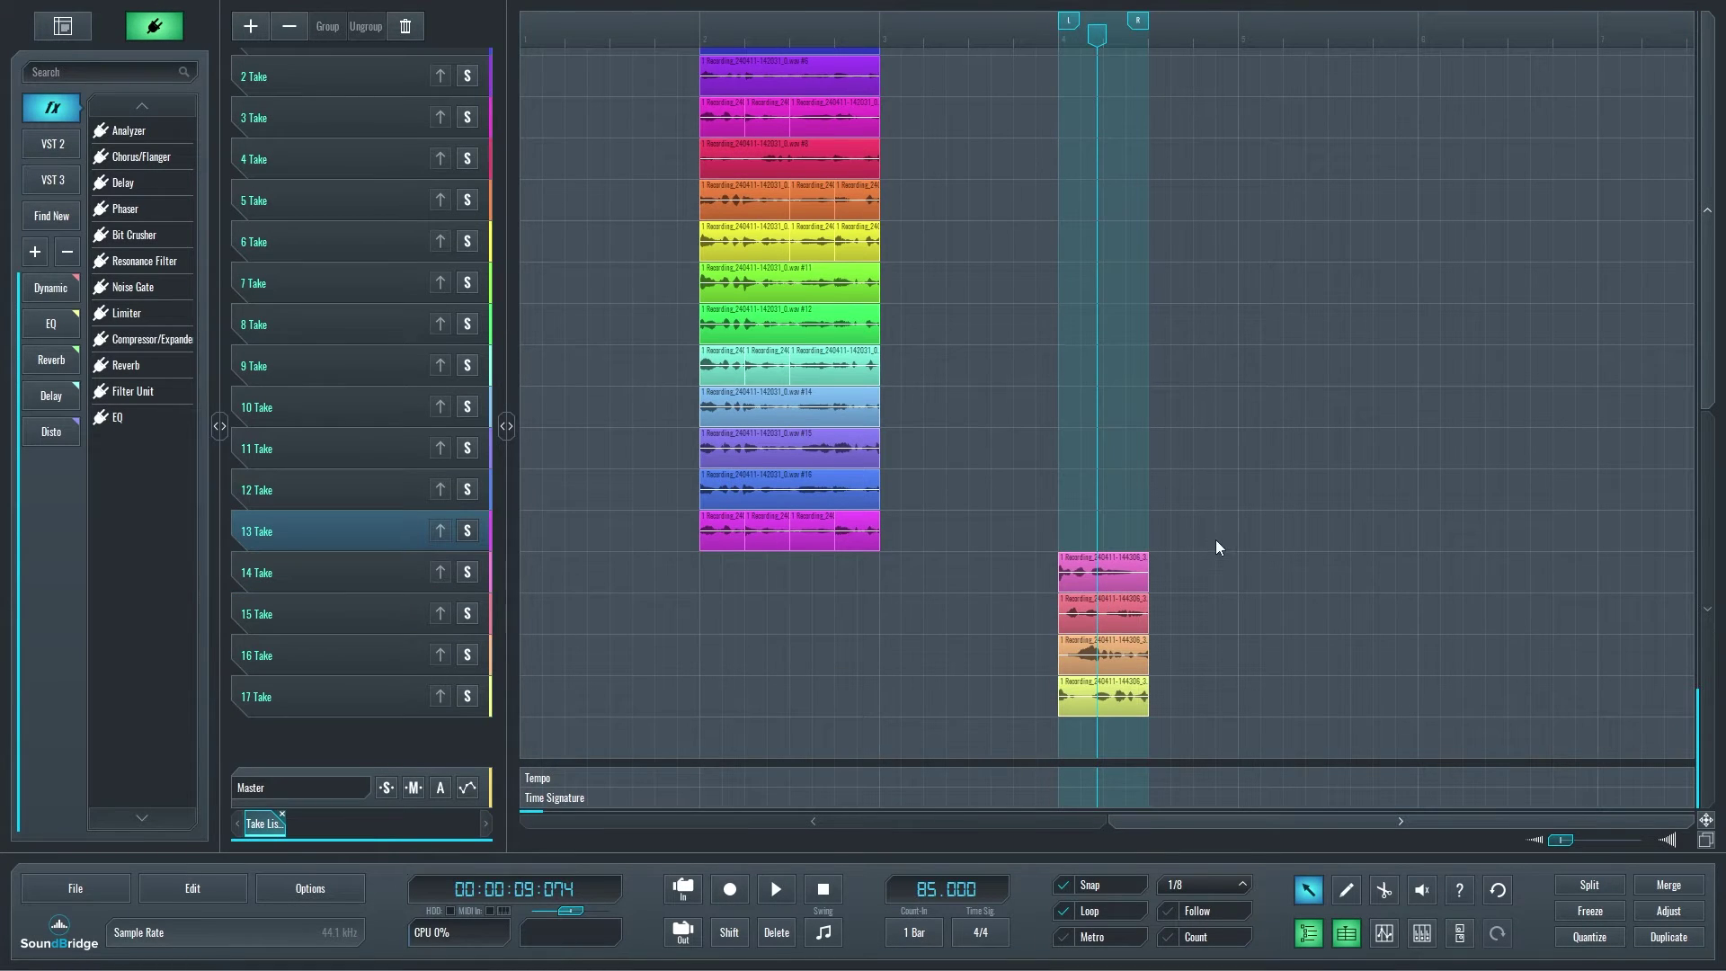
Solo take 13, the assembled comp, and toggle the display of the track's take lanes
click(468, 531)
scroll(558, 377, up, 3)
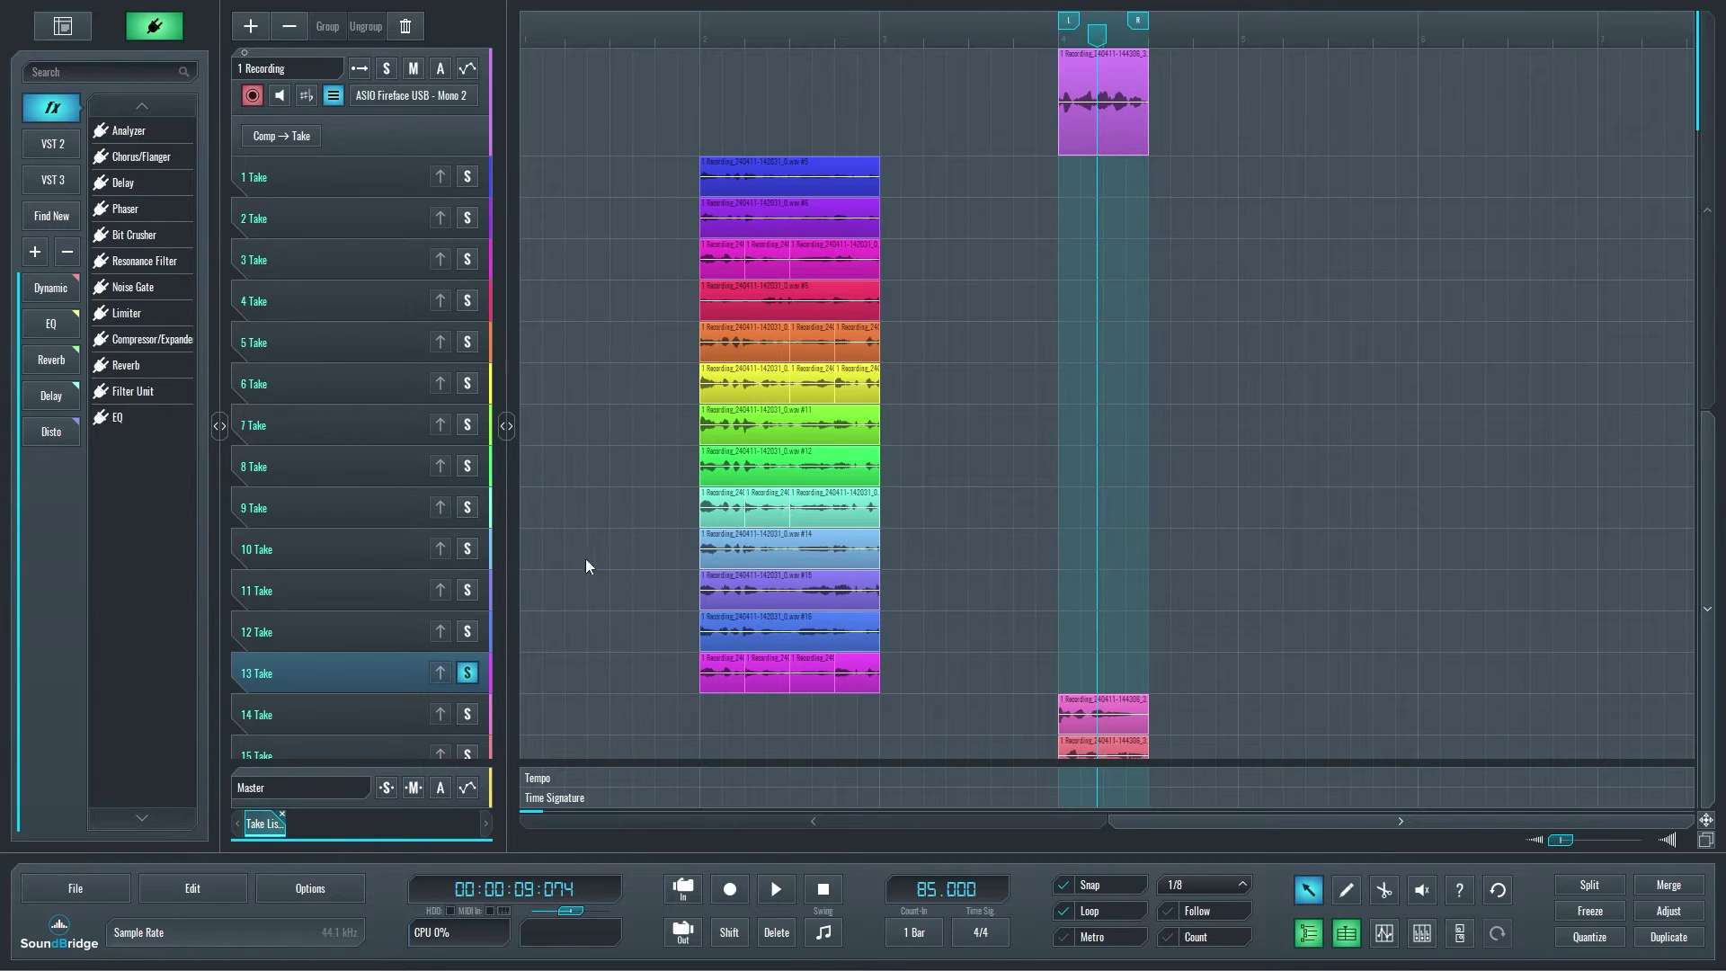
click(333, 95)
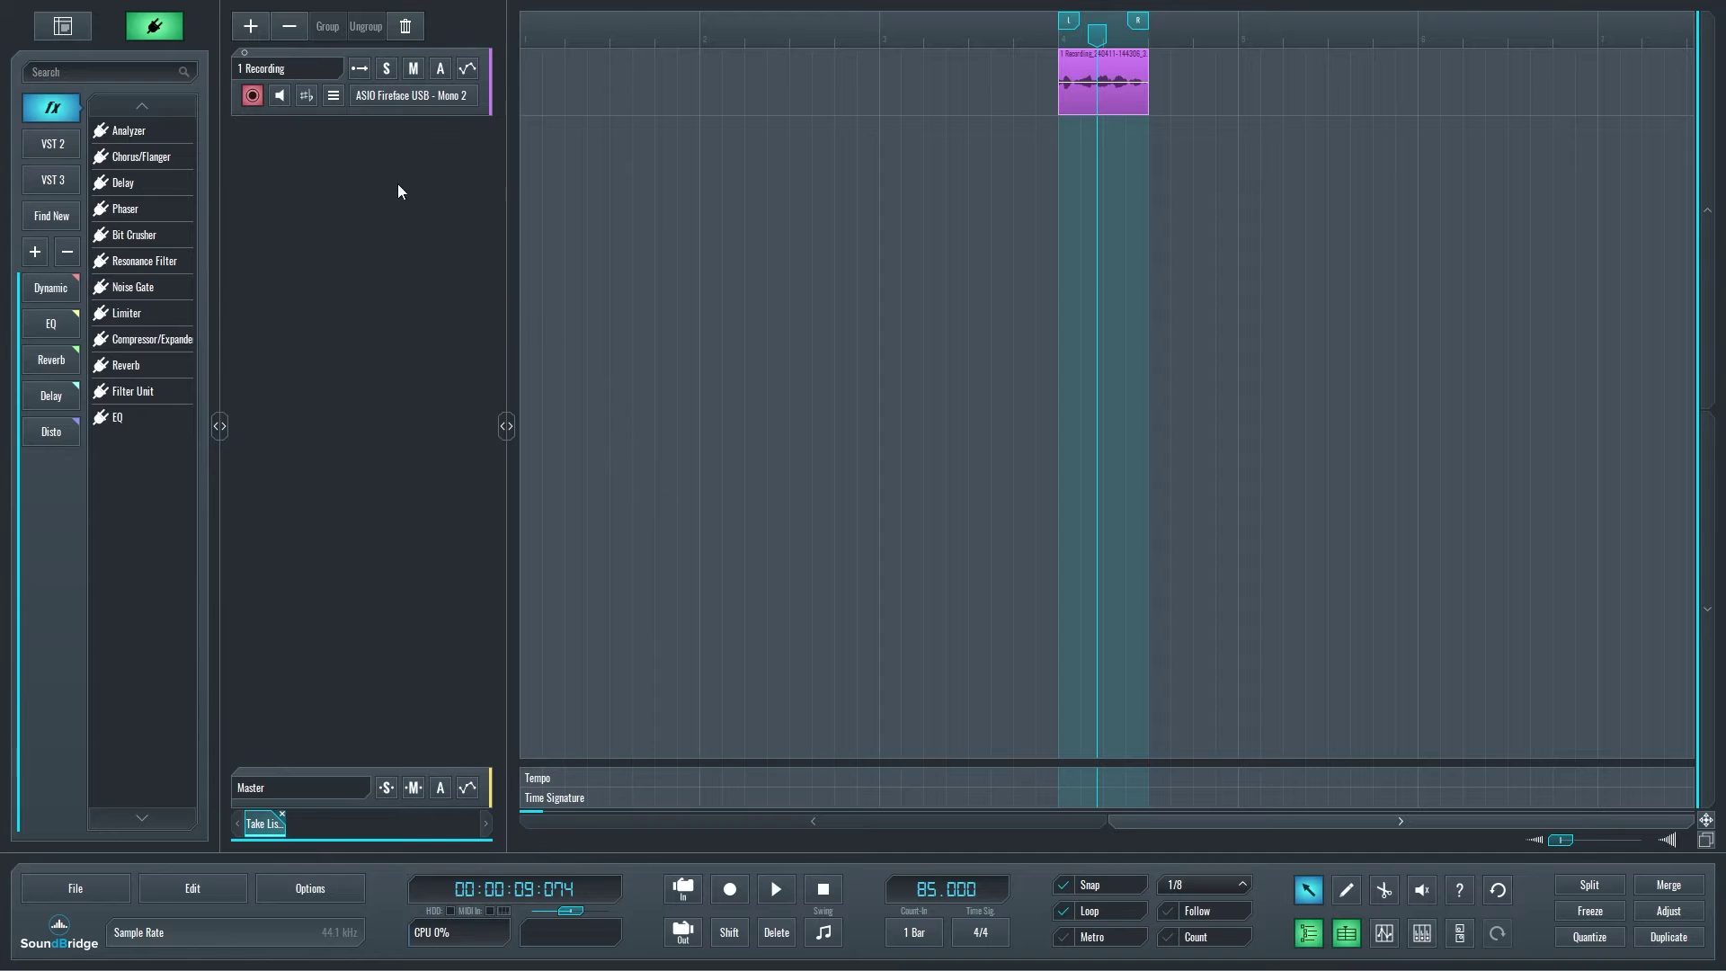
click(332, 95)
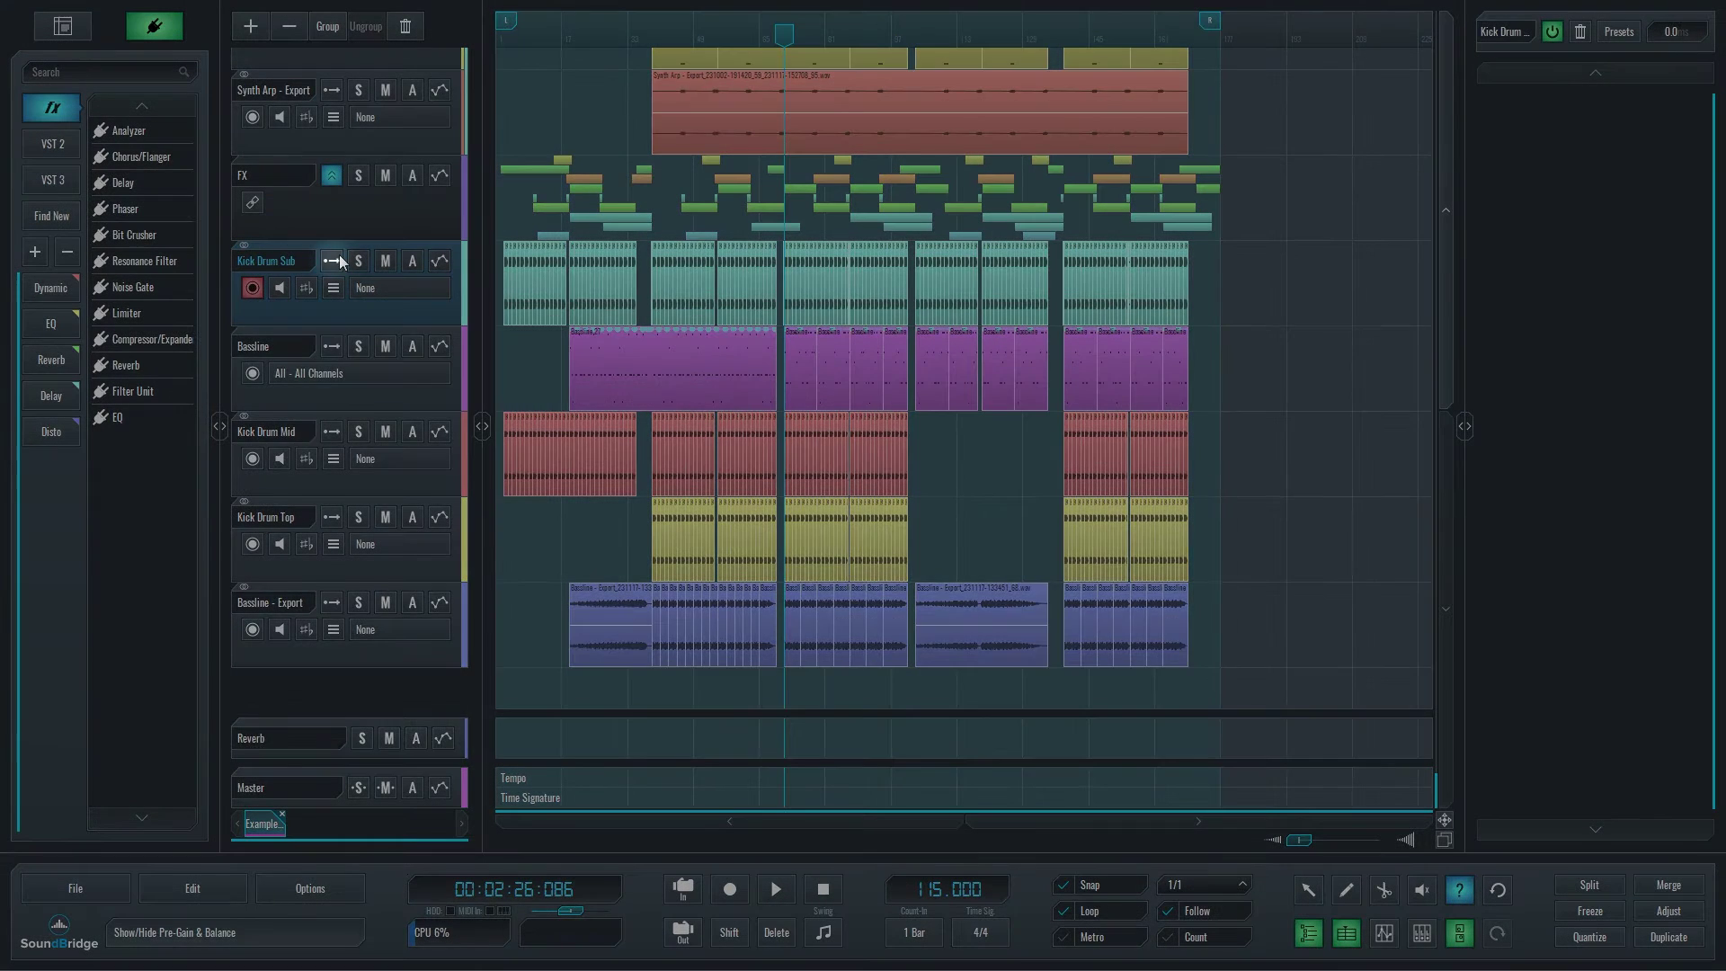
Show the pre-gain and balance controls of the Kick Drum Sub track, try both, reset the balance to centre and hide them
click(332, 261)
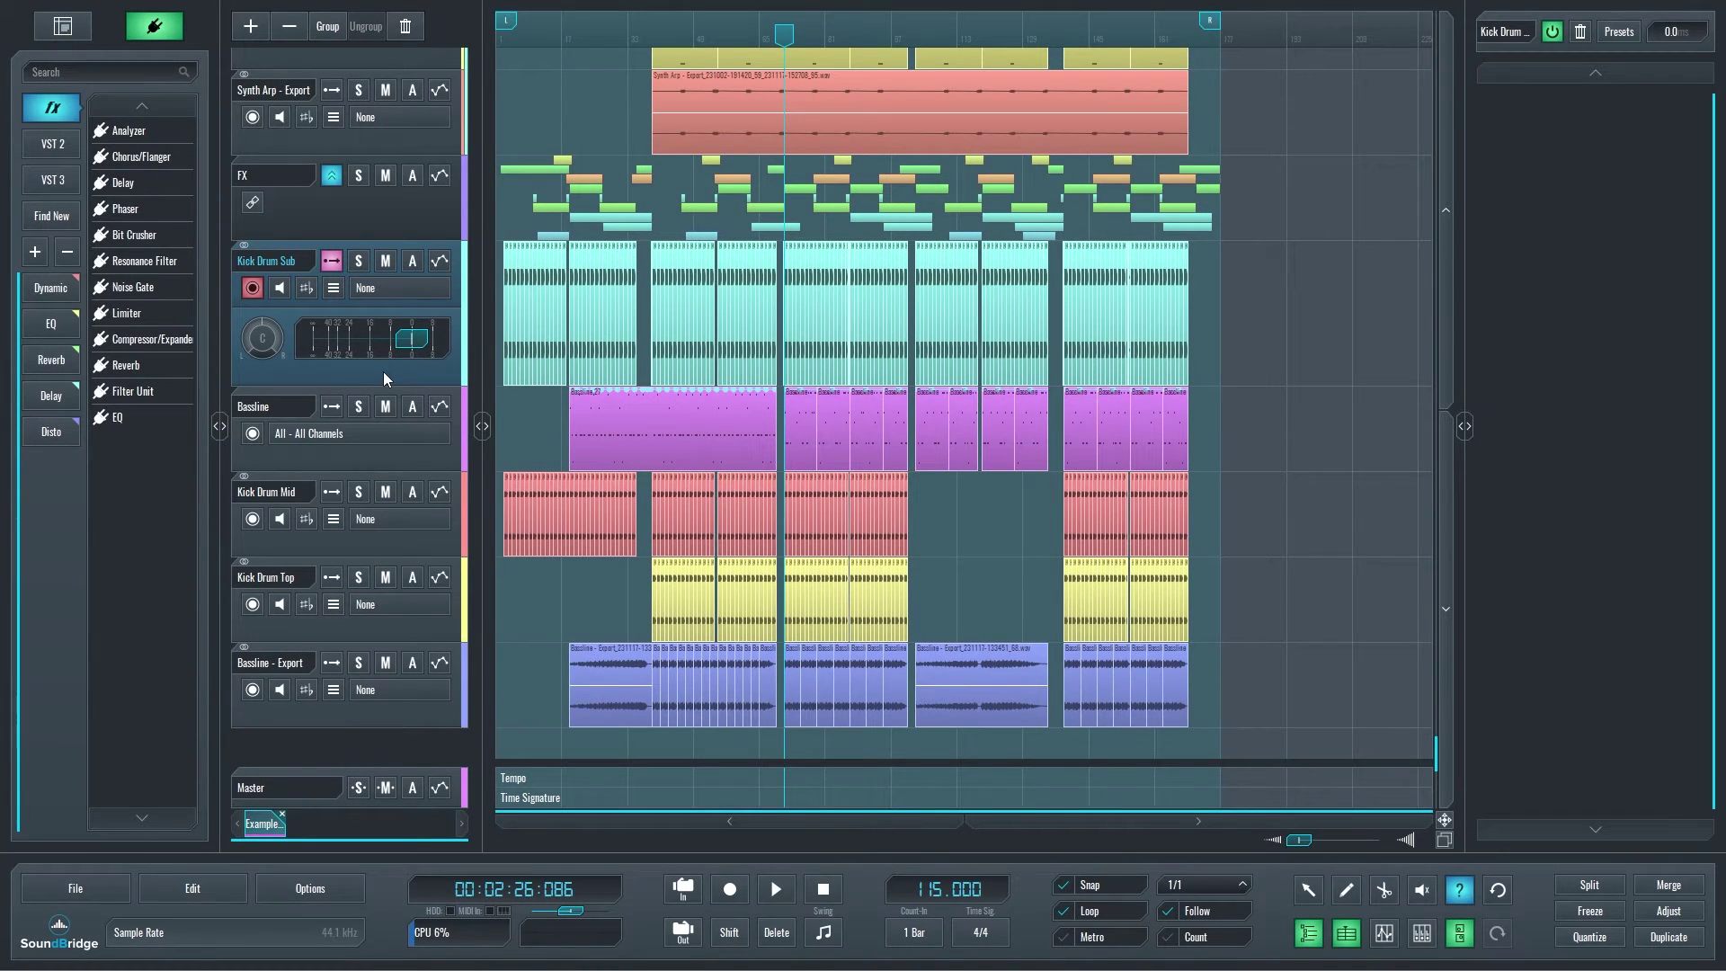
mouse_move(411, 339)
mouse_down()
mouse_move(347, 341)
mouse_move(412, 341)
mouse_up()
mouse_move(267, 340)
mouse_down()
mouse_move(274, 387)
mouse_move(266, 341)
mouse_up()
double_click(266, 342)
click(333, 262)
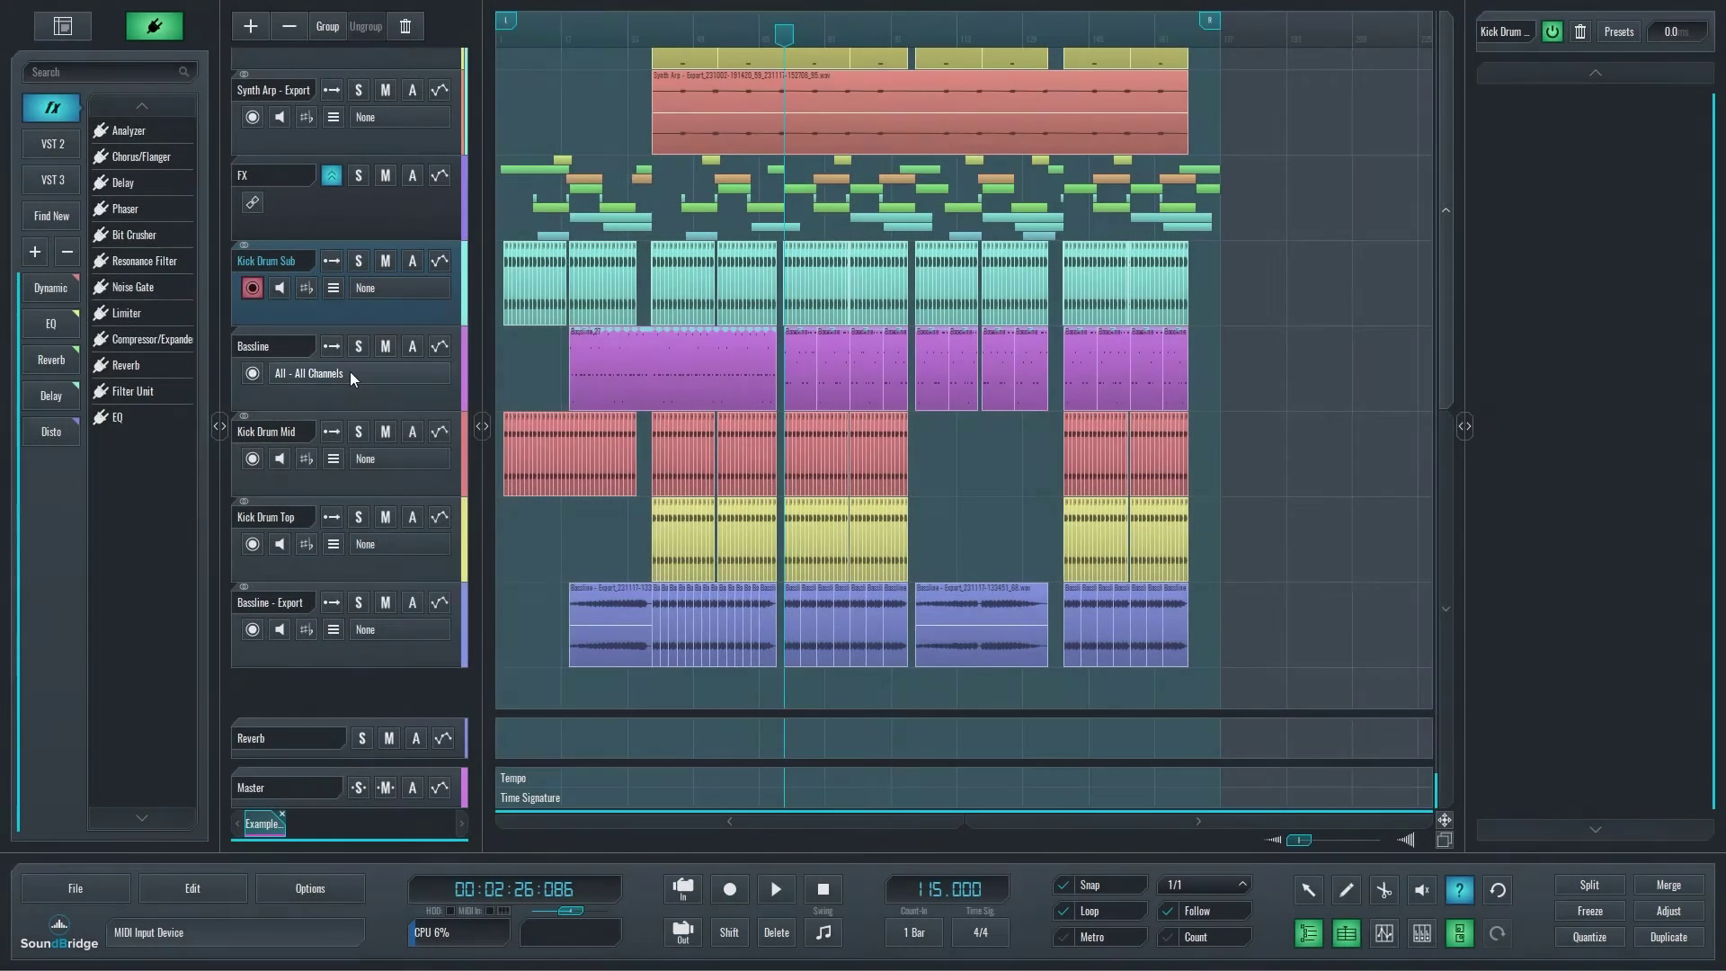
Show the MIDI input, device and channel options of the Bassline track and close them without changing anything
click(351, 374)
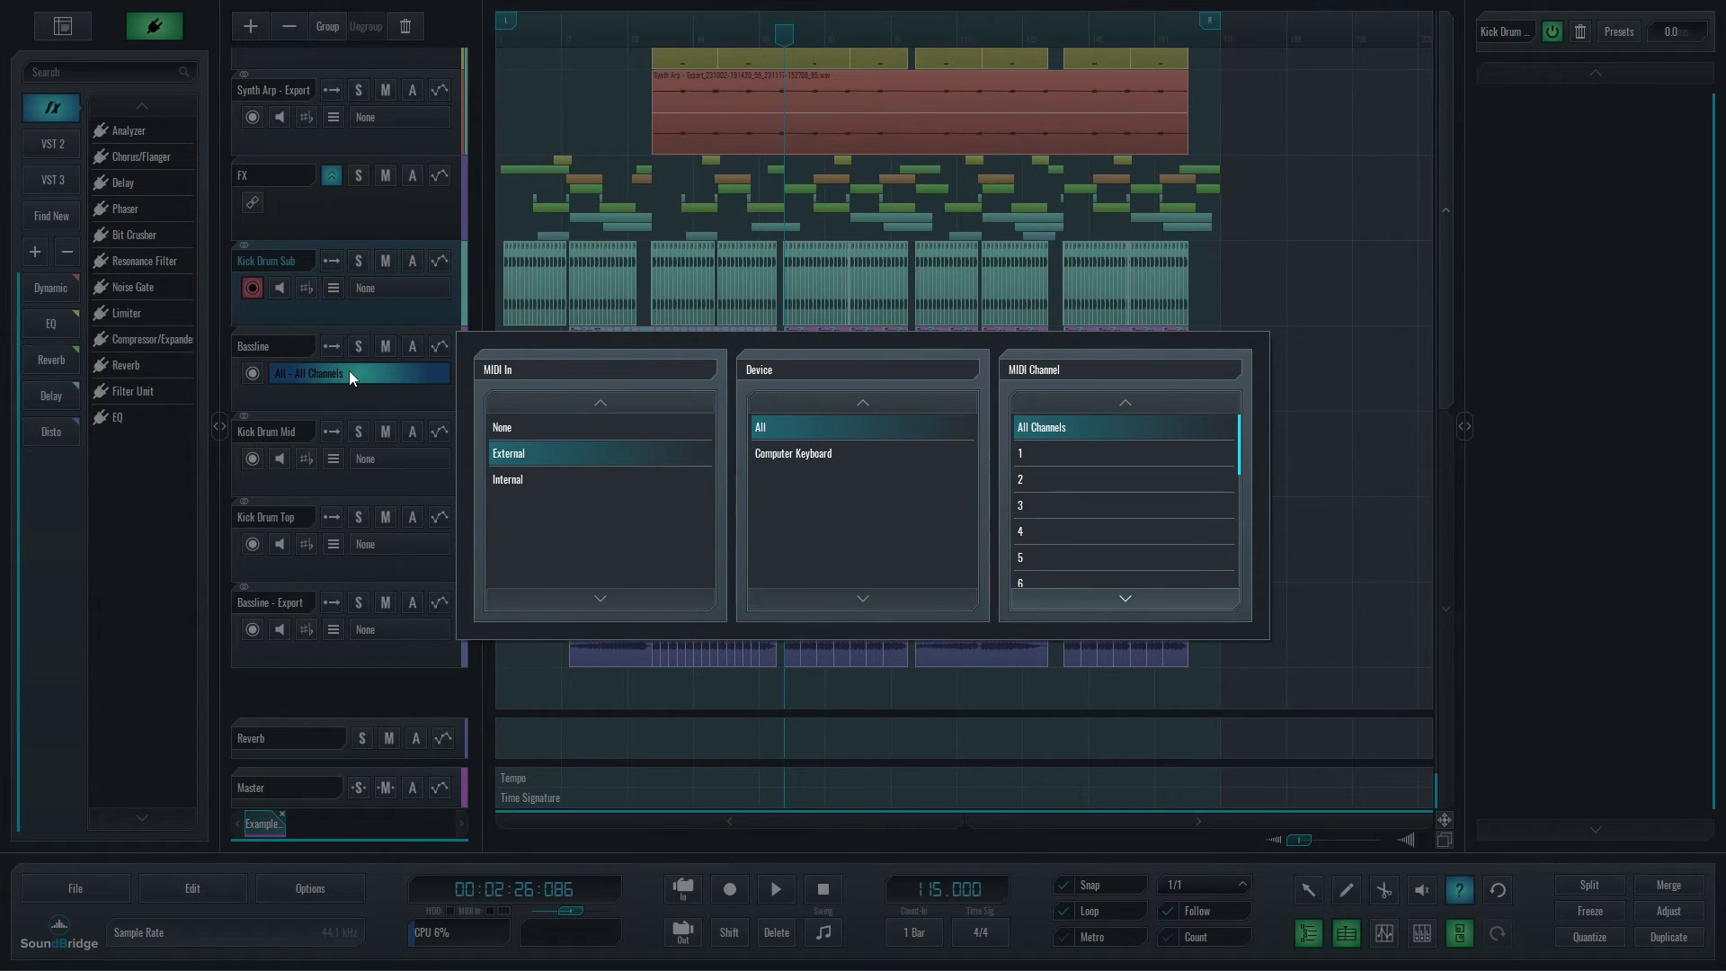
click(349, 370)
Expand the FX group track to show its member tracks and collapse it again
click(413, 205)
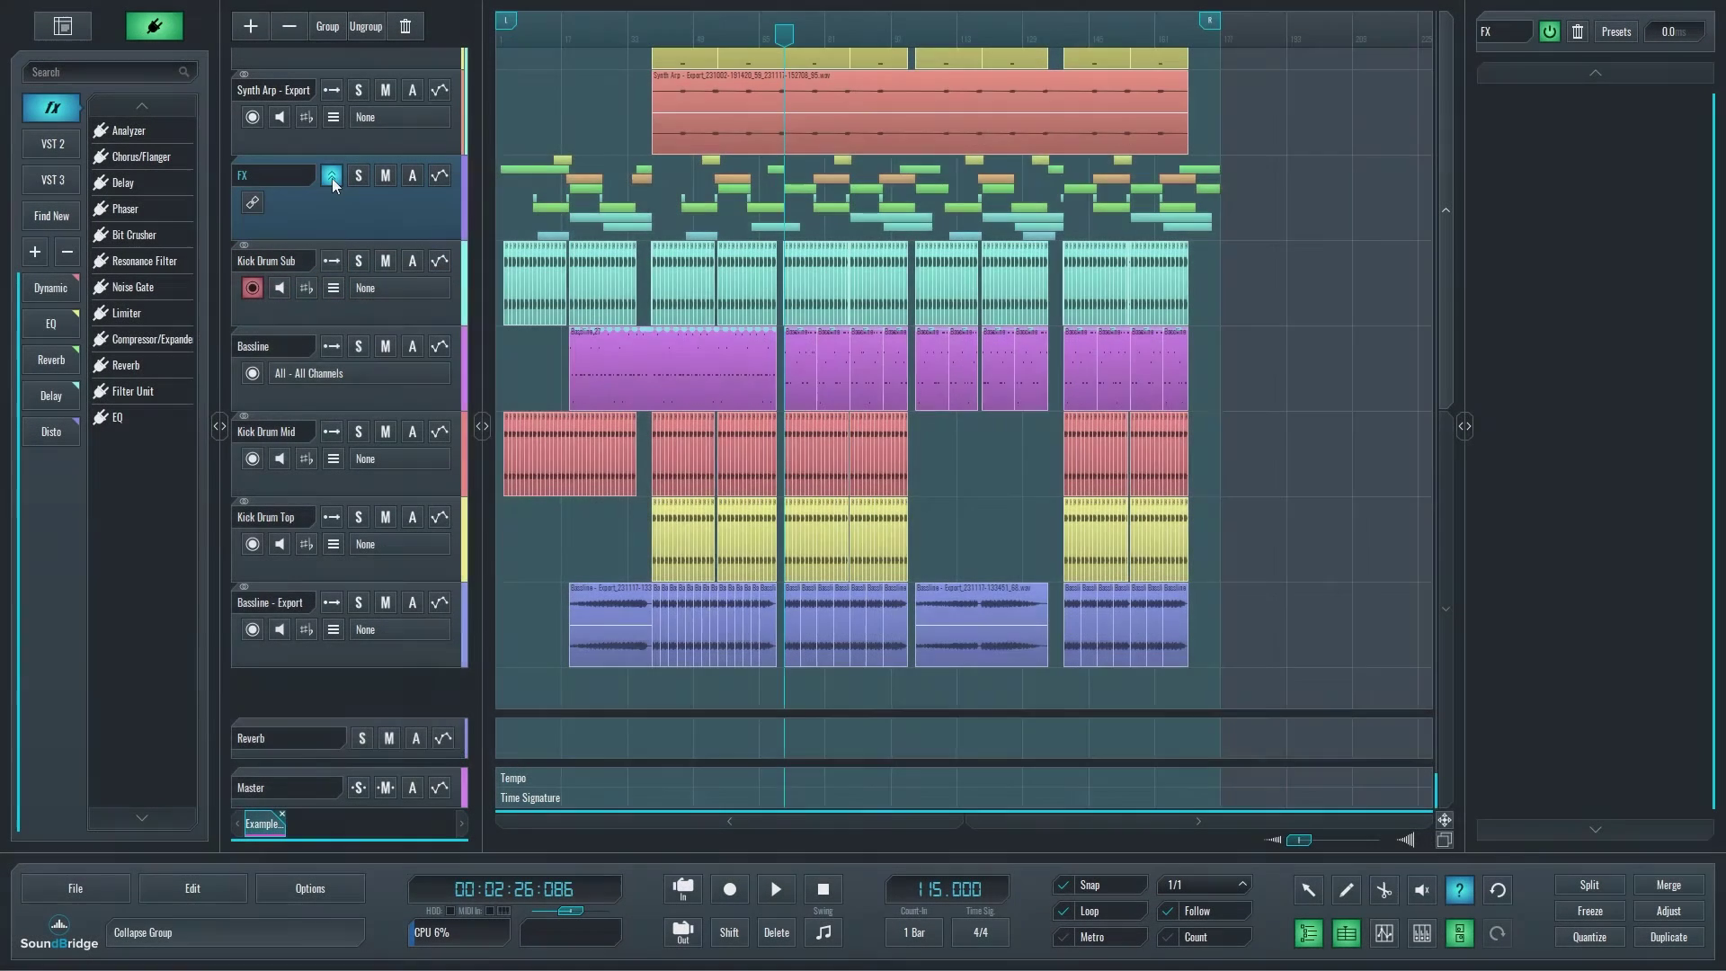
click(332, 176)
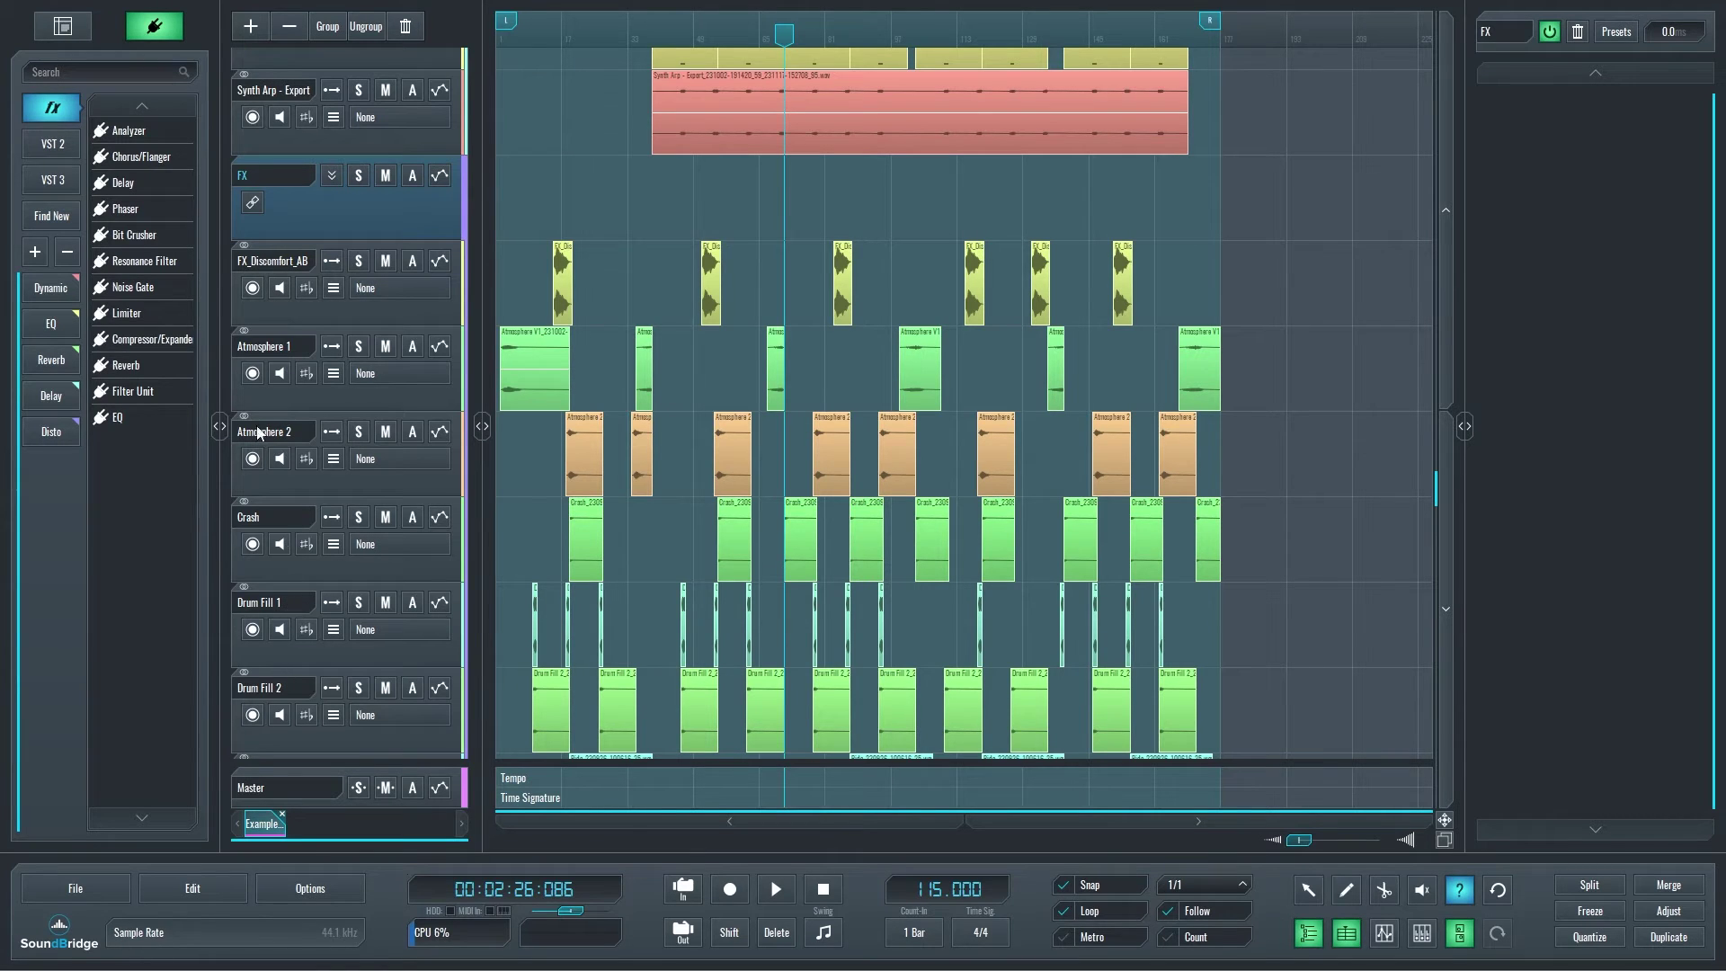
click(331, 175)
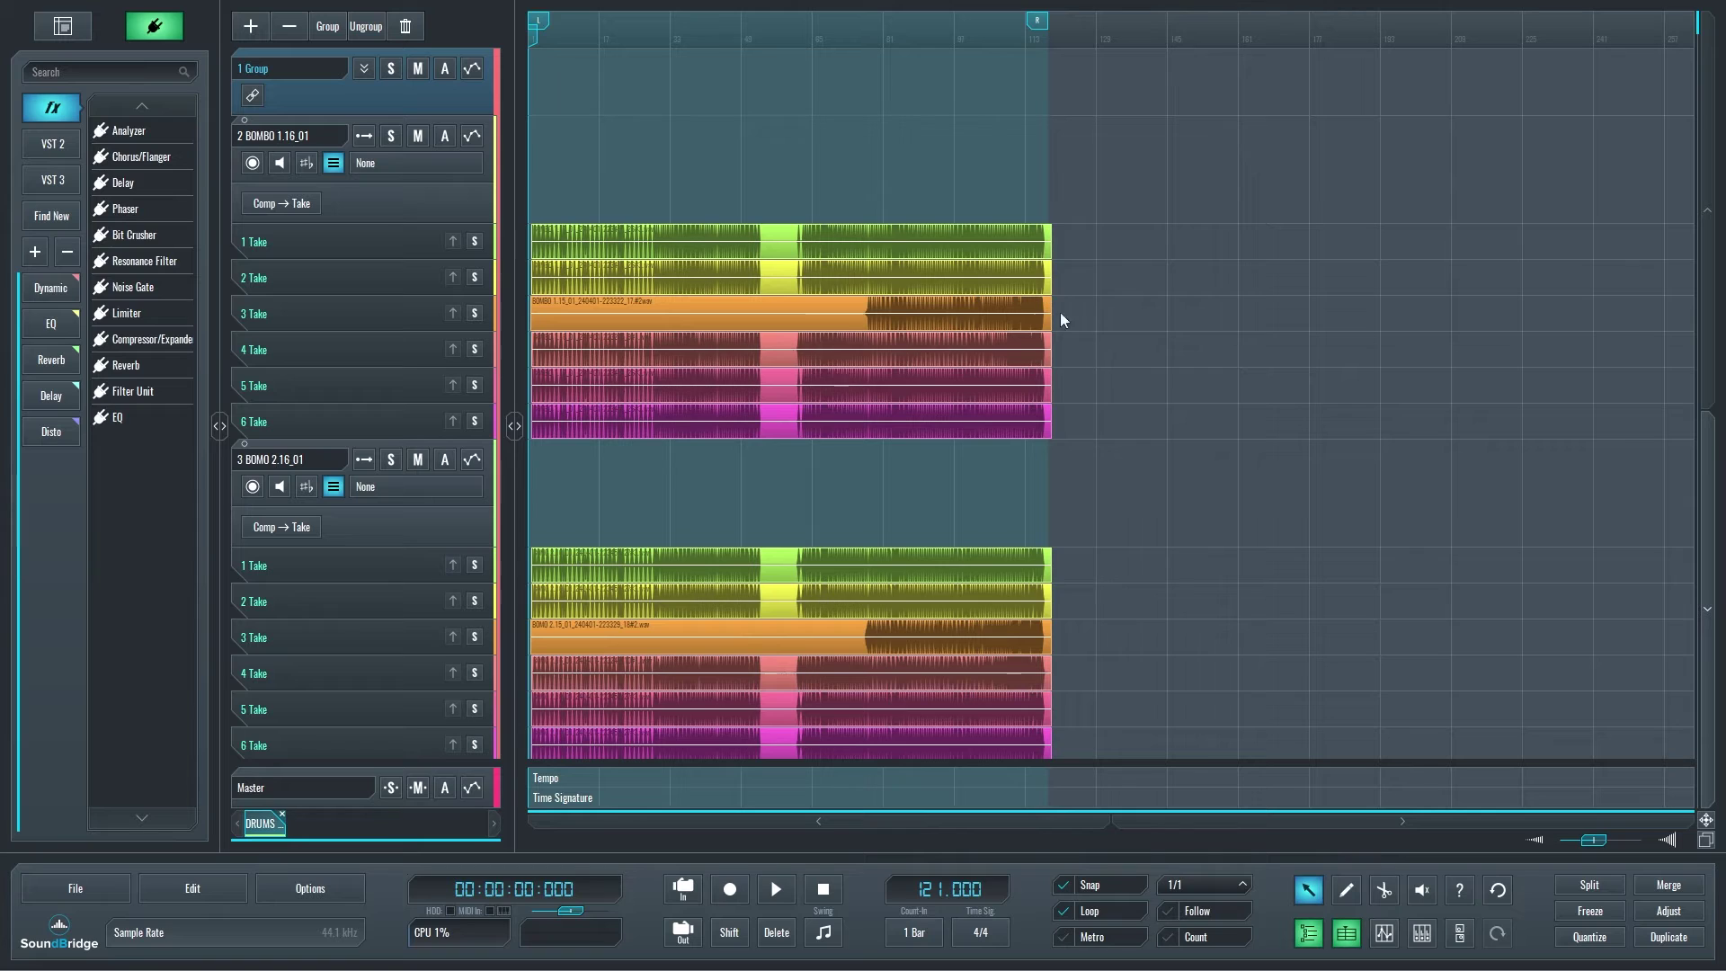
Examine the take lanes of all grouped drum tracks in the DRUMS project, down to the MIDI tracks at the end
scroll(1097, 334, down, 2)
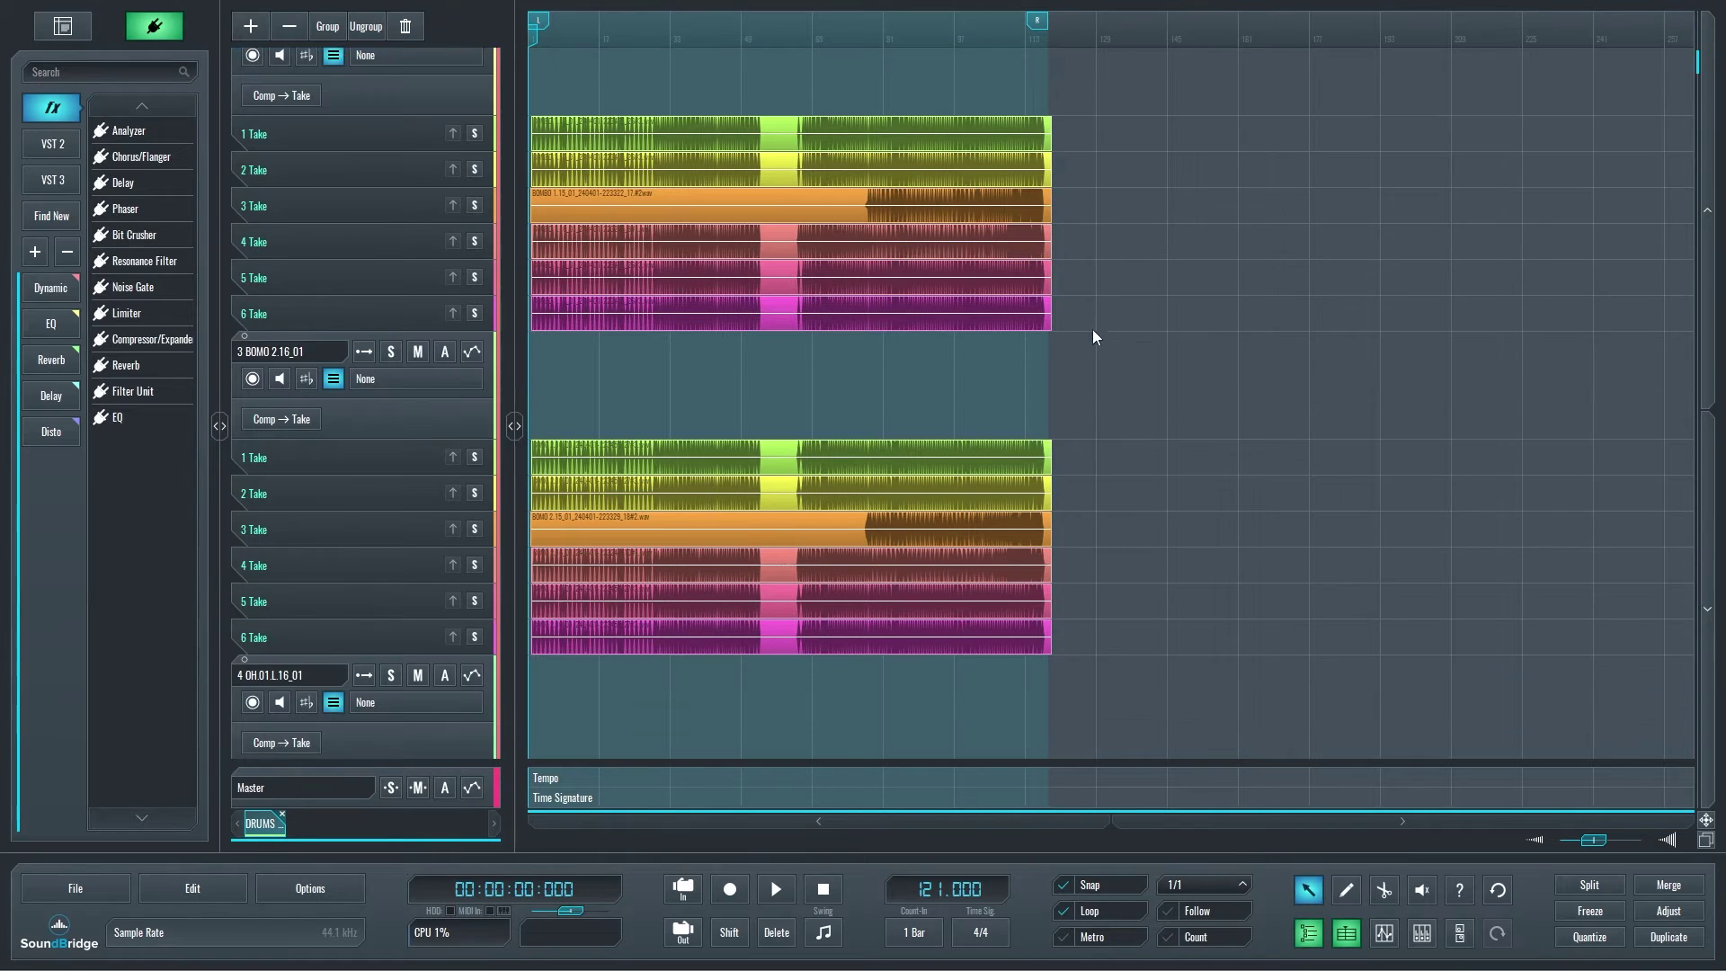
scroll(1054, 346, down, 2)
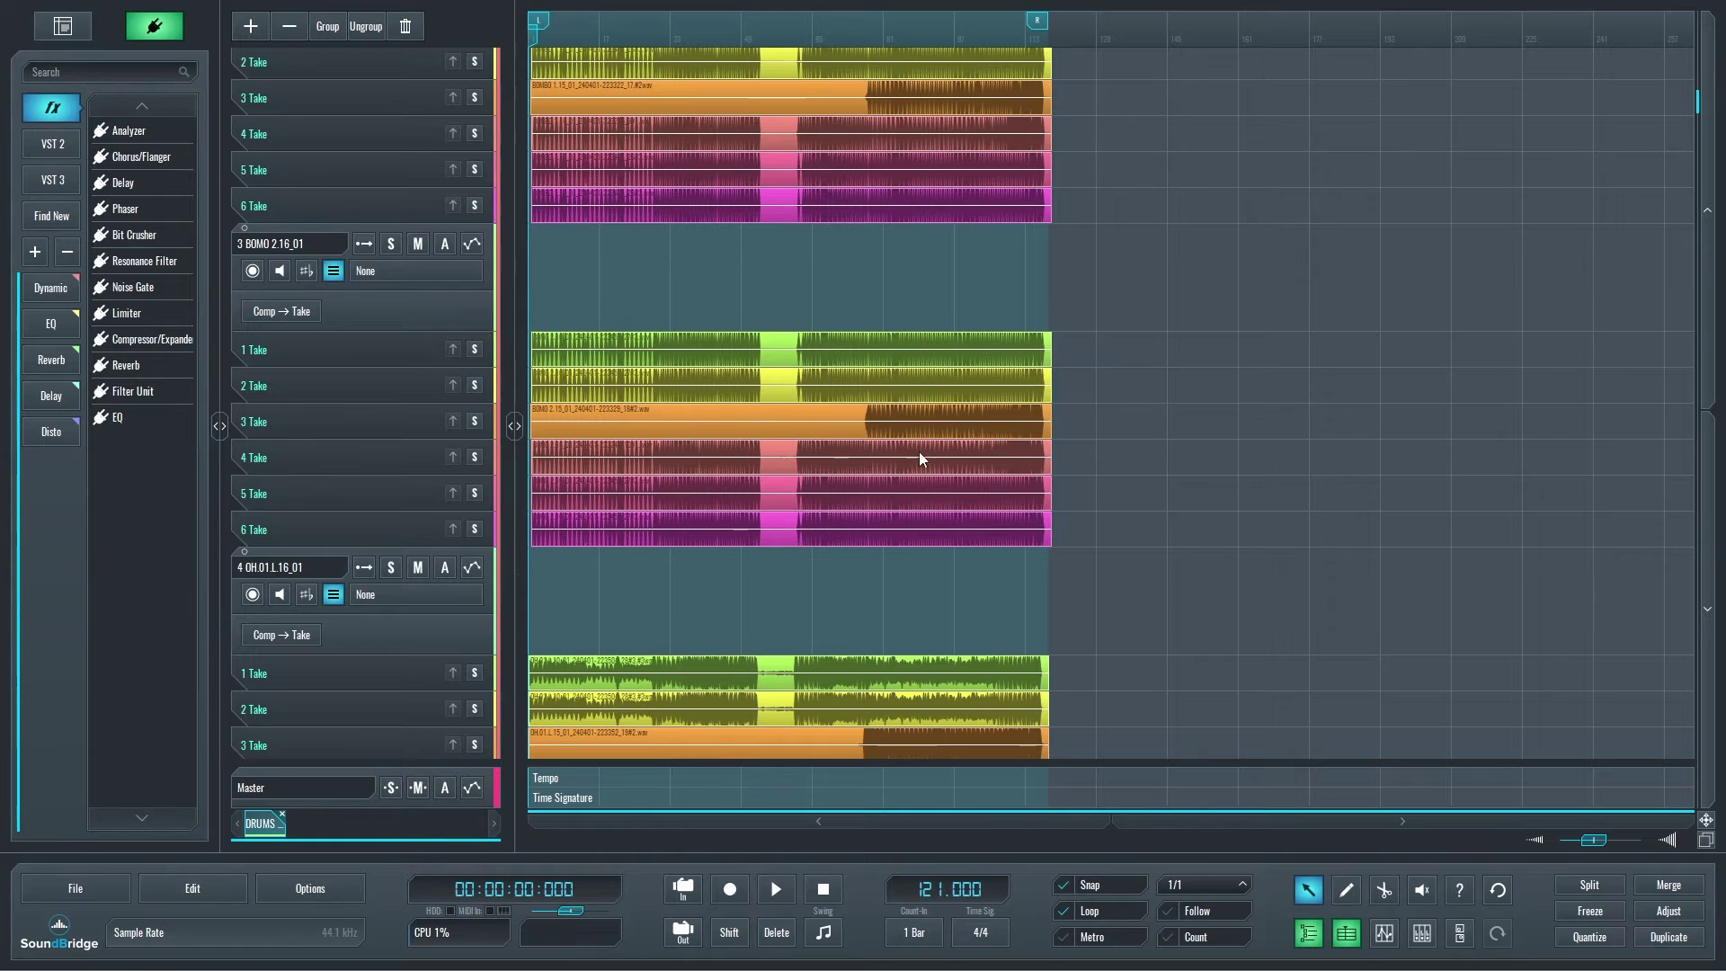
scroll(919, 450, down, 6)
scroll(881, 483, down, 1)
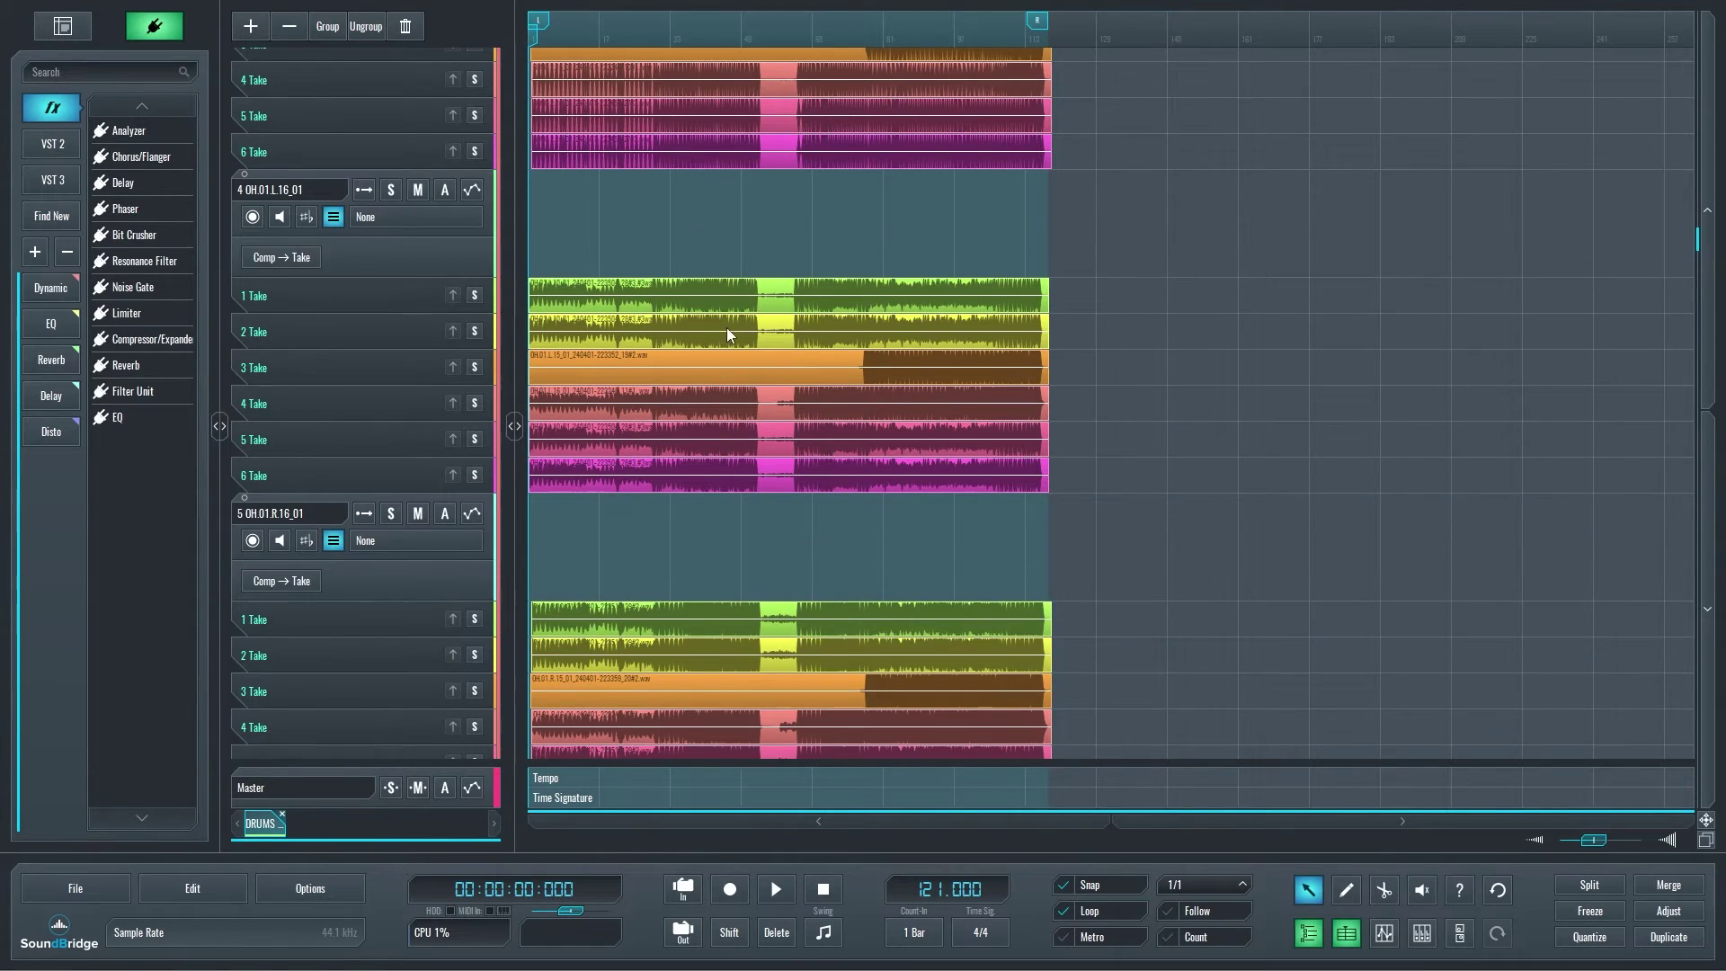
scroll(800, 342, down, 4)
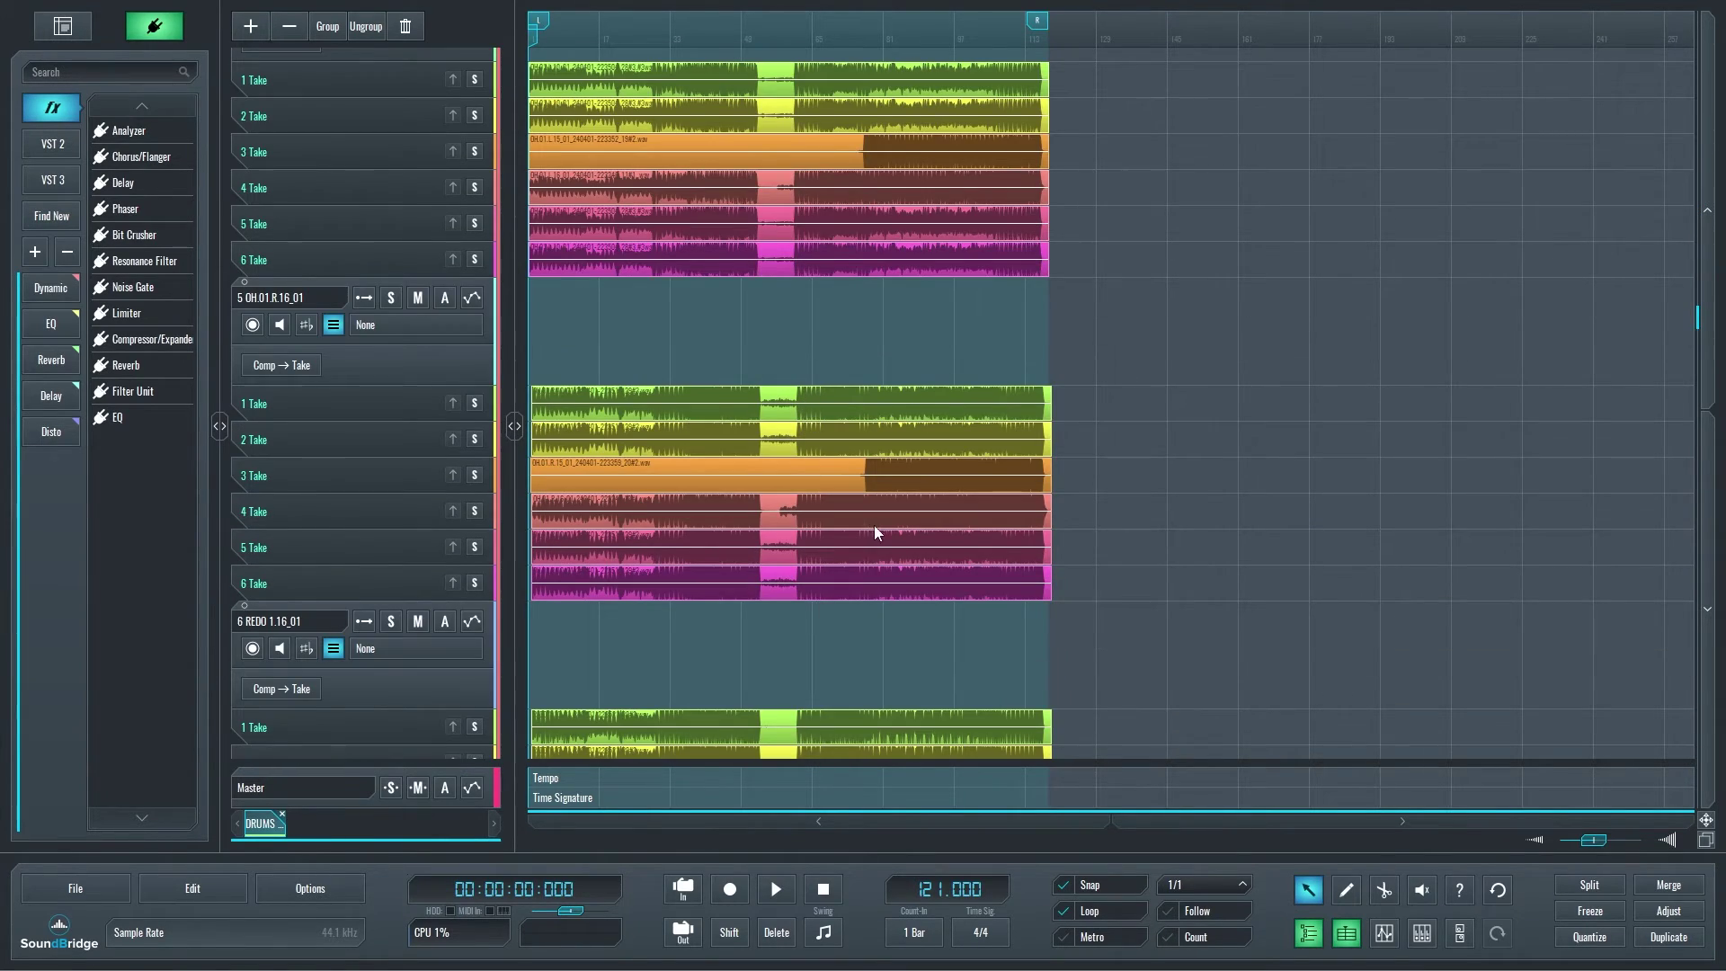
scroll(871, 532, down, 7)
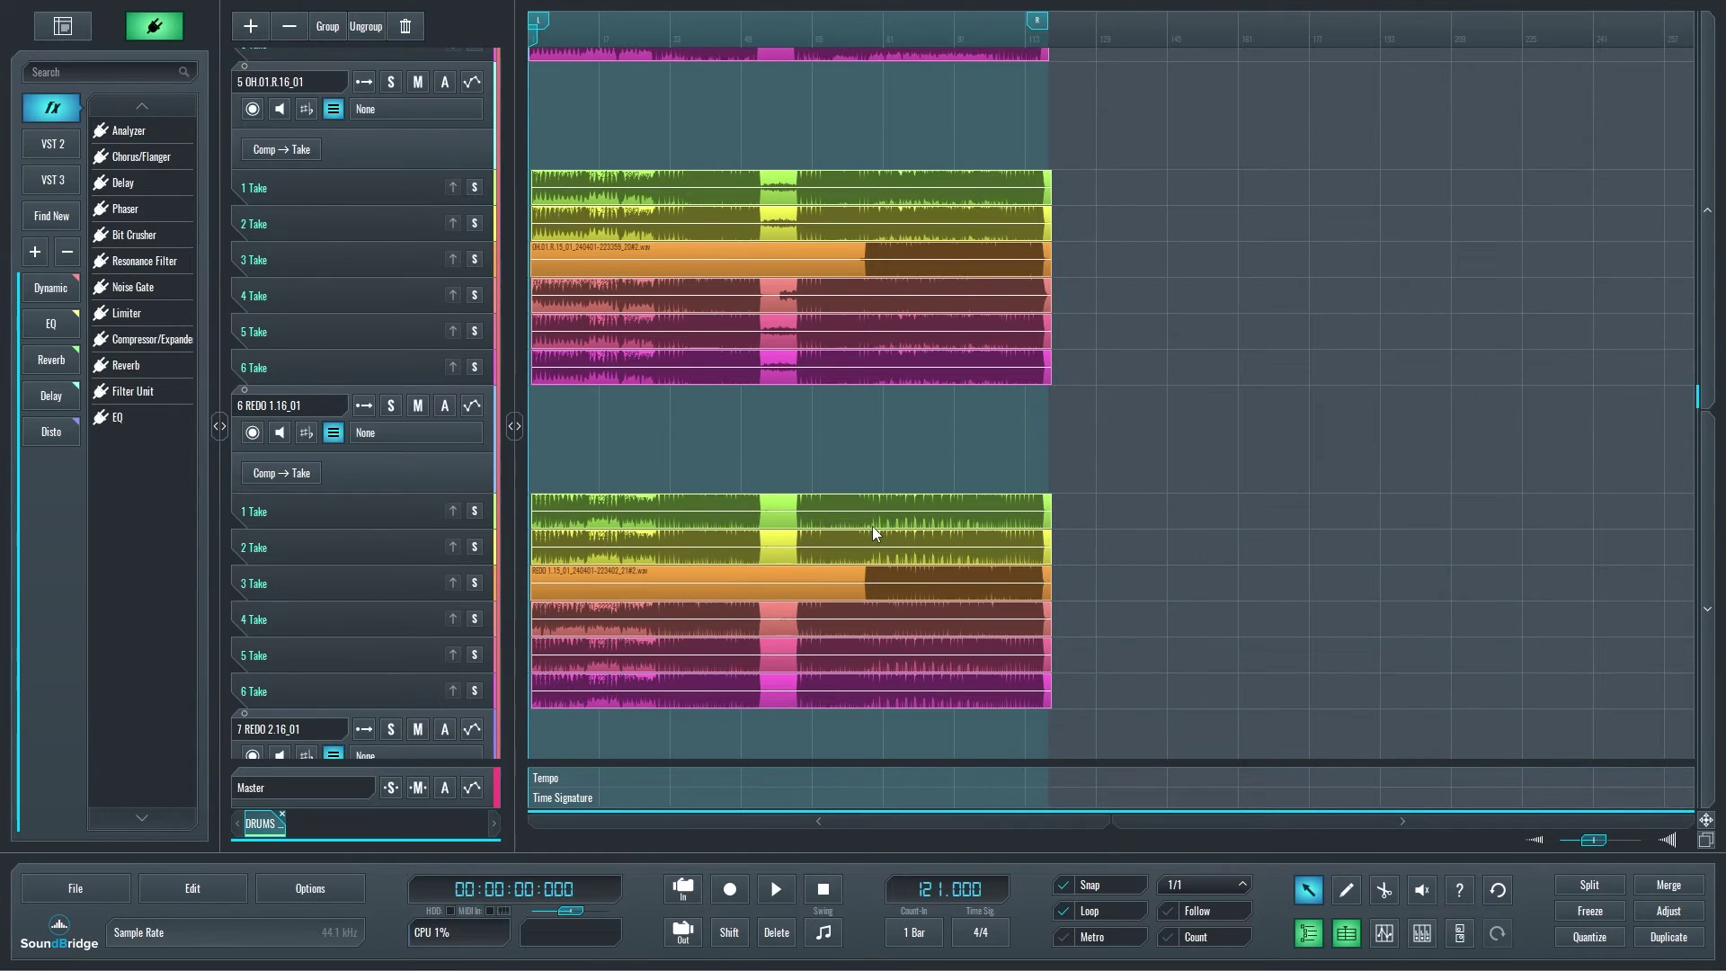
scroll(864, 543, down, 11)
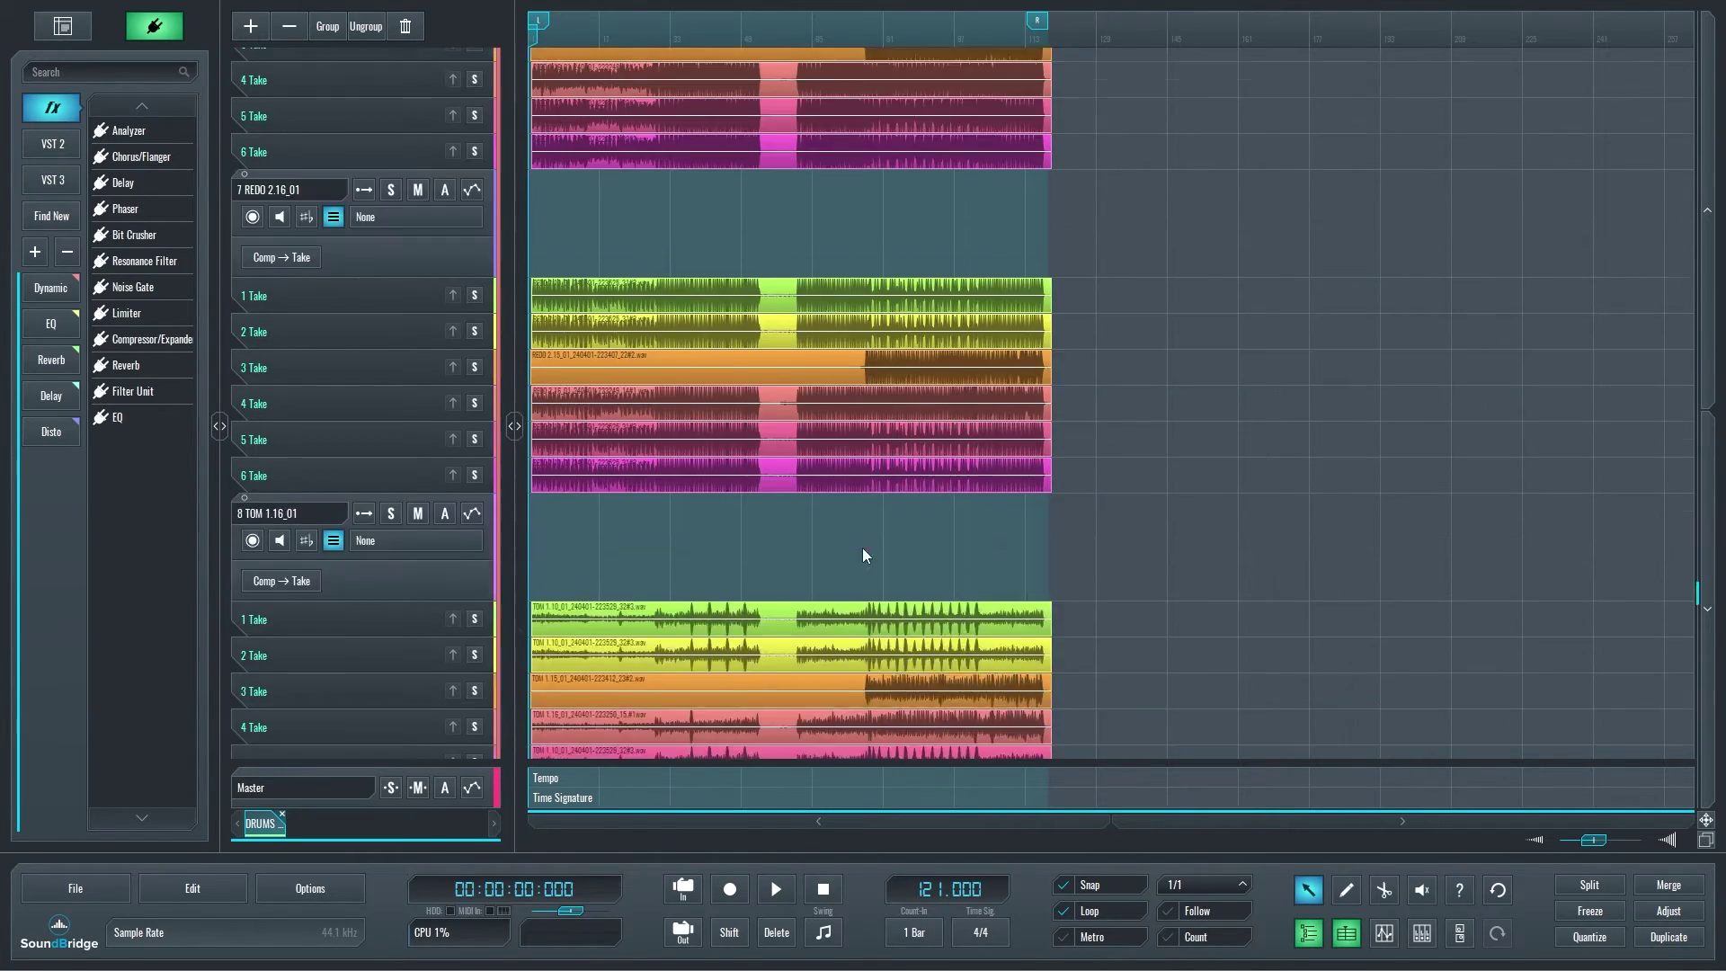
scroll(861, 547, down, 6)
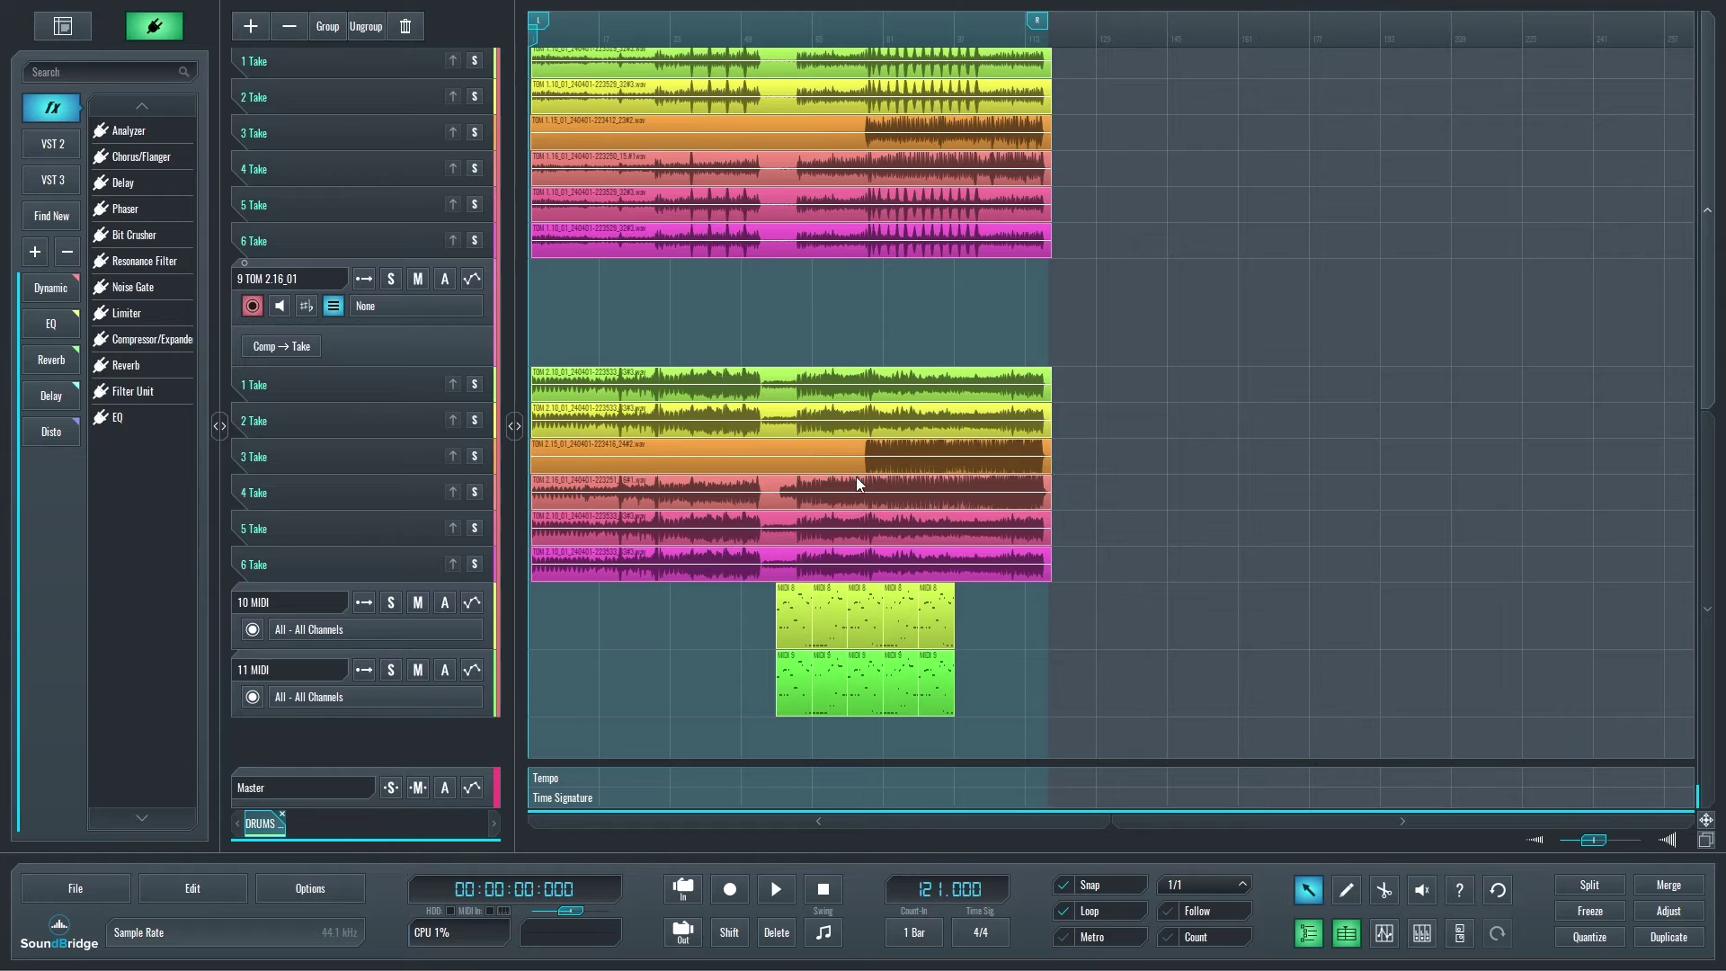
Turn on the edit link of the drum group at the start of the track list
scroll(854, 457, up, 12)
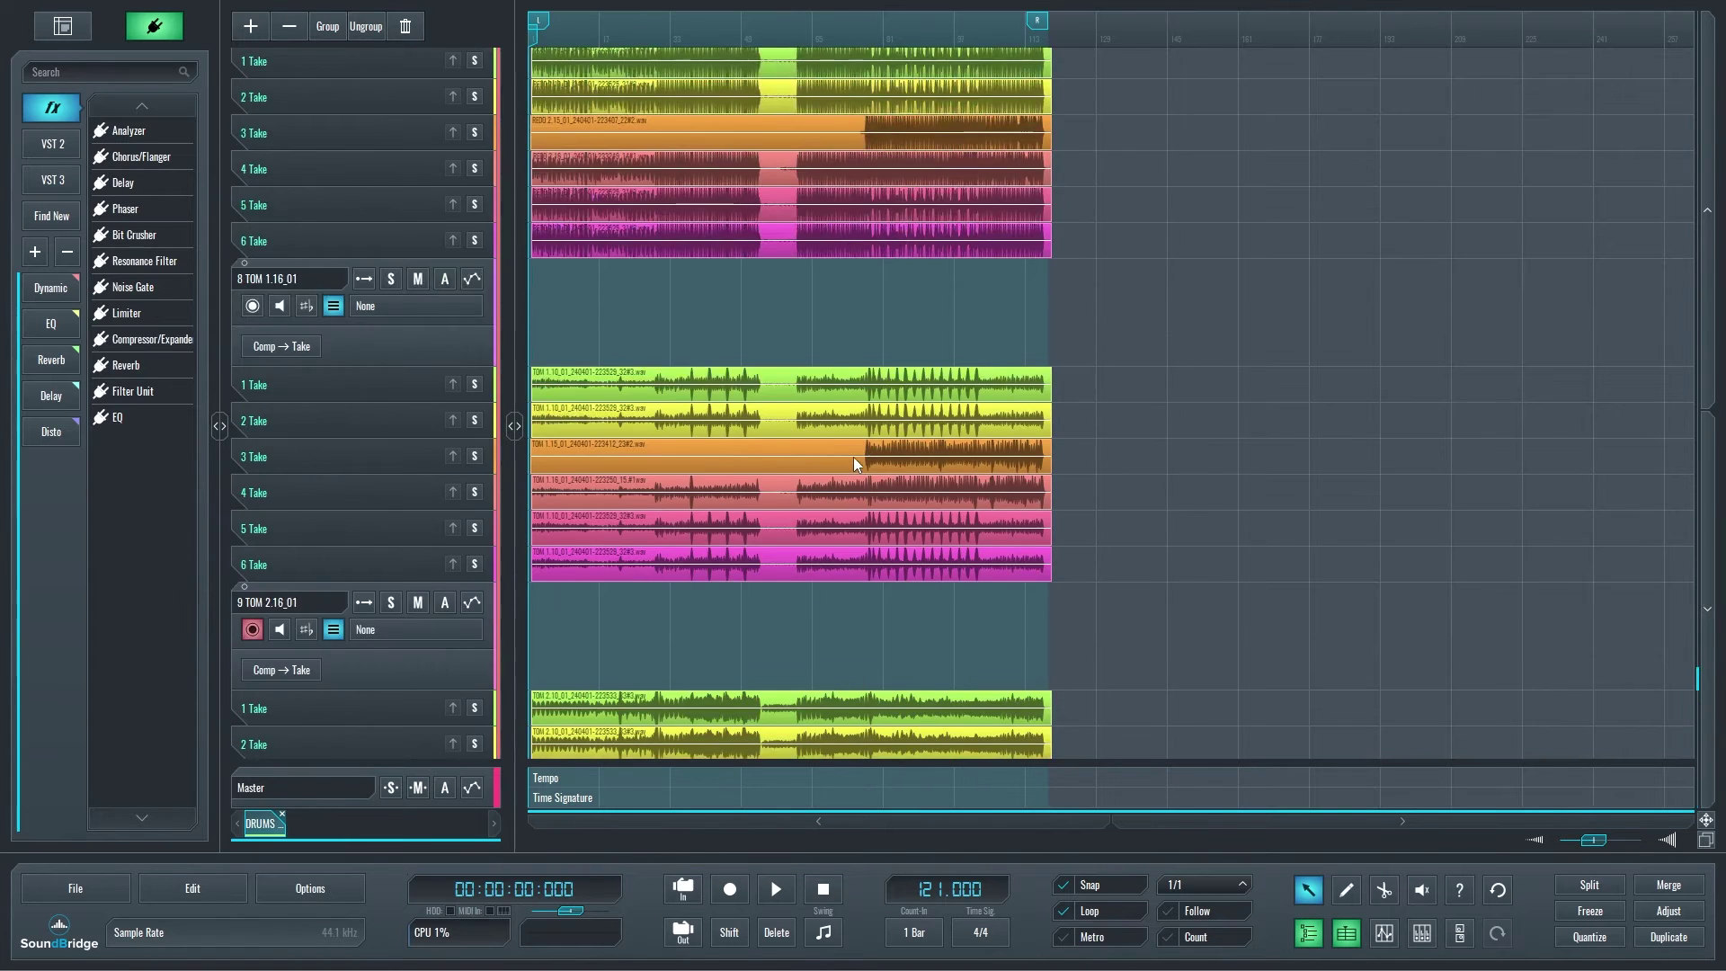
scroll(854, 456, up, 20)
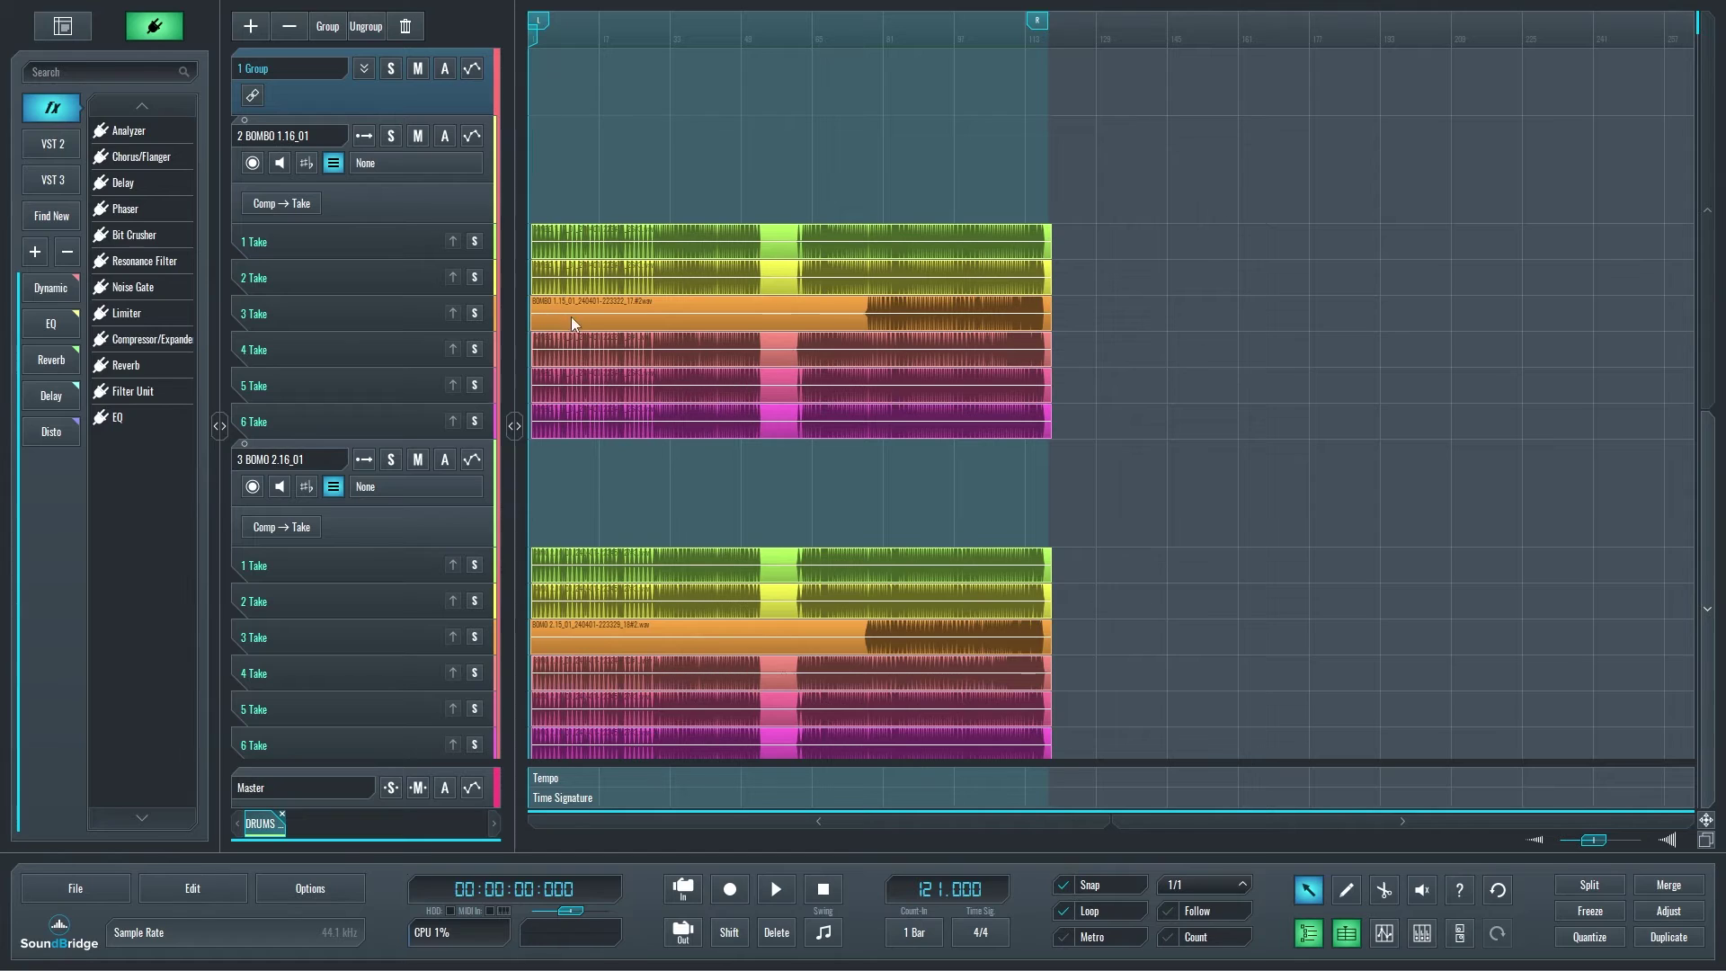
click(255, 98)
Solo take 3 on the linked drum tracks, check the other tracks, switch the solo to take 4 and turn it off
click(475, 313)
scroll(608, 611, down, 11)
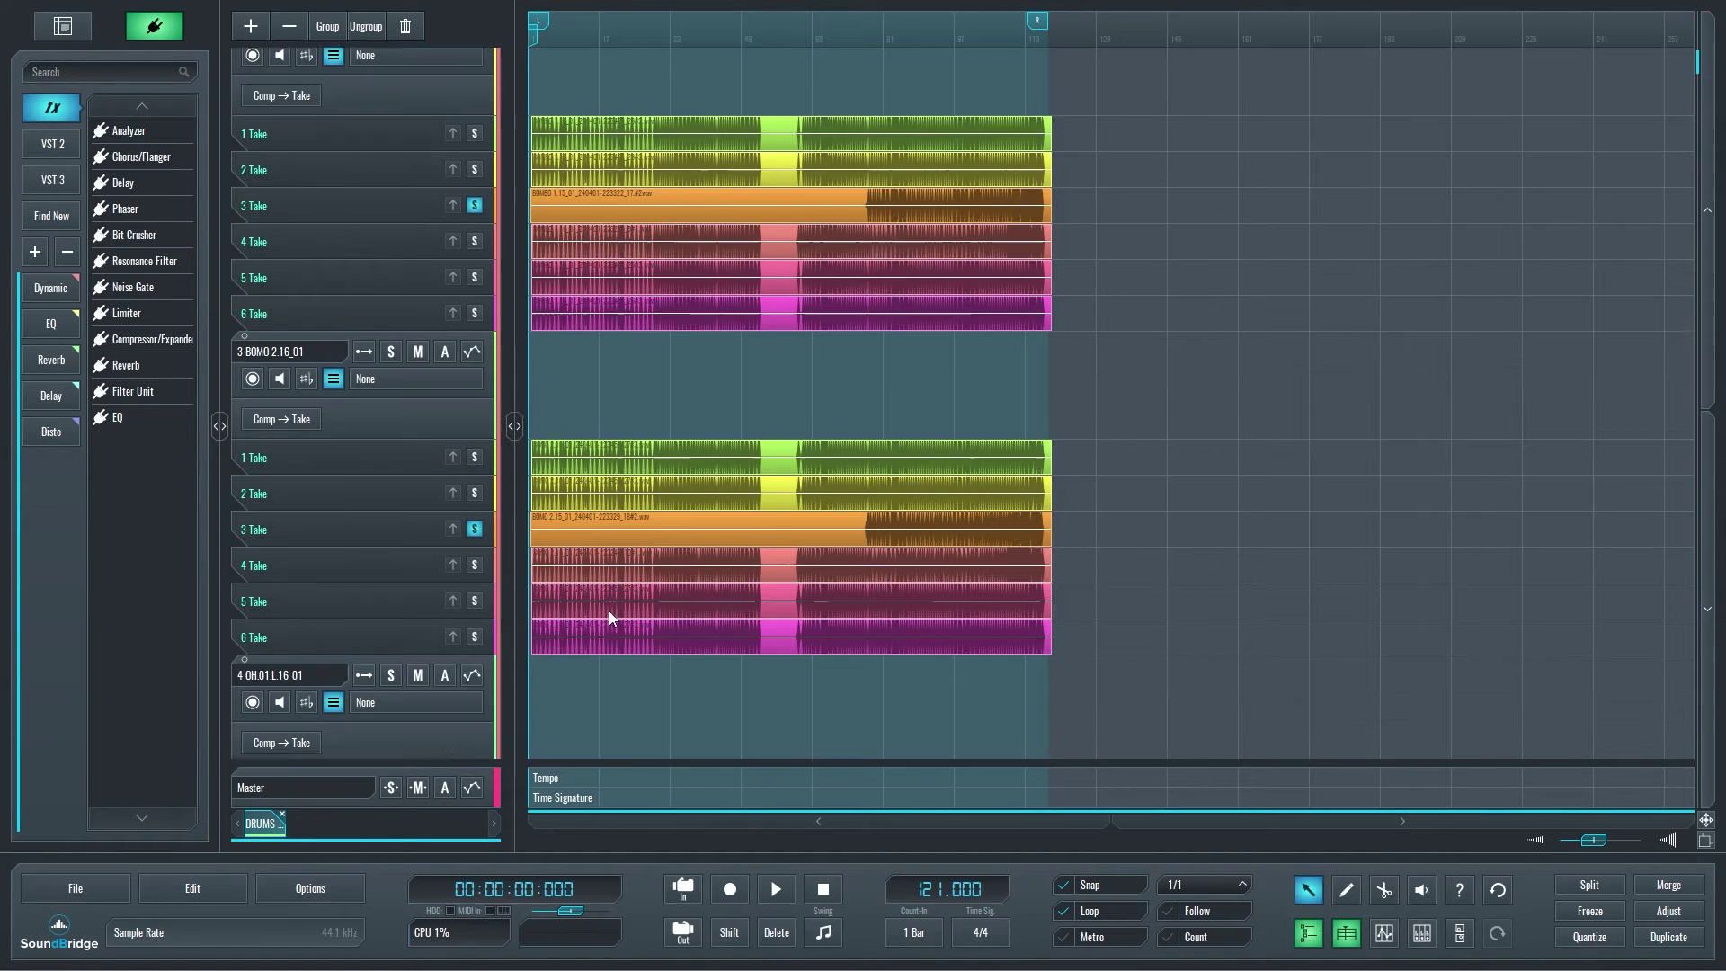
scroll(607, 611, up, 11)
click(476, 351)
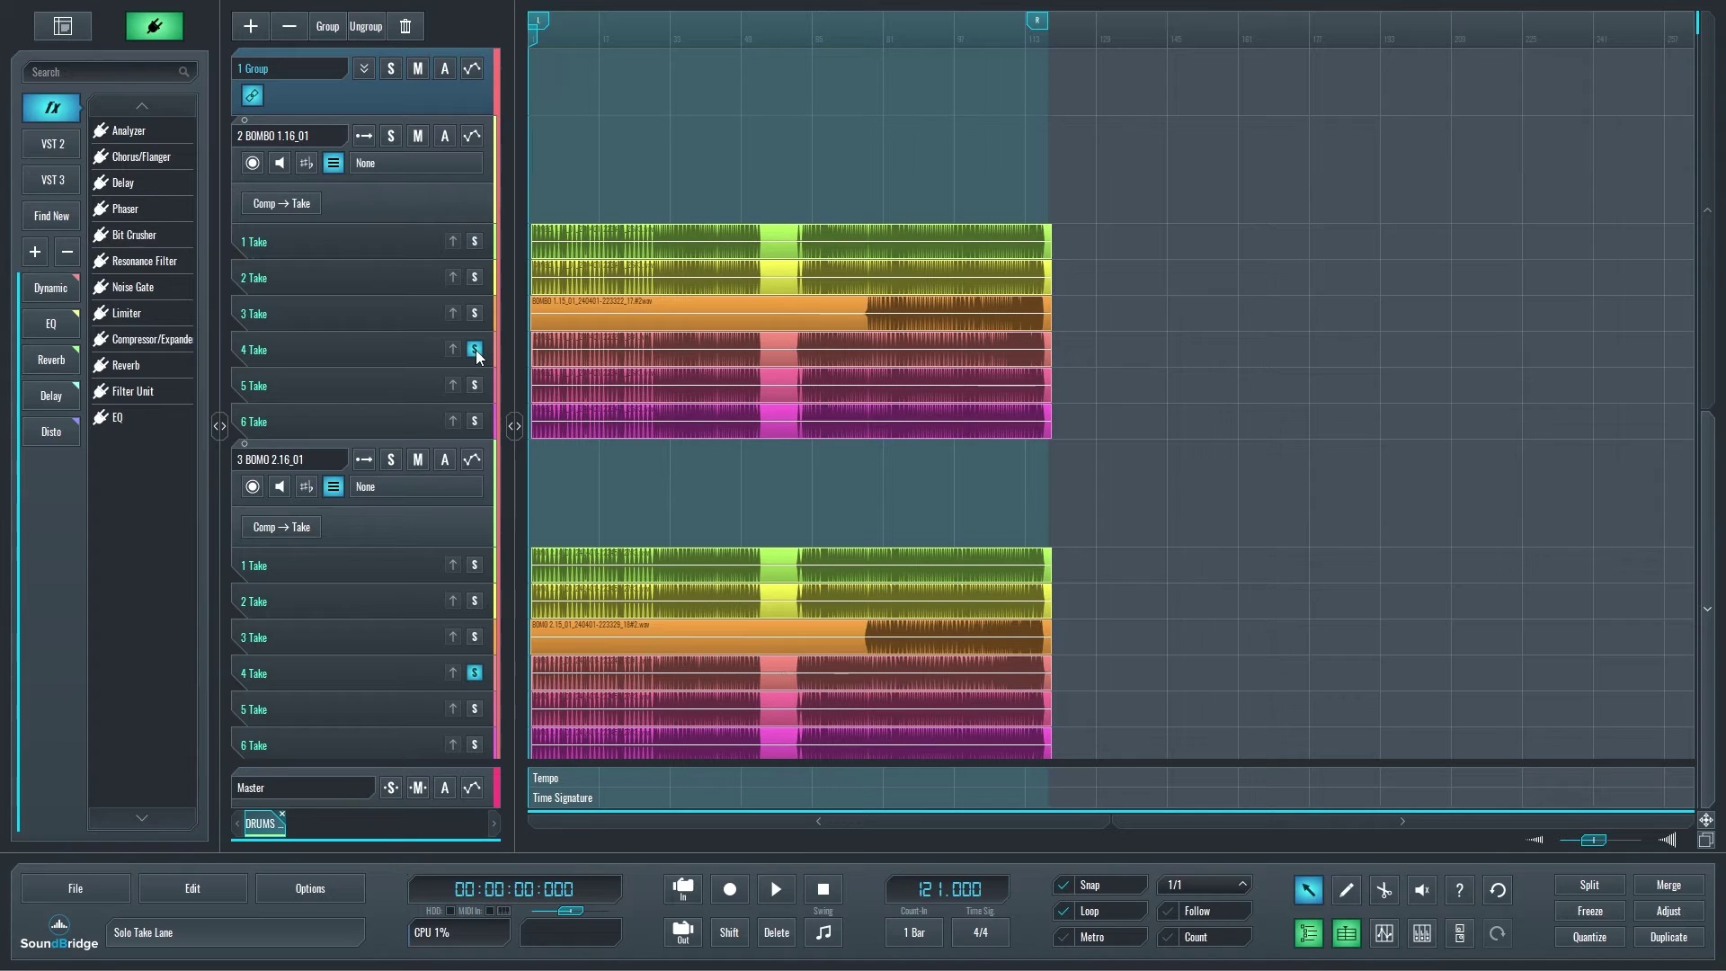
click(477, 355)
Send the whole take 4 clip up to the main lane of every linked drum track, inspect the tracks and undo it
click(712, 360)
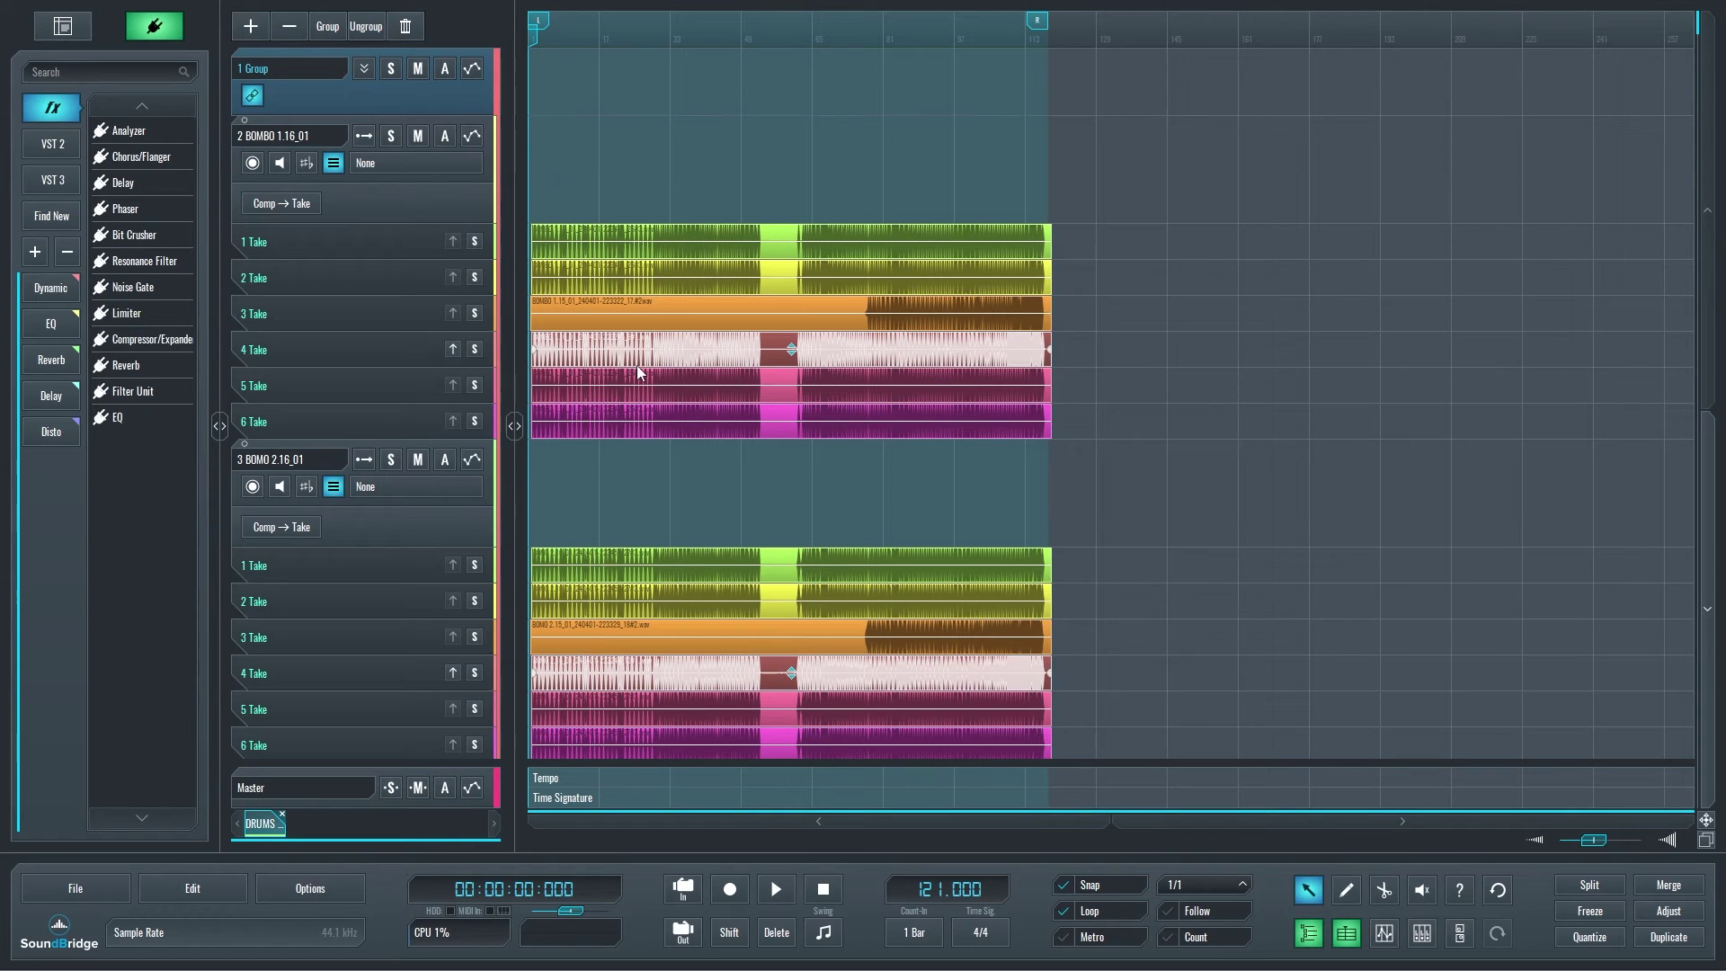
click(453, 351)
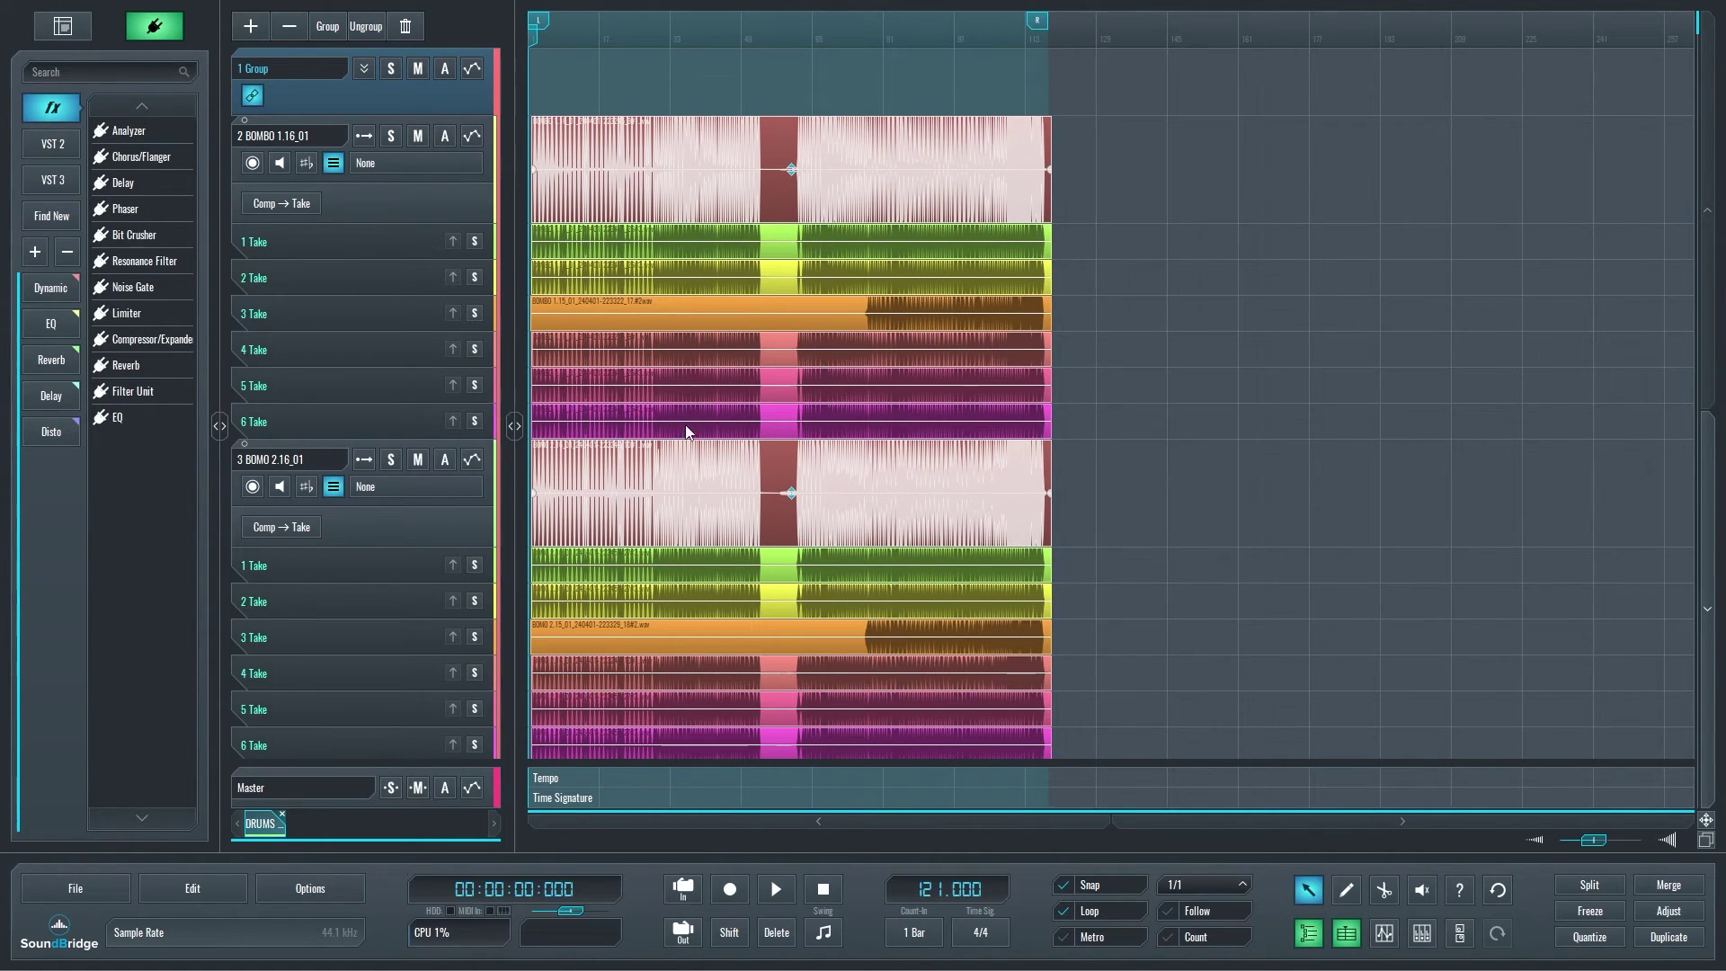
scroll(683, 431, down, 3)
scroll(683, 440, down, 5)
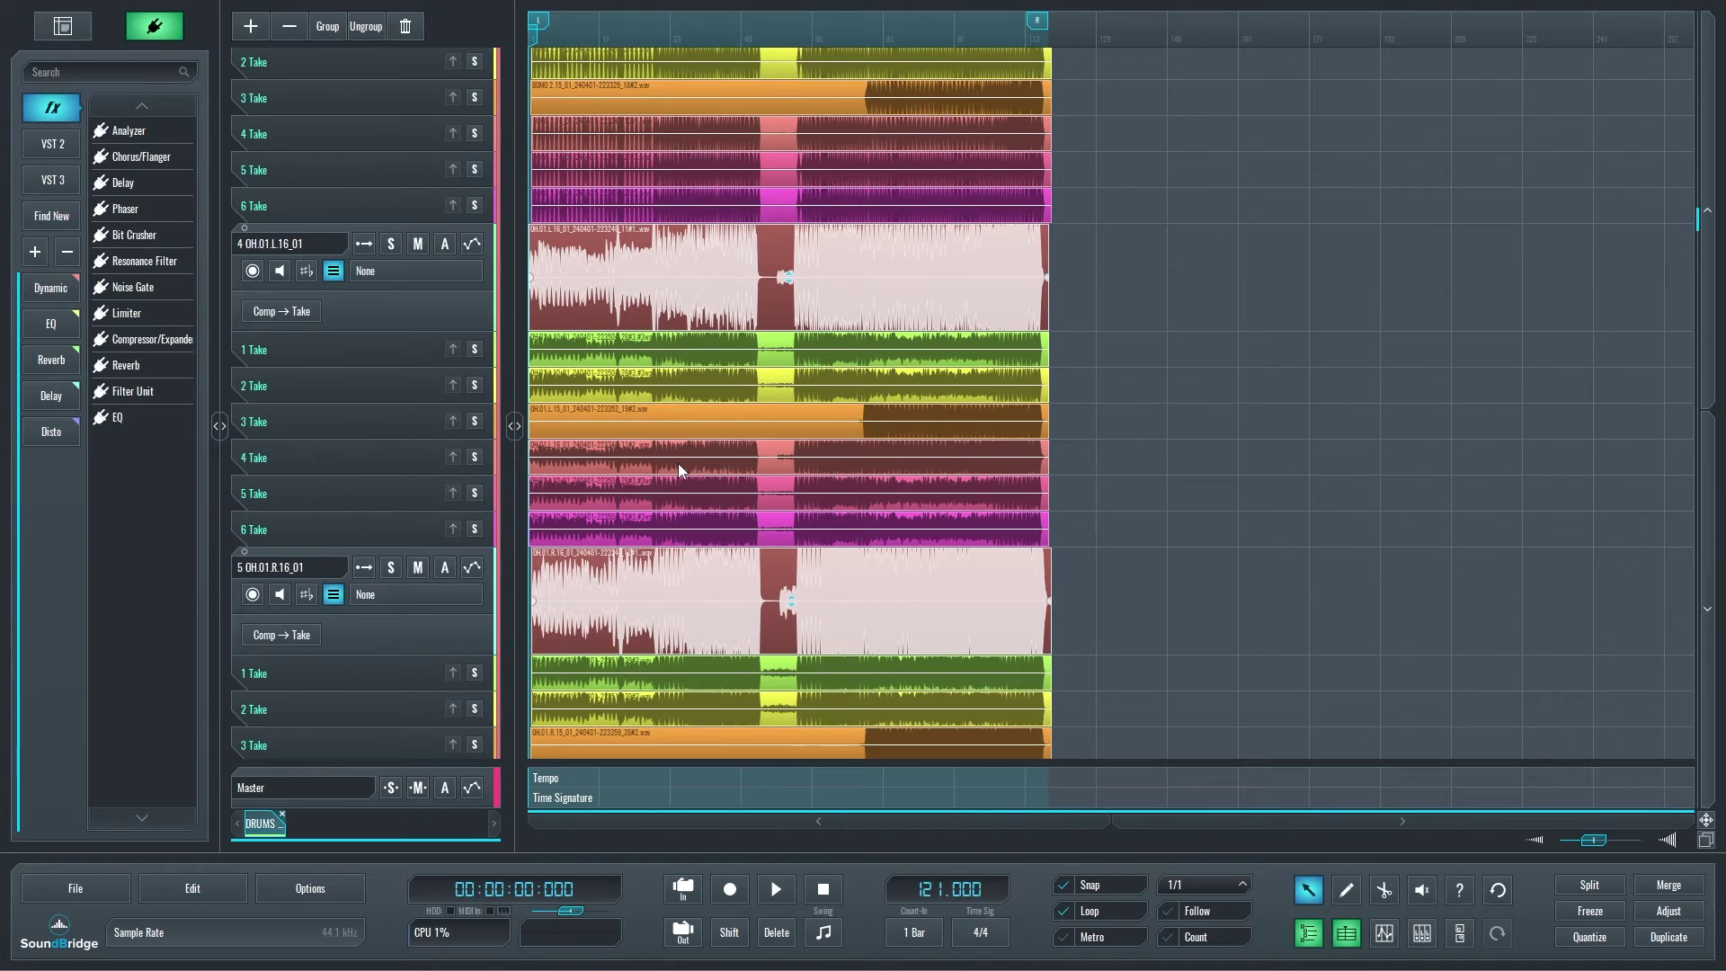
scroll(680, 458, up, 8)
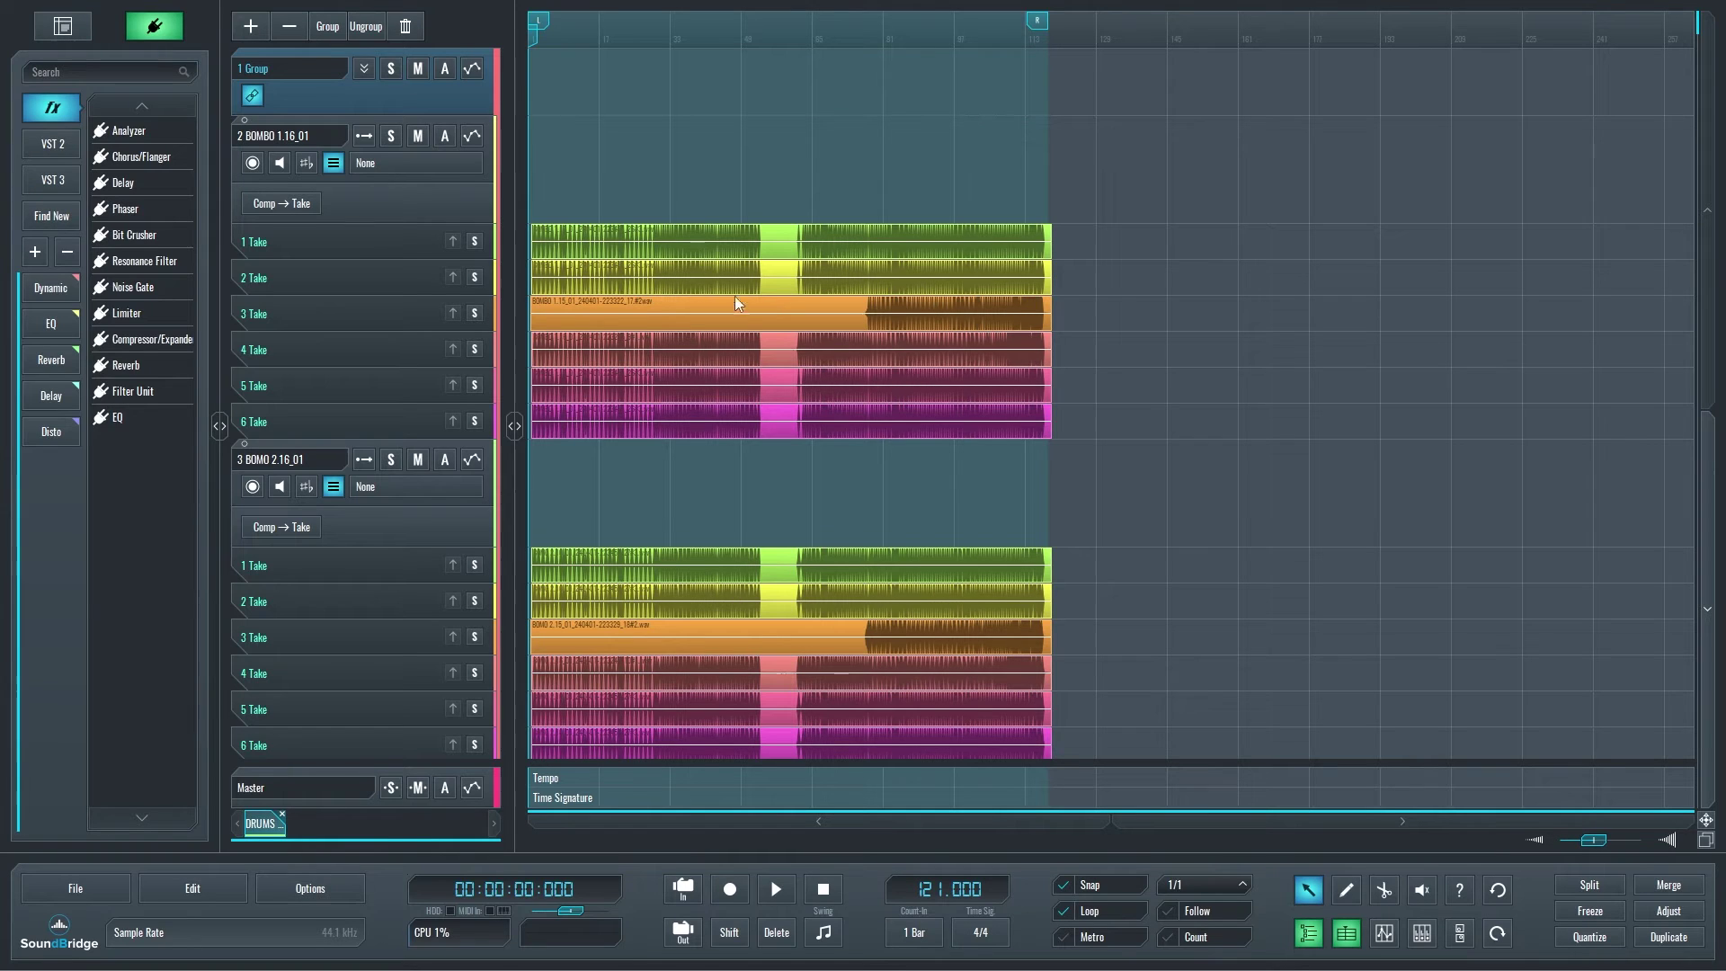
Split the take 3 clips near their end across the linked drum tracks with the scissors tool and check the cut on the other tracks
click(1384, 890)
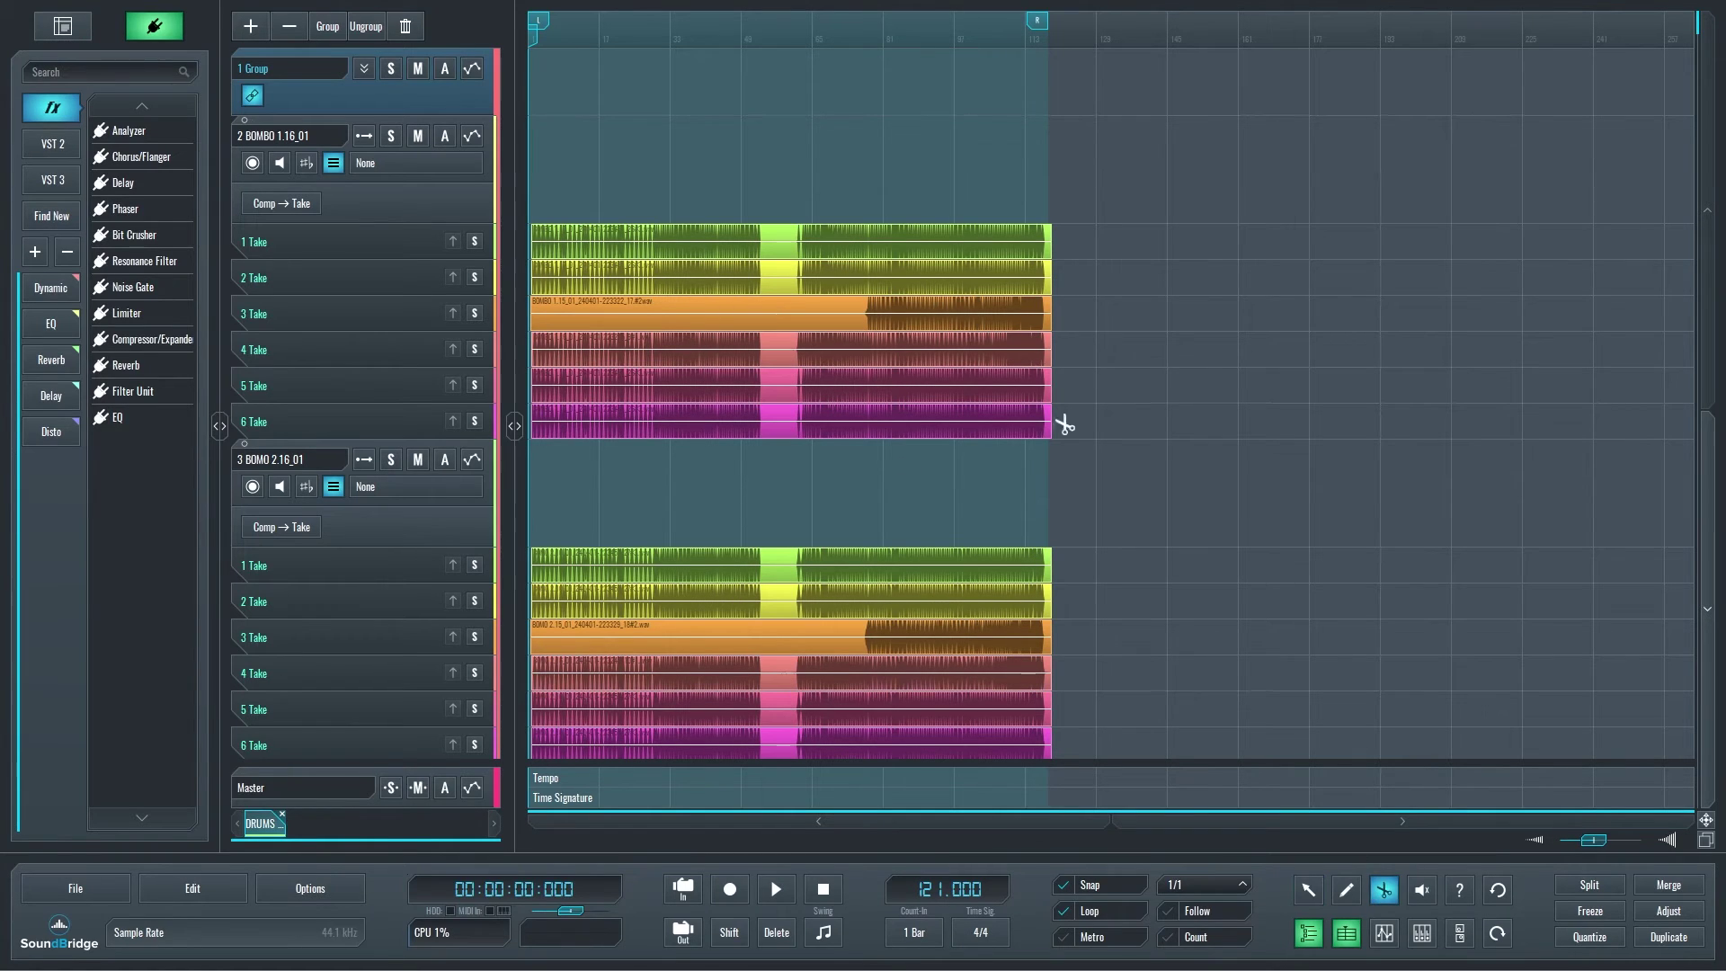
click(964, 310)
click(963, 637)
scroll(964, 640, down, 3)
scroll(963, 640, down, 3)
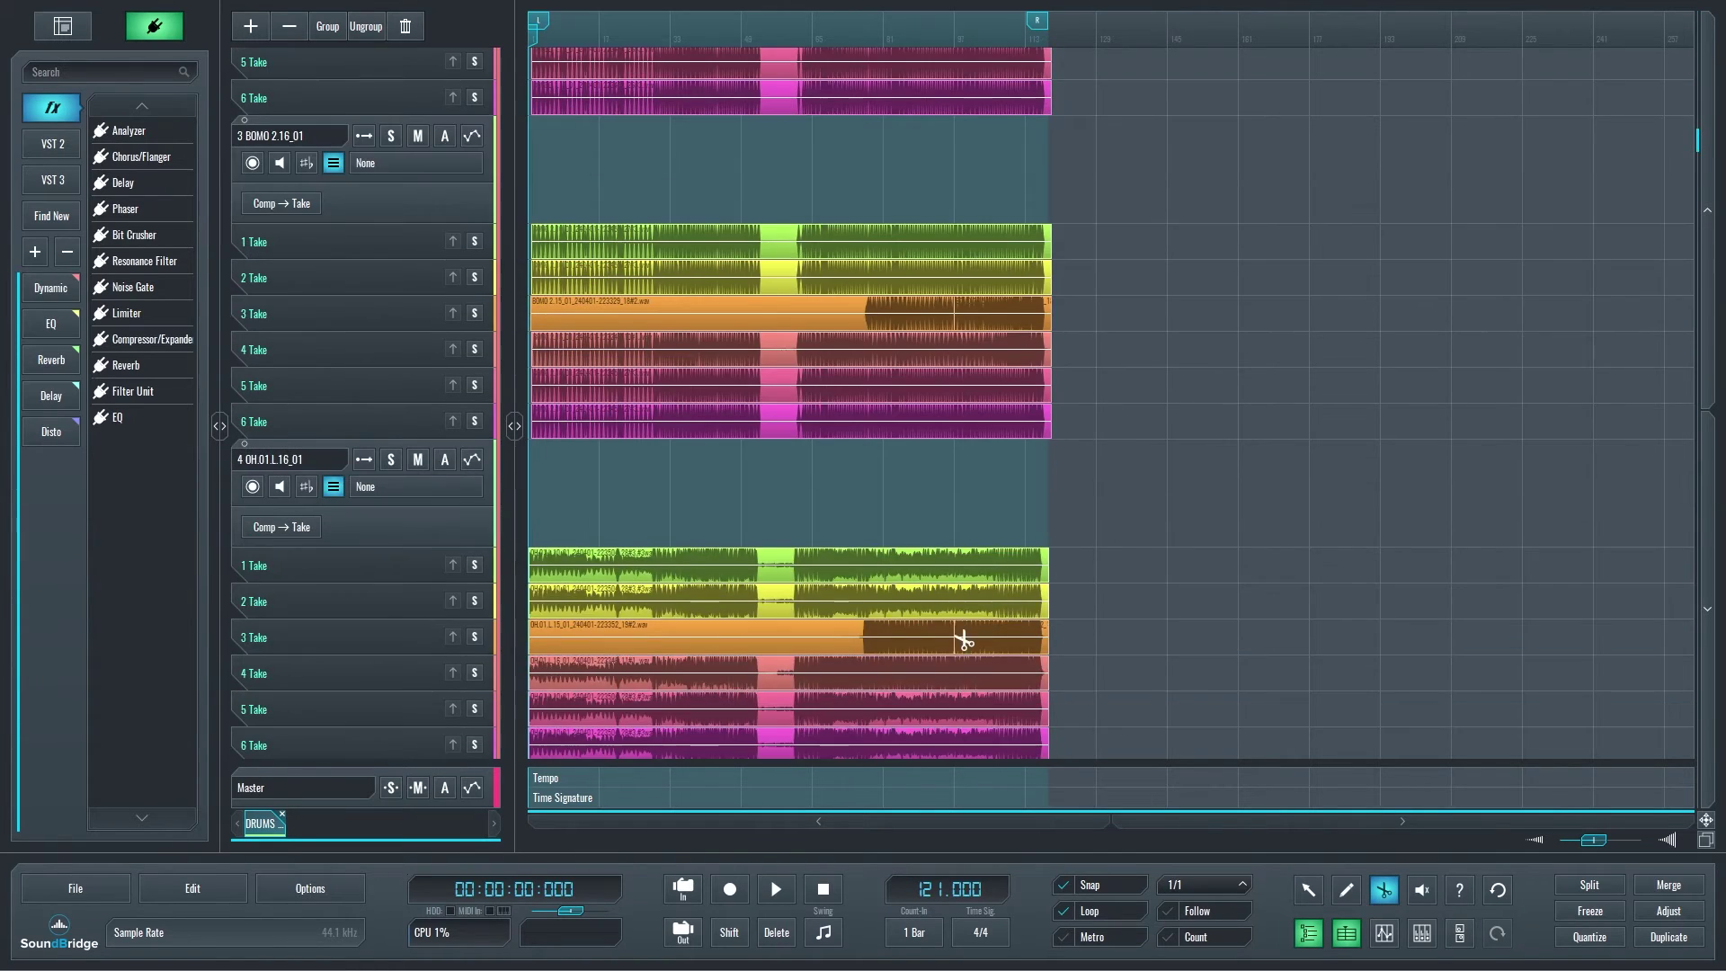
scroll(965, 654, down, 1)
scroll(966, 630, down, 1)
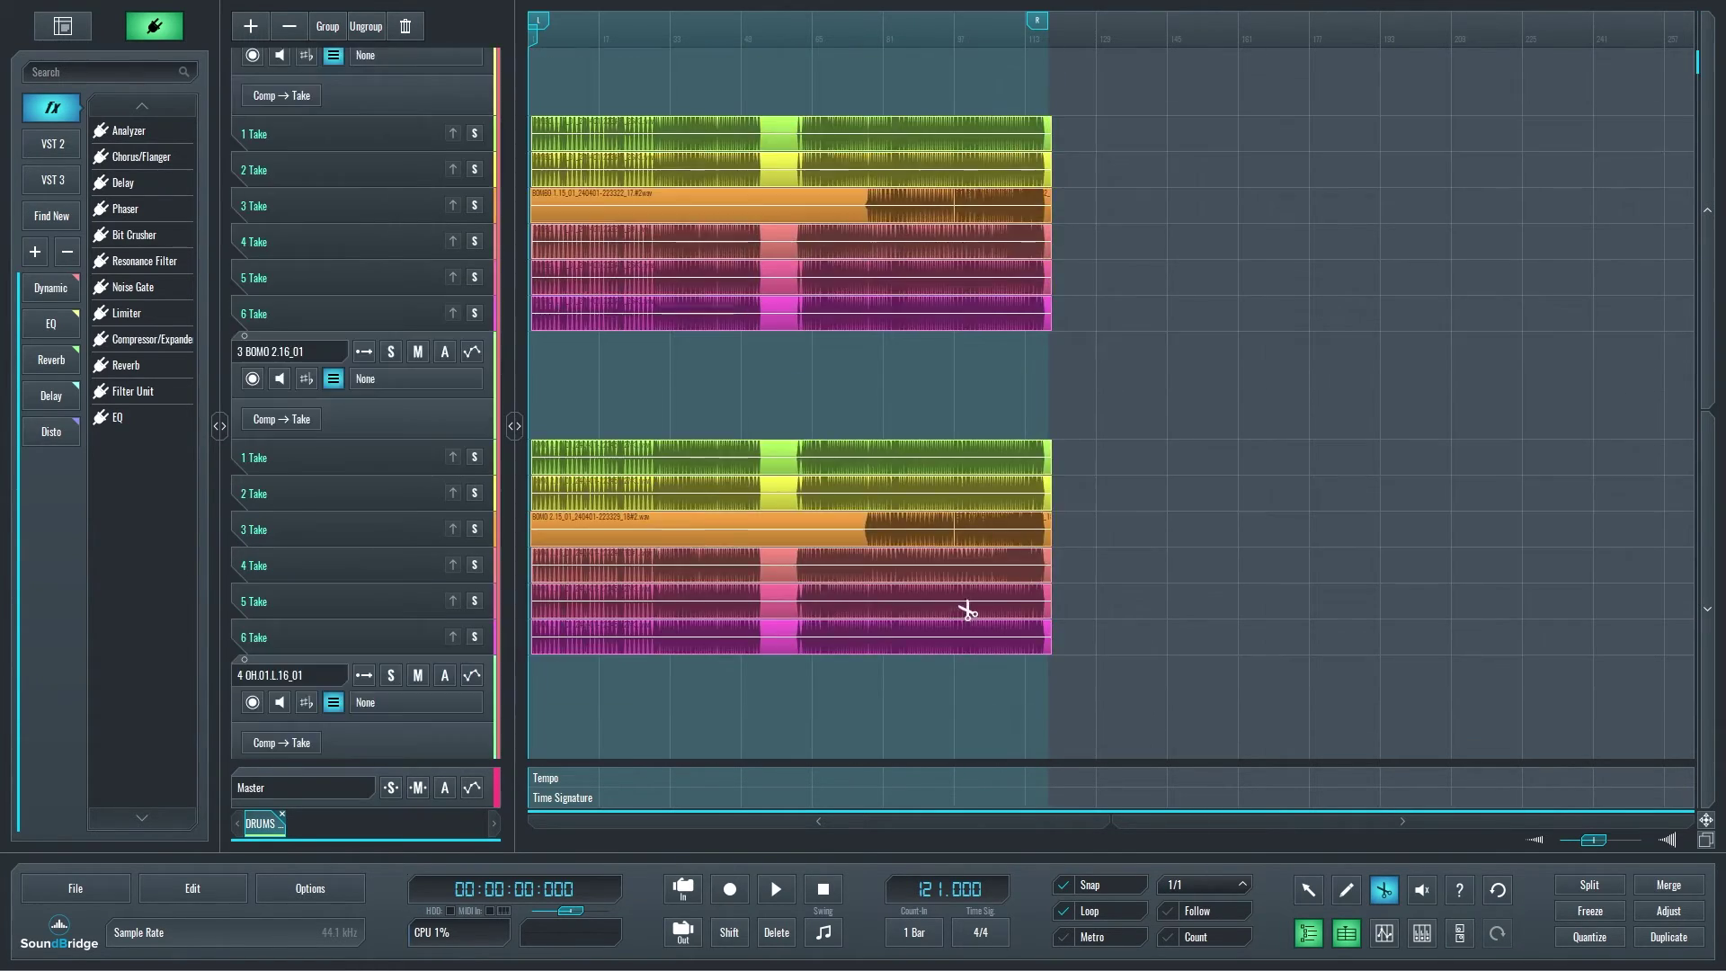
scroll(968, 607, up, 8)
Cut take 2 about two thirds along, and split takes 2 to 6 just over a third of the way in
click(890, 279)
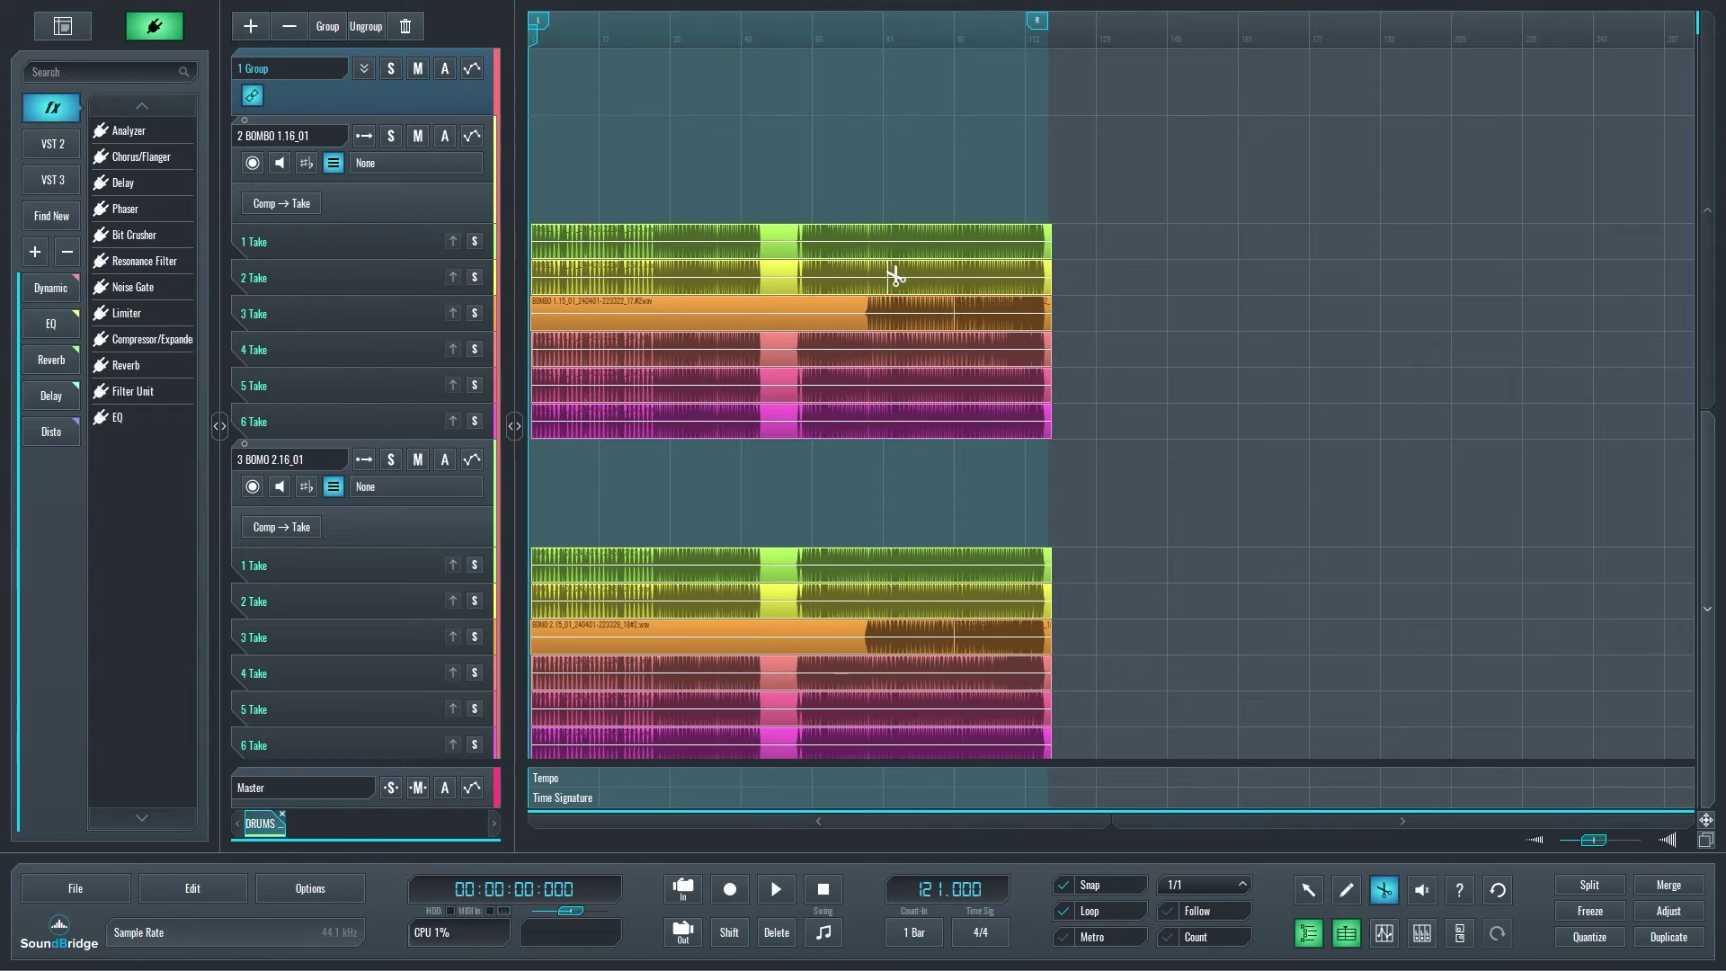
click(719, 350)
click(724, 279)
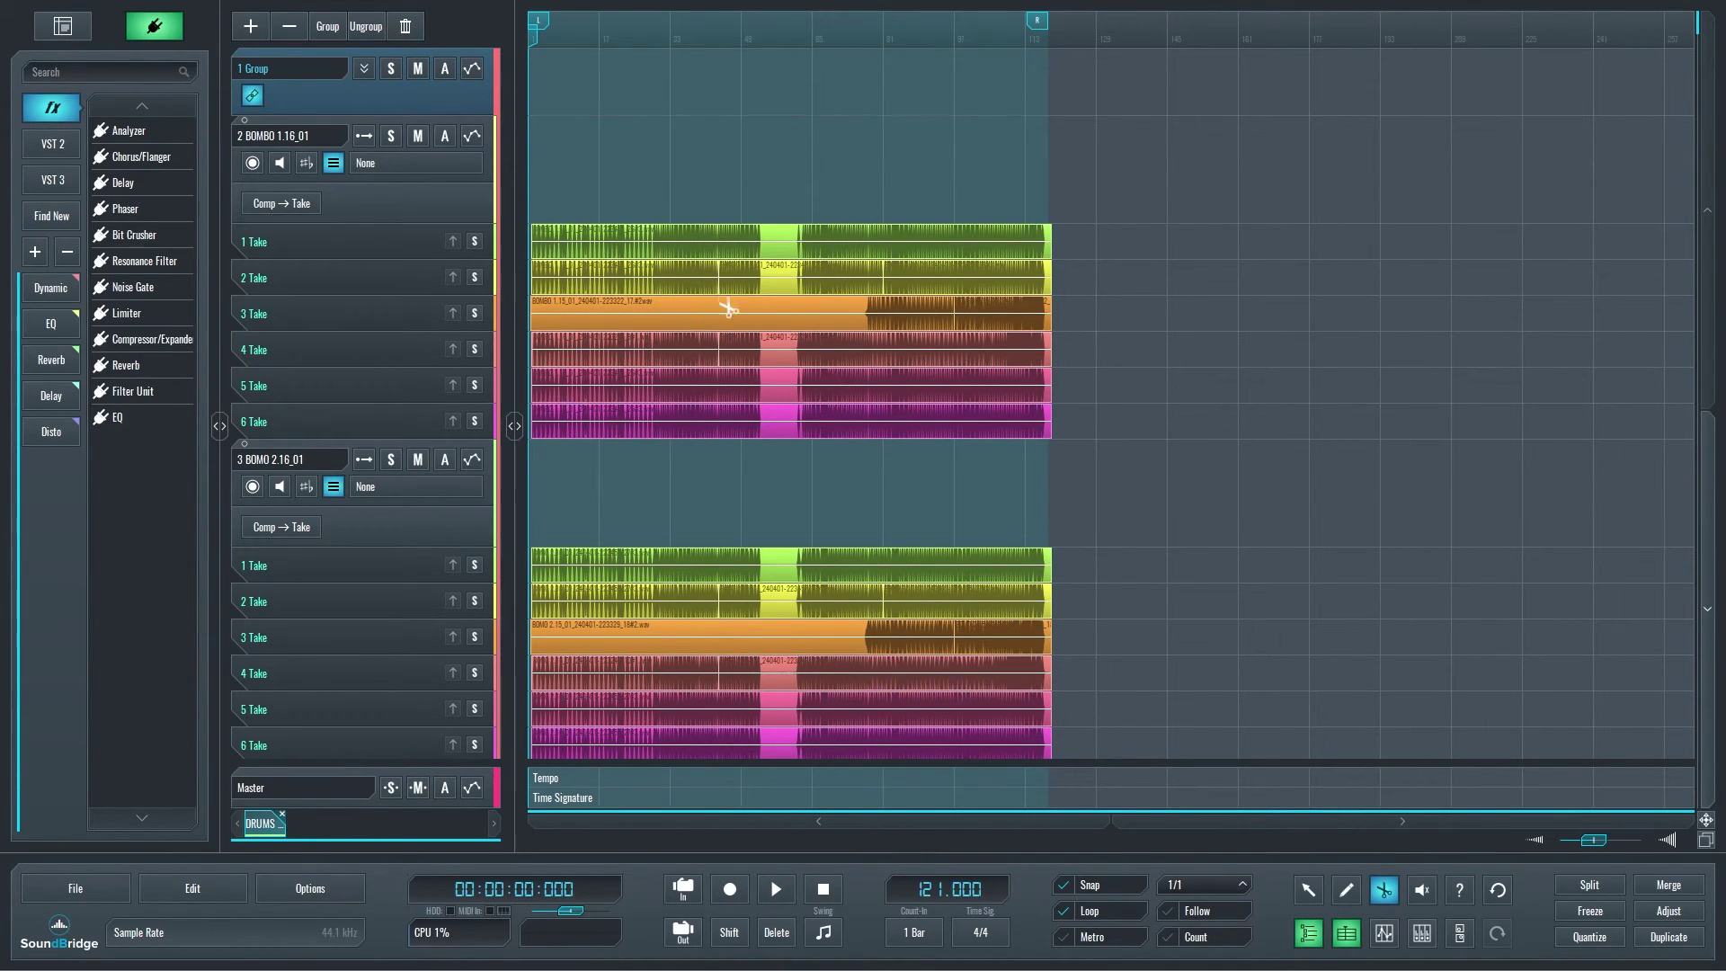
click(724, 316)
click(725, 375)
click(723, 416)
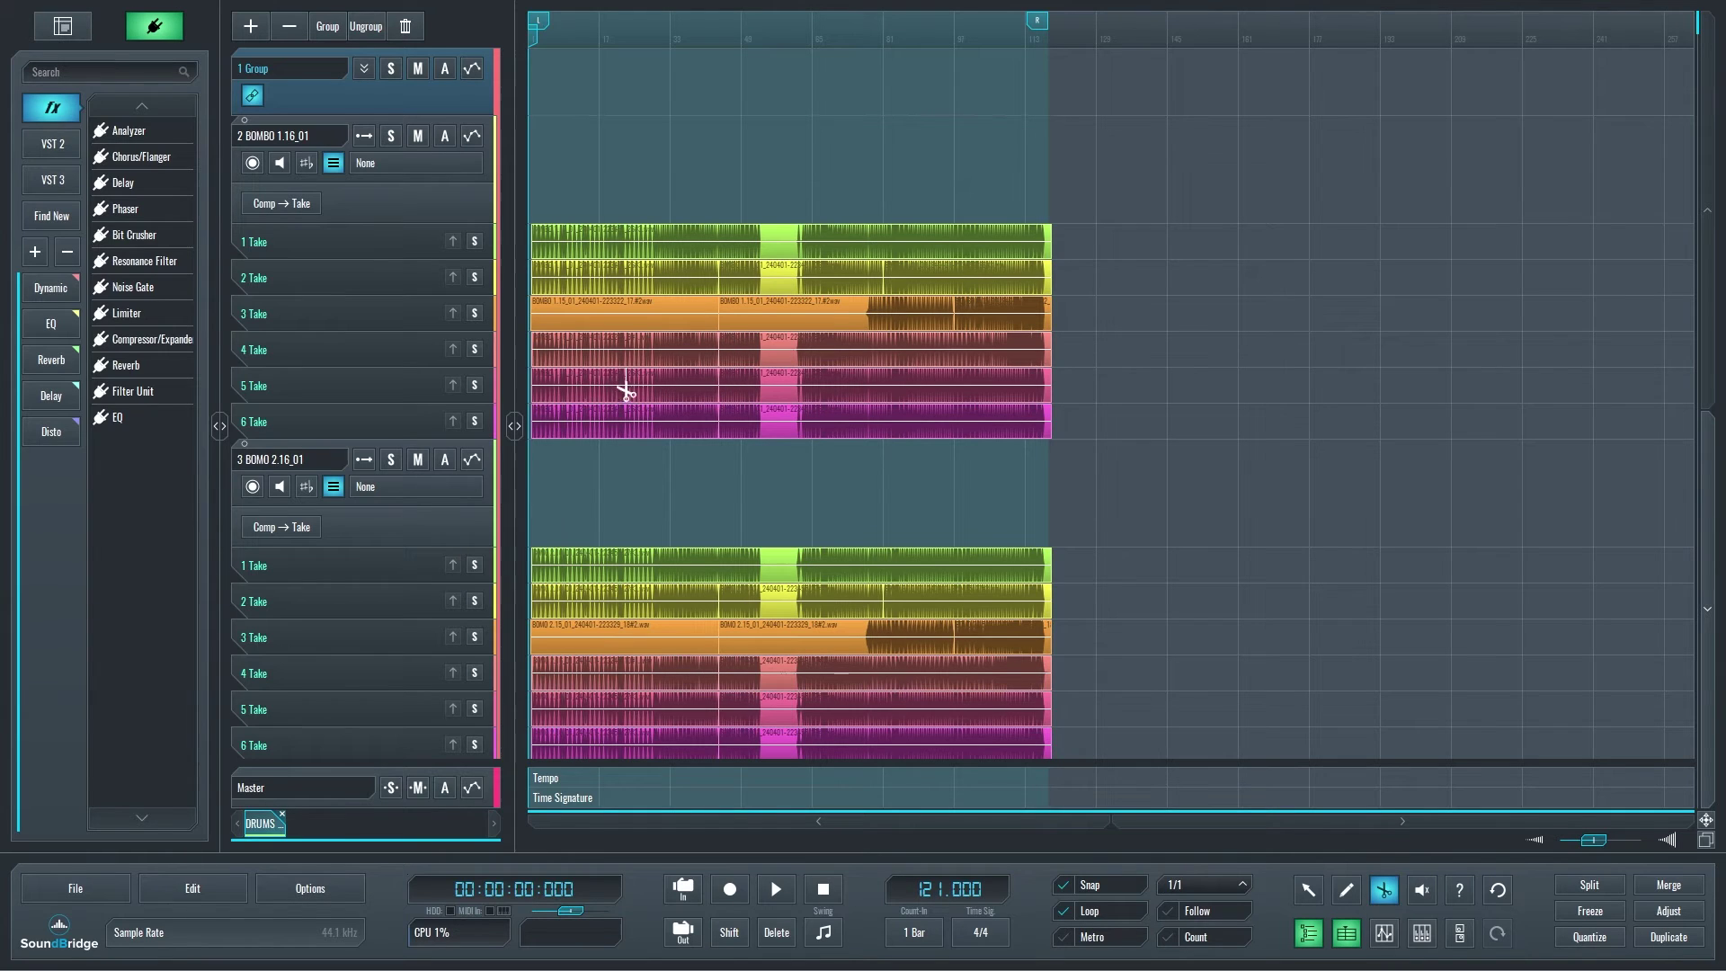
Split the linked takes near their beginning and about two thirds along, including take 3 at both points, and return to the selection tool
click(601, 383)
click(602, 410)
click(601, 312)
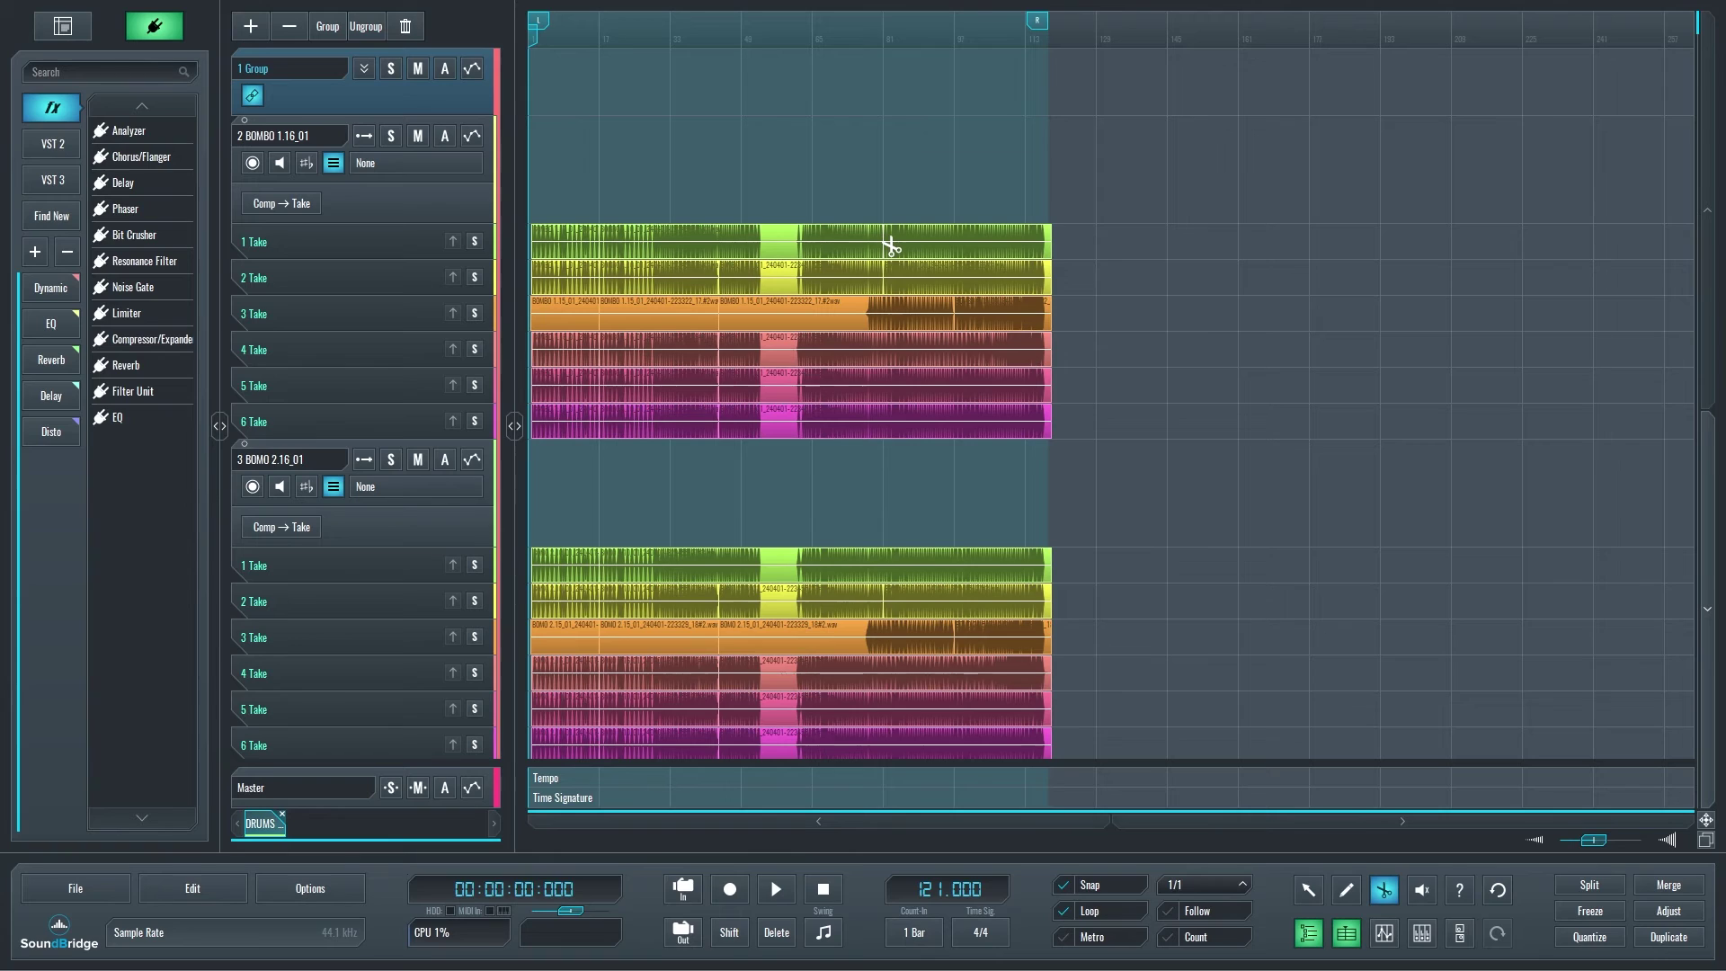
click(887, 315)
click(889, 346)
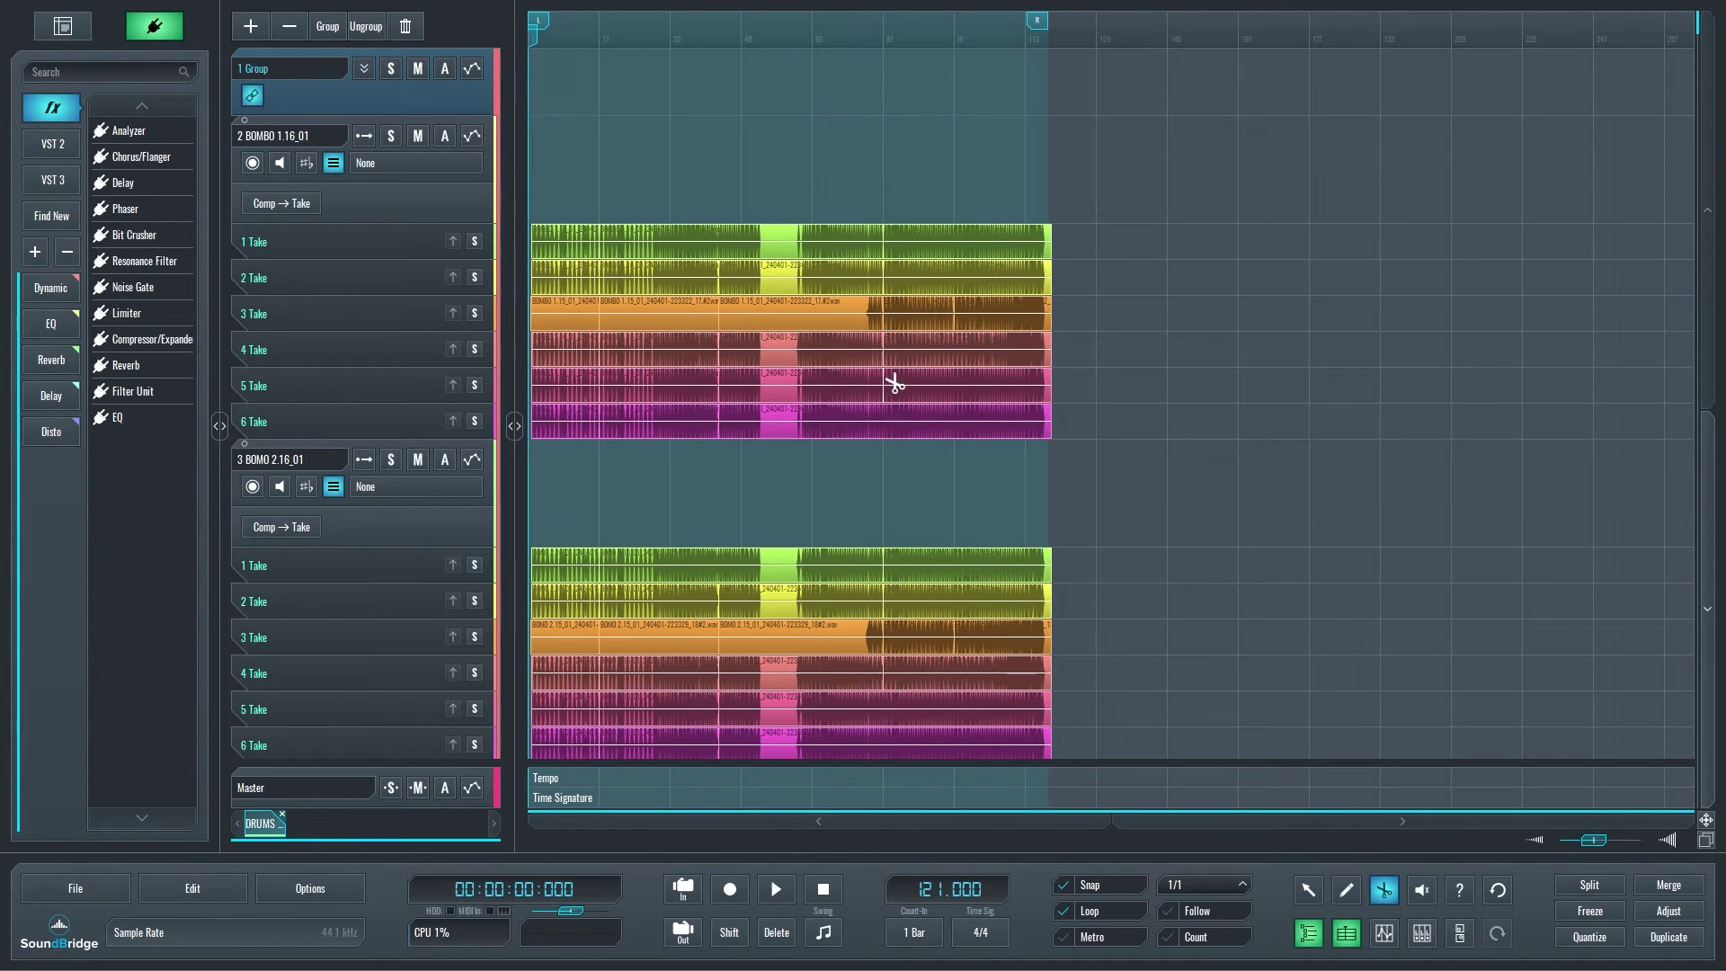
click(1307, 889)
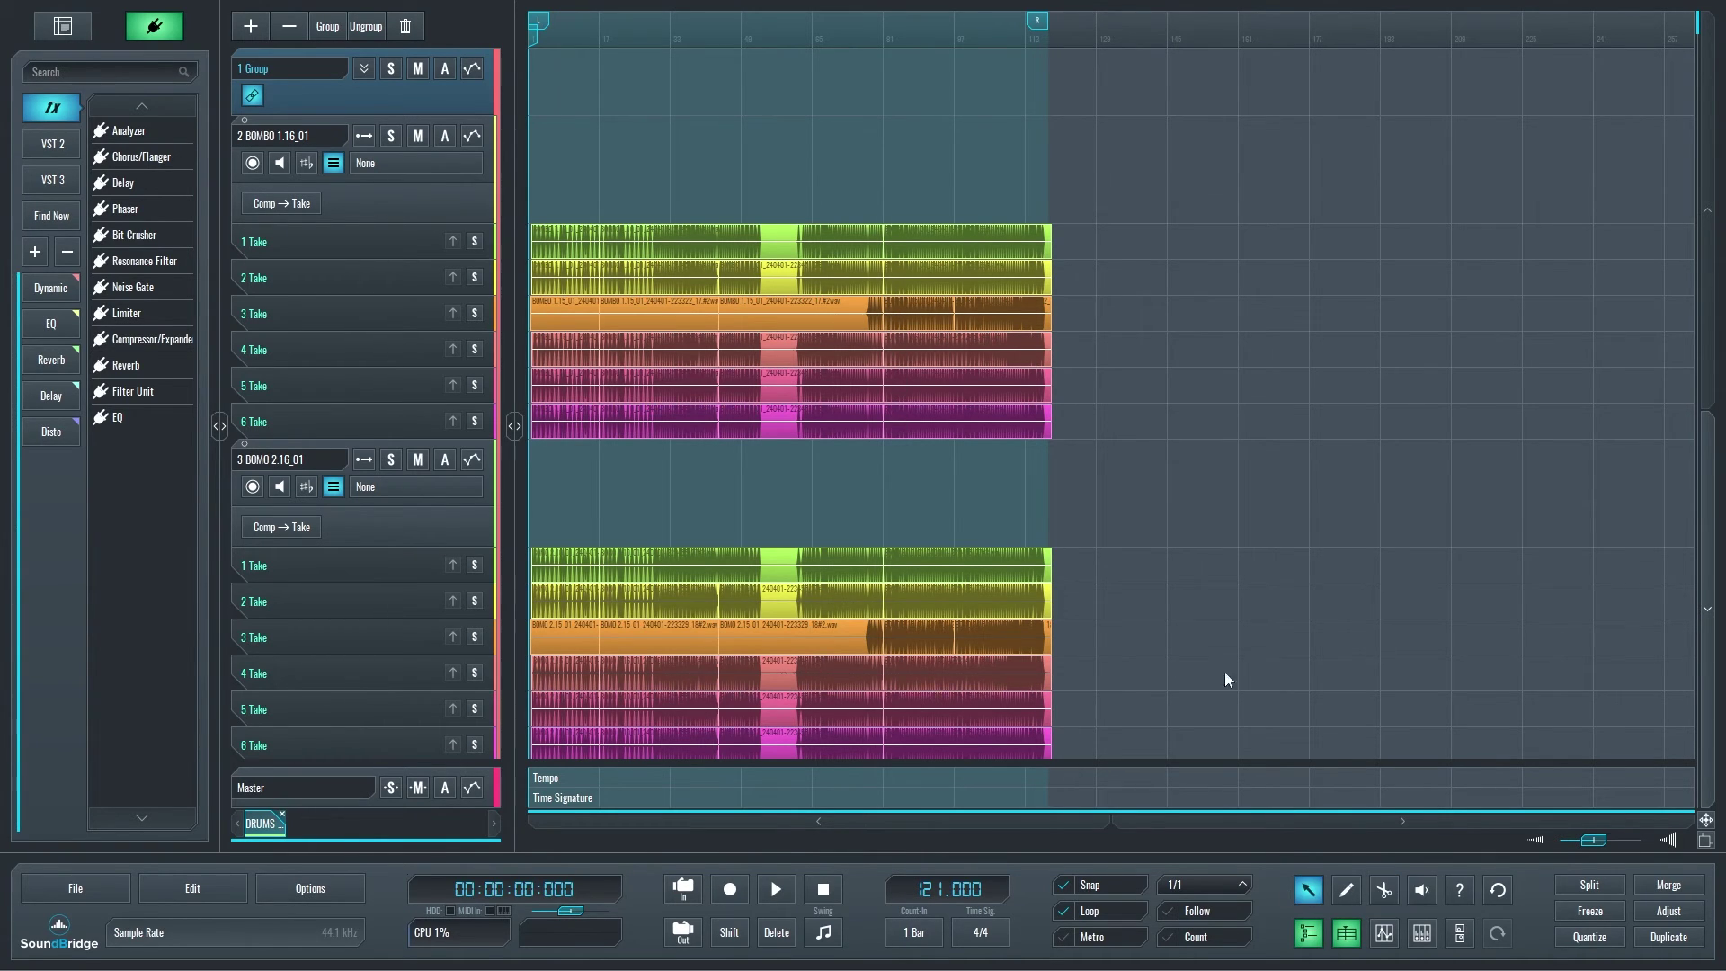
Send the final section of take 6 up to the main lane of the linked drum tracks and check the other tracks
click(930, 427)
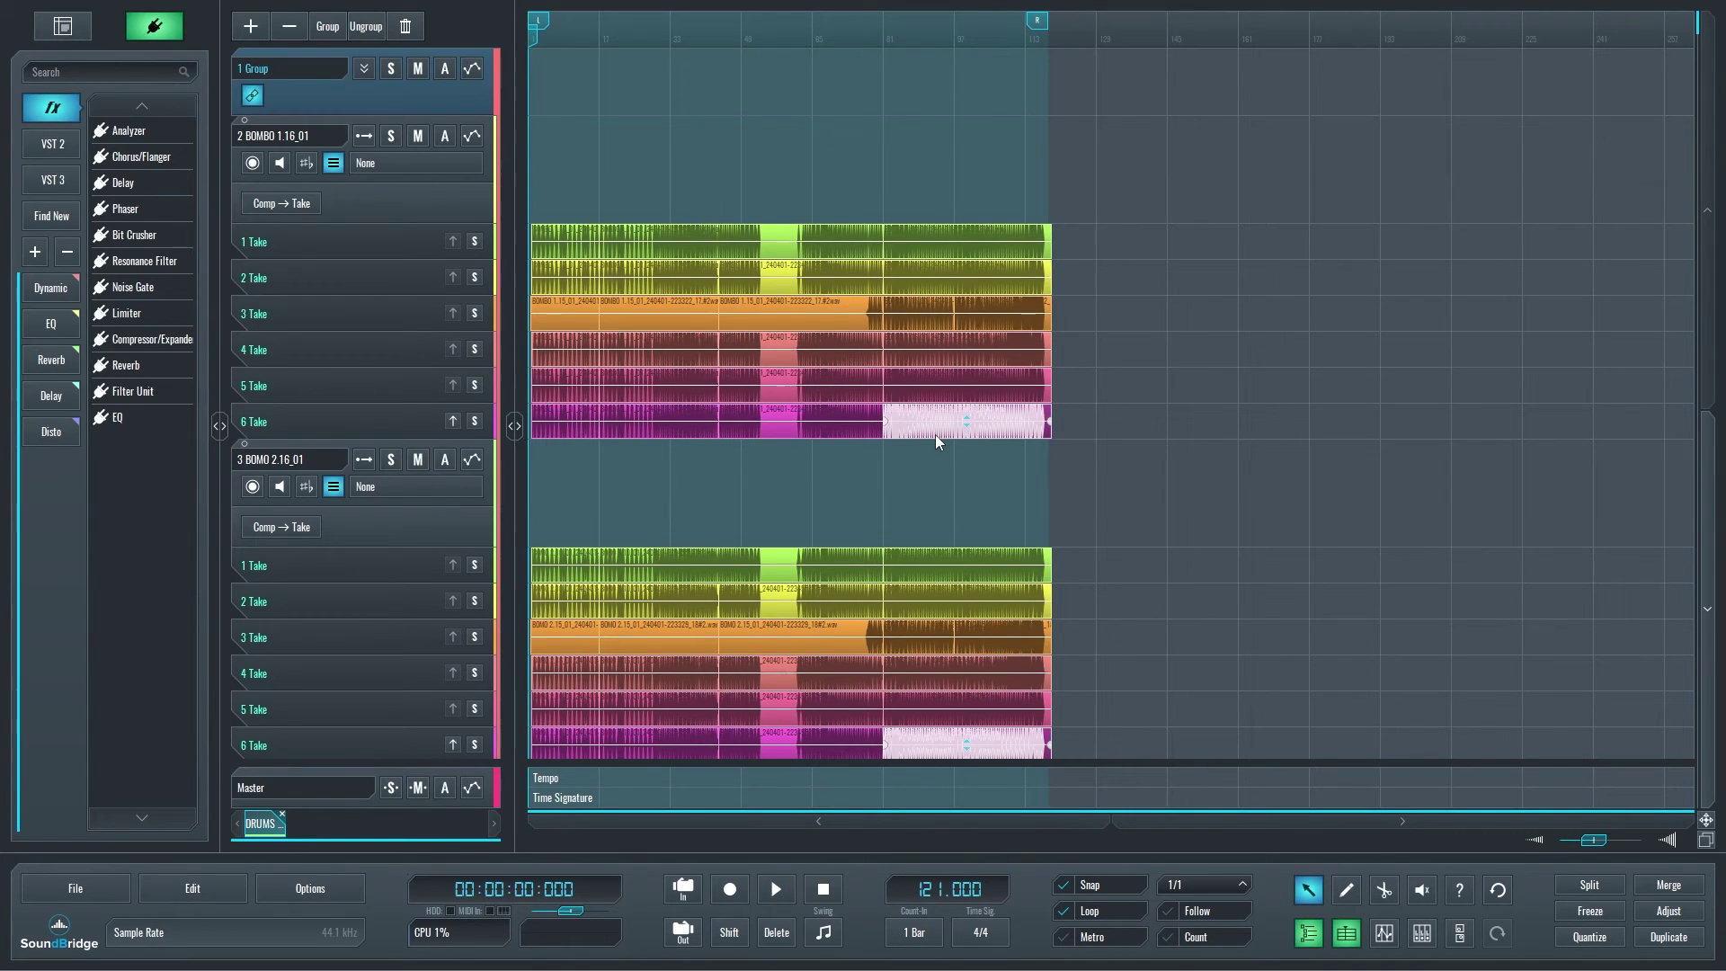
click(453, 421)
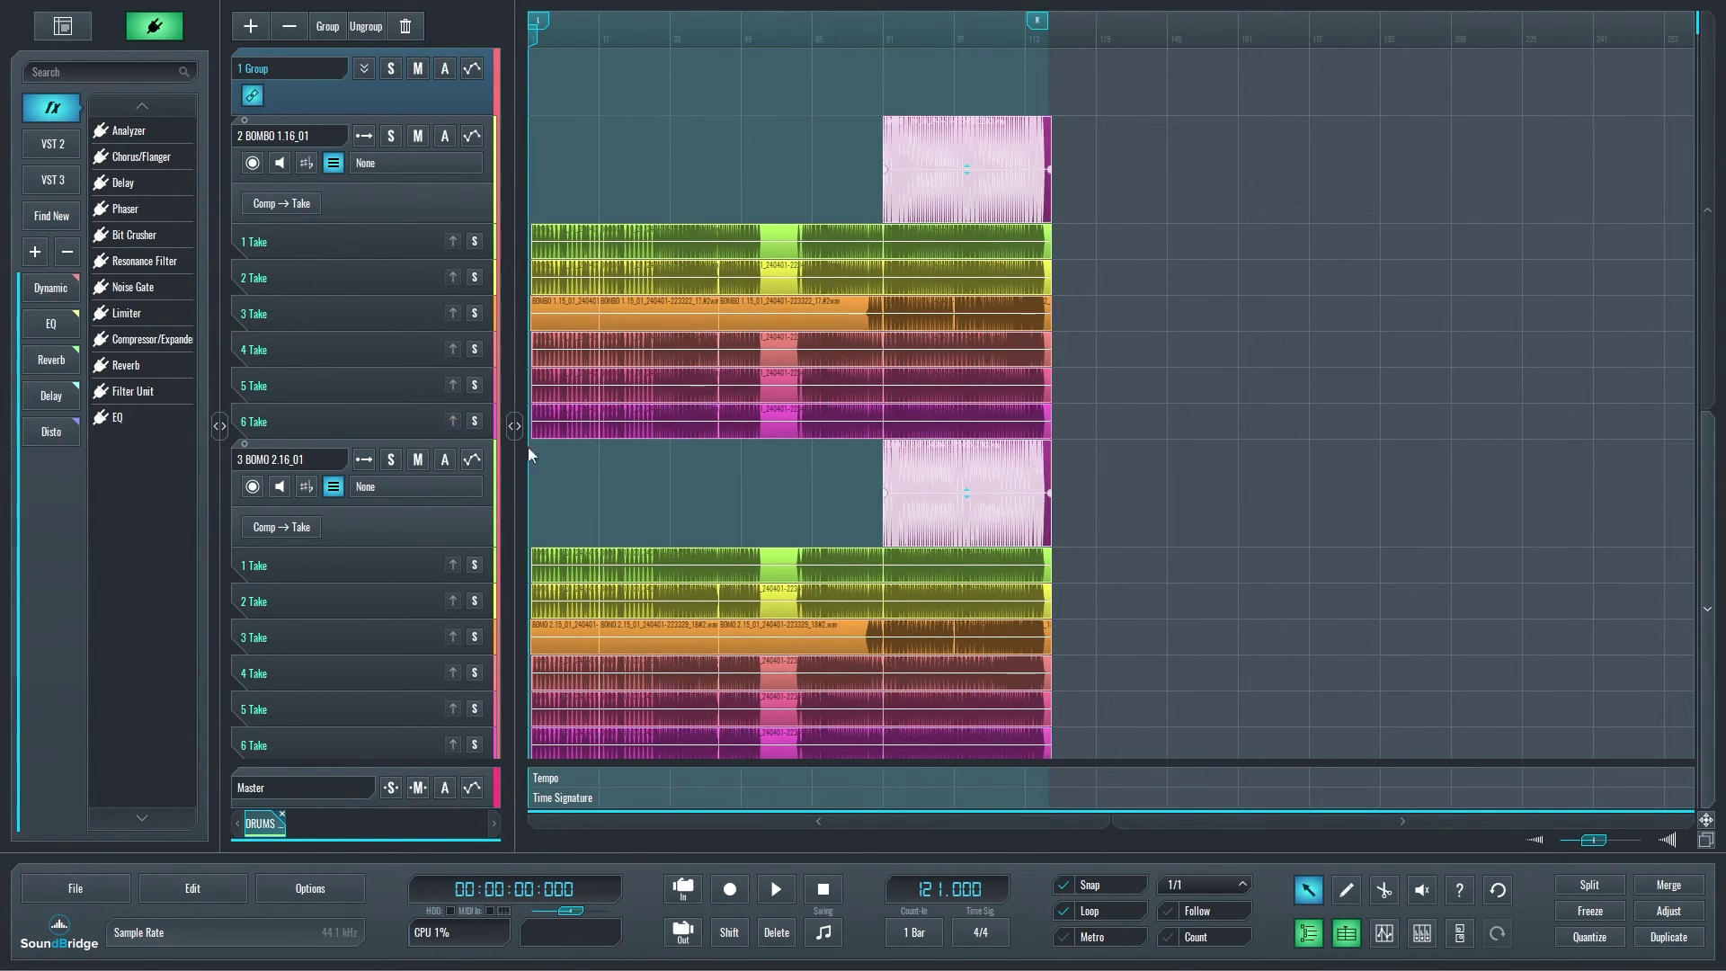
scroll(1014, 519, down, 10)
scroll(983, 516, up, 10)
Add take 2's section directly before the take 6 part to the comp of the linked drum tracks
click(826, 430)
click(827, 358)
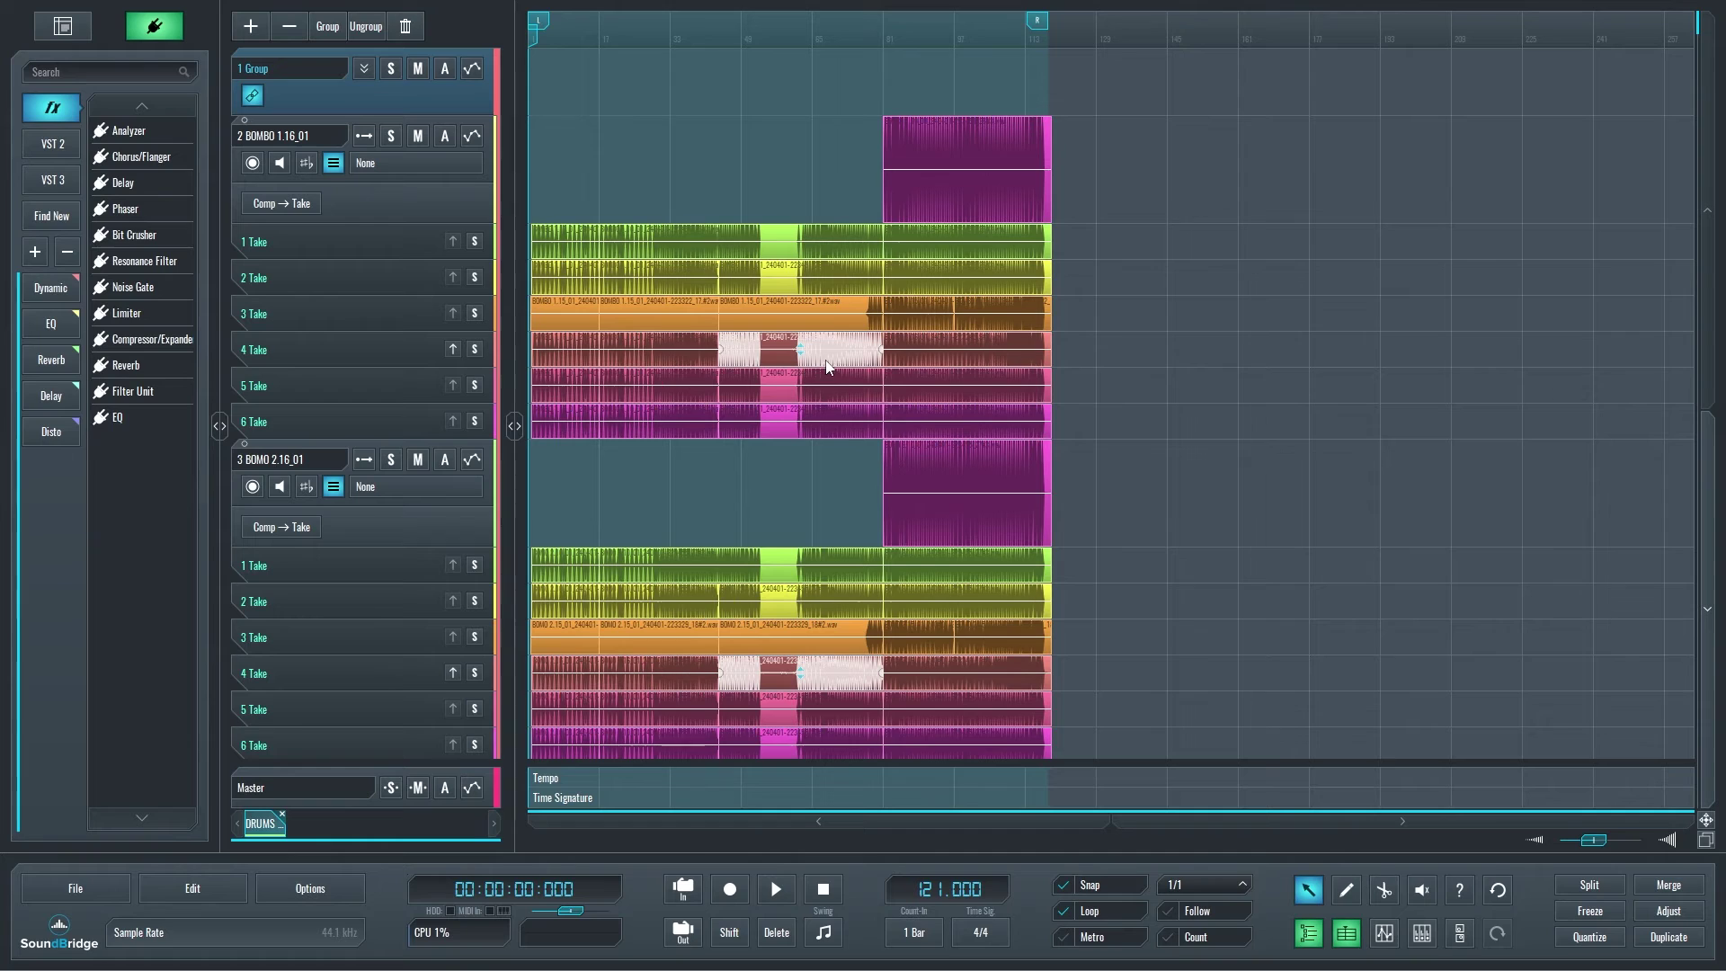
click(796, 288)
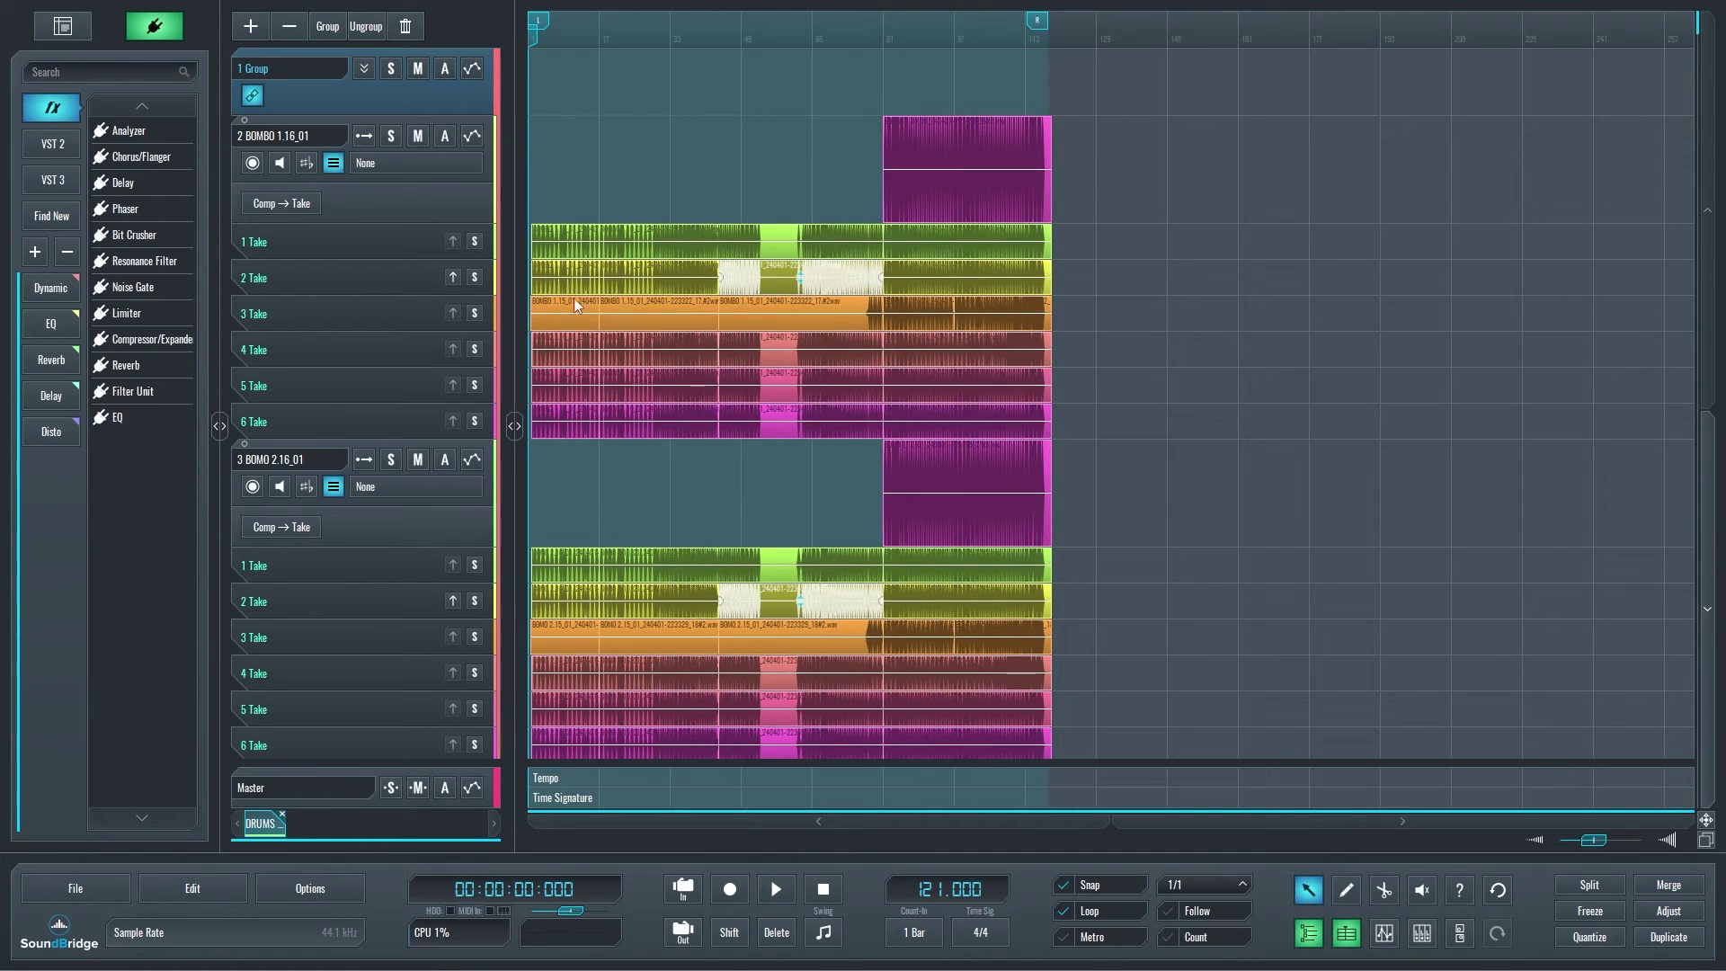
click(452, 277)
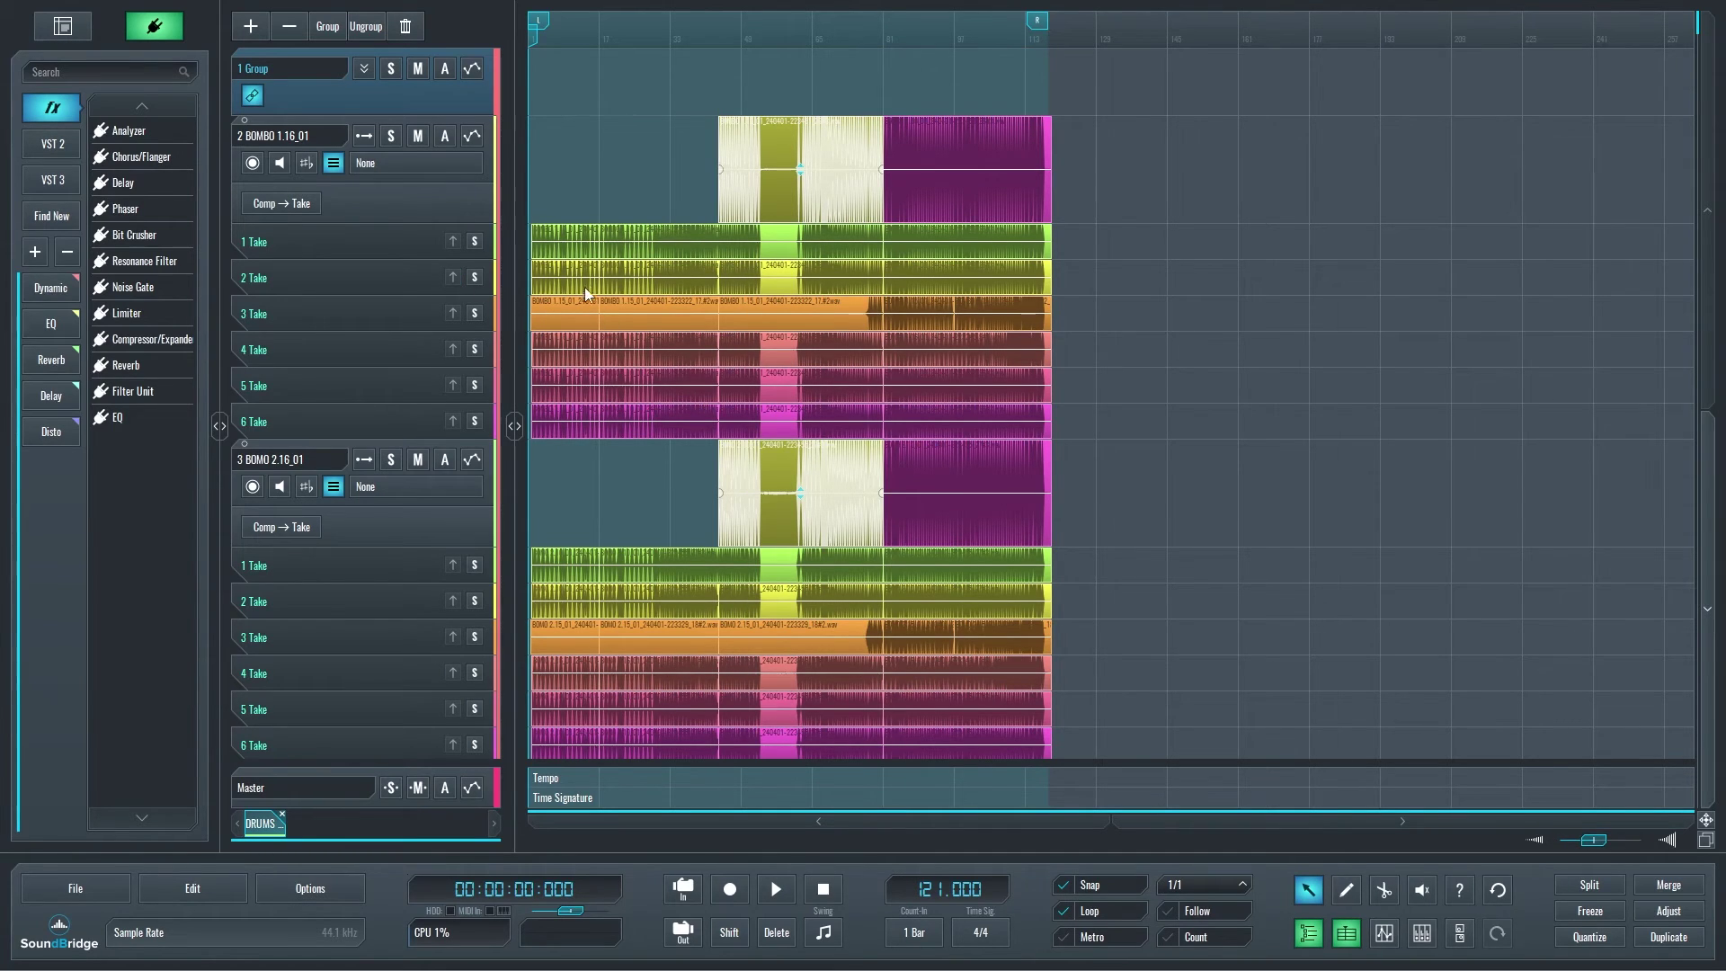
Complete the comp with the opening section of take 4 and the adjoining section of take 3, and clear the selection
click(566, 355)
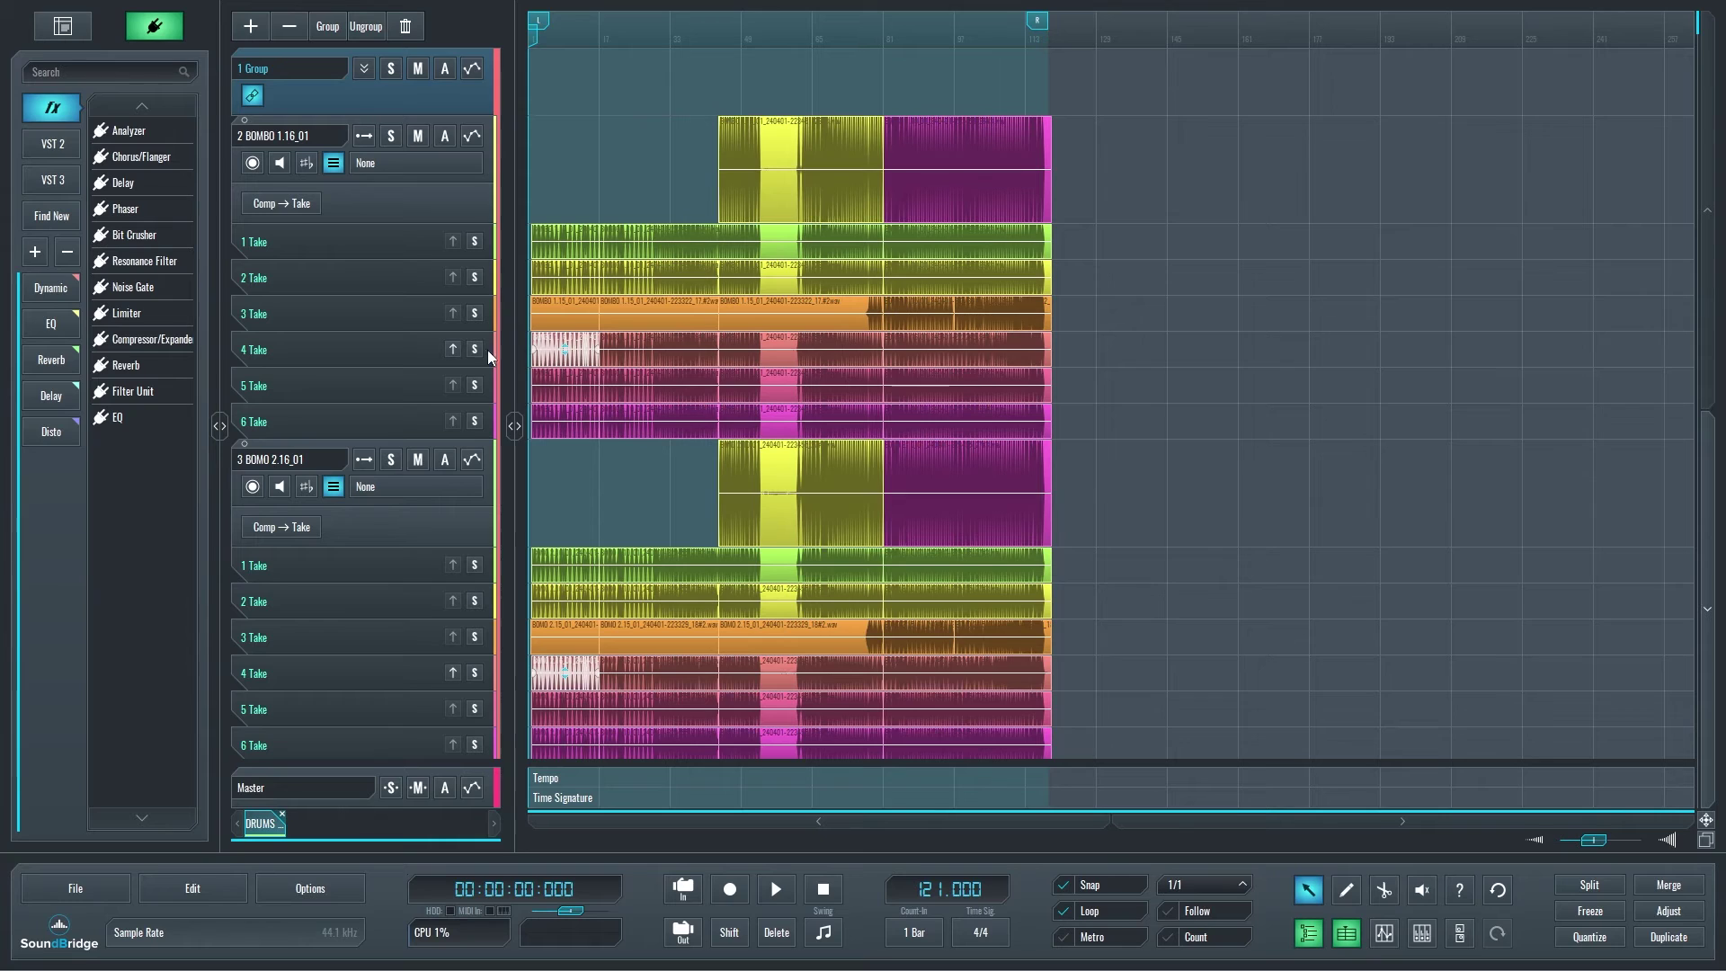
click(452, 348)
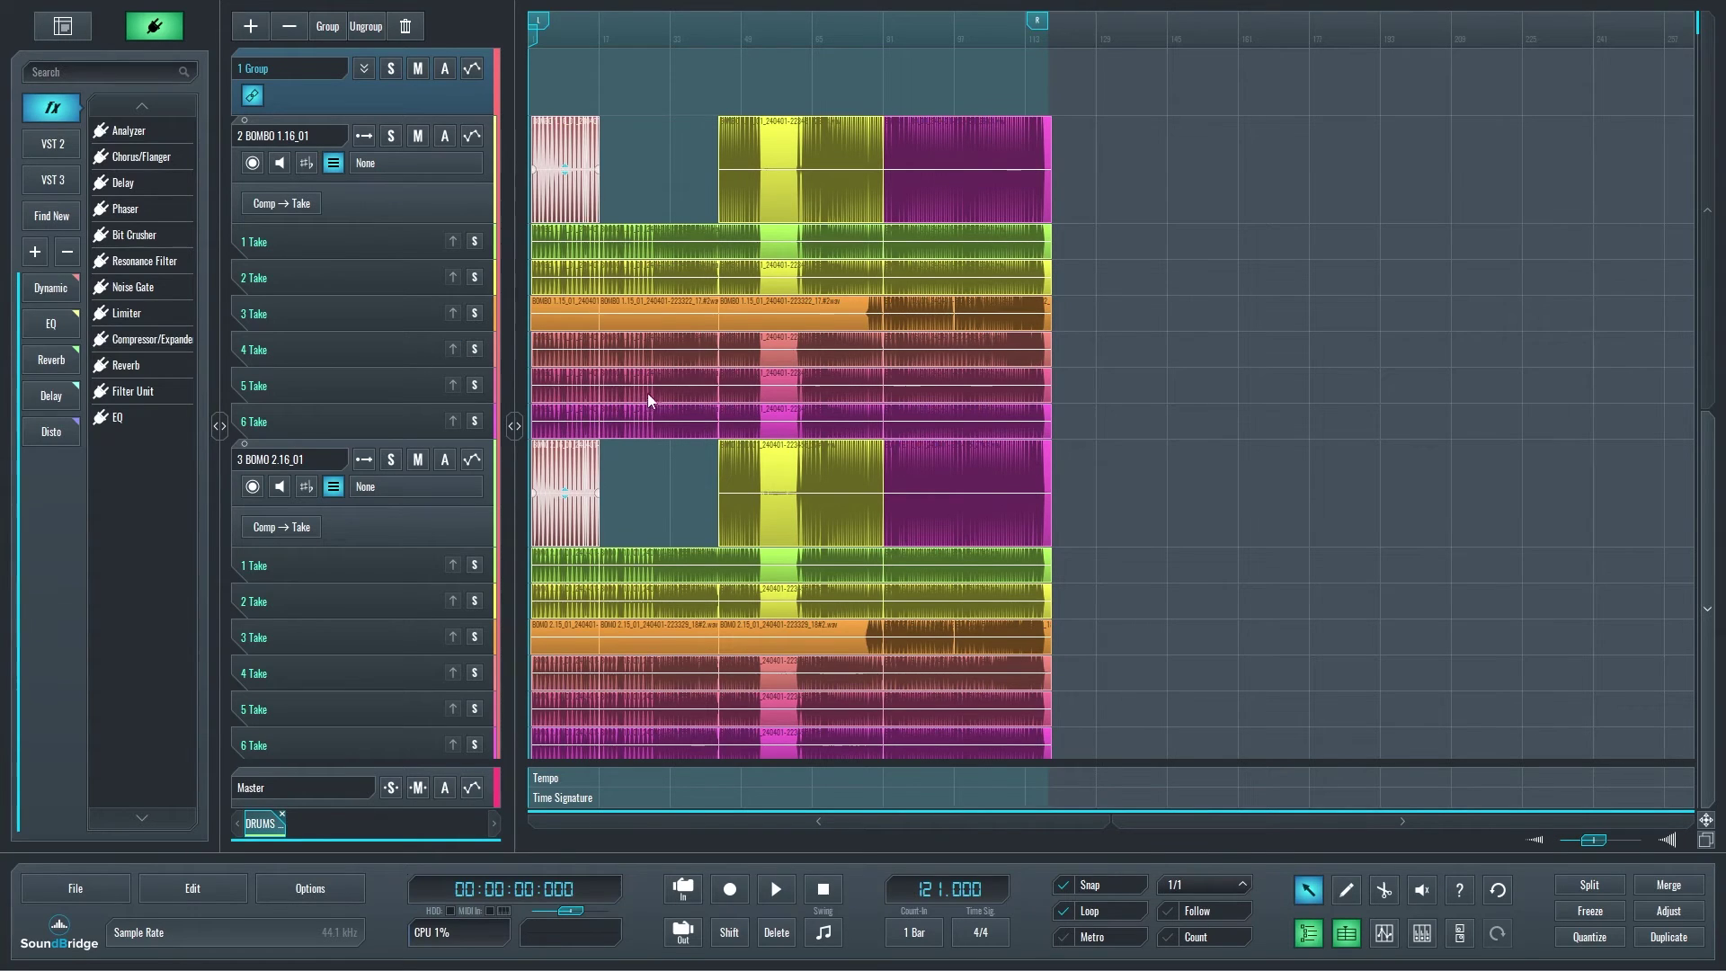
click(639, 323)
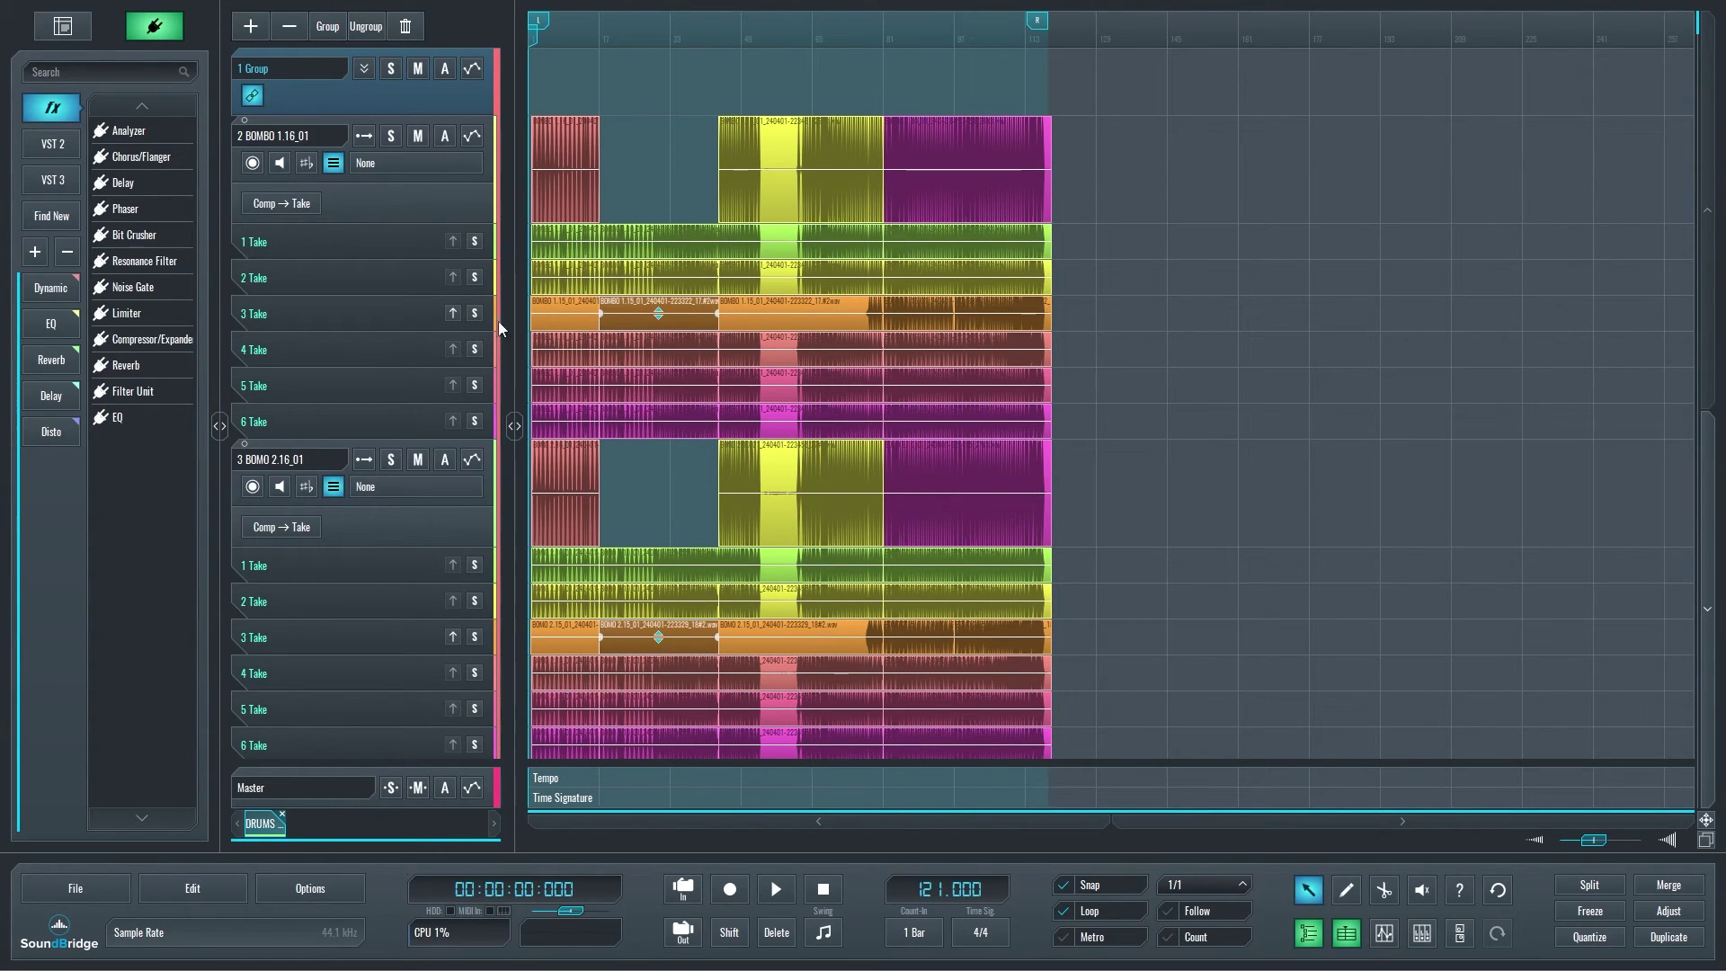
click(452, 313)
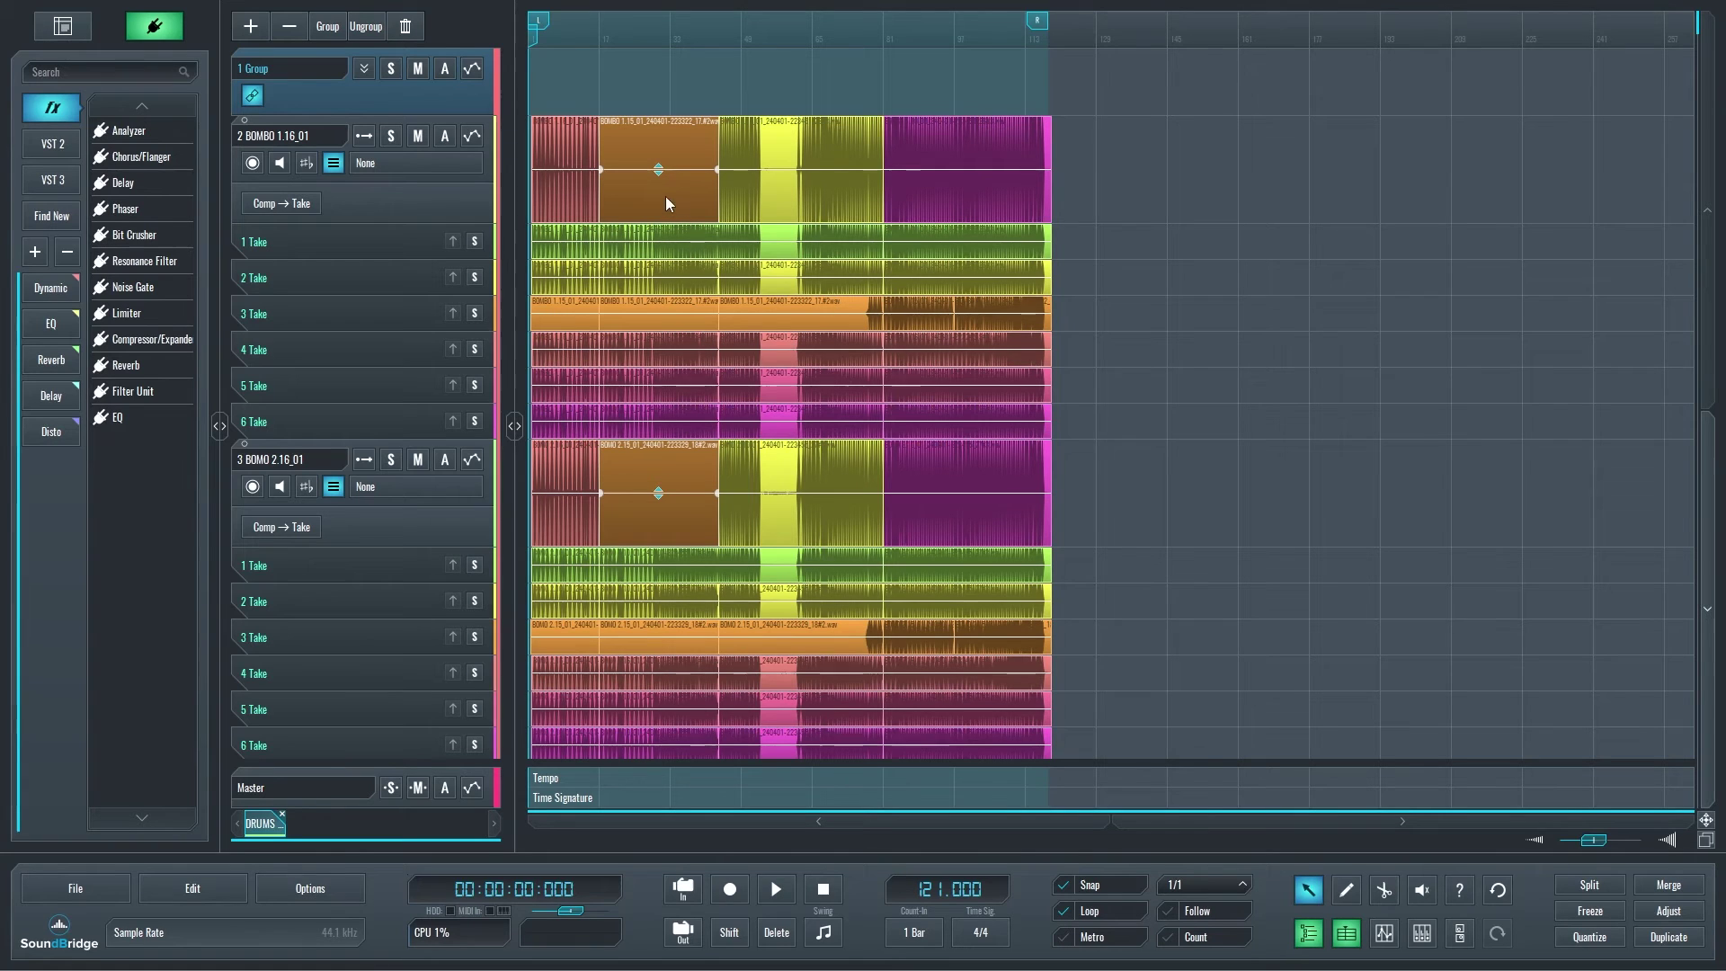
click(1113, 183)
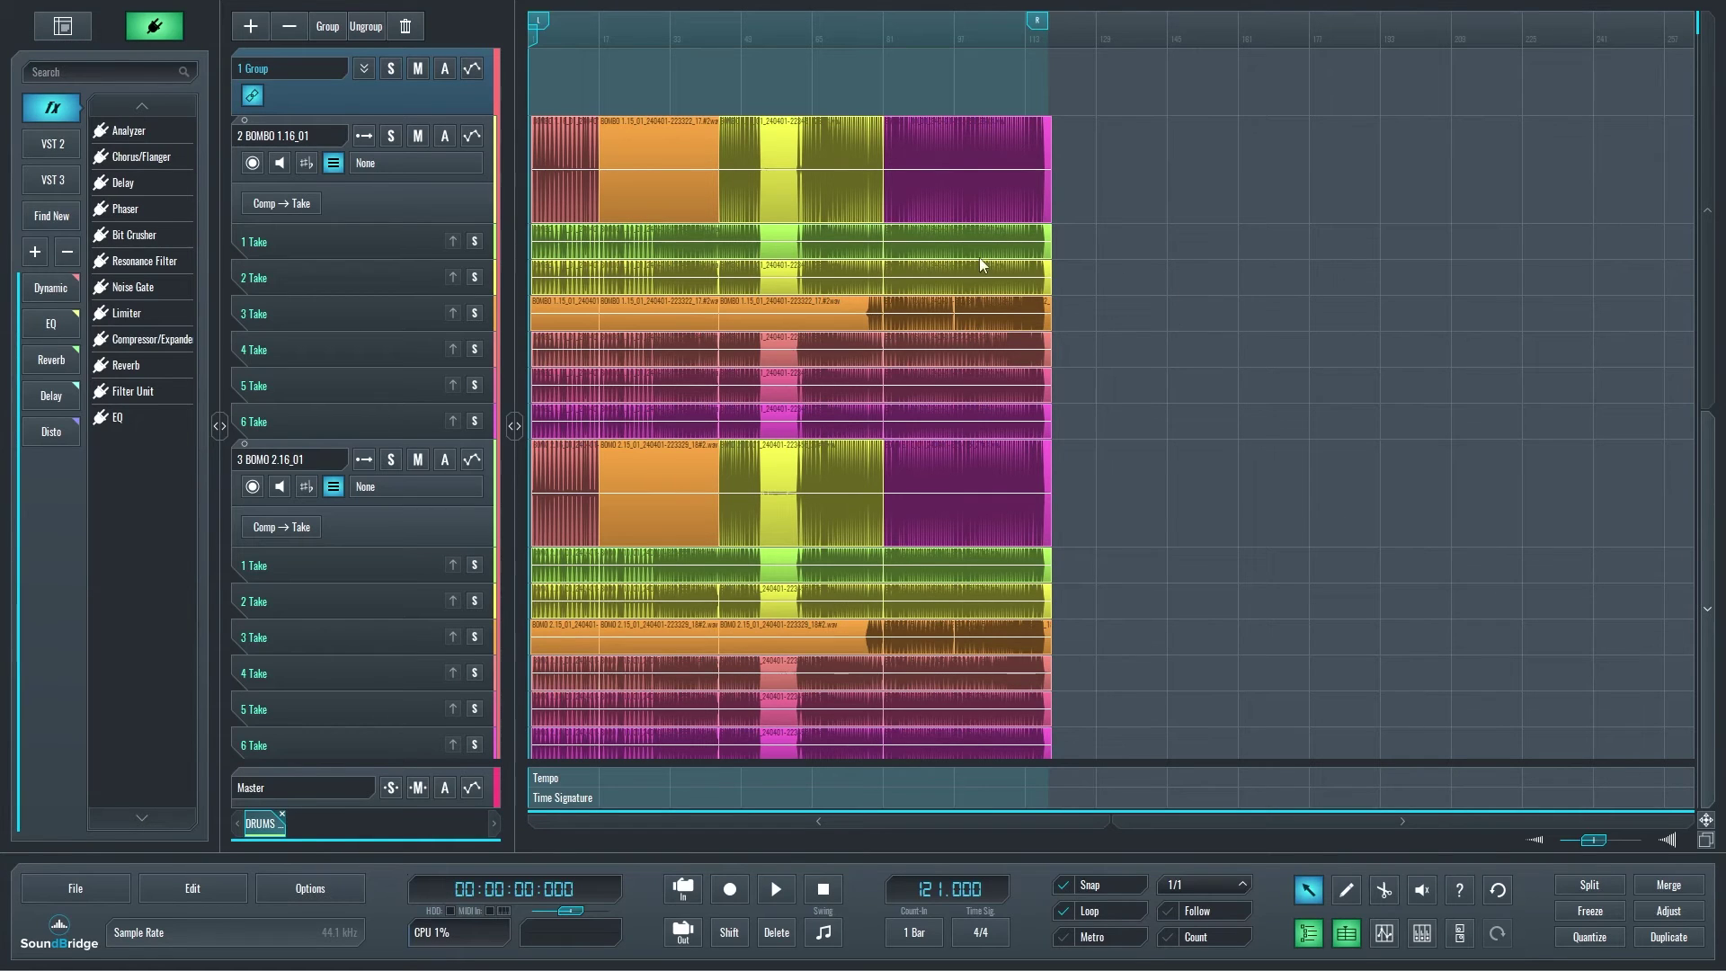
Convert the finished comp into a new take lane on the linked drum tracks, inspect the lanes and undo the conversion
click(282, 206)
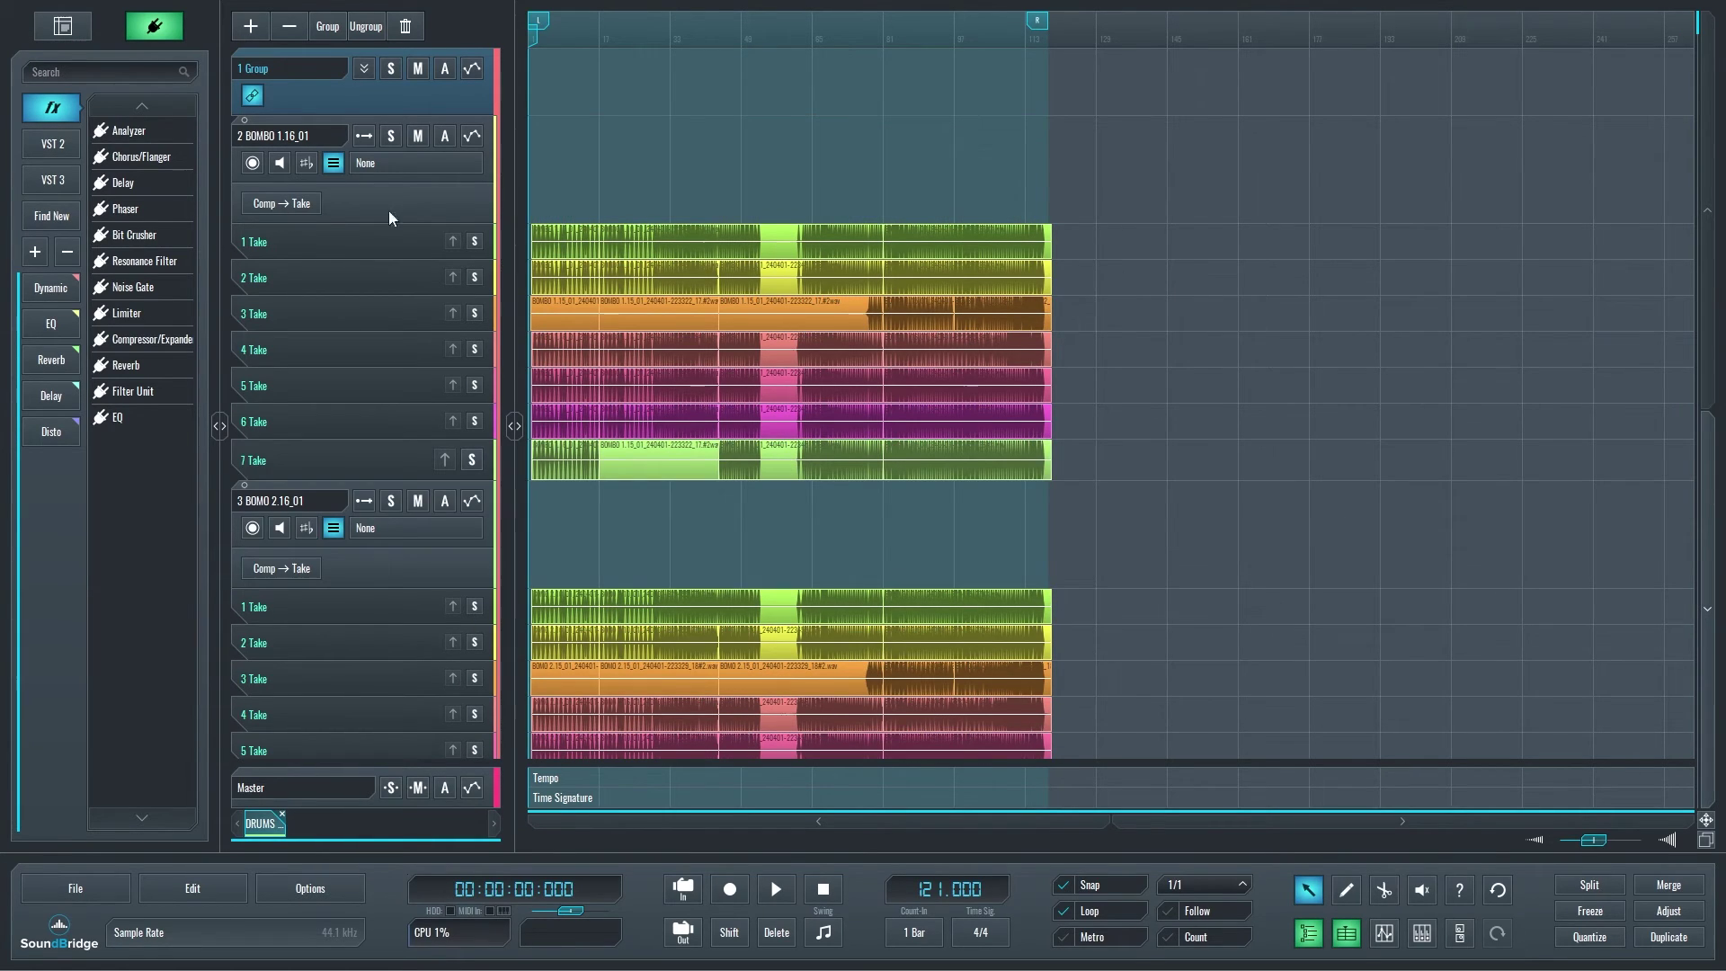
scroll(803, 576, down, 3)
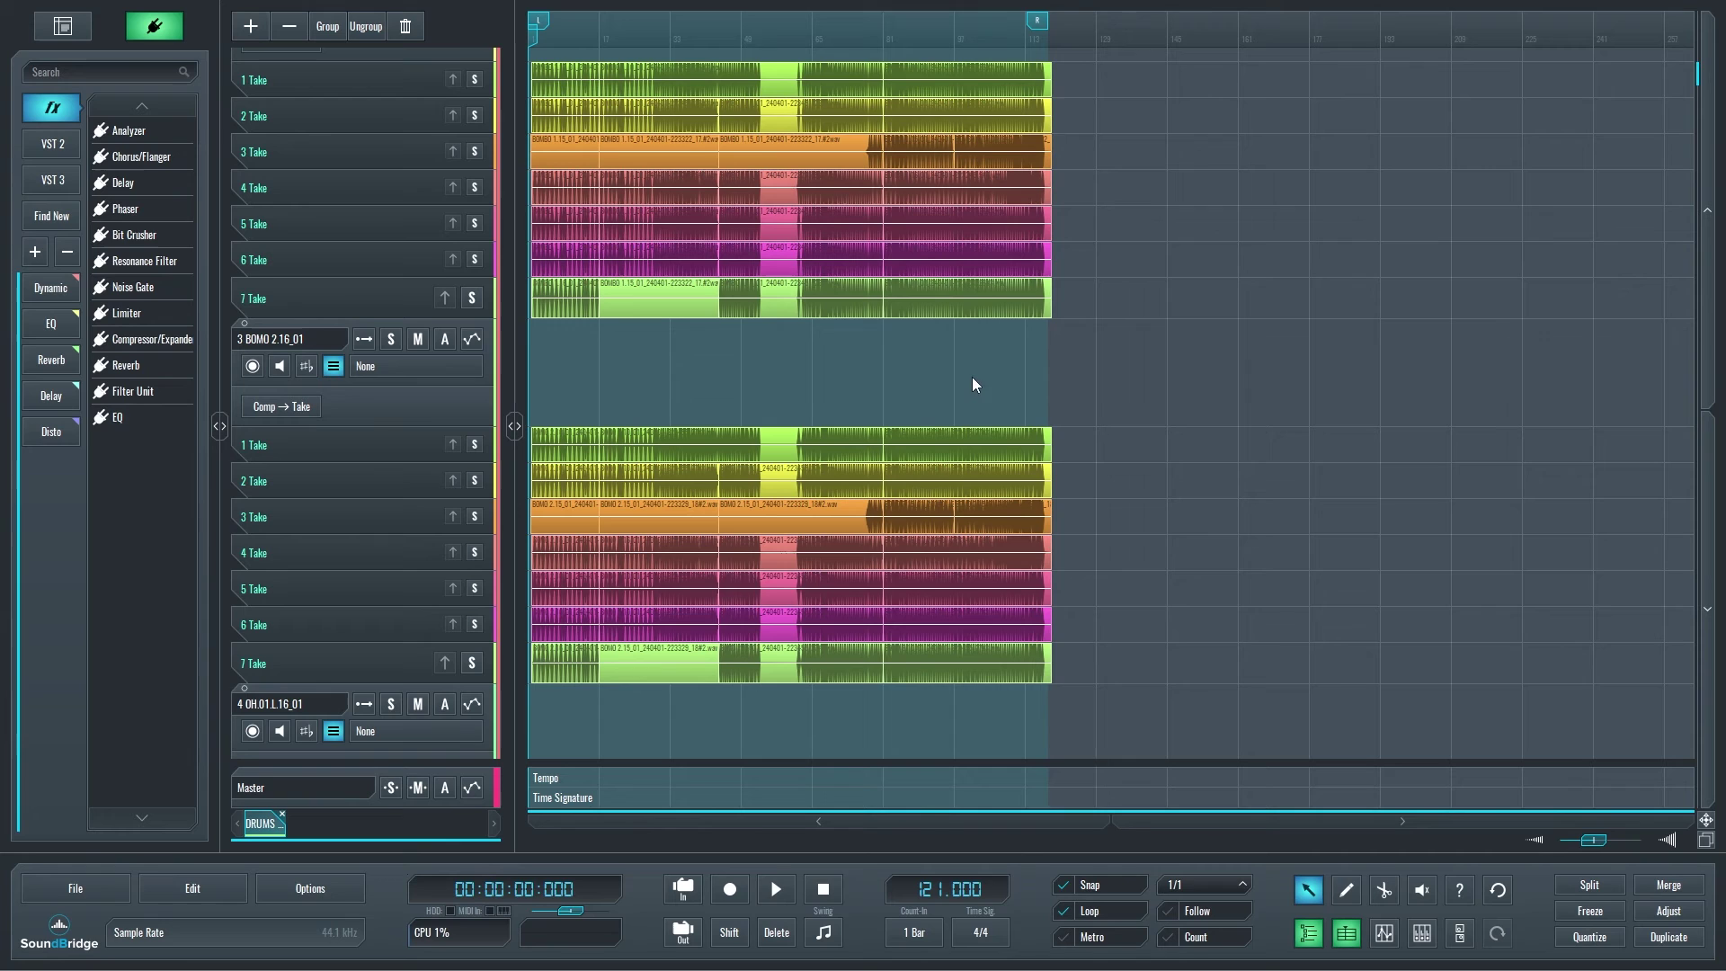
click(991, 525)
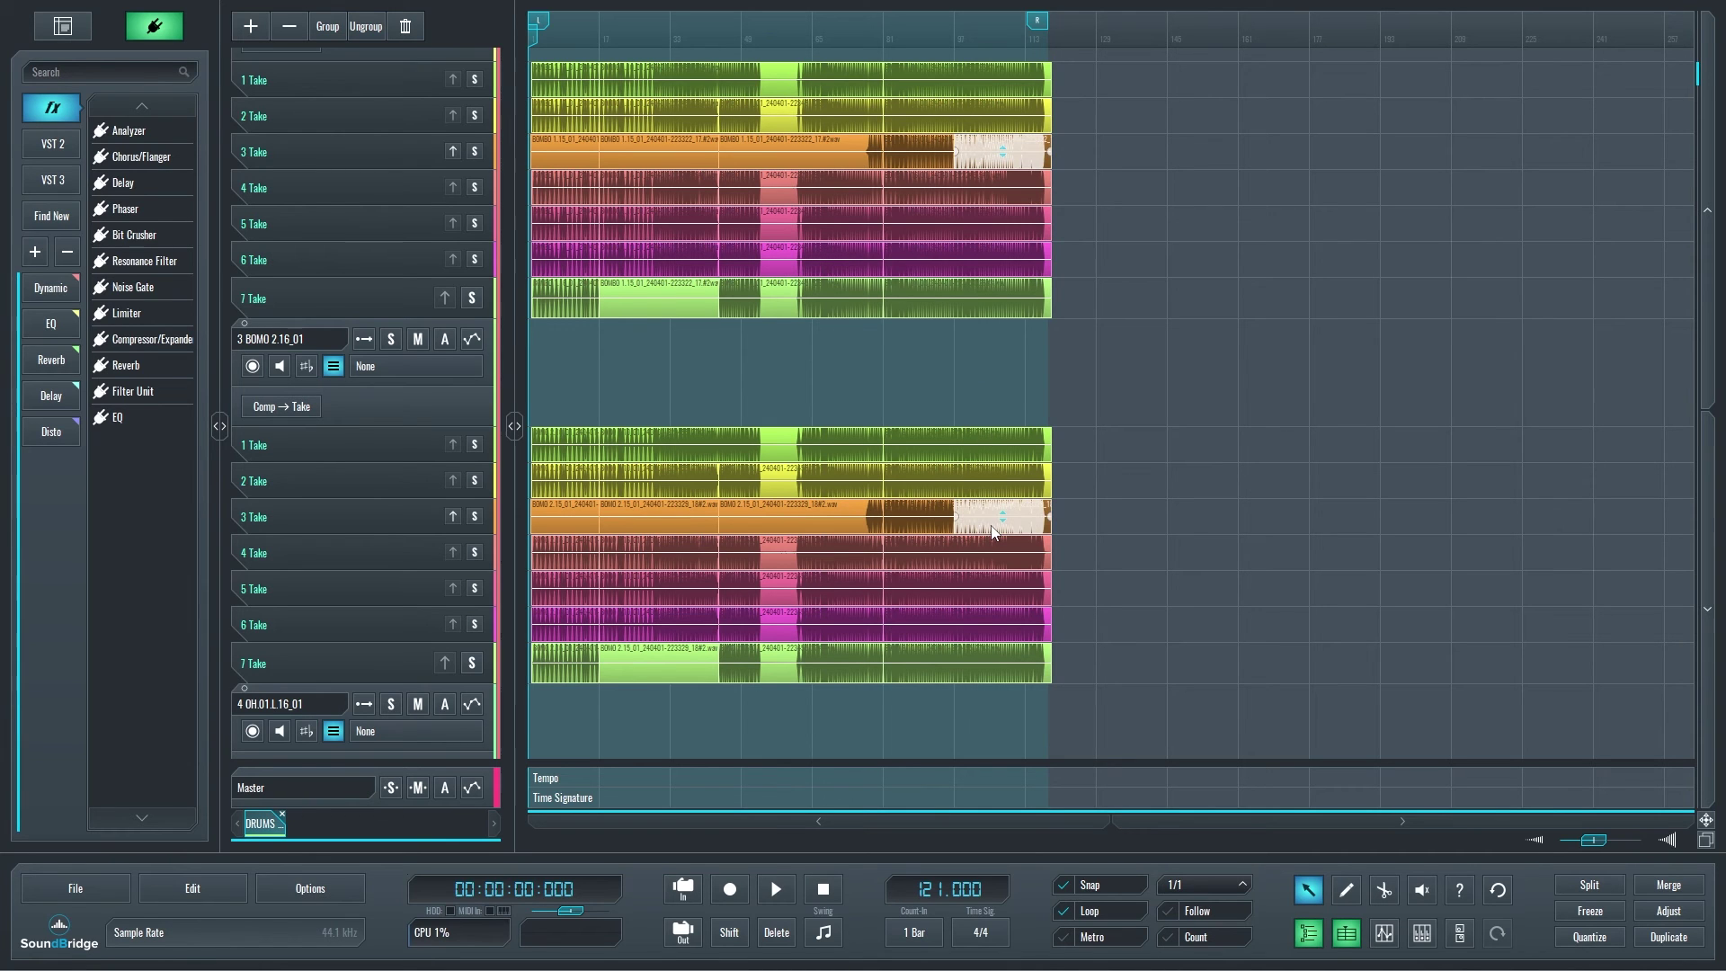
scroll(968, 351, up, 3)
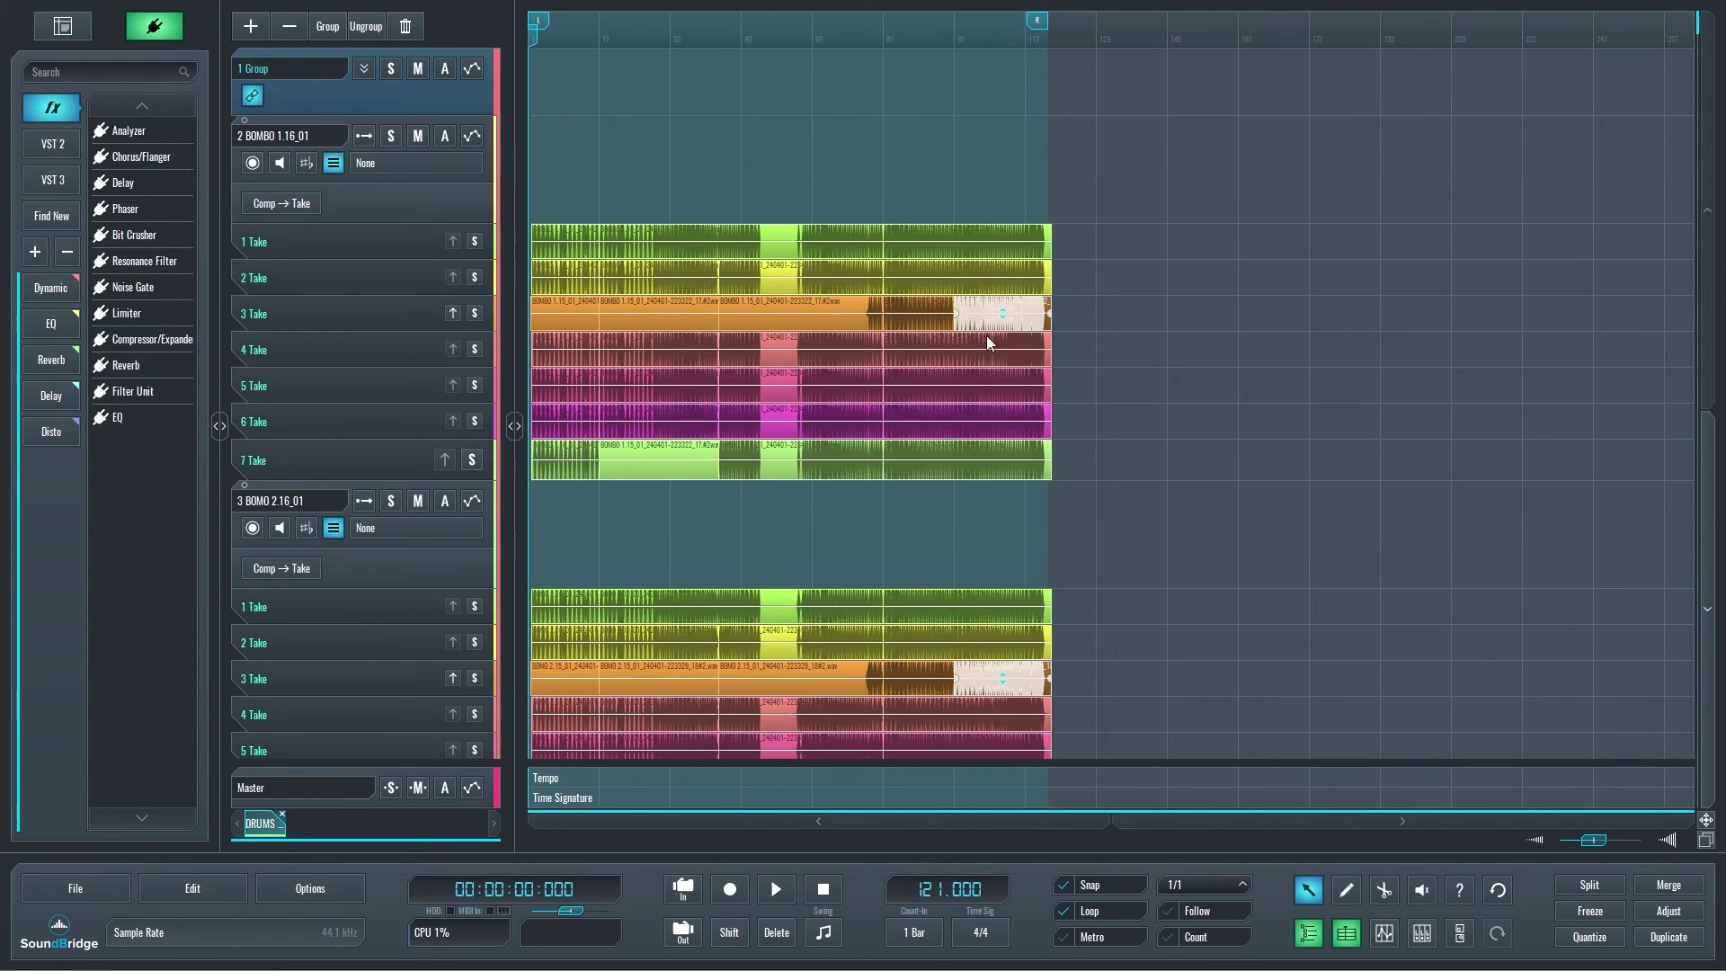
scroll(985, 337, down, 5)
scroll(989, 353, up, 5)
key(ctrl+z)
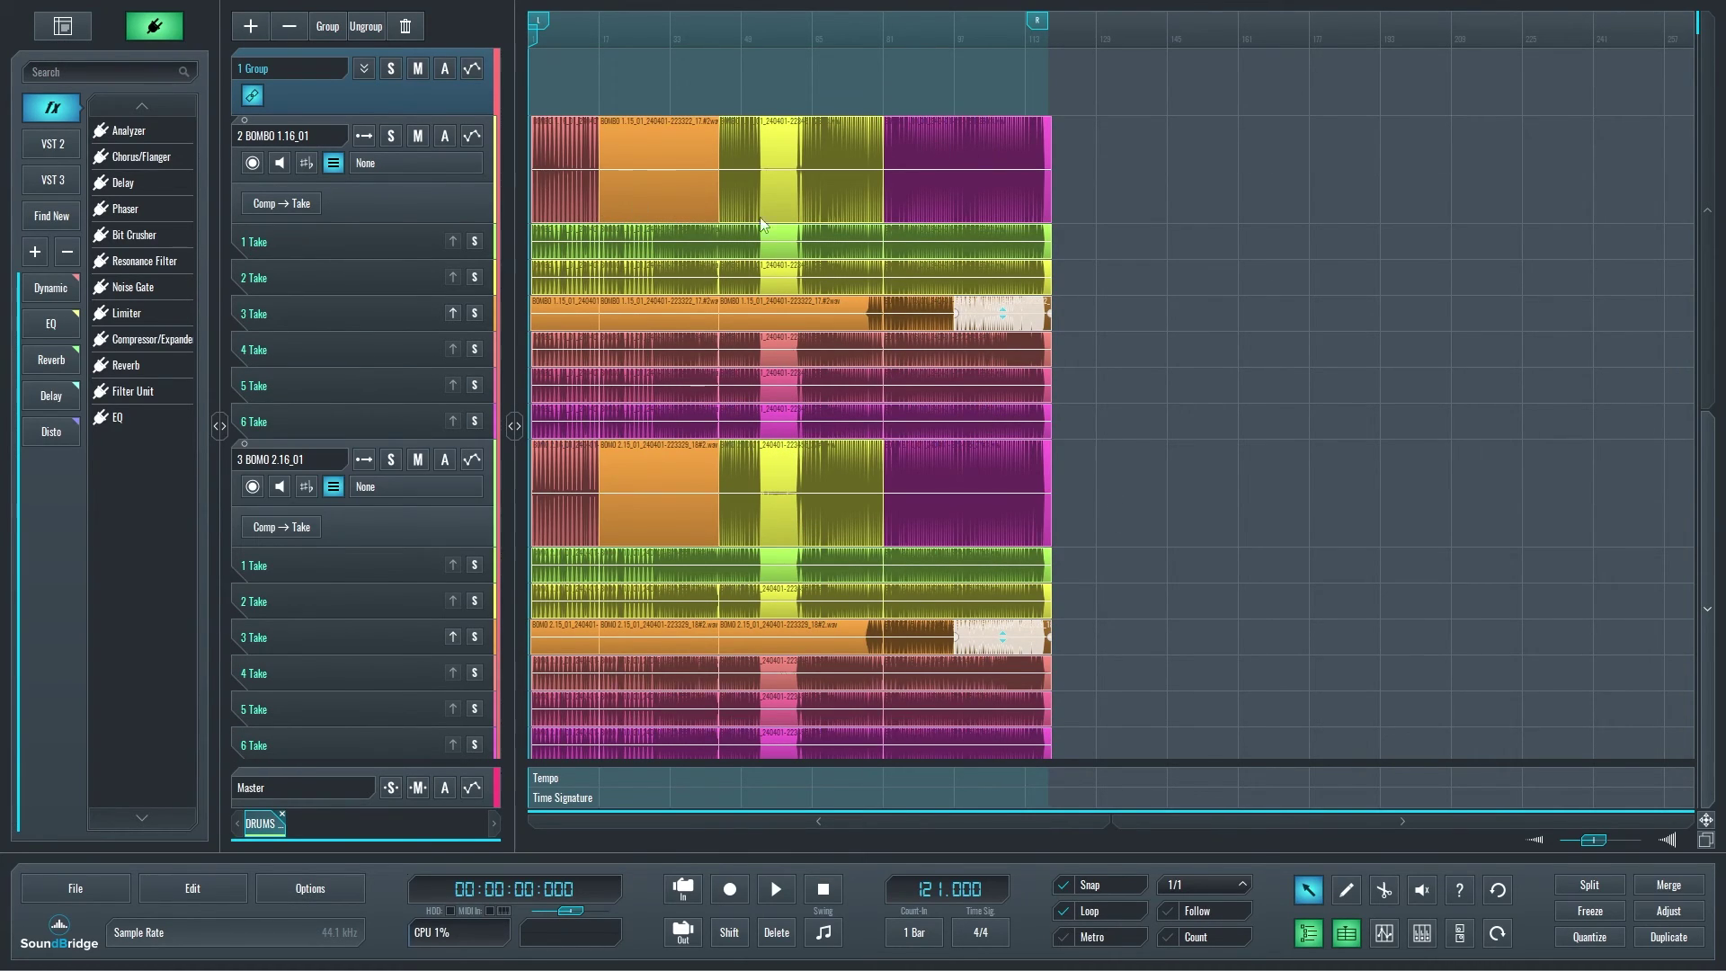
Examine the assembled comps on all linked drum tracks, down to the MIDI tracks
scroll(1113, 357, down, 6)
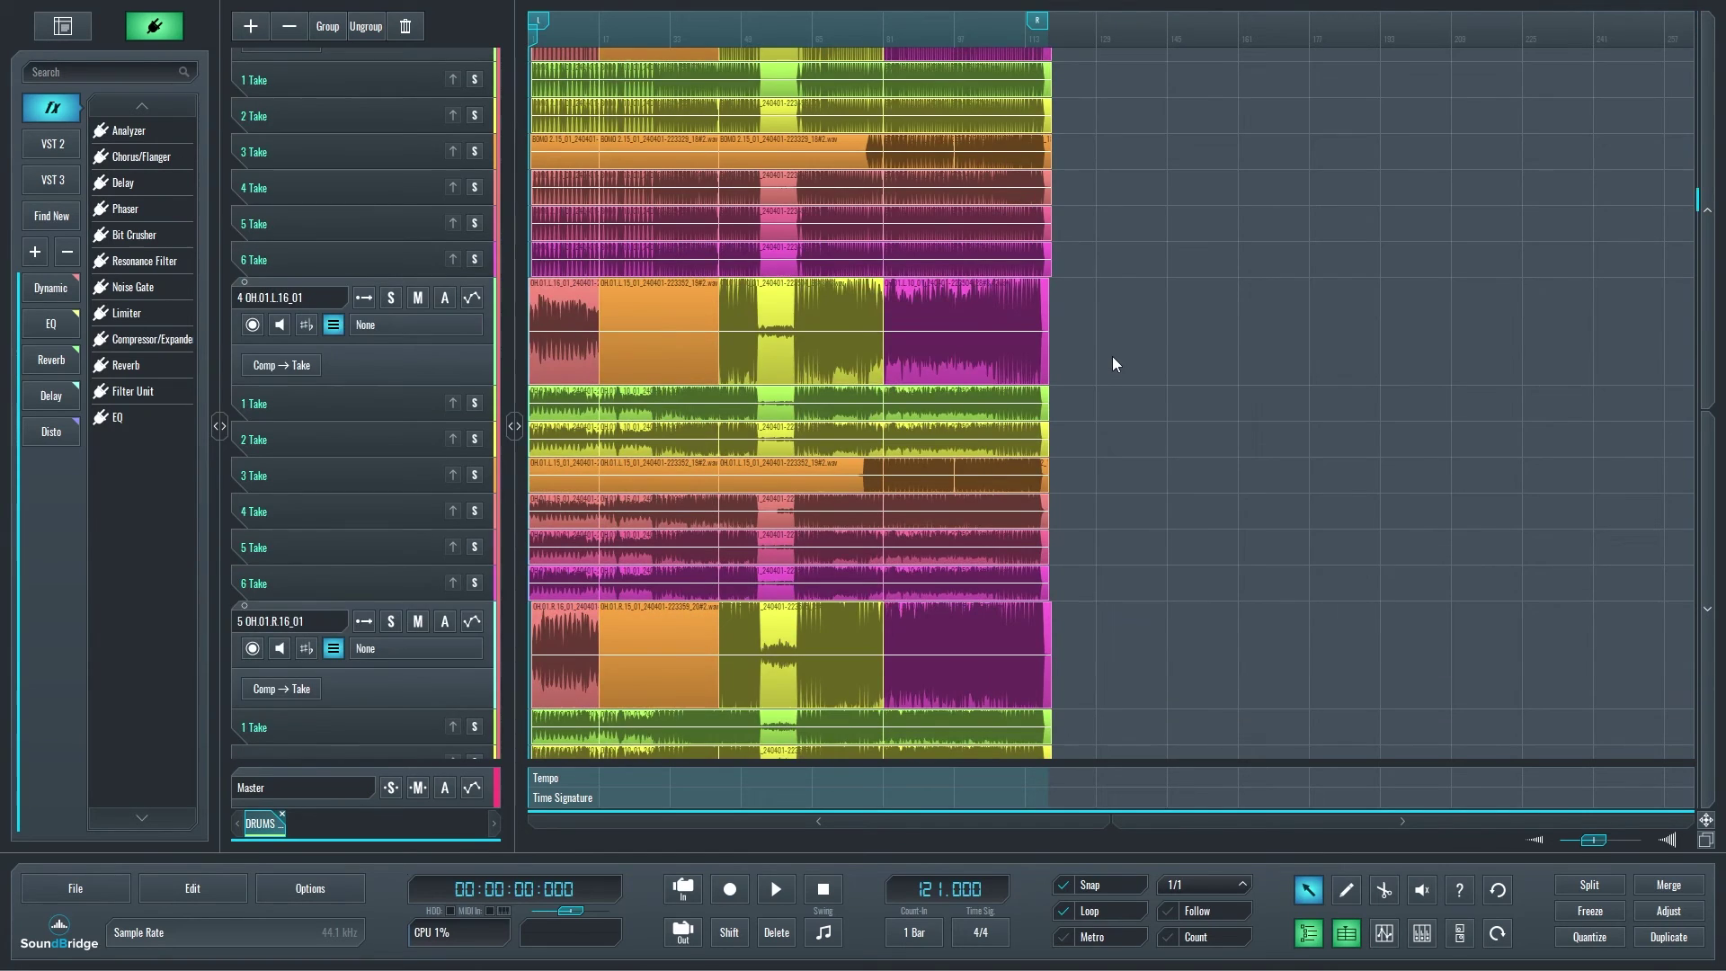
scroll(1113, 359, down, 15)
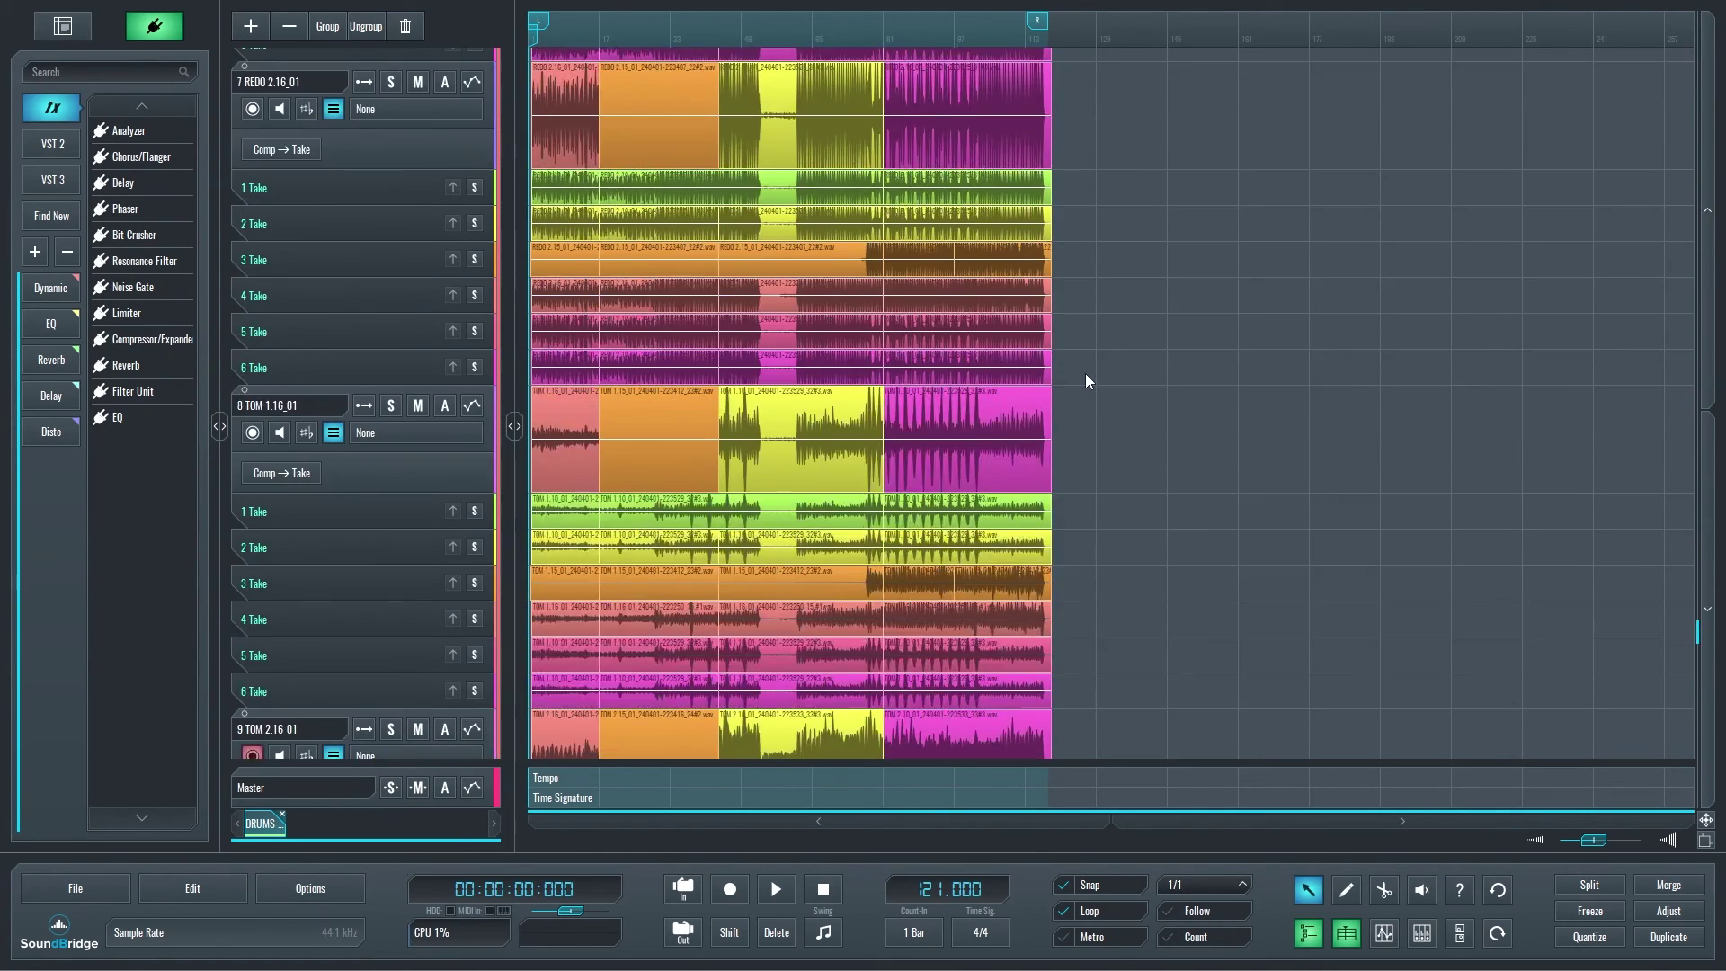
scroll(1085, 374, down, 6)
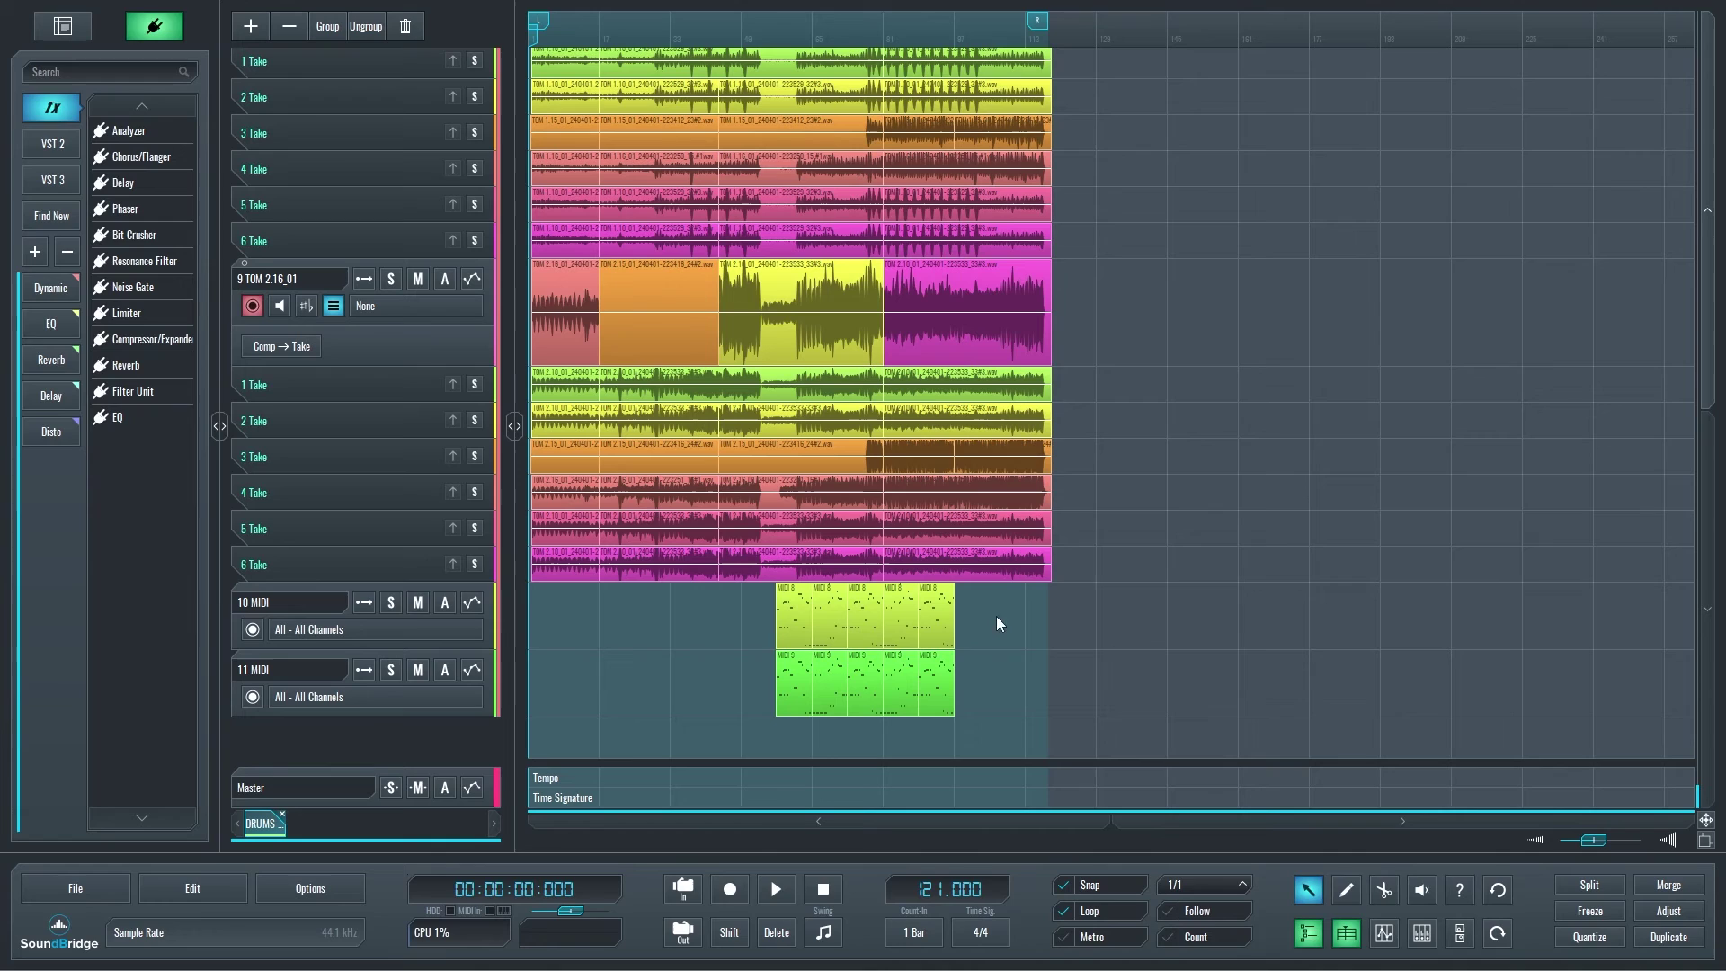
Select the fourth MIDI block on the 10 MIDI track and examine the linked selection across the drum tracks
click(903, 618)
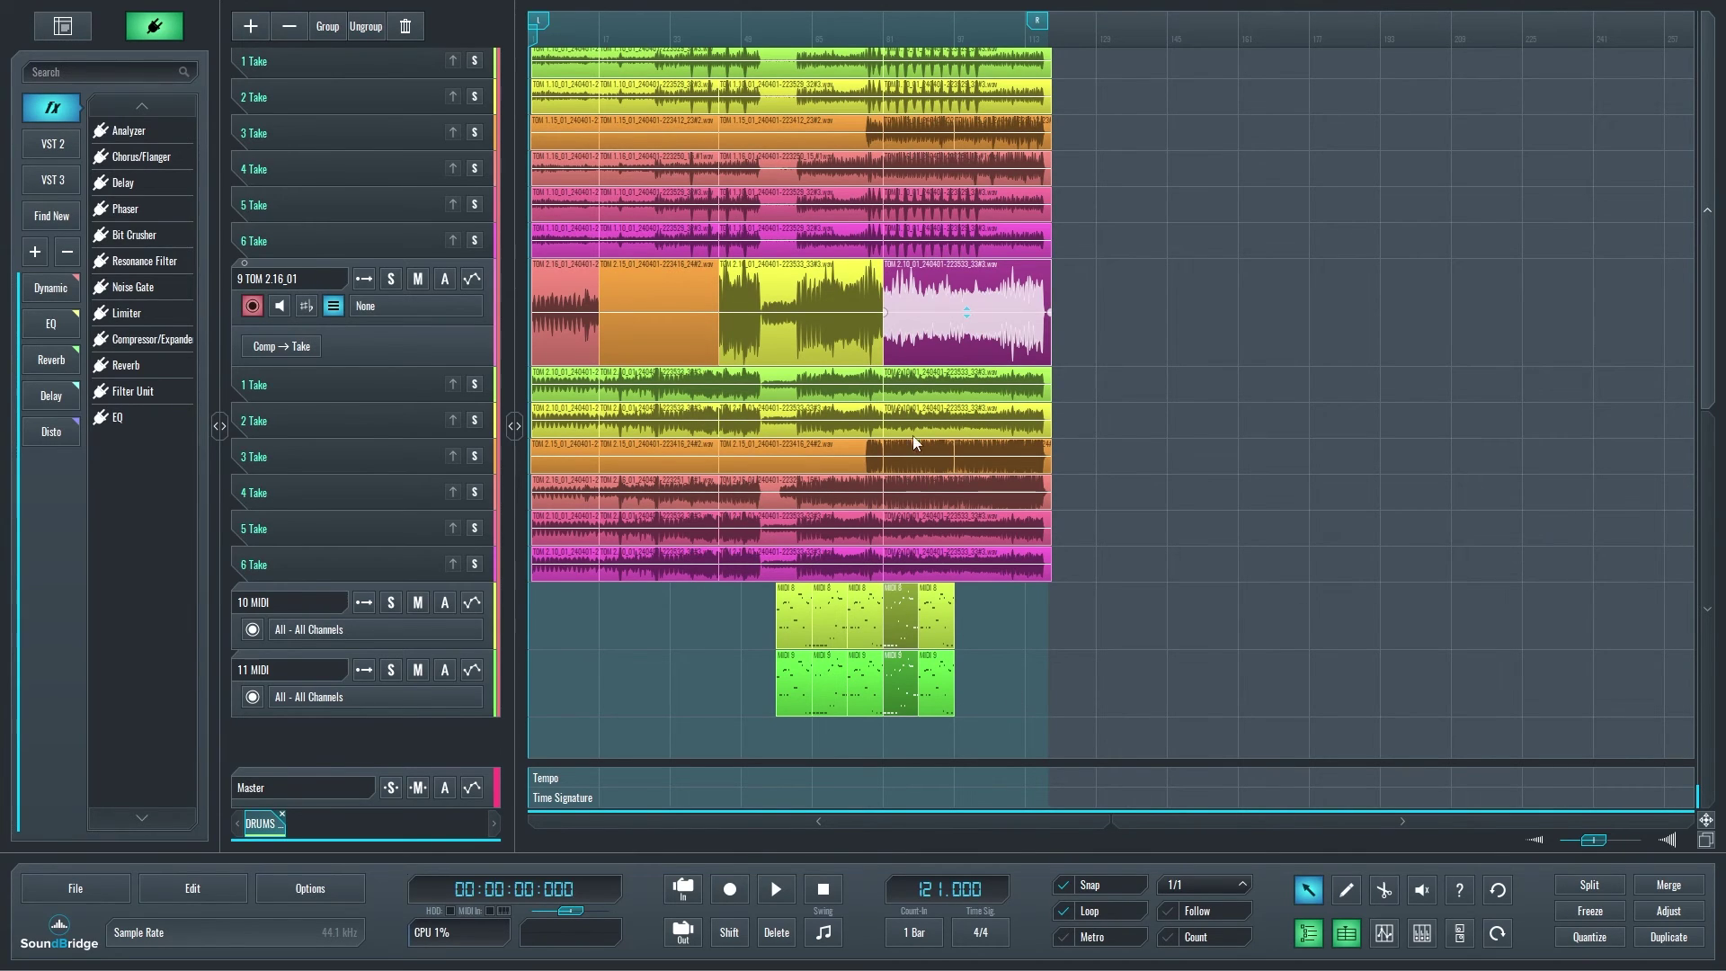
scroll(886, 360, up, 3)
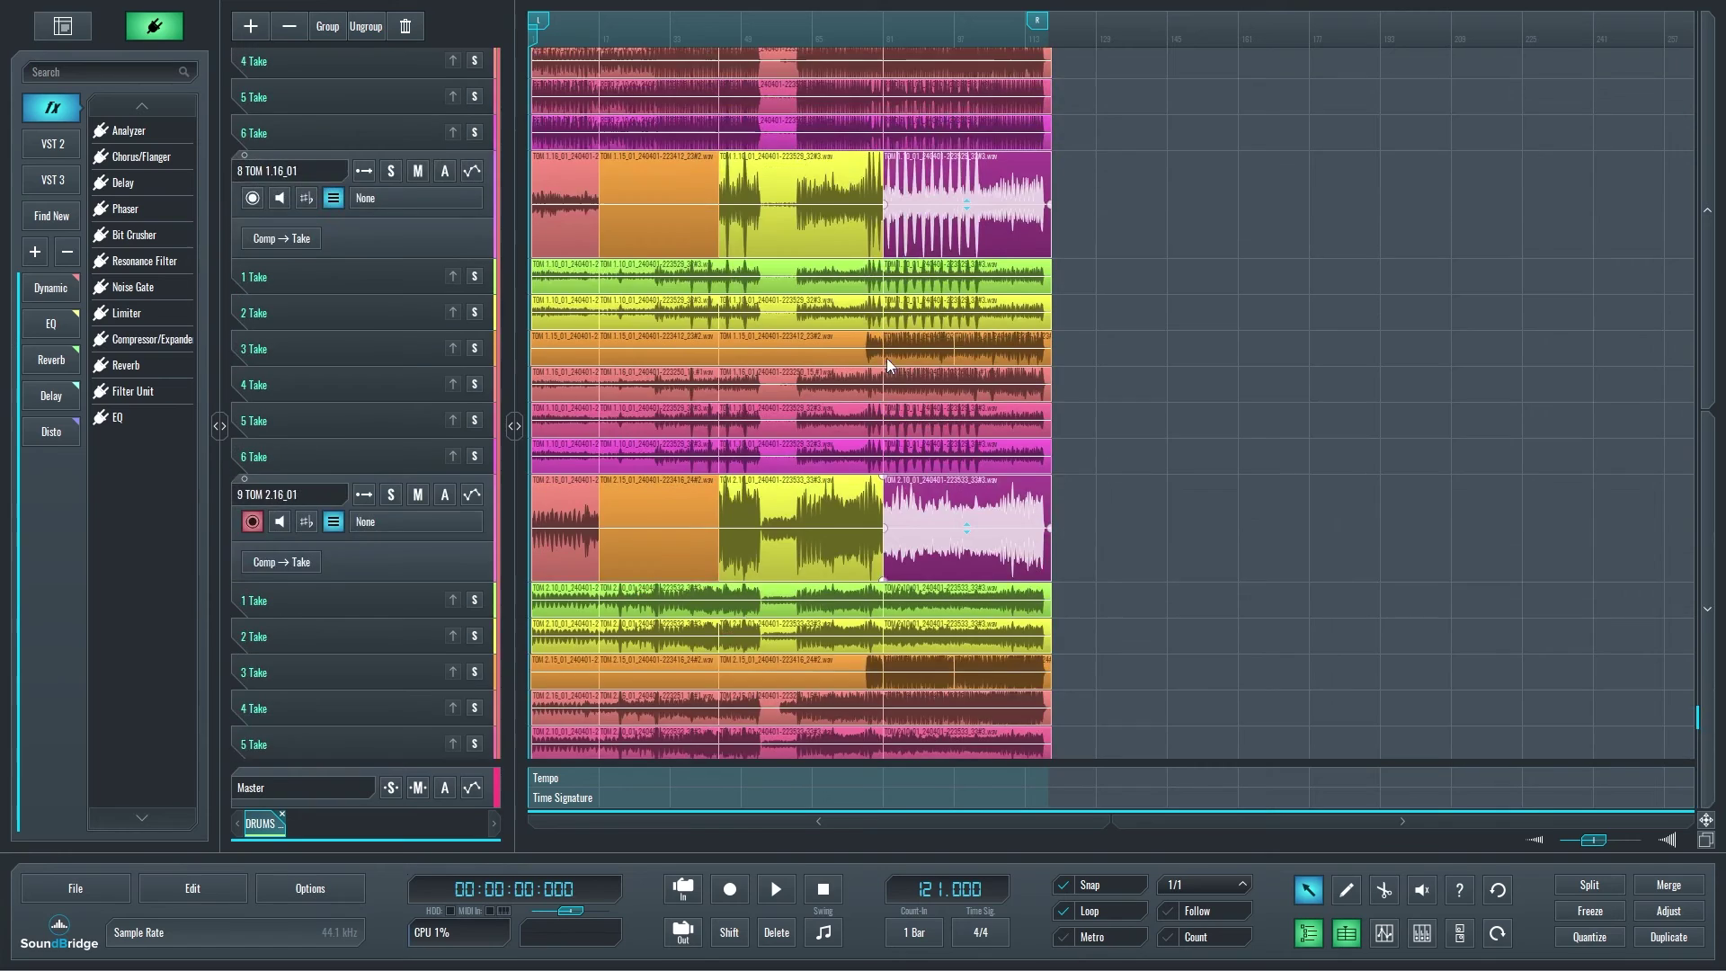
scroll(886, 358, down, 2)
scroll(899, 270, up, 3)
scroll(901, 246, down, 3)
scroll(900, 286, up, 1)
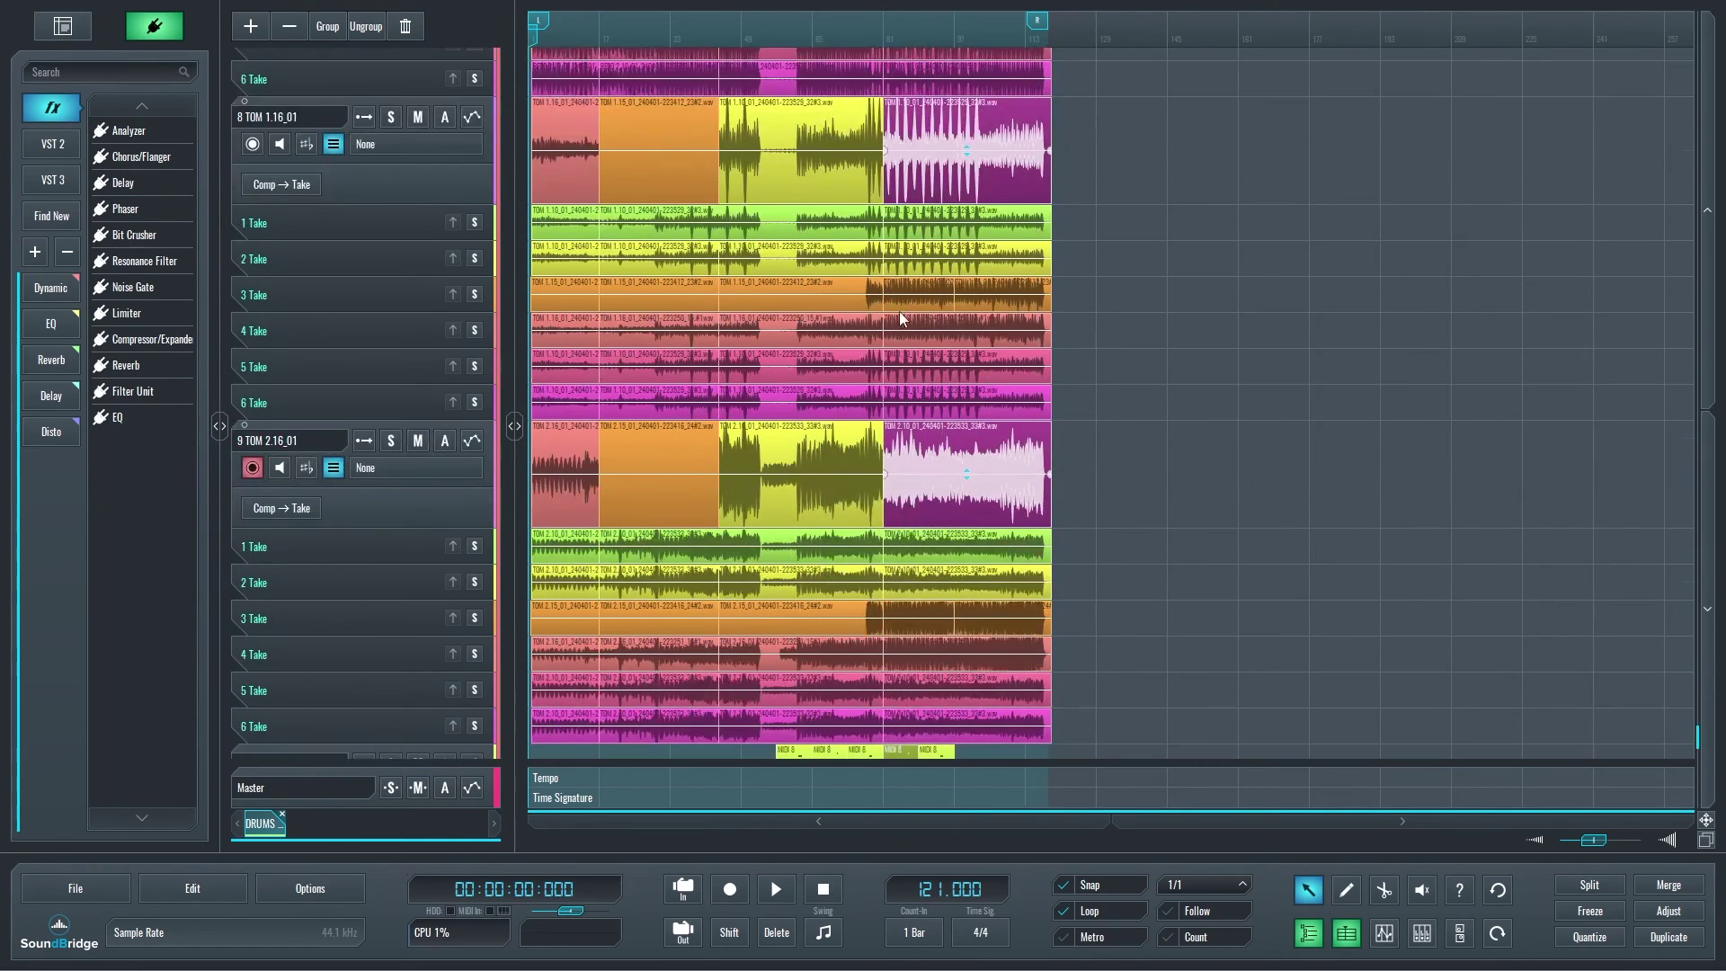
scroll(902, 318, down, 3)
Move the linked MIDI and audio selection into the empty area beyond the loop end, inspect the tracks, and undo the move
drag(901, 593, 1127, 629)
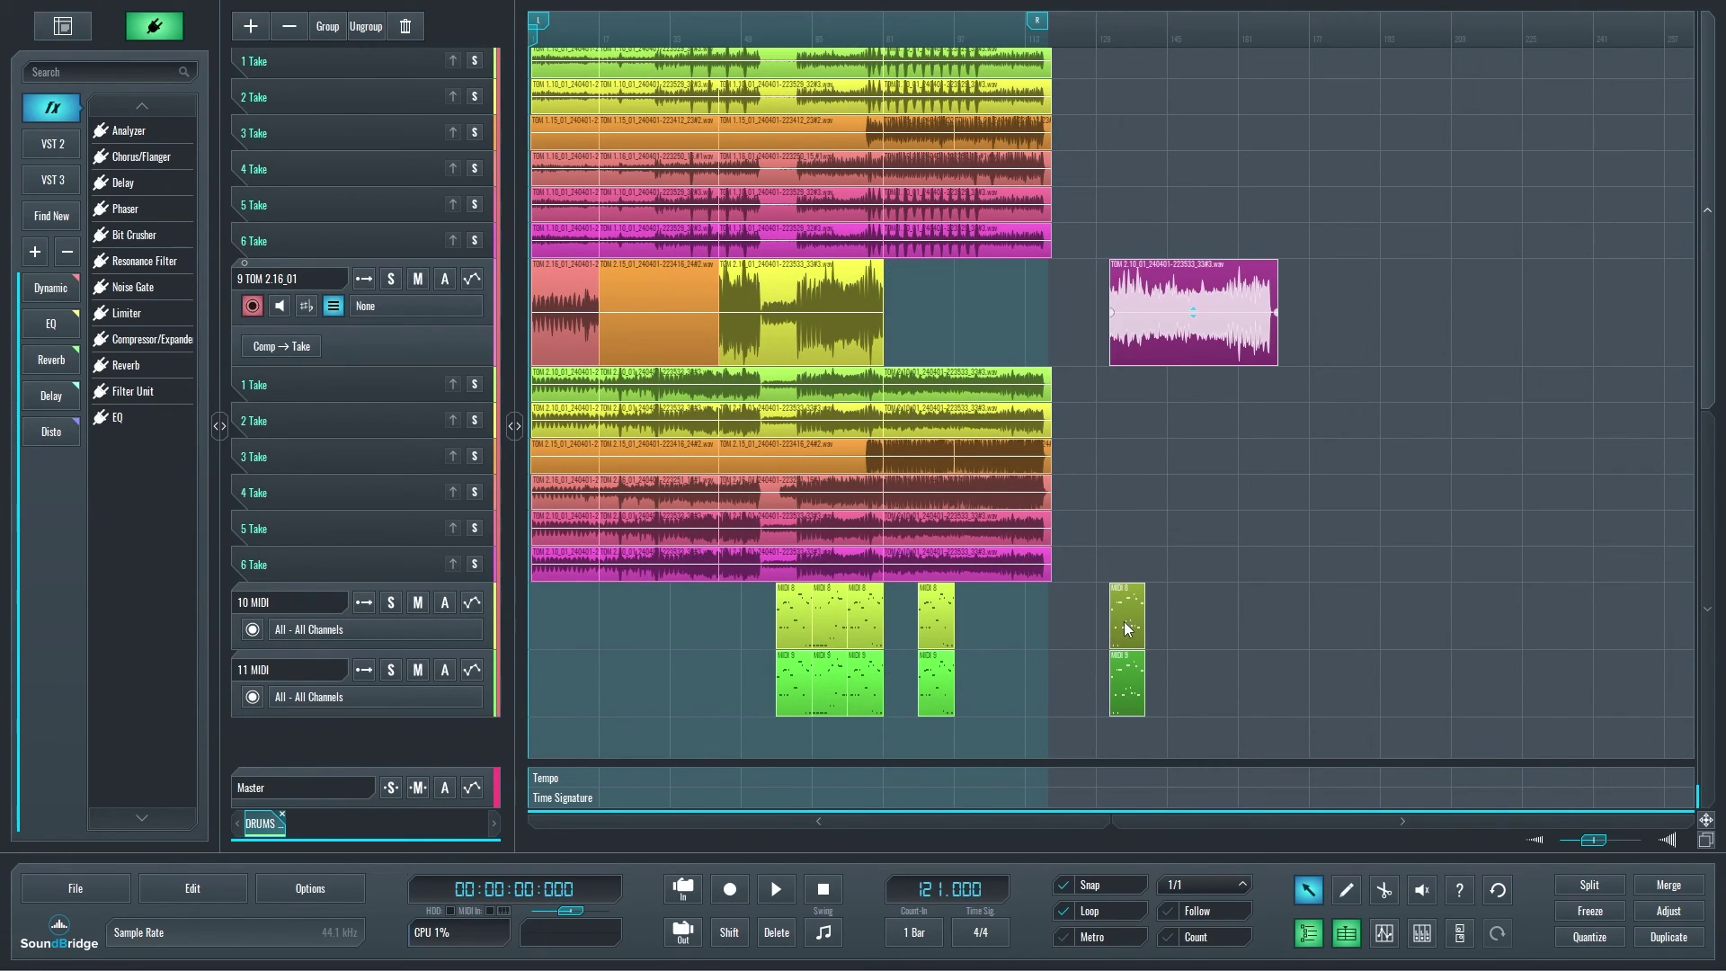
scroll(1080, 495, down, 2)
scroll(1103, 478, up, 2)
scroll(1103, 478, down, 3)
scroll(1120, 559, up, 3)
key(ctrl+z)
Switch the group's link mode to audio only and test it by selecting an audio section and a MIDI block separately
scroll(1120, 553, up, 15)
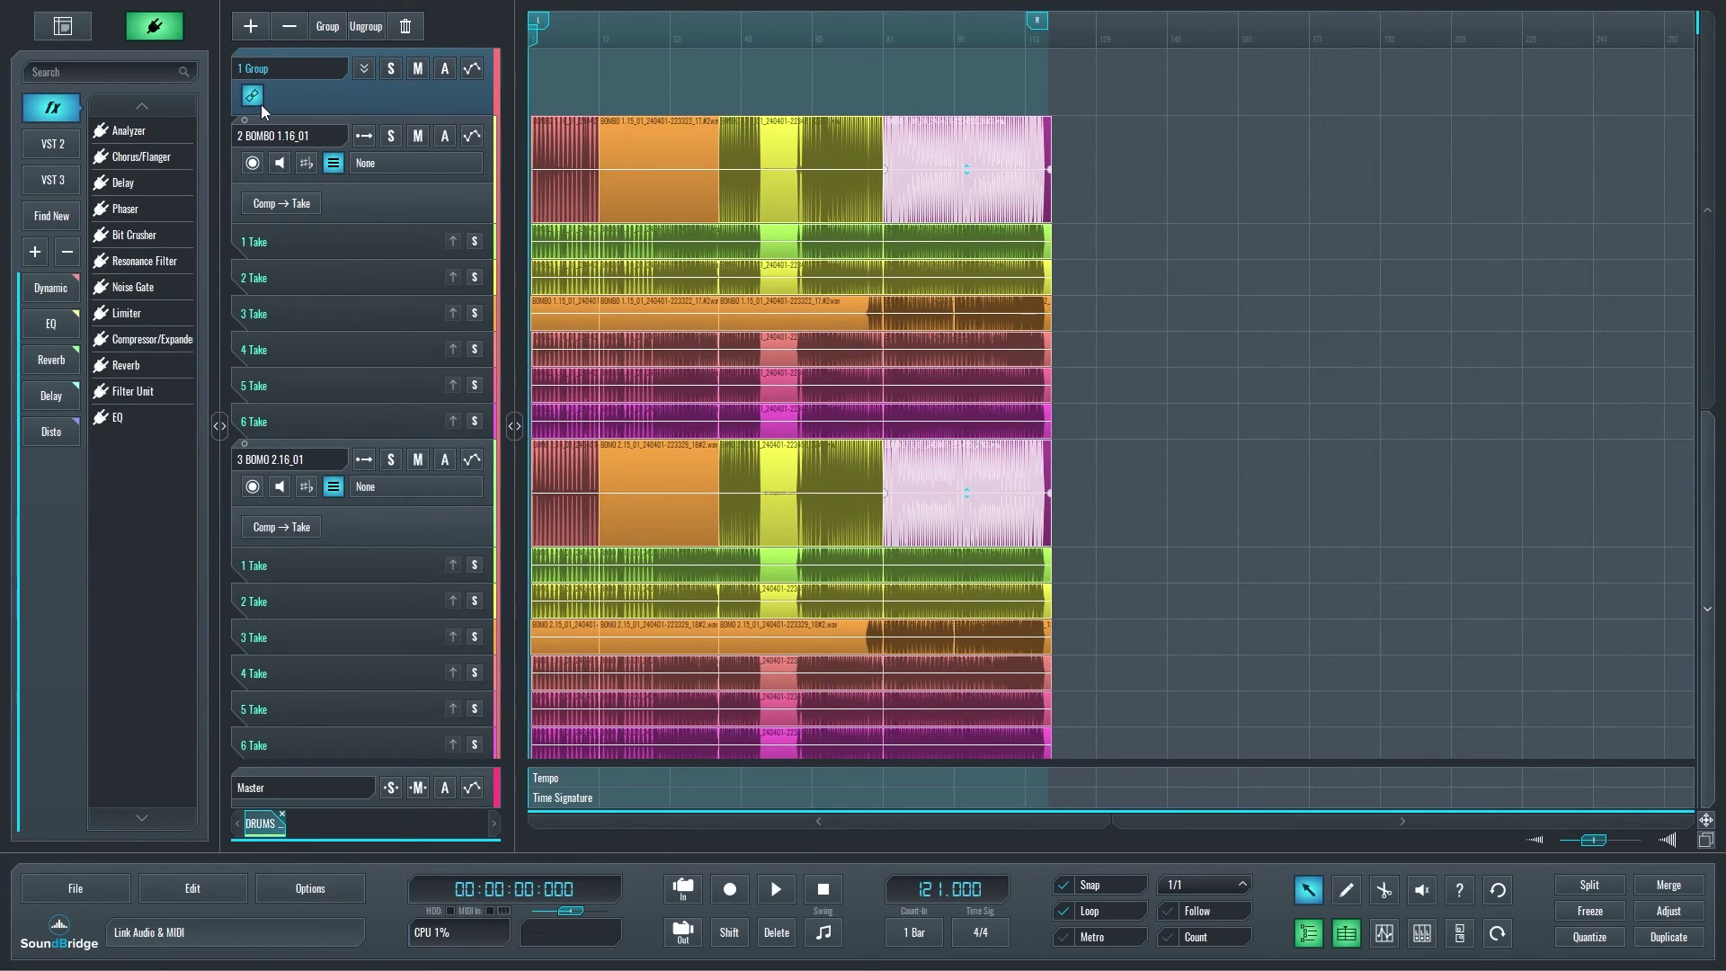
click(252, 95)
scroll(1075, 440, down, 15)
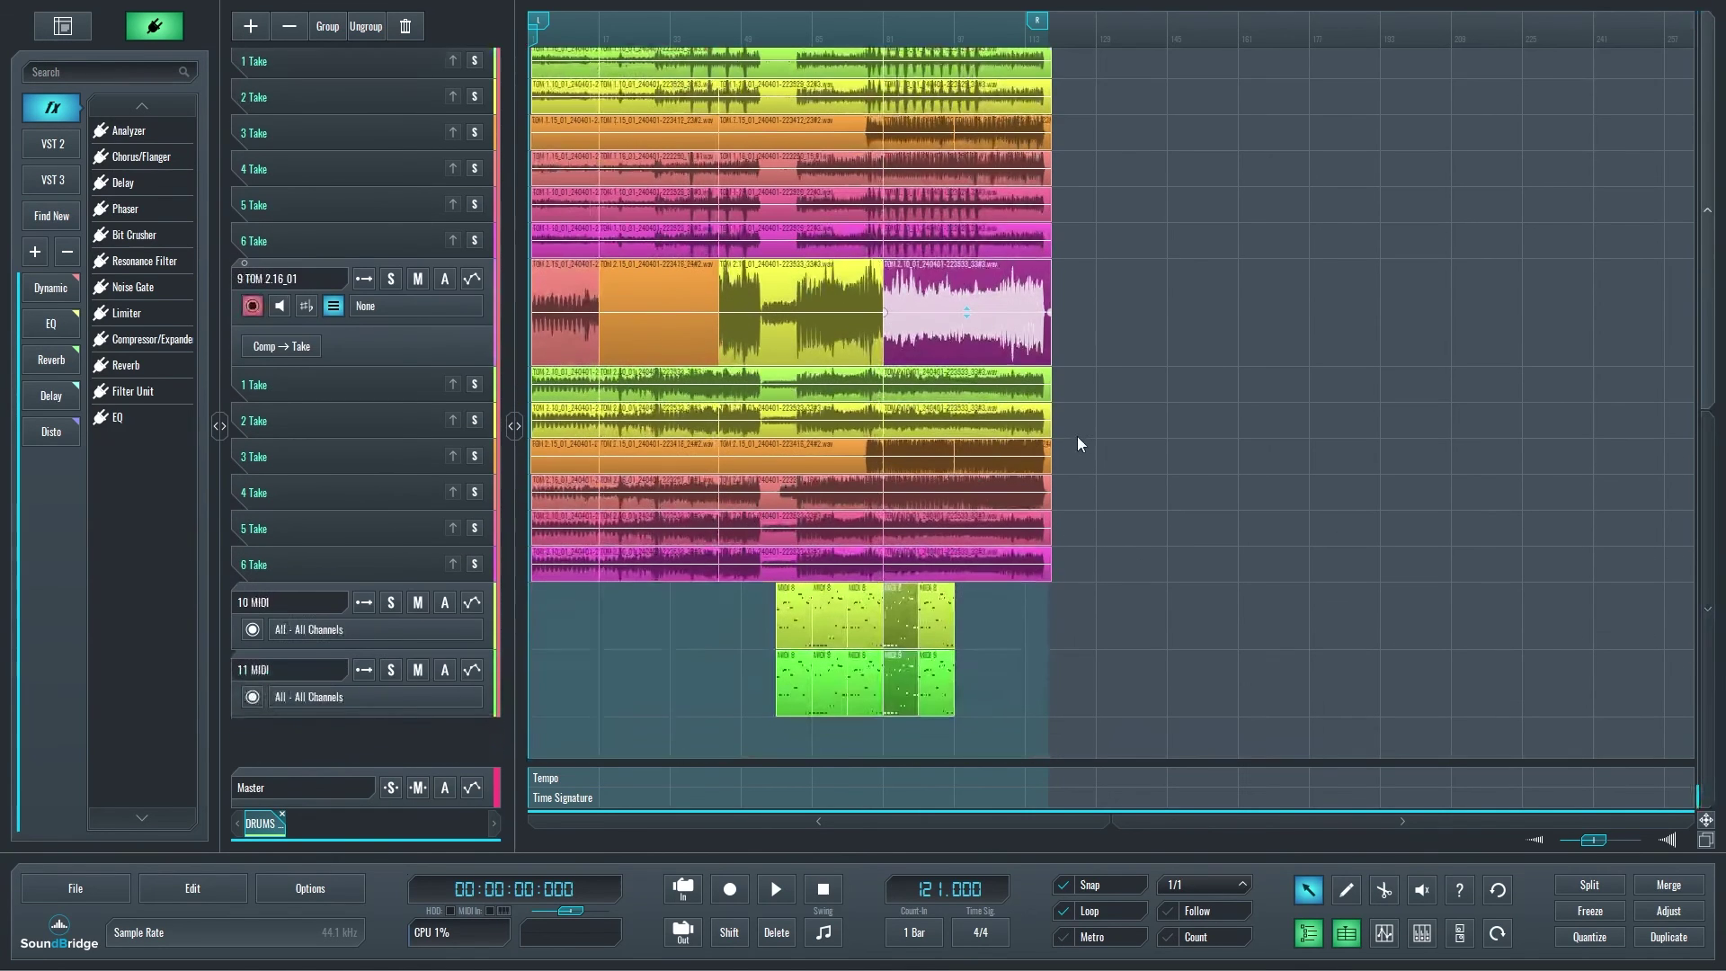
click(897, 341)
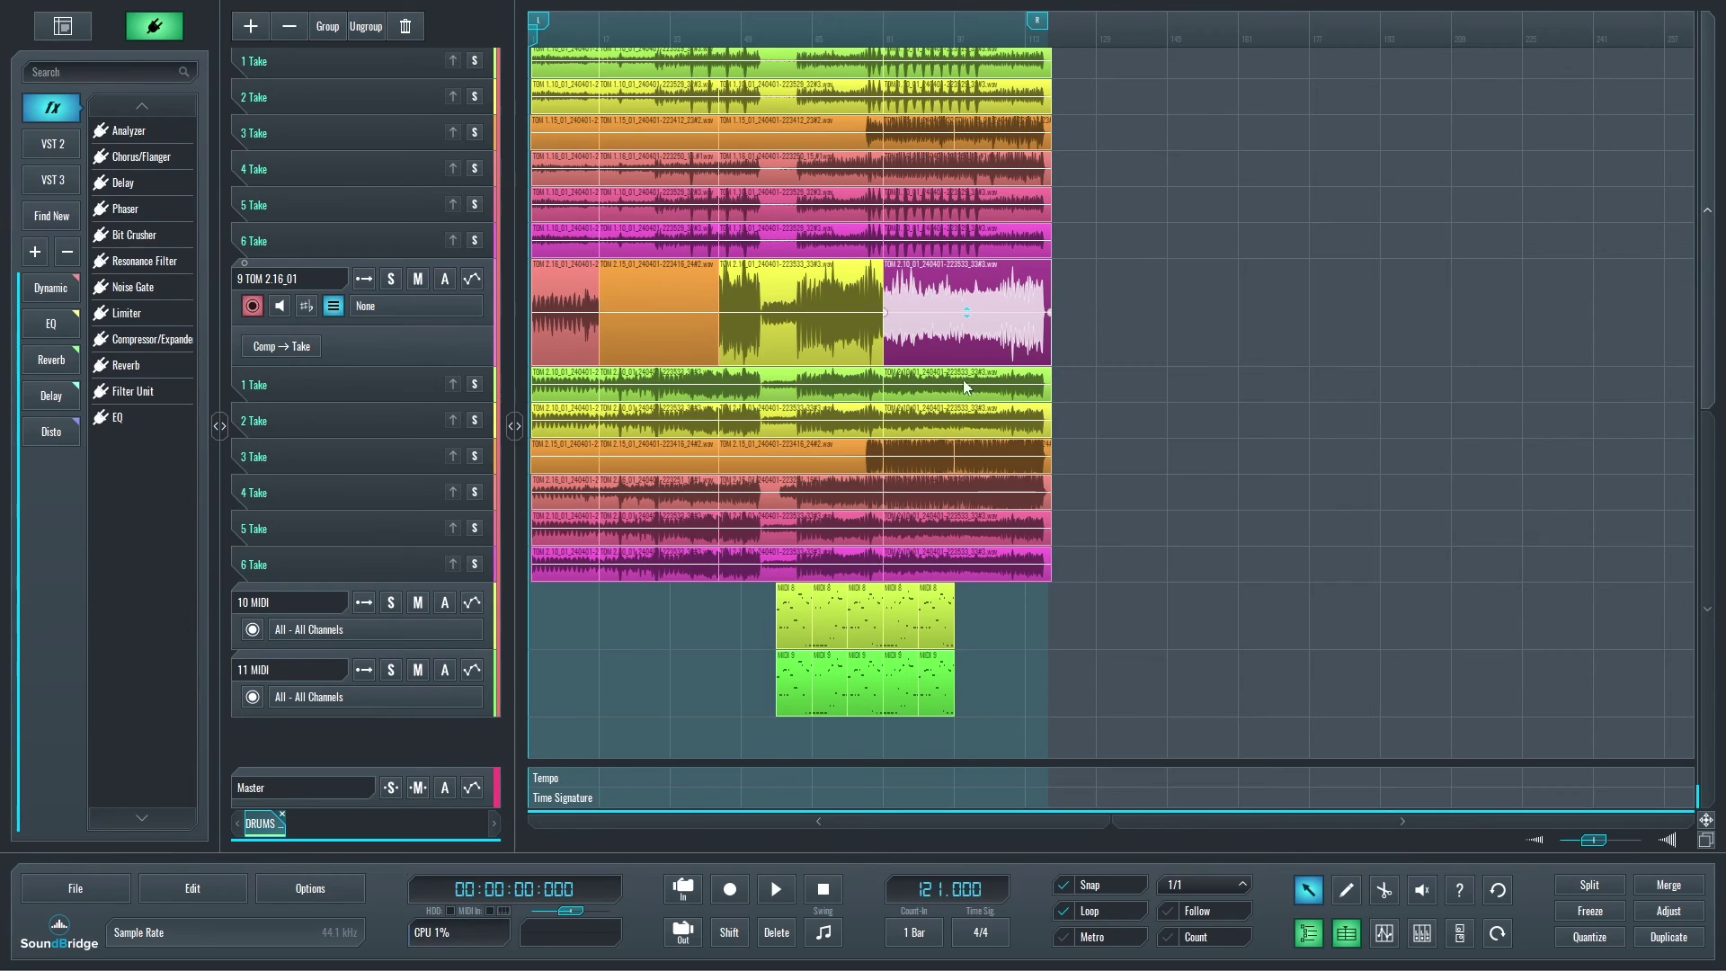
click(965, 636)
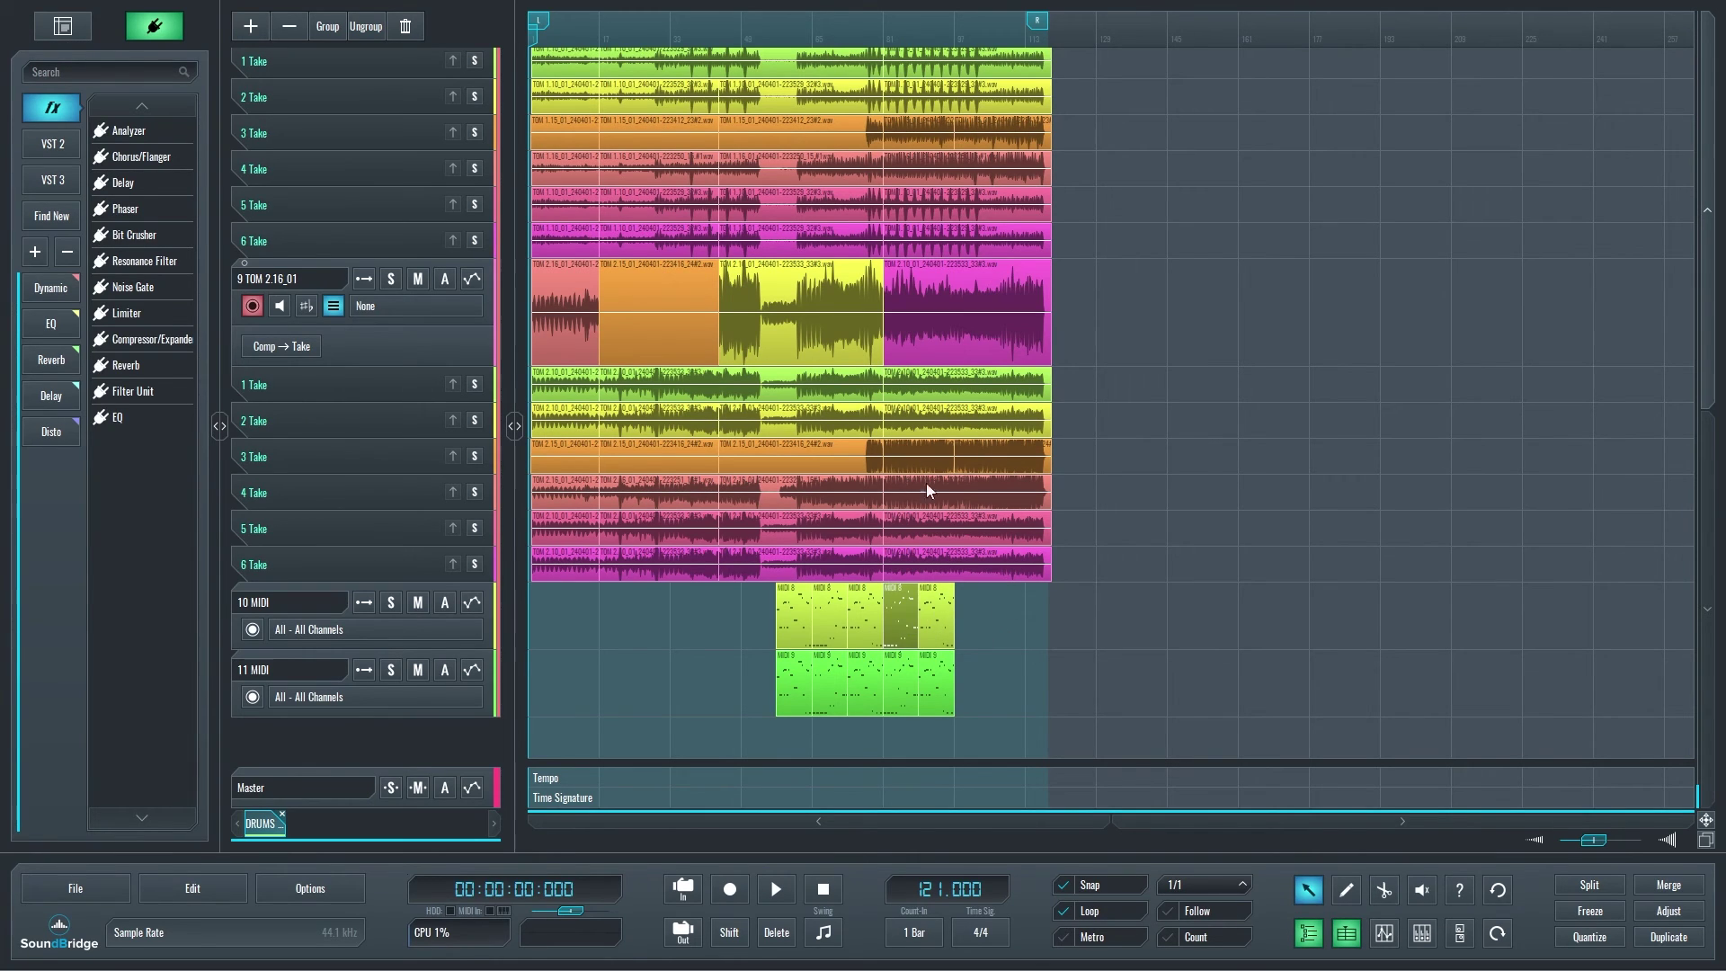
click(1161, 400)
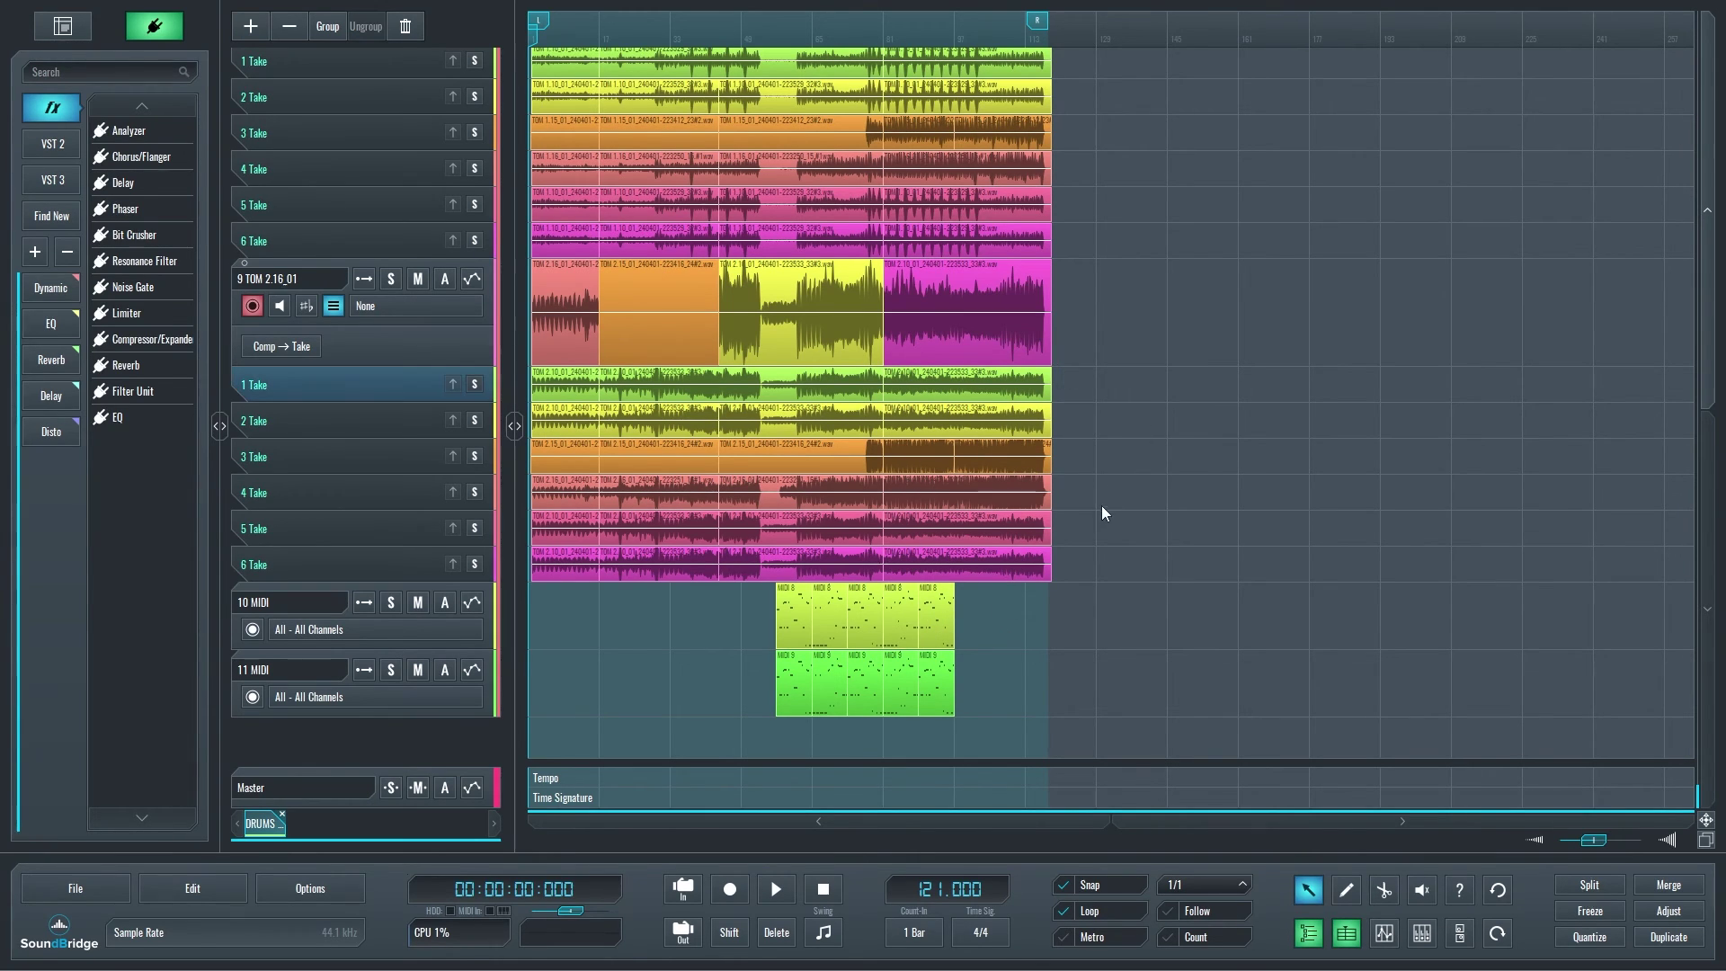
Switch the group's link mode to MIDI only, testing it by moving the fourth MIDI block beyond the loop end and undoing the move
scroll(1091, 500, up, 10)
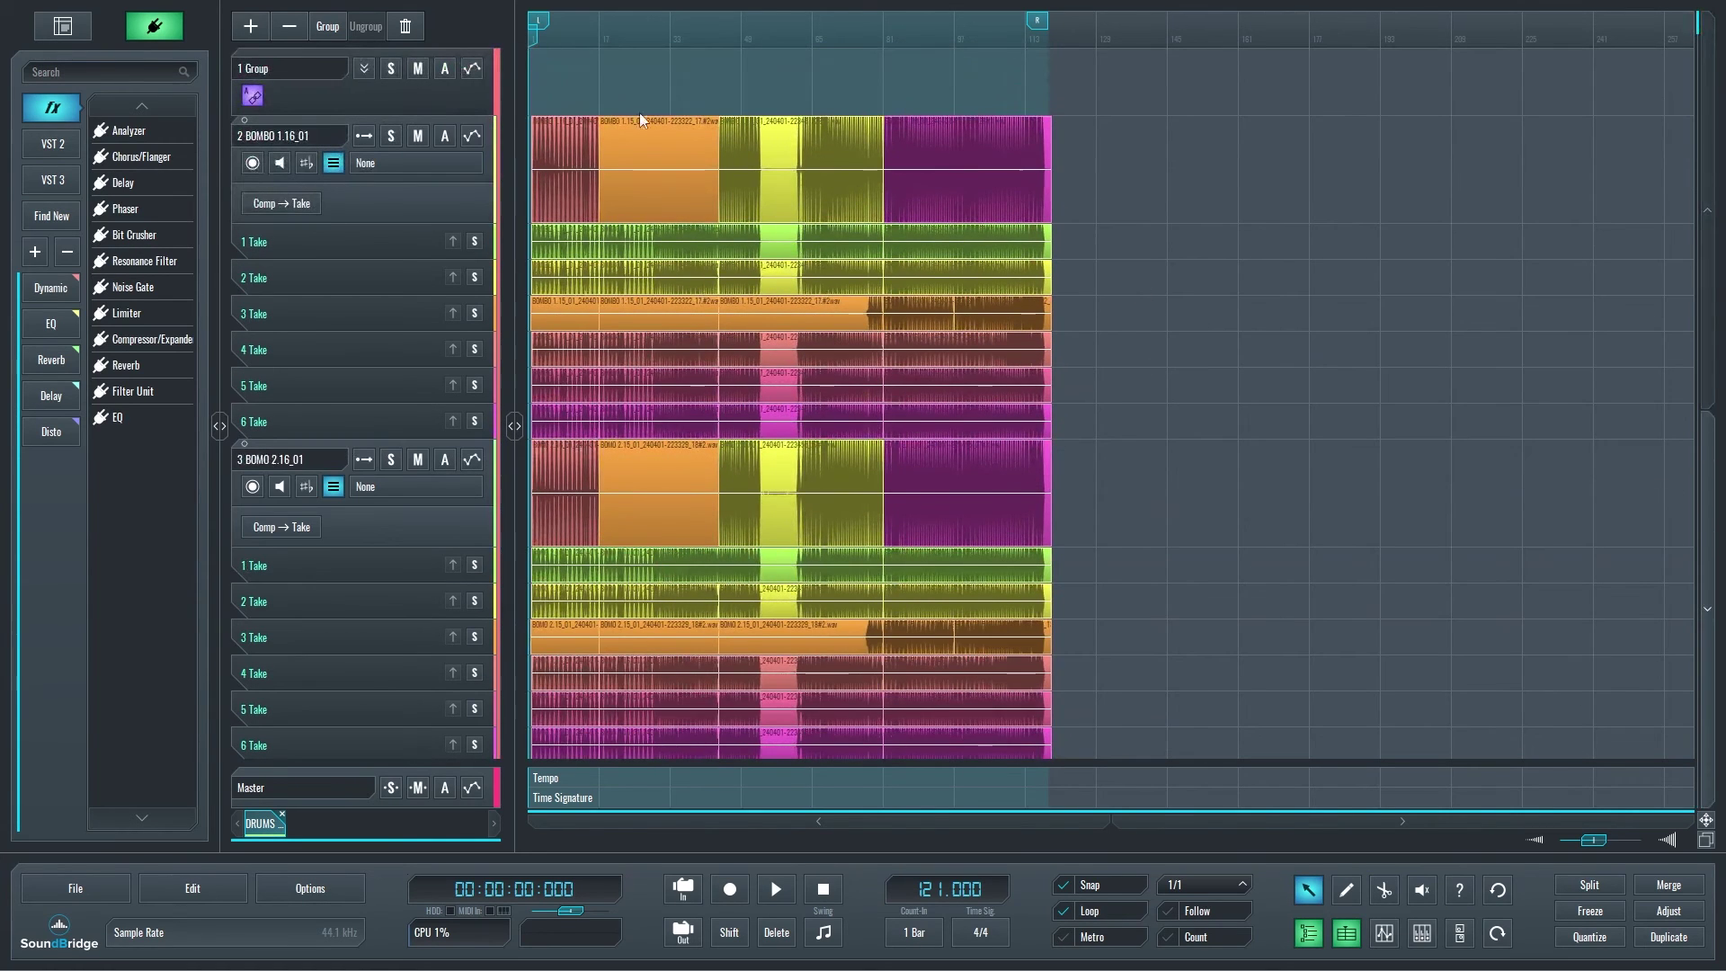
click(253, 97)
scroll(1075, 354, down, 10)
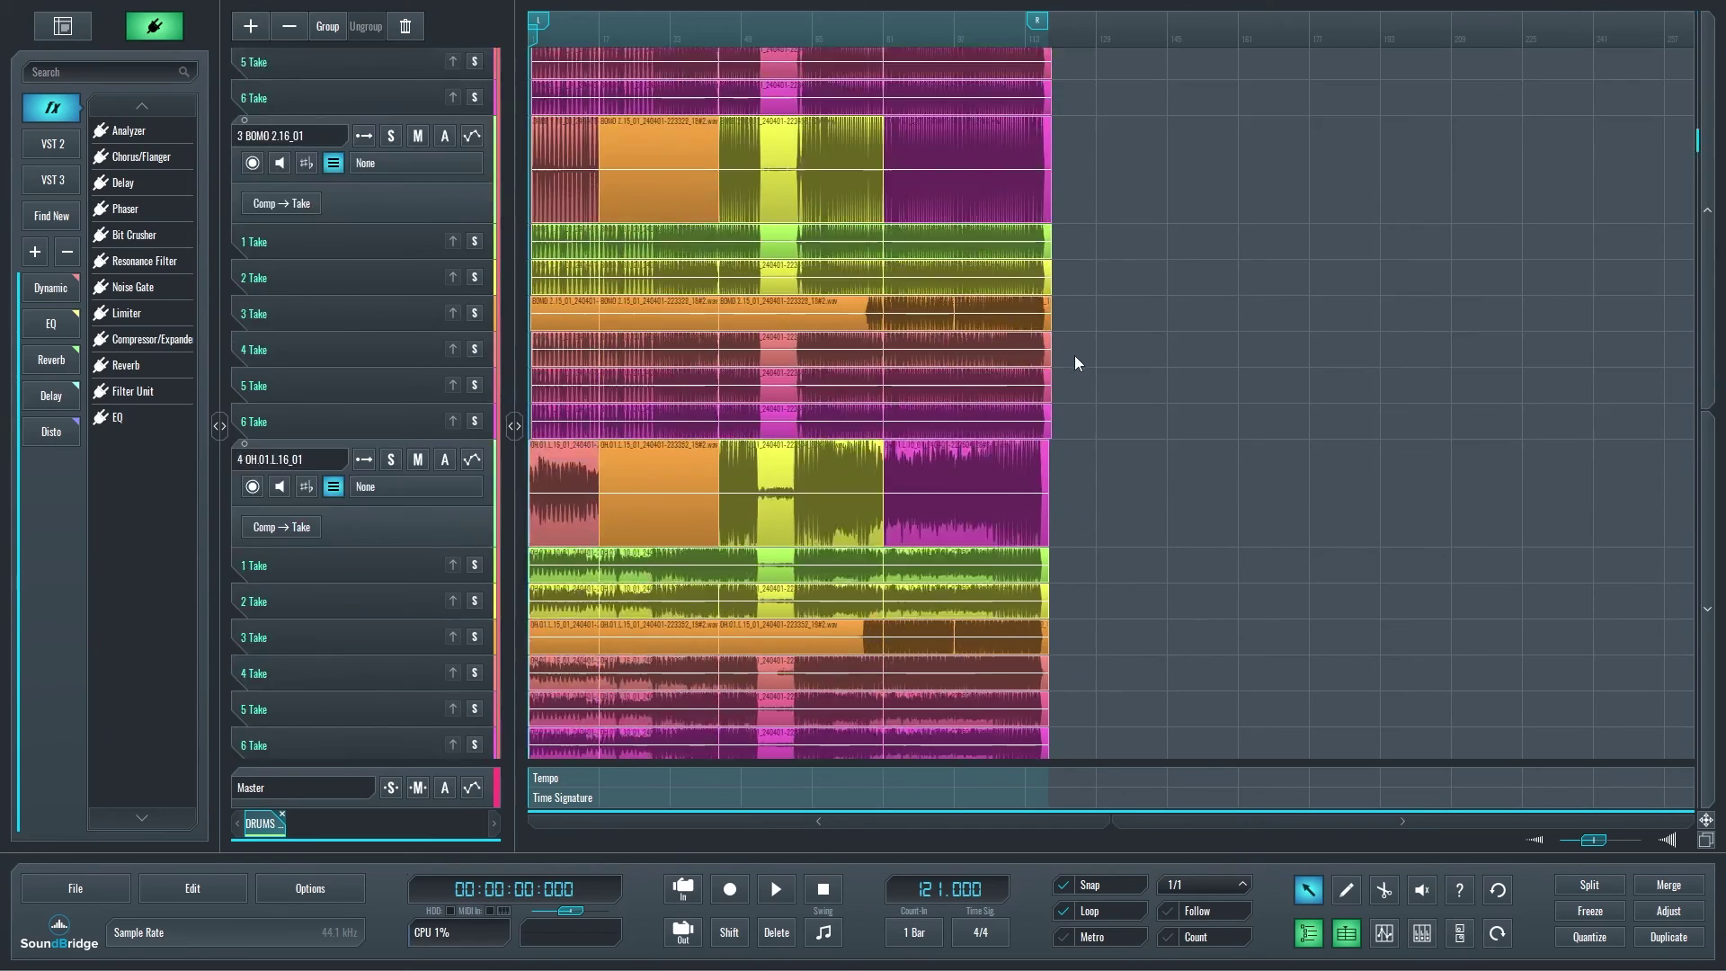
scroll(1073, 357, down, 2)
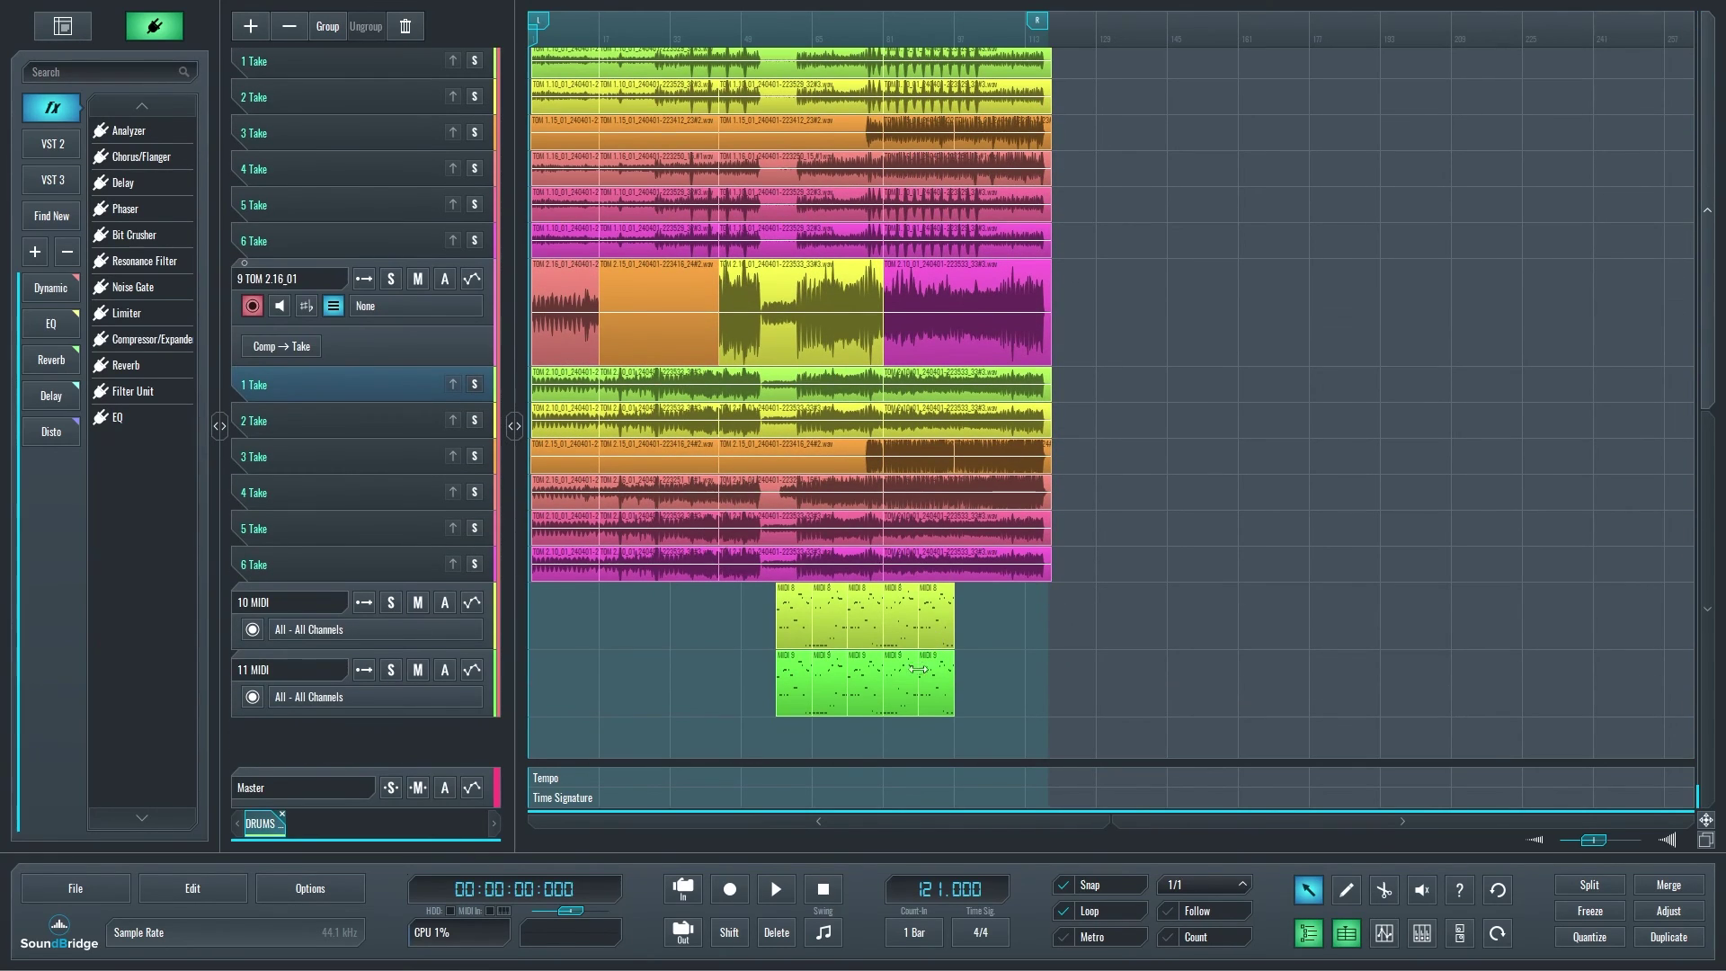
drag(897, 683, 1105, 686)
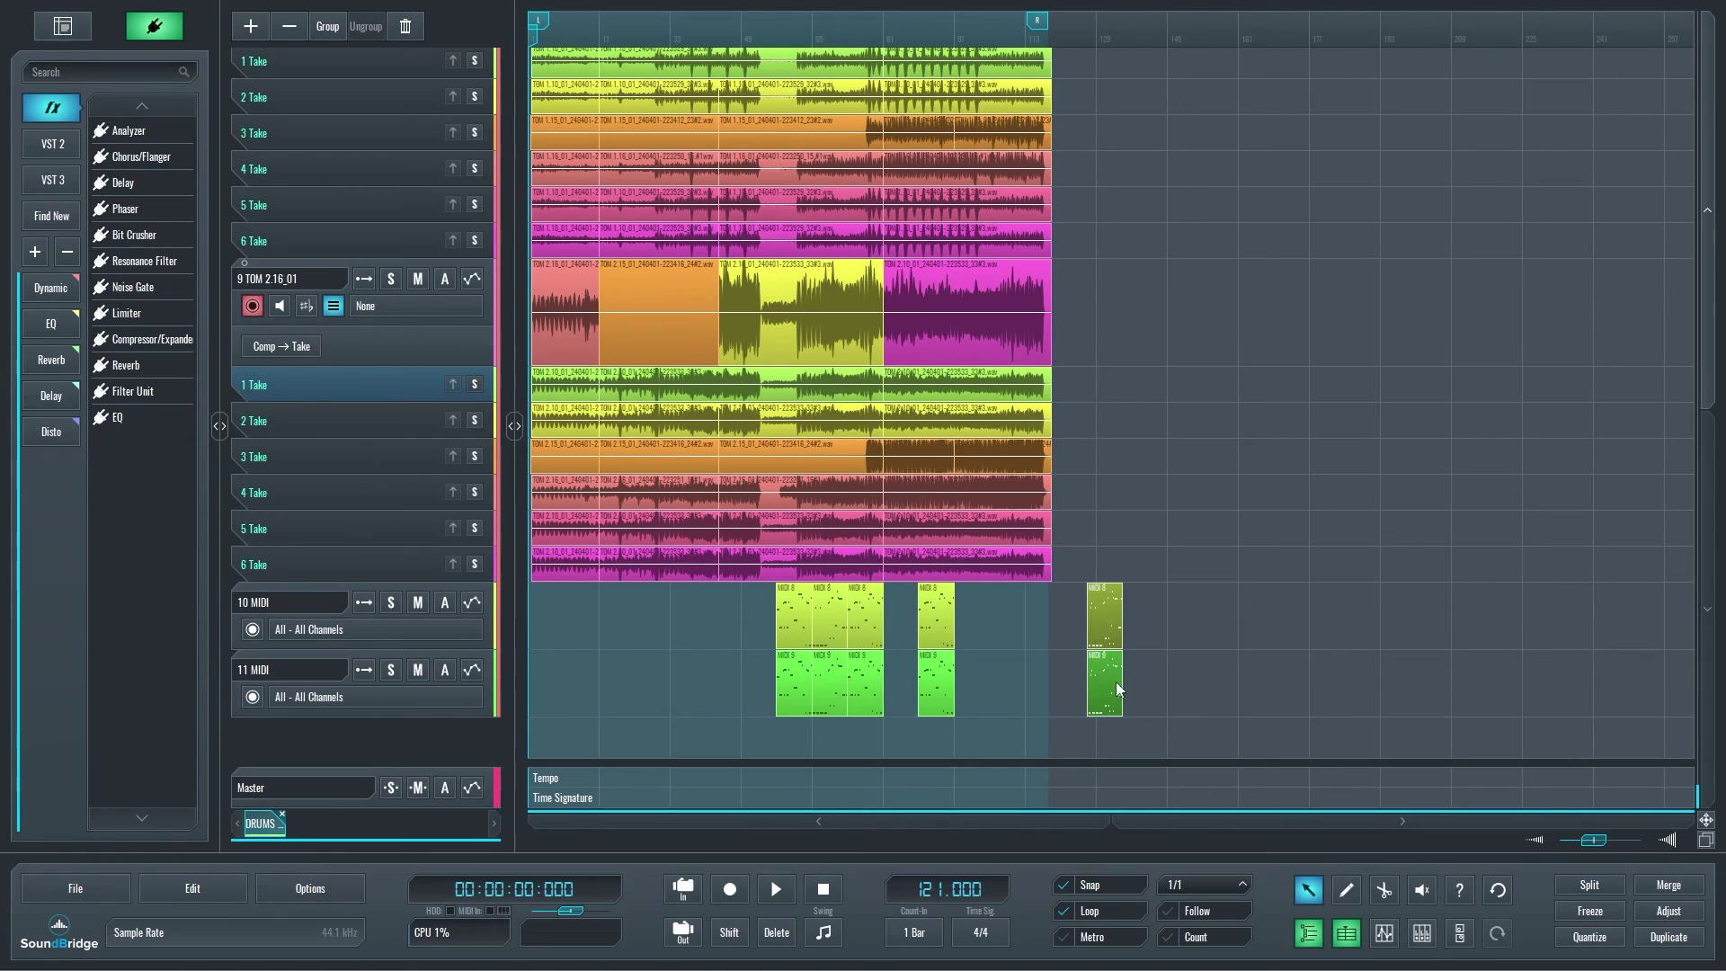
key(ctrl+z)
Split the fourth MIDI block in half on both linked MIDI tracks and mute its second half
click(1385, 890)
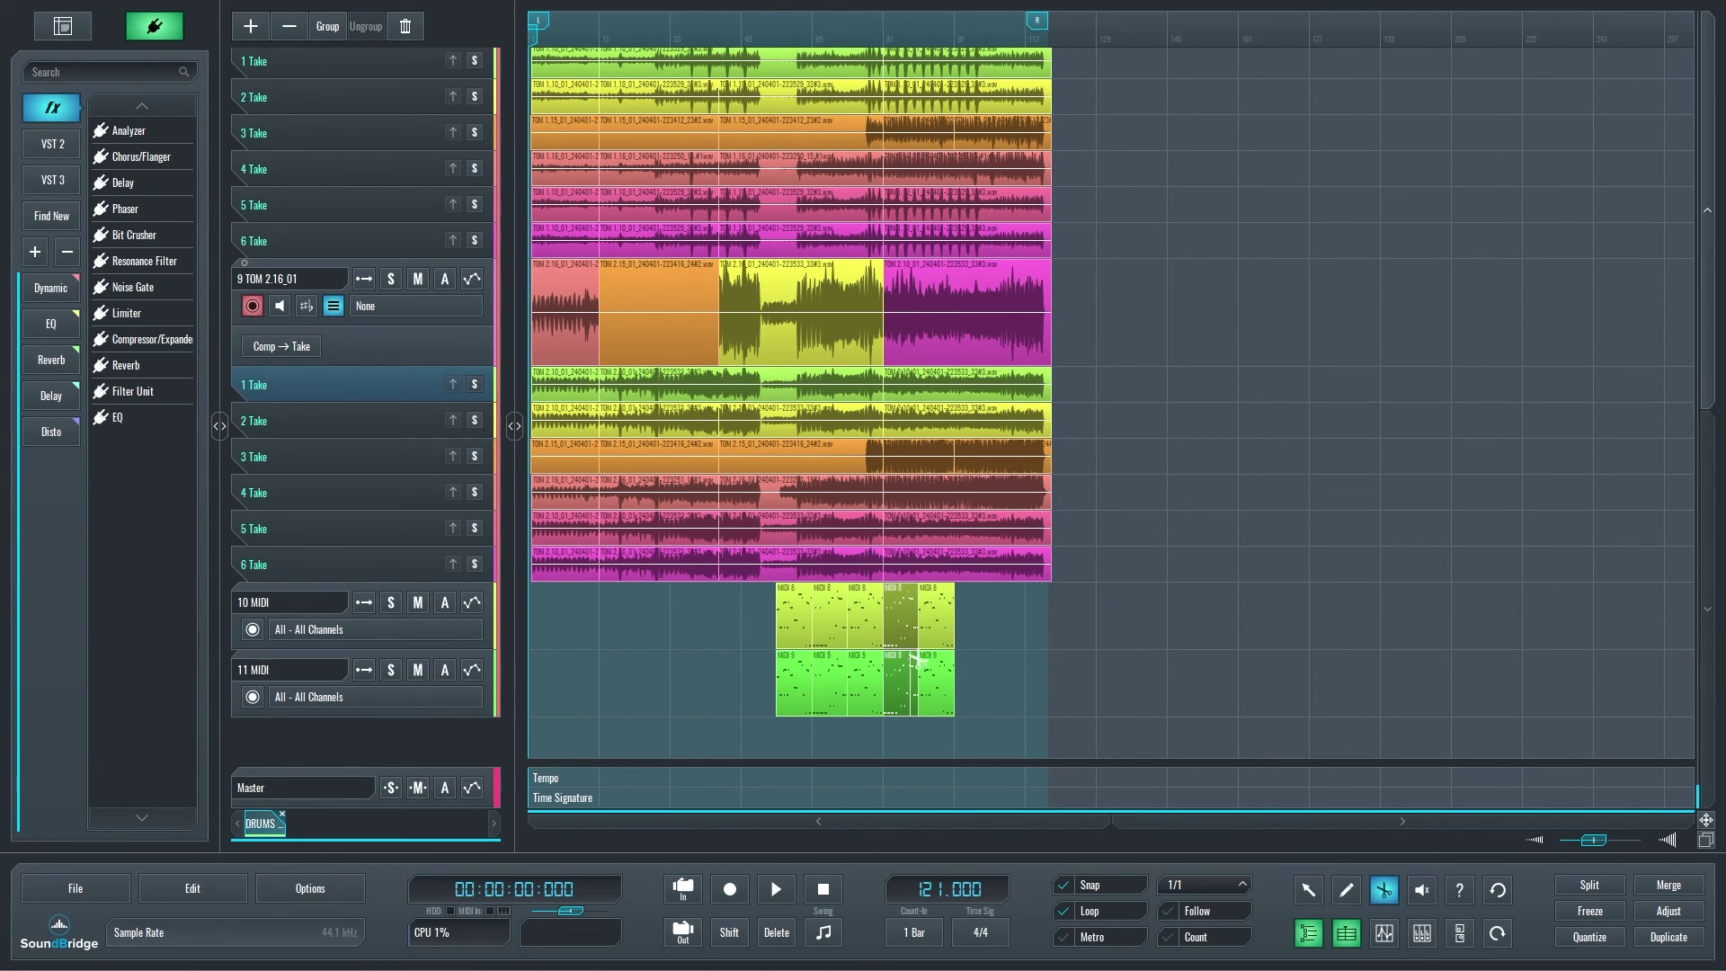
click(1422, 890)
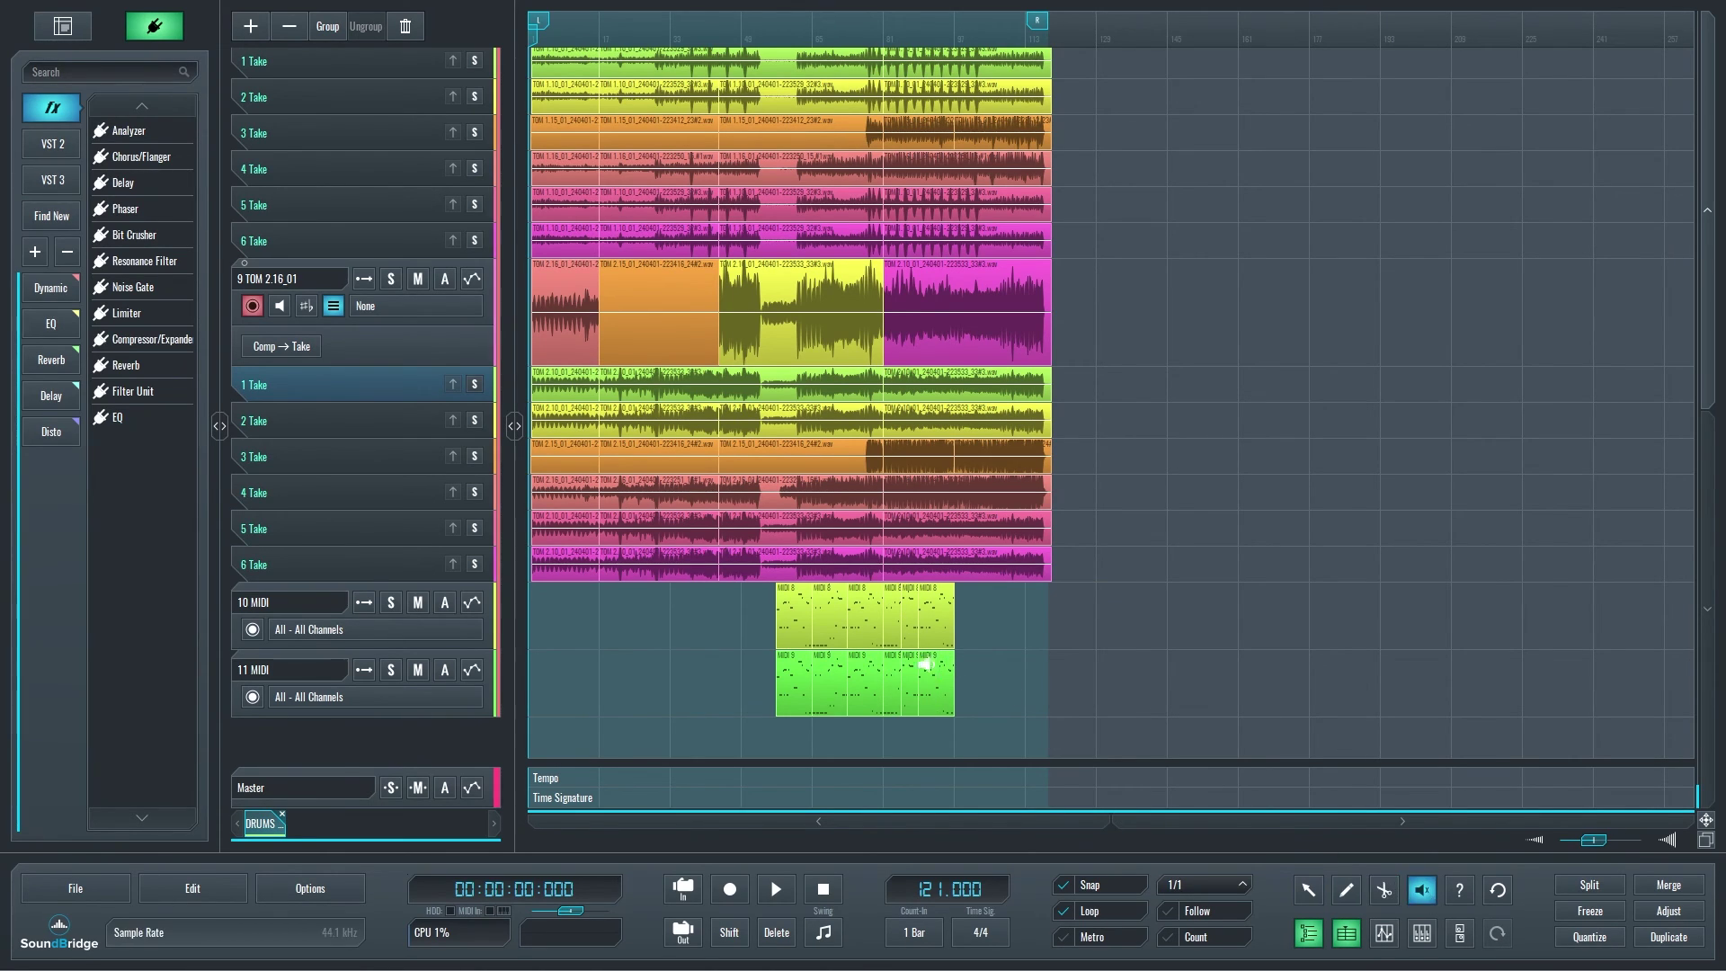
click(902, 621)
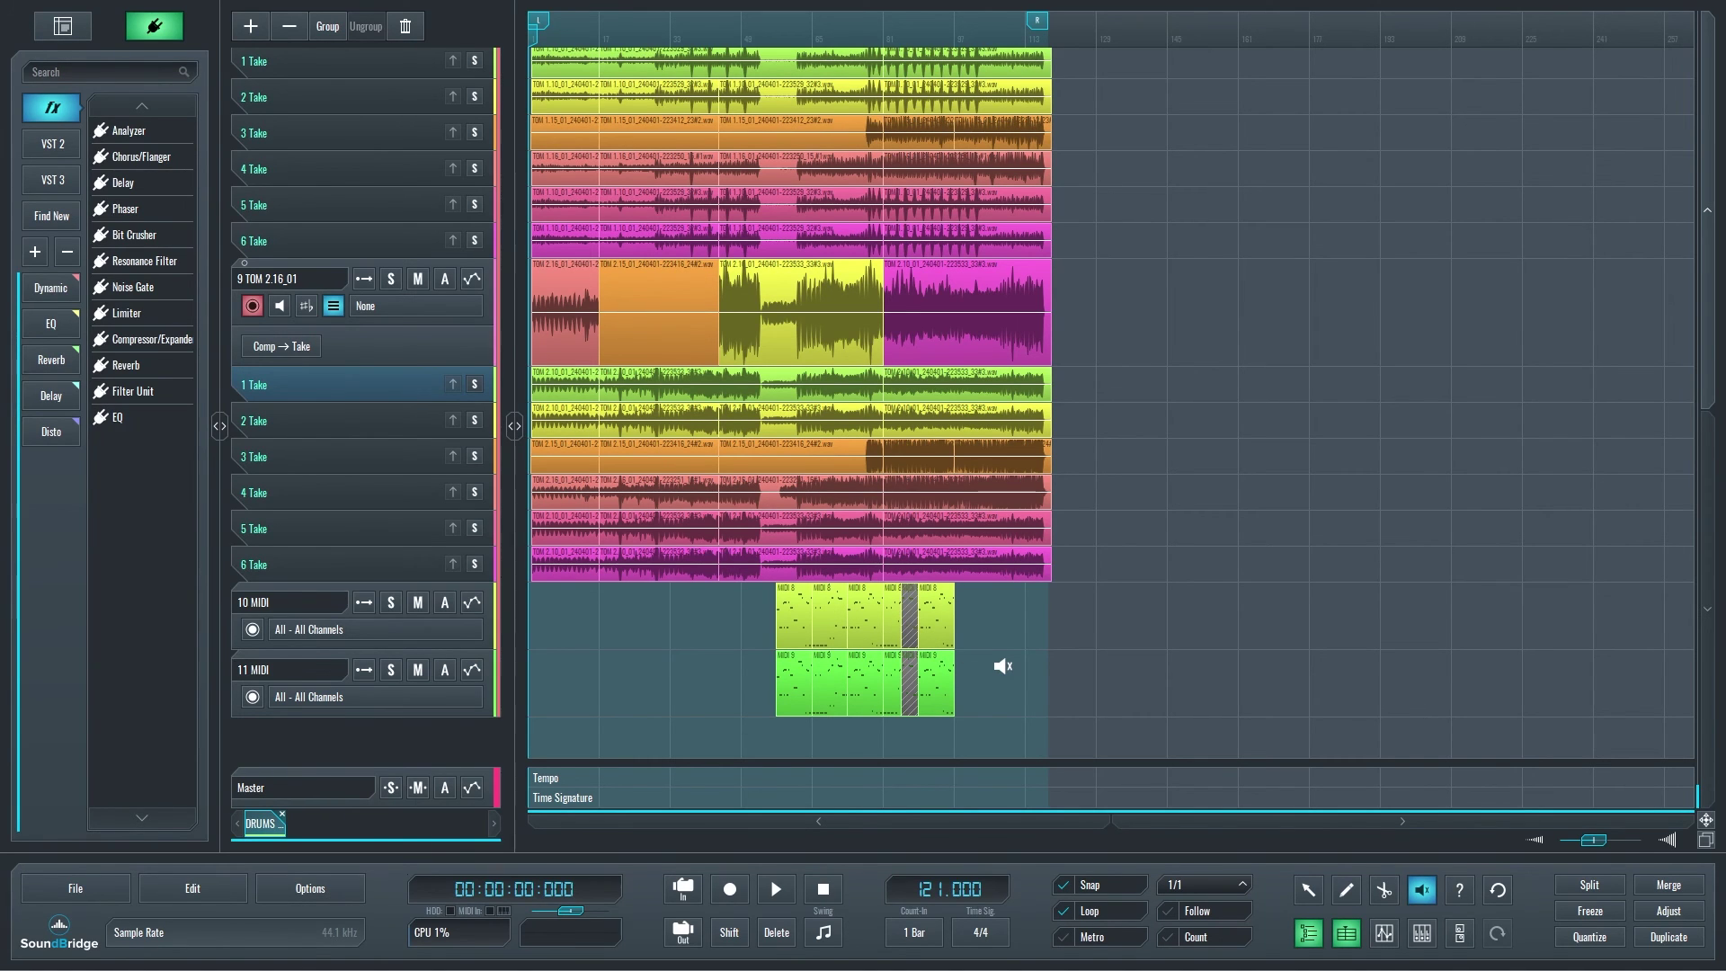
scroll(1146, 629, up, 15)
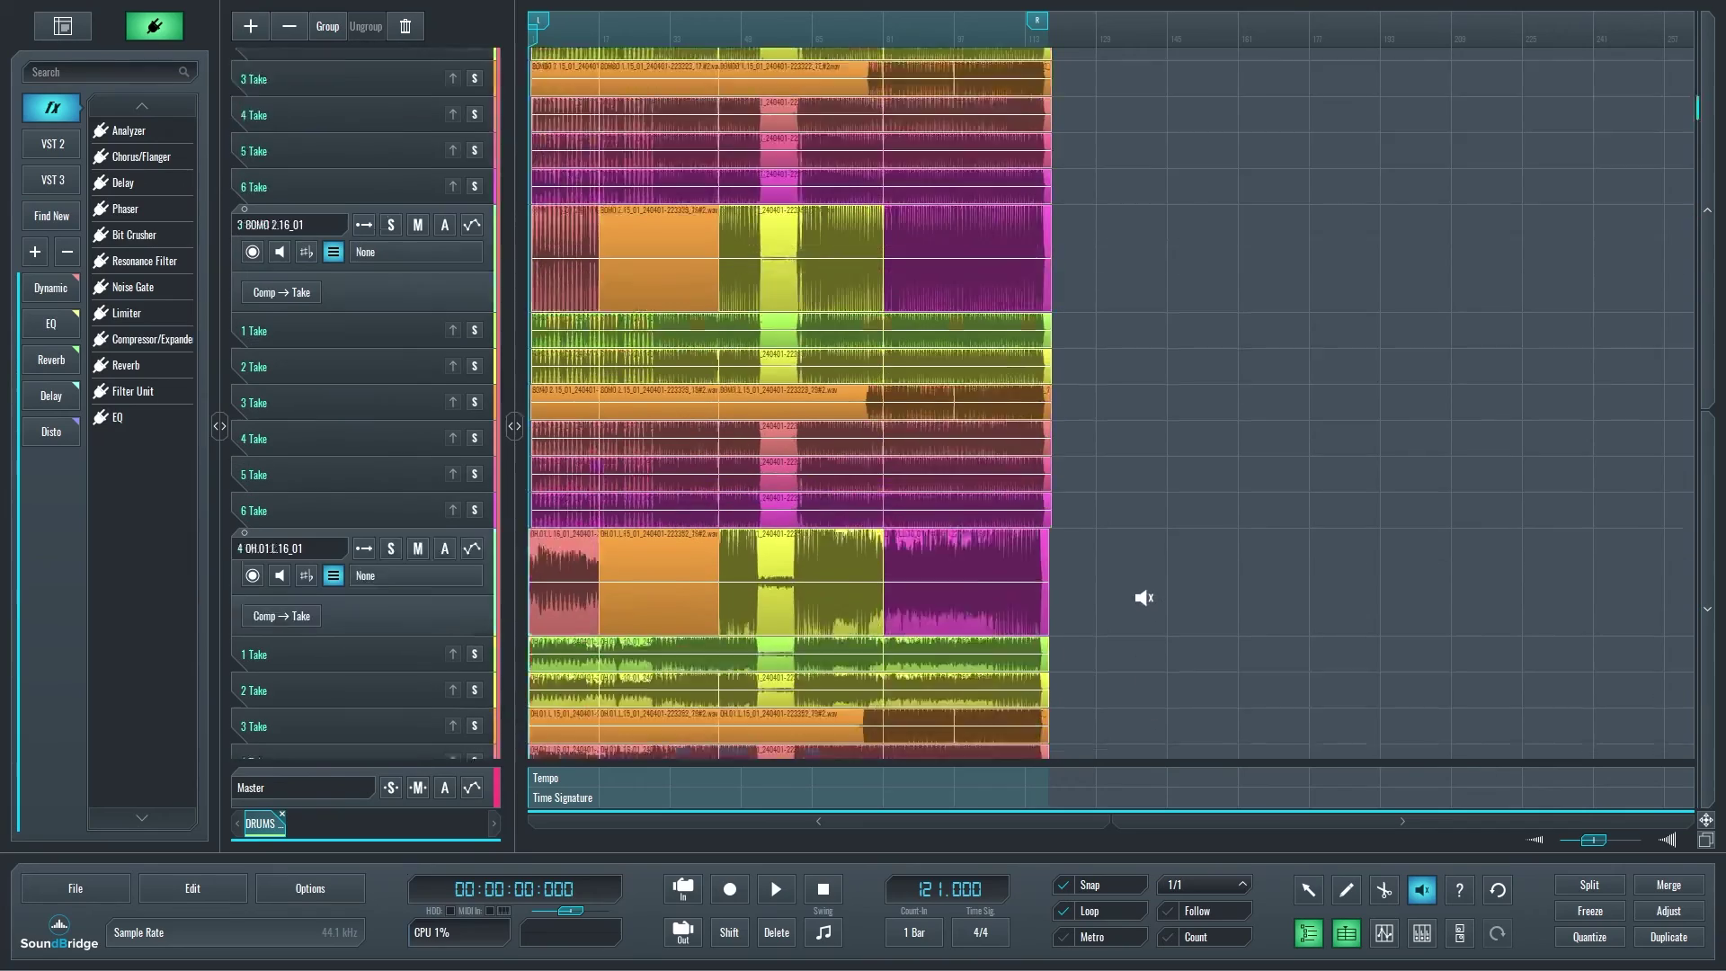
scroll(1145, 598, up, 3)
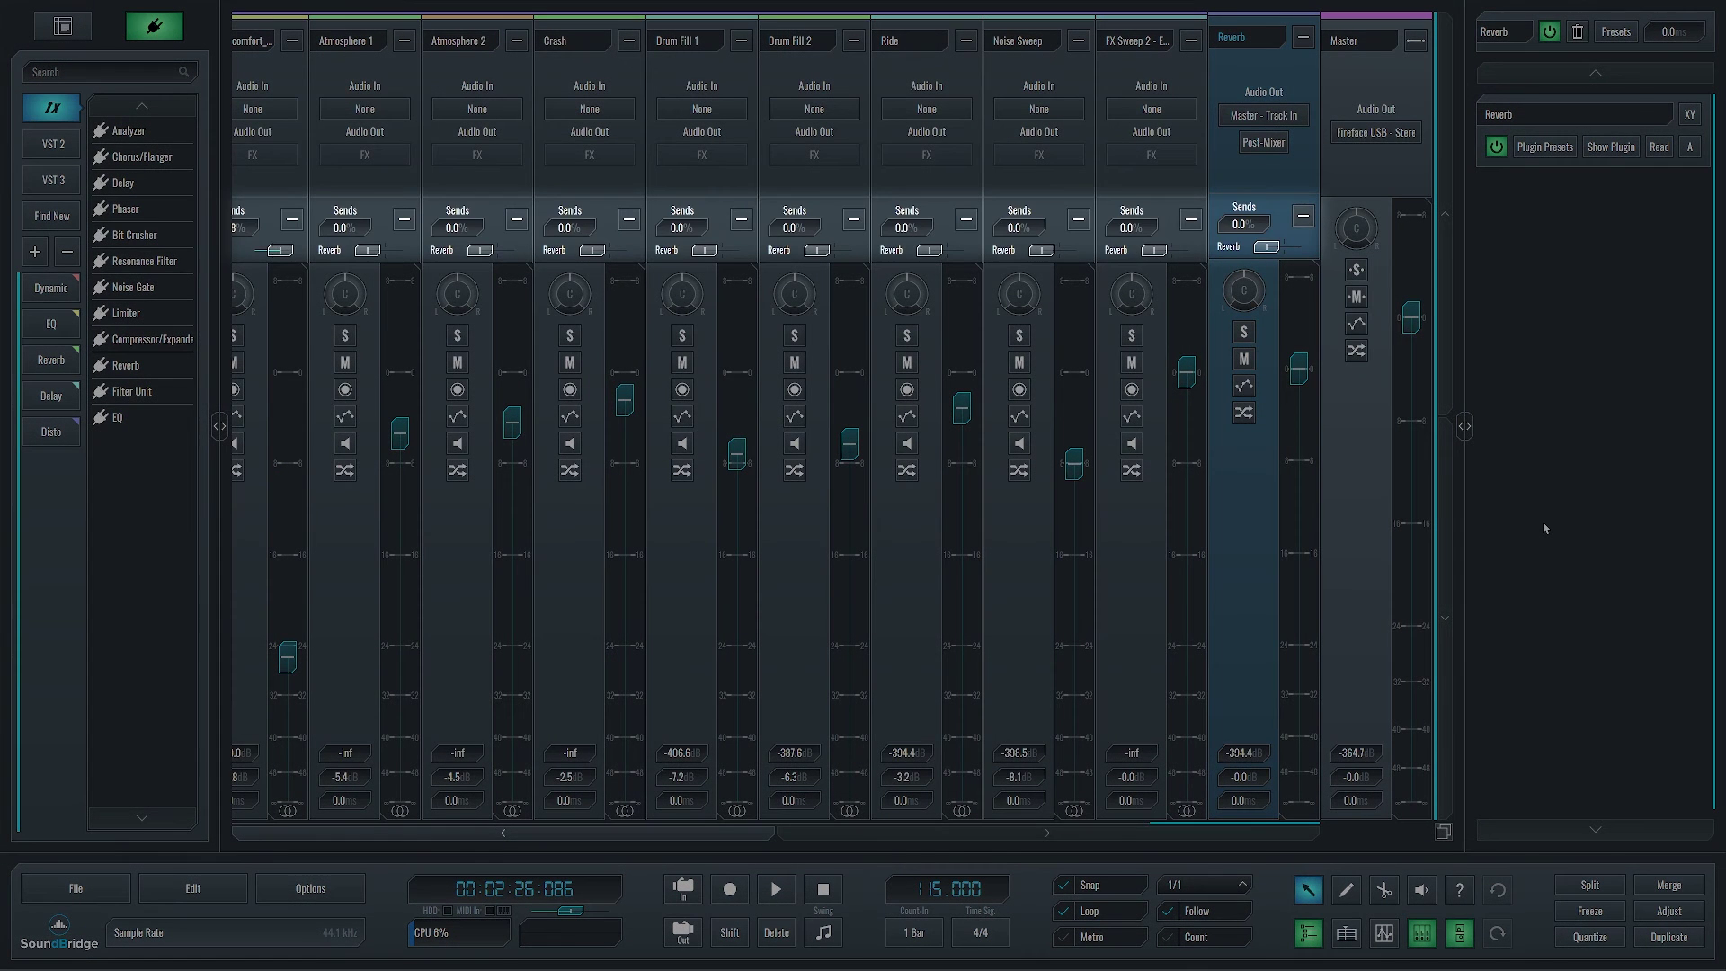
Solo Bassline - Export and mute Kick Drum Mid and Bassline, and clear all solos and mutes from the master track
key(F3)
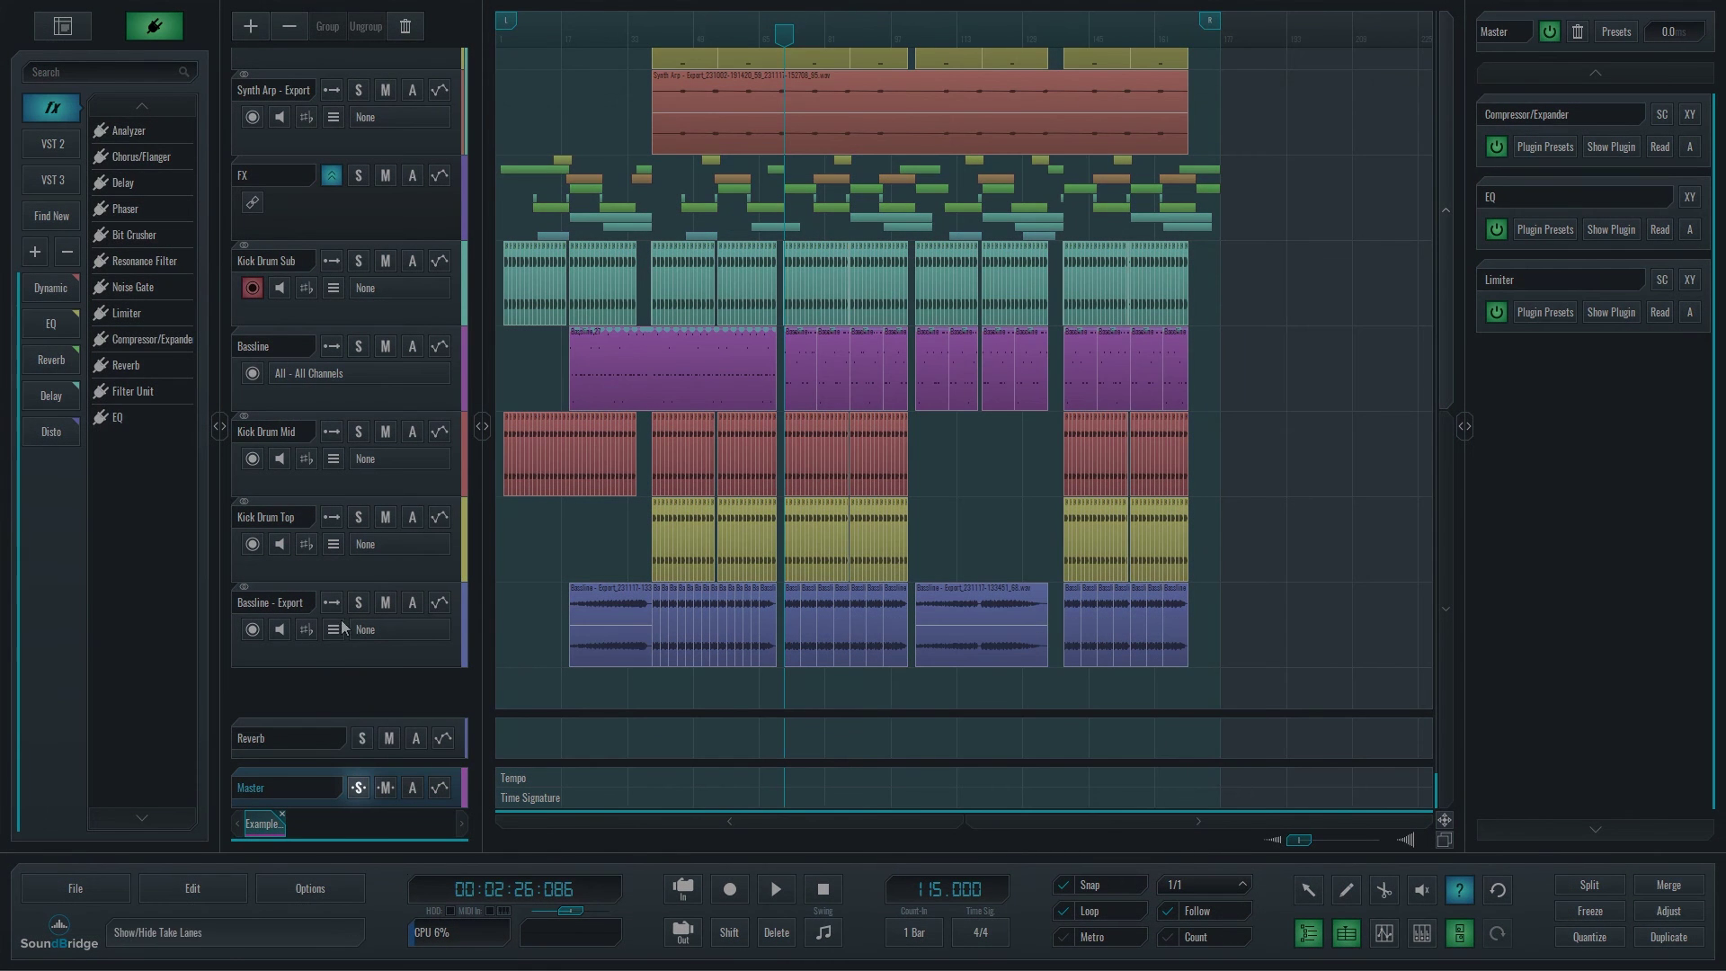
click(358, 602)
click(365, 515)
click(385, 431)
click(387, 349)
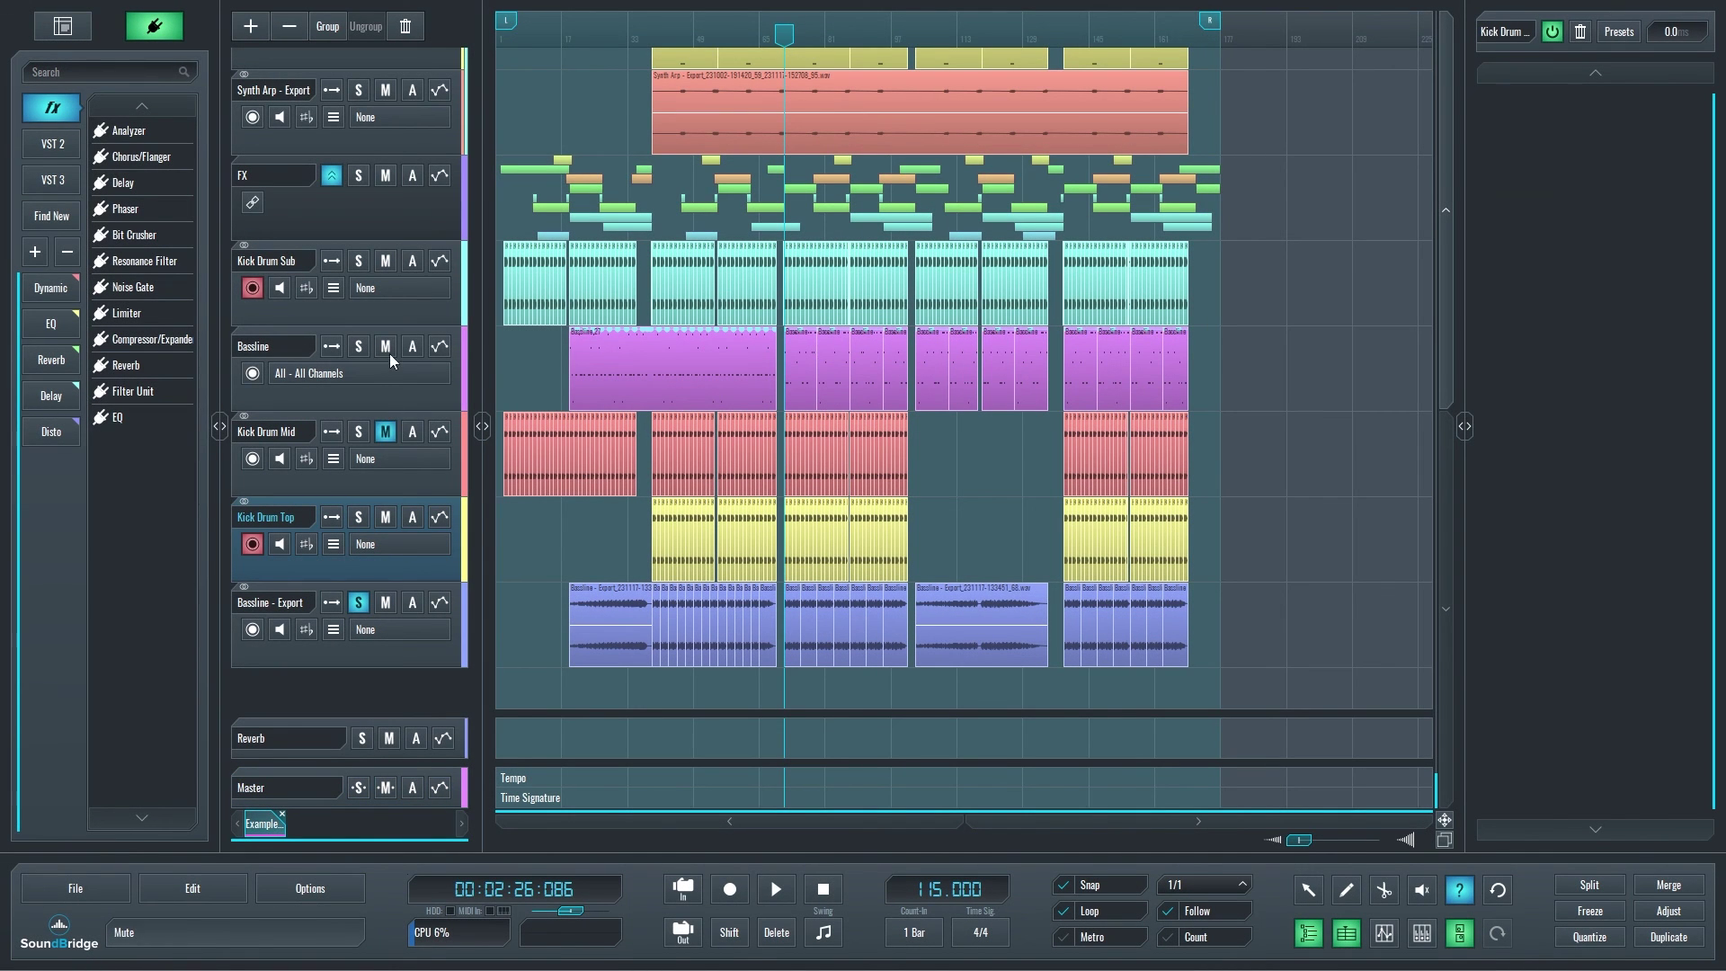
click(358, 261)
click(359, 788)
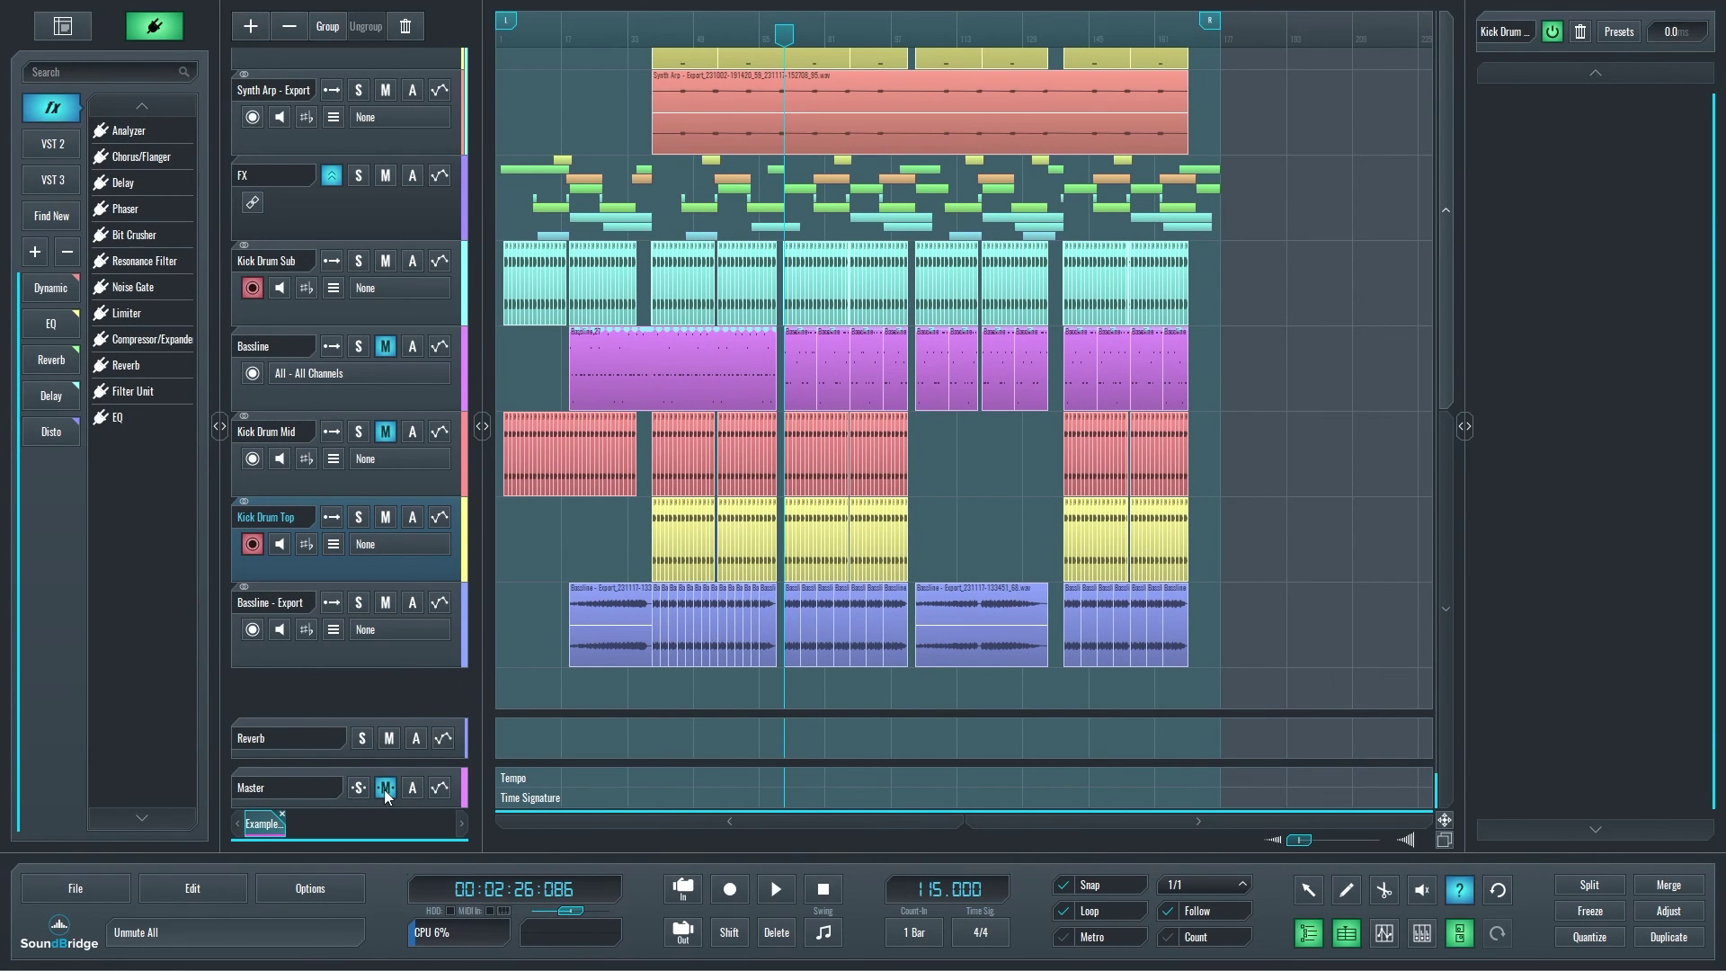
click(385, 788)
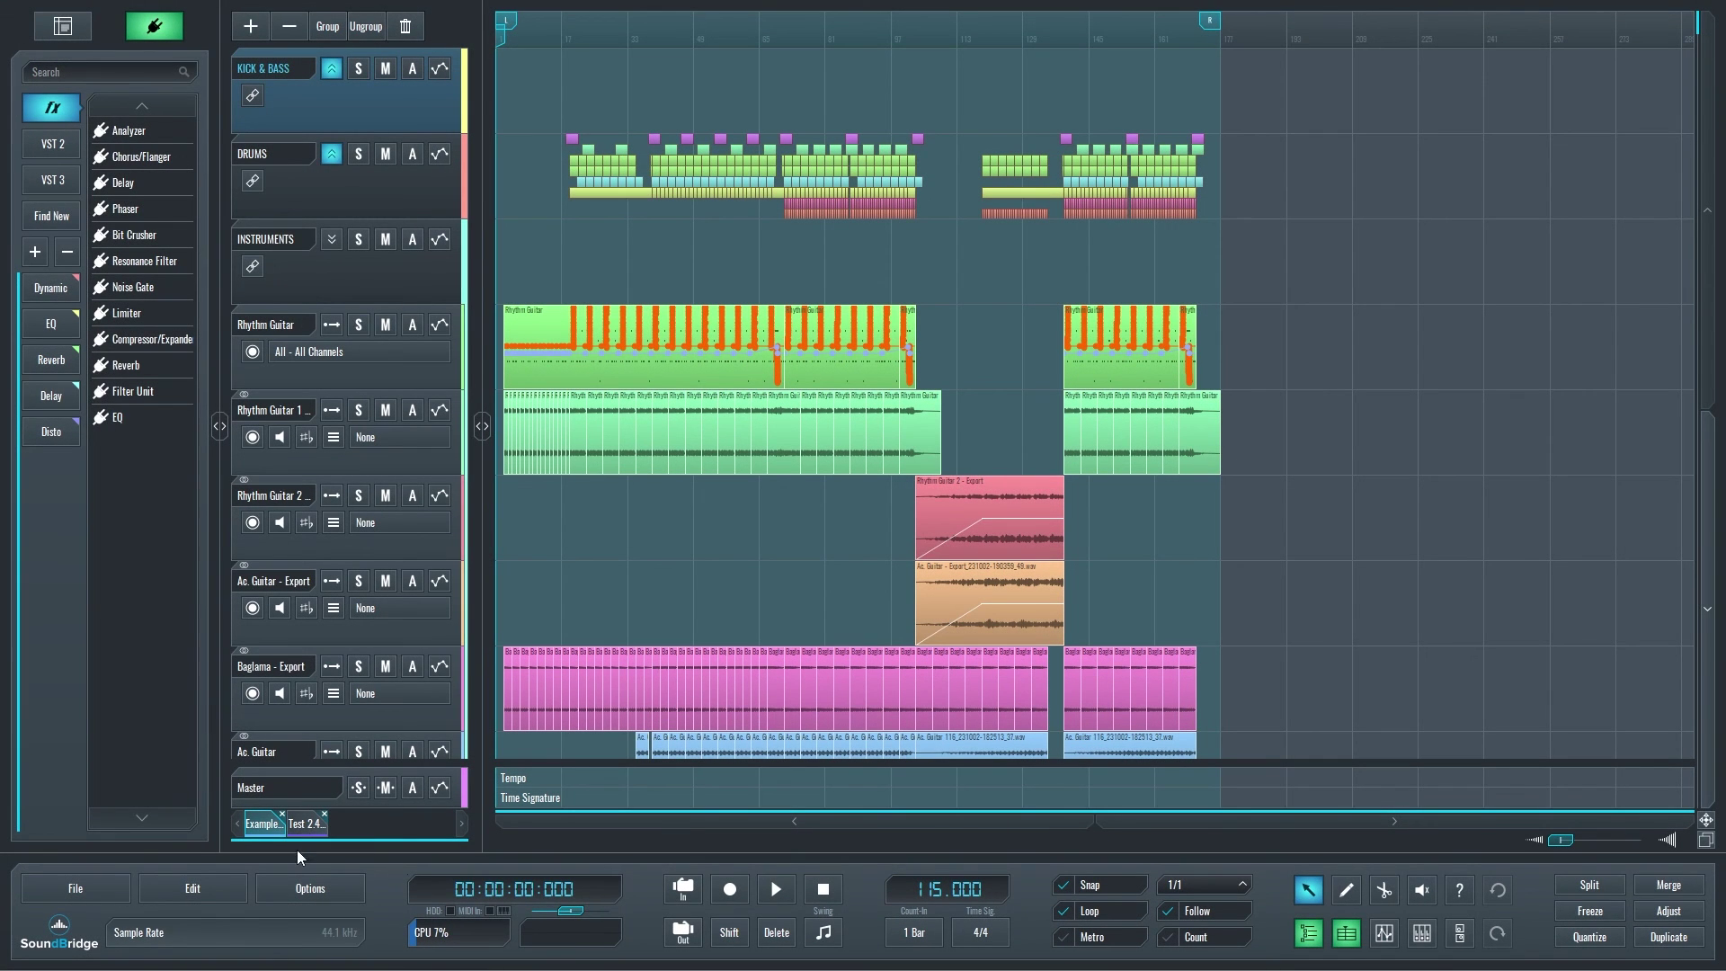
Switch to the open Test 2.4.0 project and return to the Example project
click(303, 825)
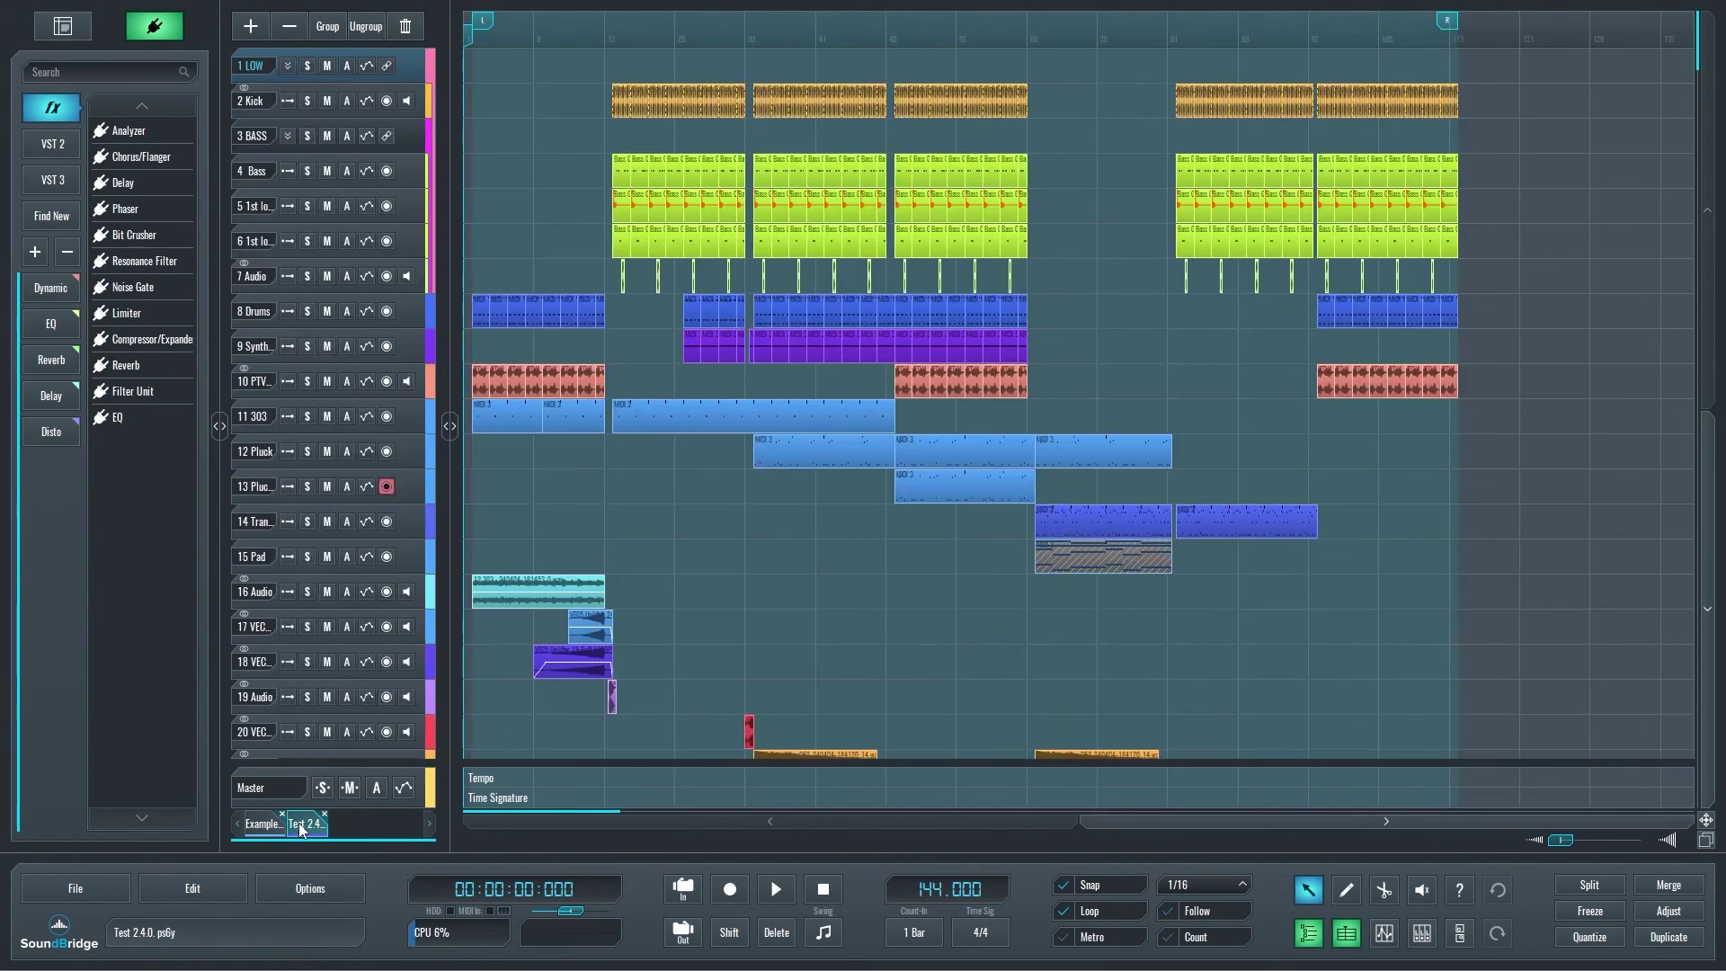
click(262, 824)
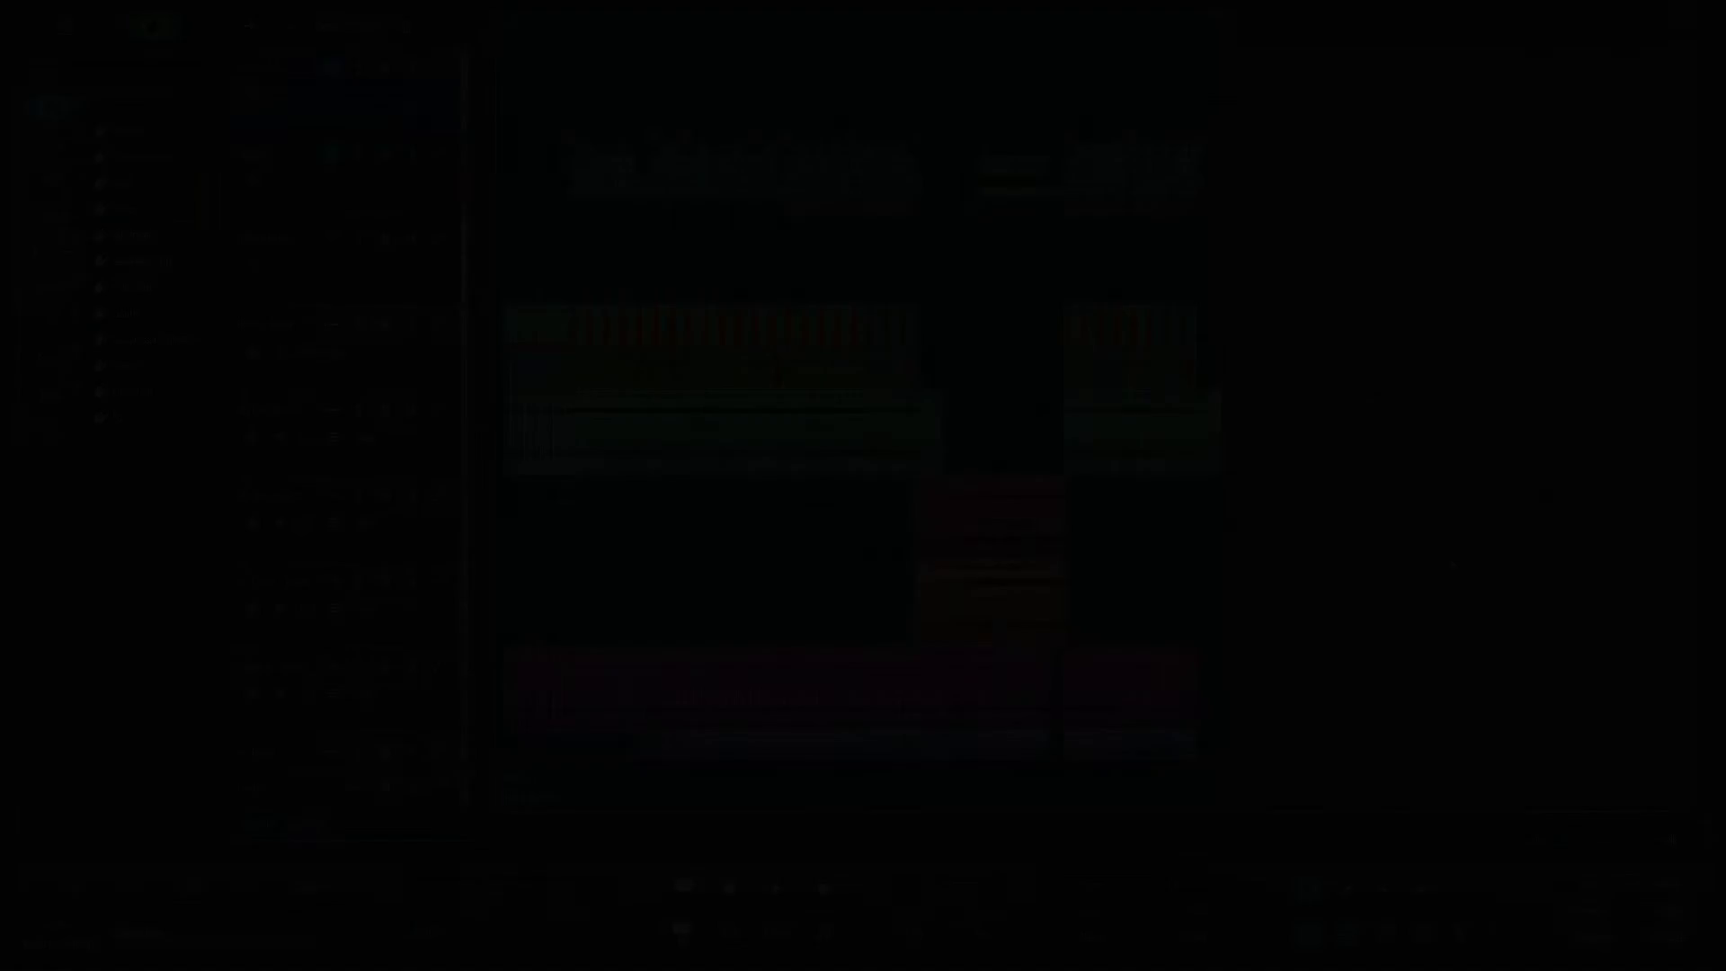